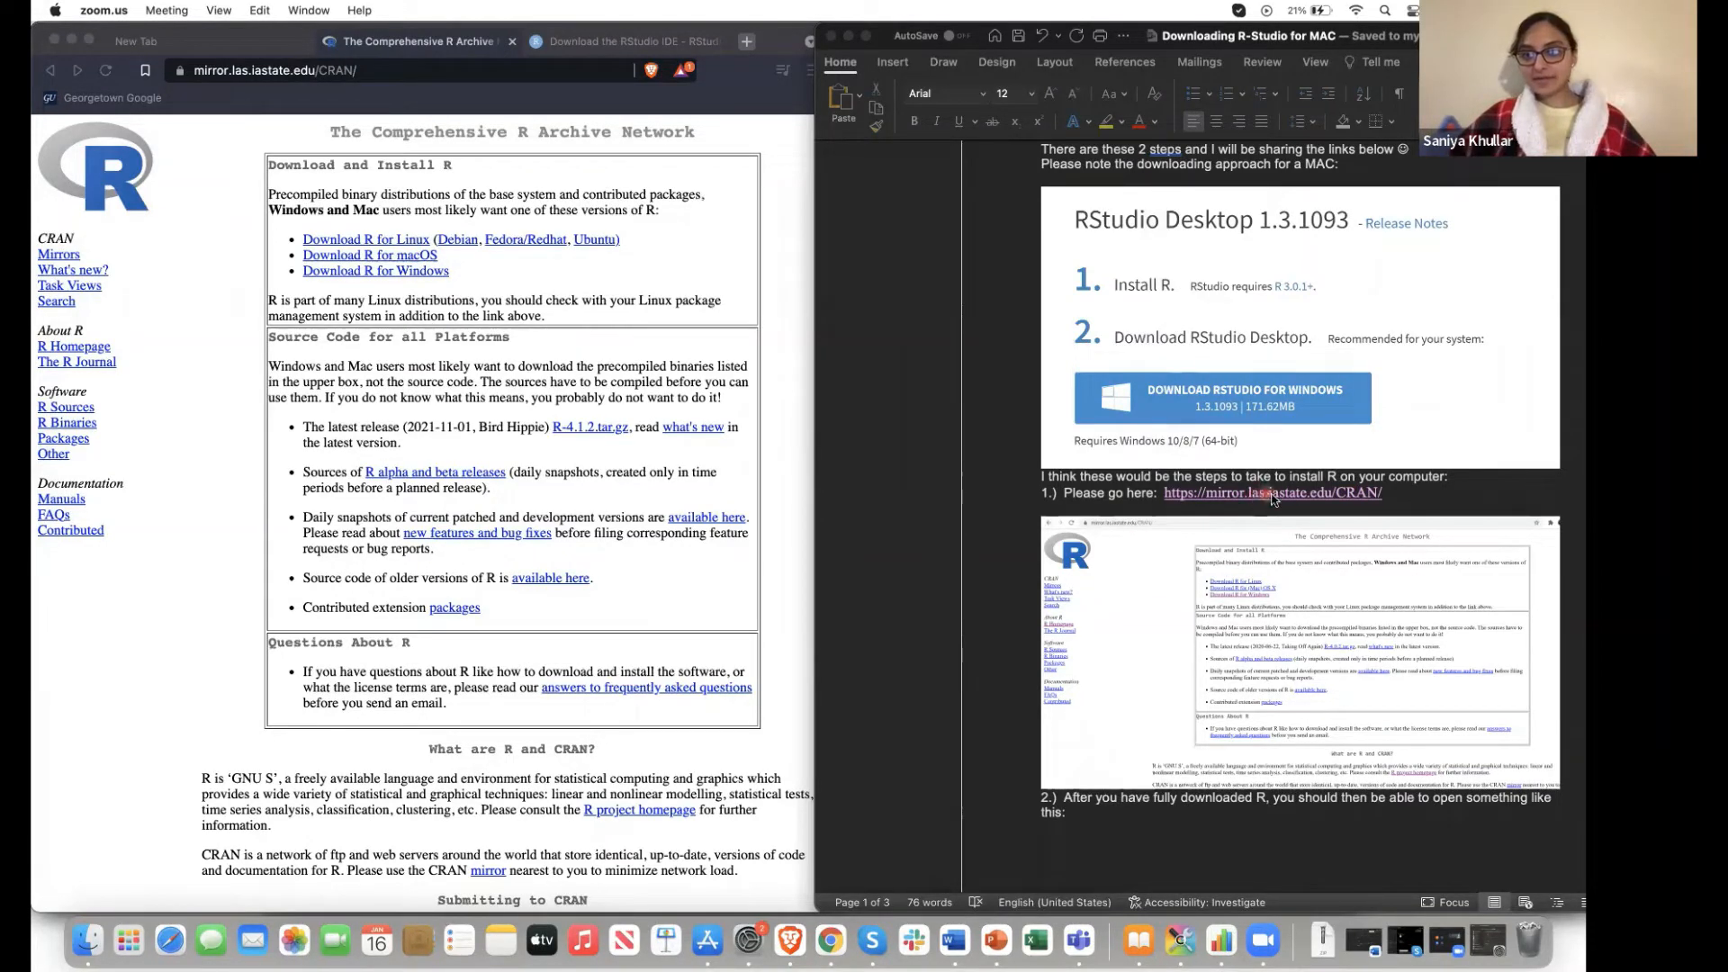
Open the CRAN mirror link given in step 1 of the Word instructions in the browser
{"action": "left_click", "coordinate": [1361, 486]}
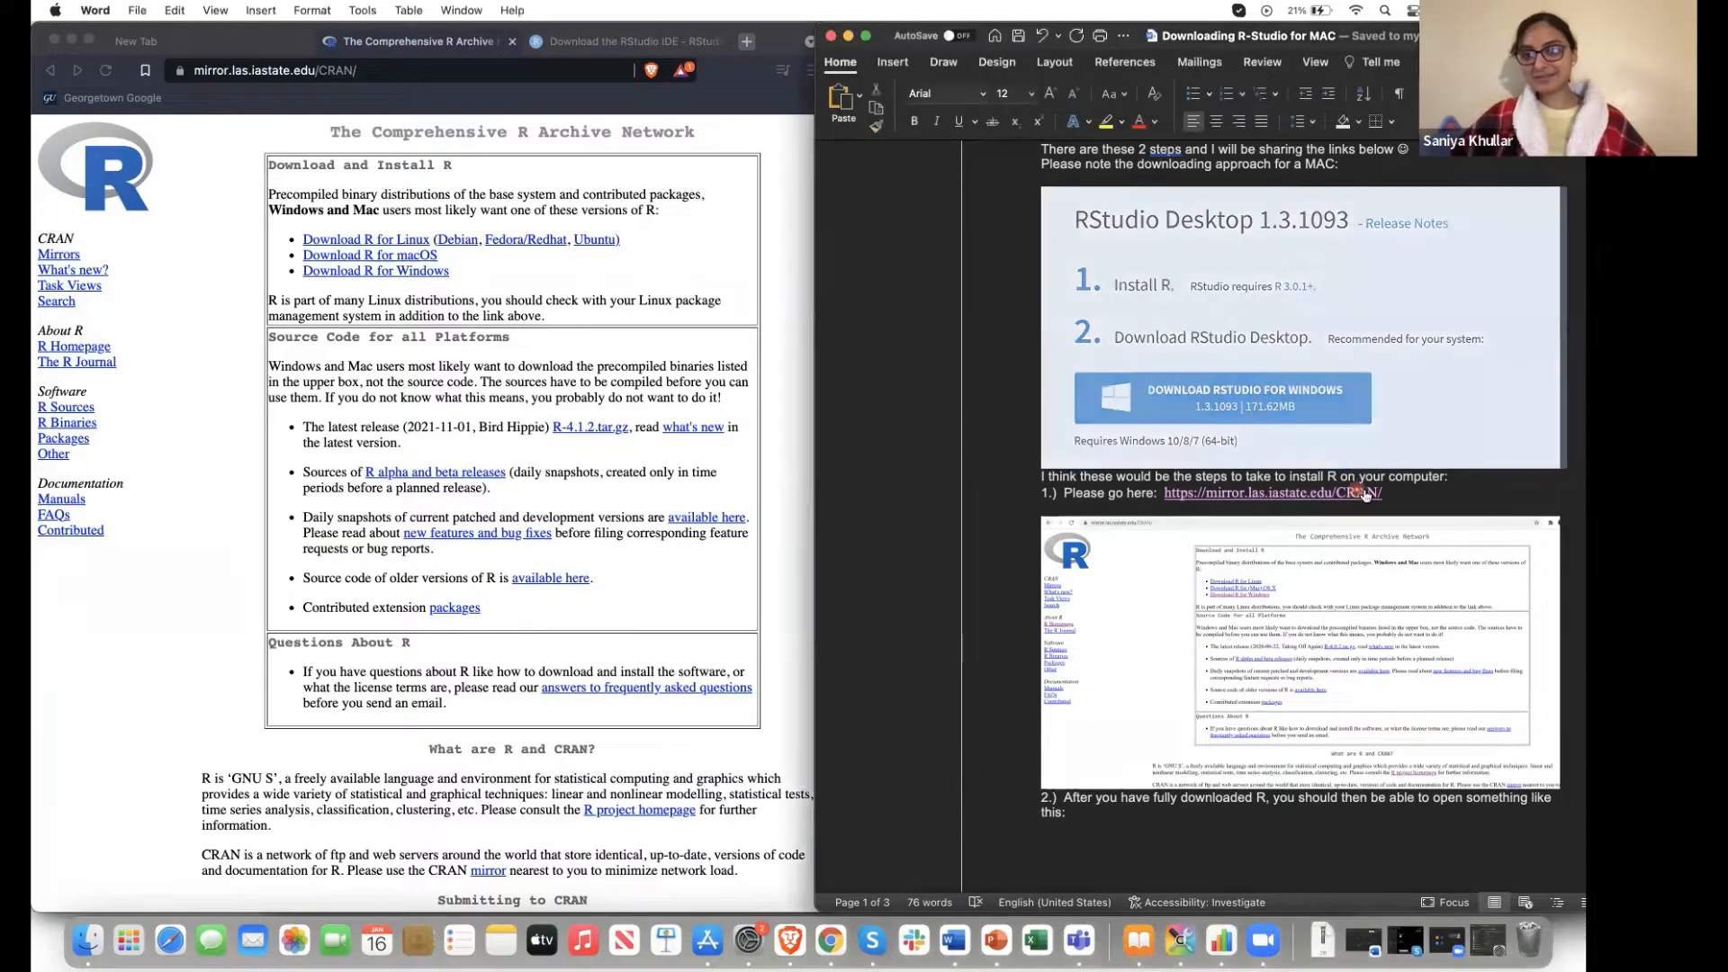
{"action": "left_click", "coordinate": [1364, 494]}
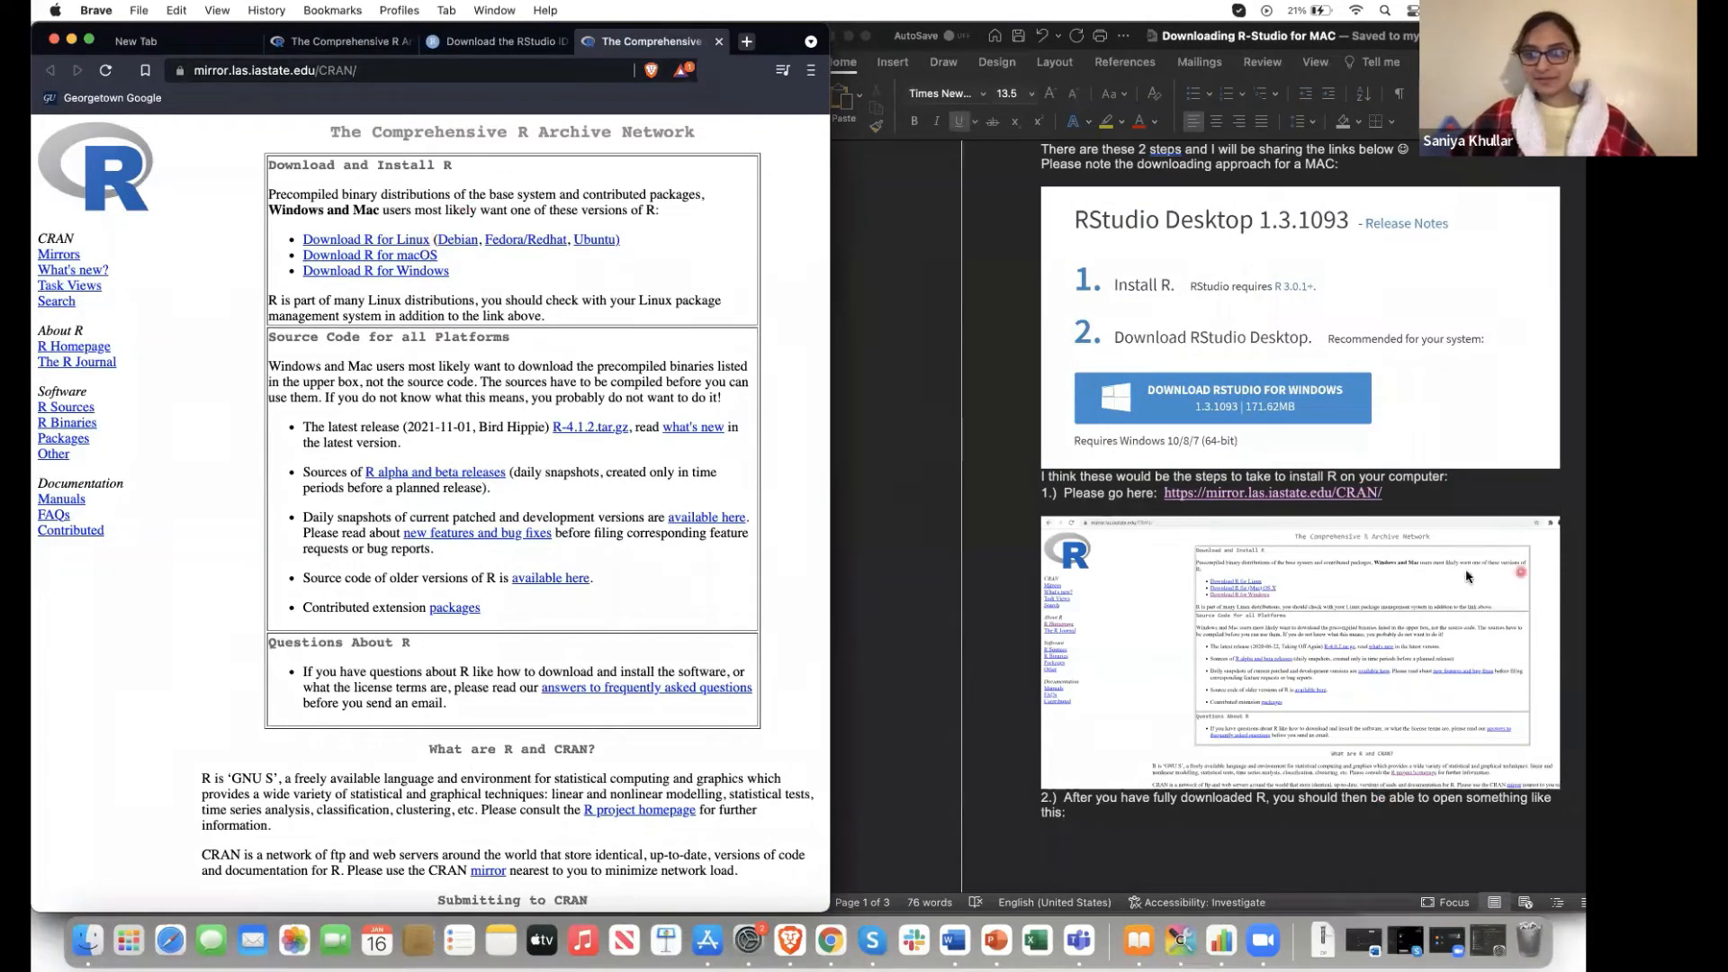
Highlight the "Download R for (Mac) OS X" link in the instructions' enlarged screenshot and "Download R for macOS" on the CRAN page
{"action": "left_click", "coordinate": [1367, 503]}
{"action": "scroll", "coordinate": [1368, 504], "scroll_direction": "up", "scroll_amount": 10}
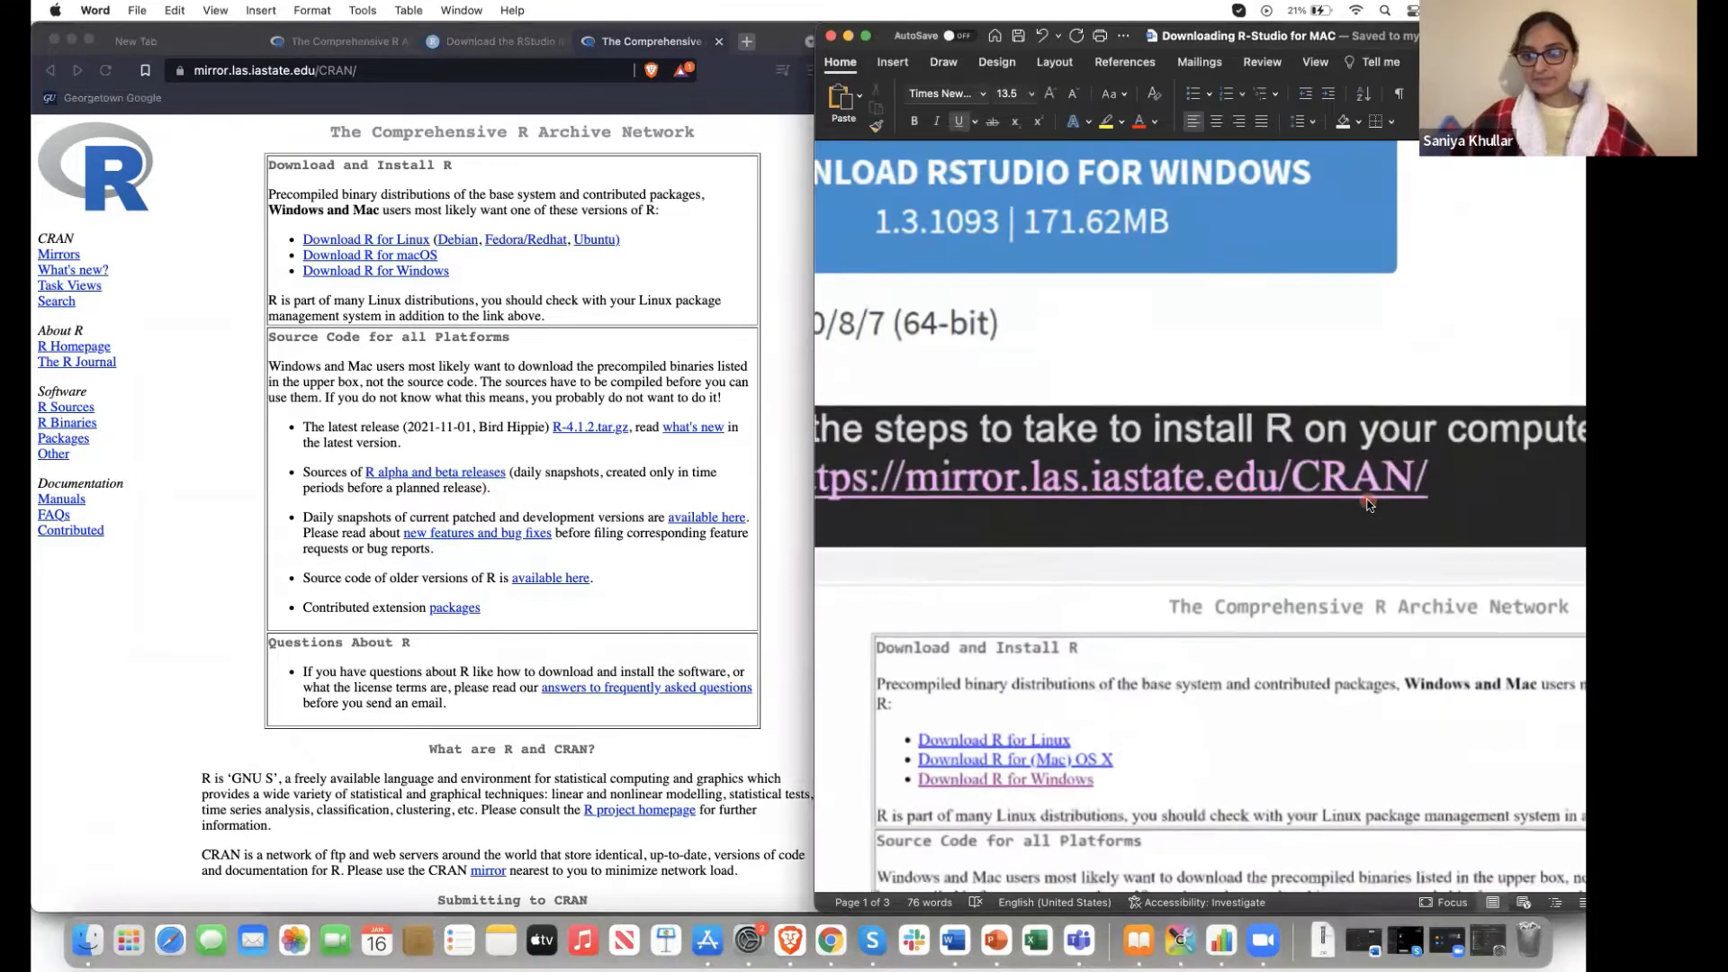
{"action": "scroll", "coordinate": [1367, 504], "scroll_direction": "left", "scroll_amount": 10}
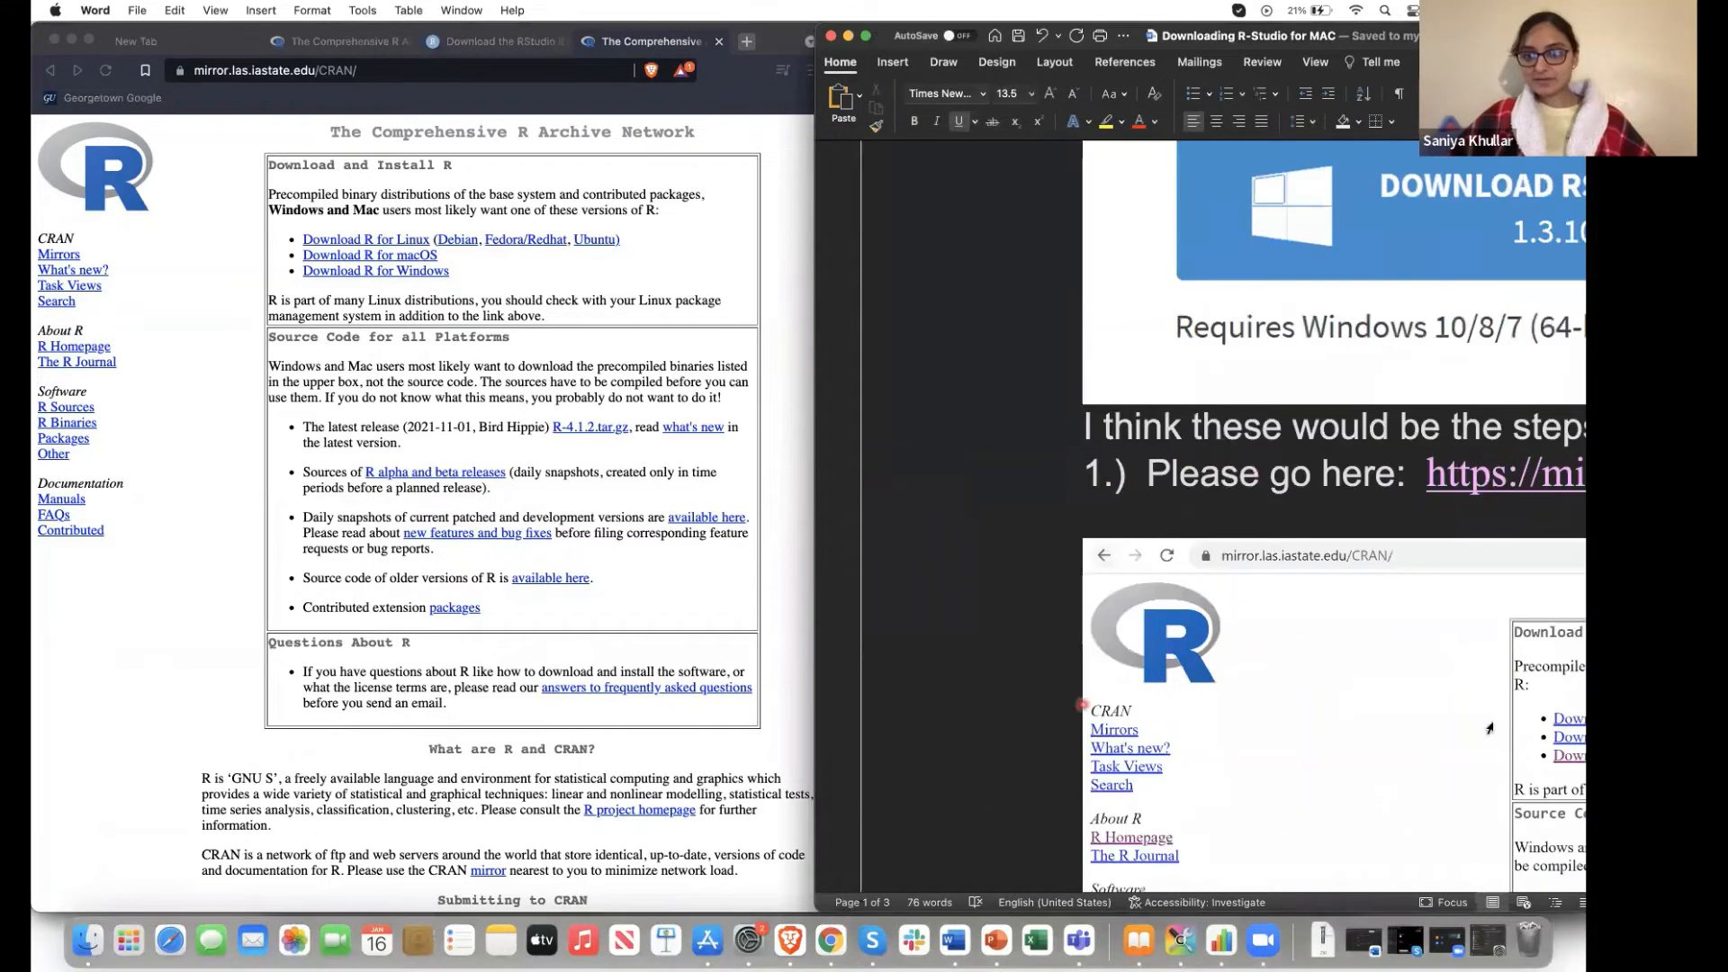
{"action": "scroll", "coordinate": [1489, 727], "scroll_direction": "right", "scroll_amount": 5}
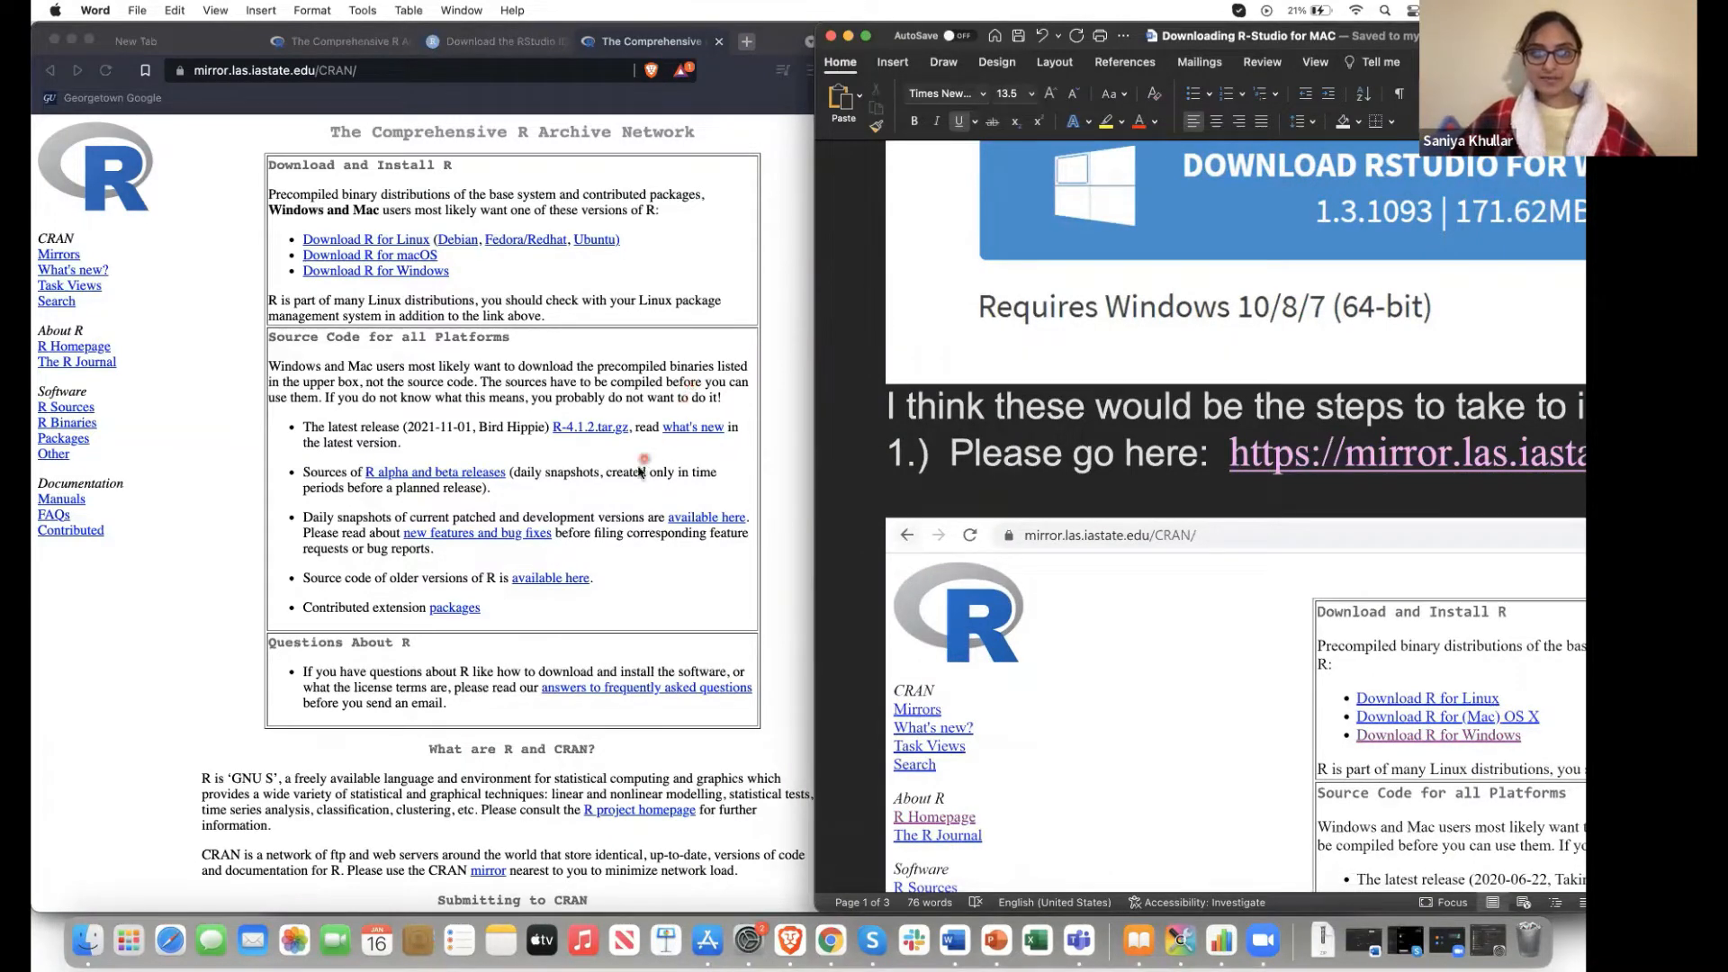
{"action": "left_click_drag", "start_coordinate": [1349, 717], "coordinate": [1541, 716]}
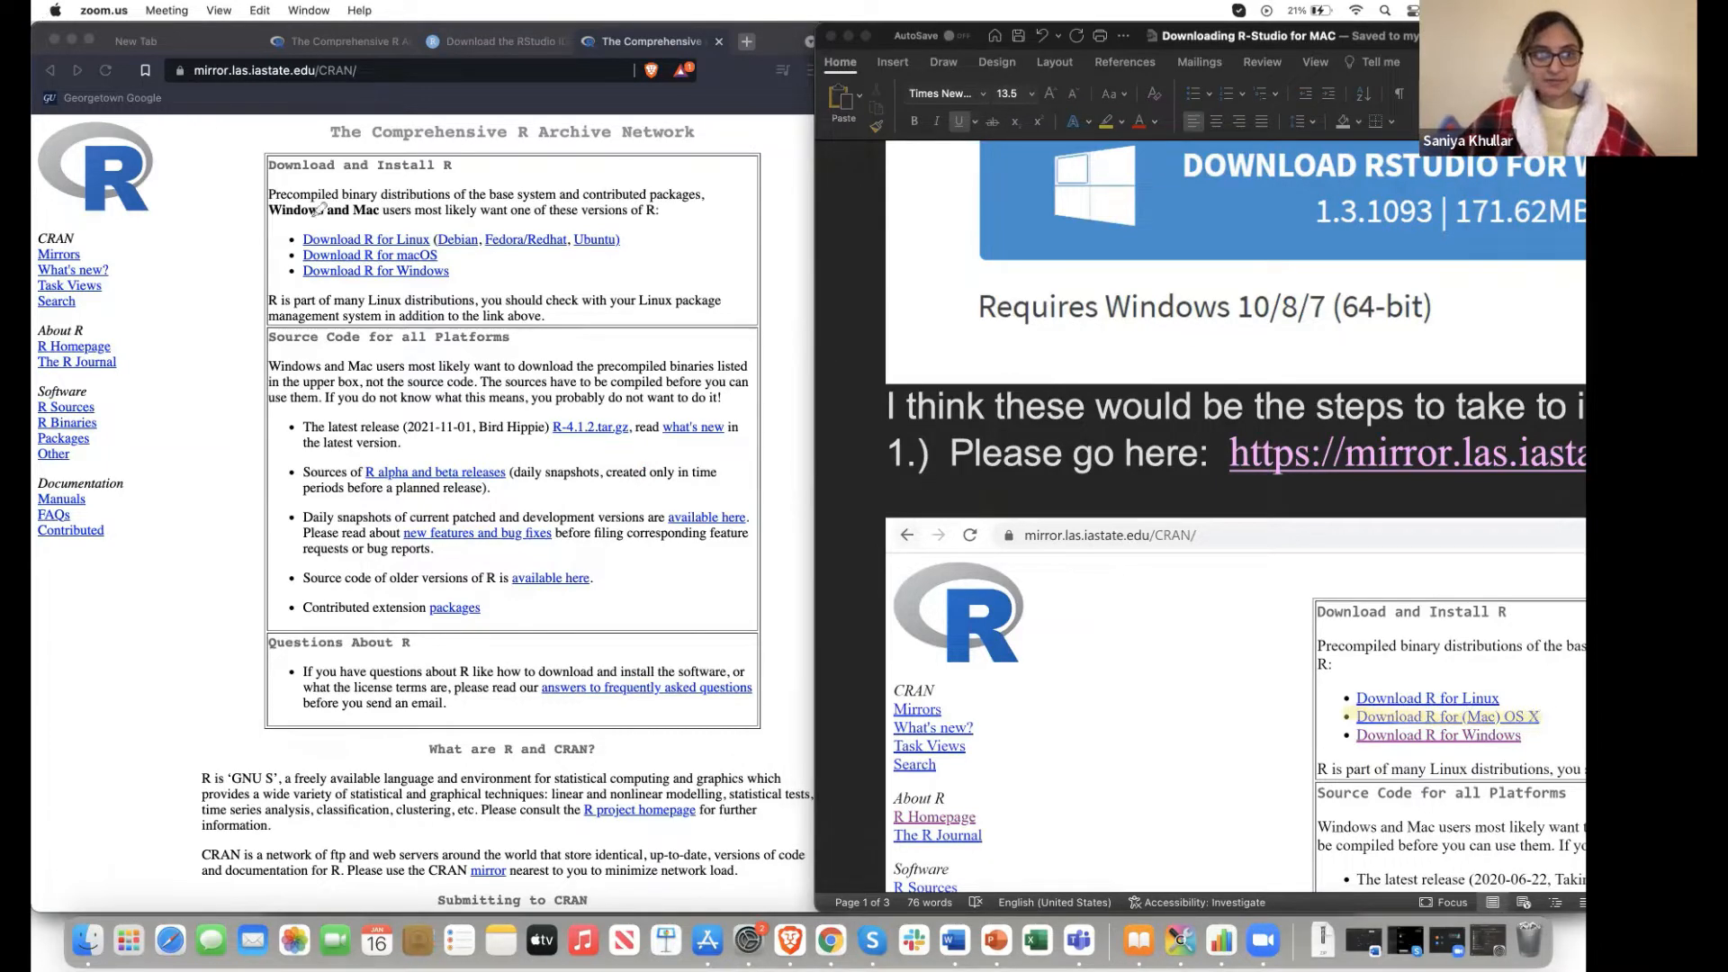
{"action": "left_click_drag", "start_coordinate": [297, 255], "coordinate": [337, 255]}
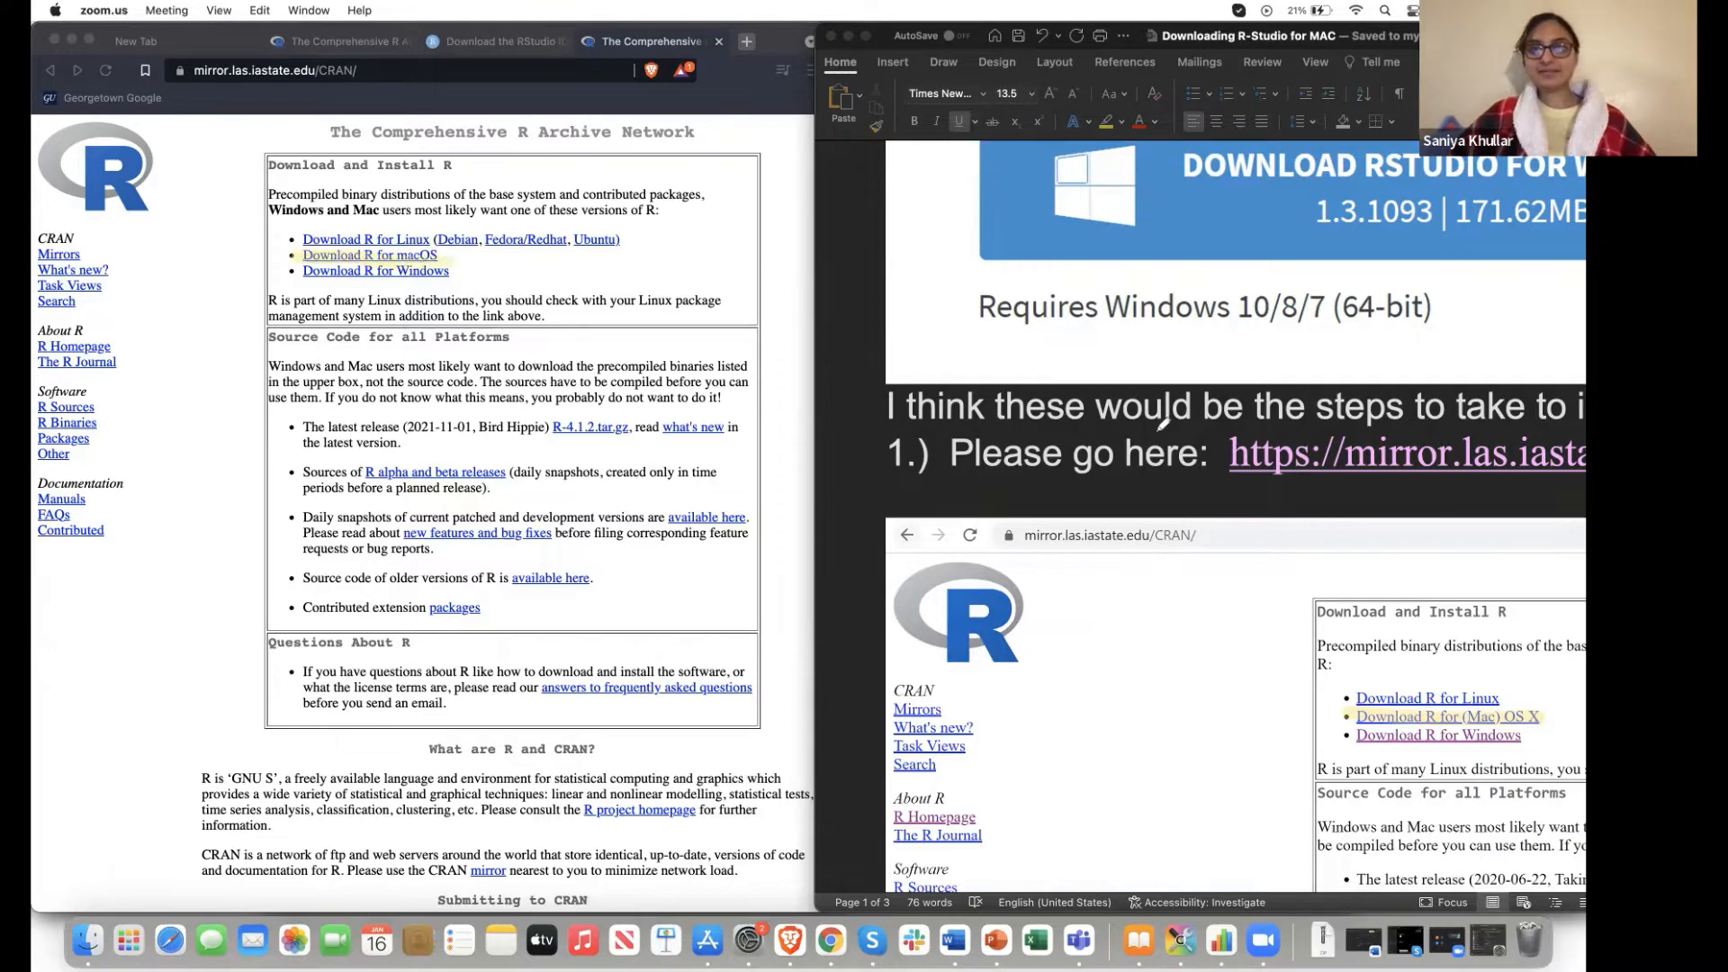
Download the R-4.1.2.pkg installer for Intel Macs from CRAN's macOS page and save it in the Downloads folder
{"action": "left_click", "coordinate": [378, 255]}
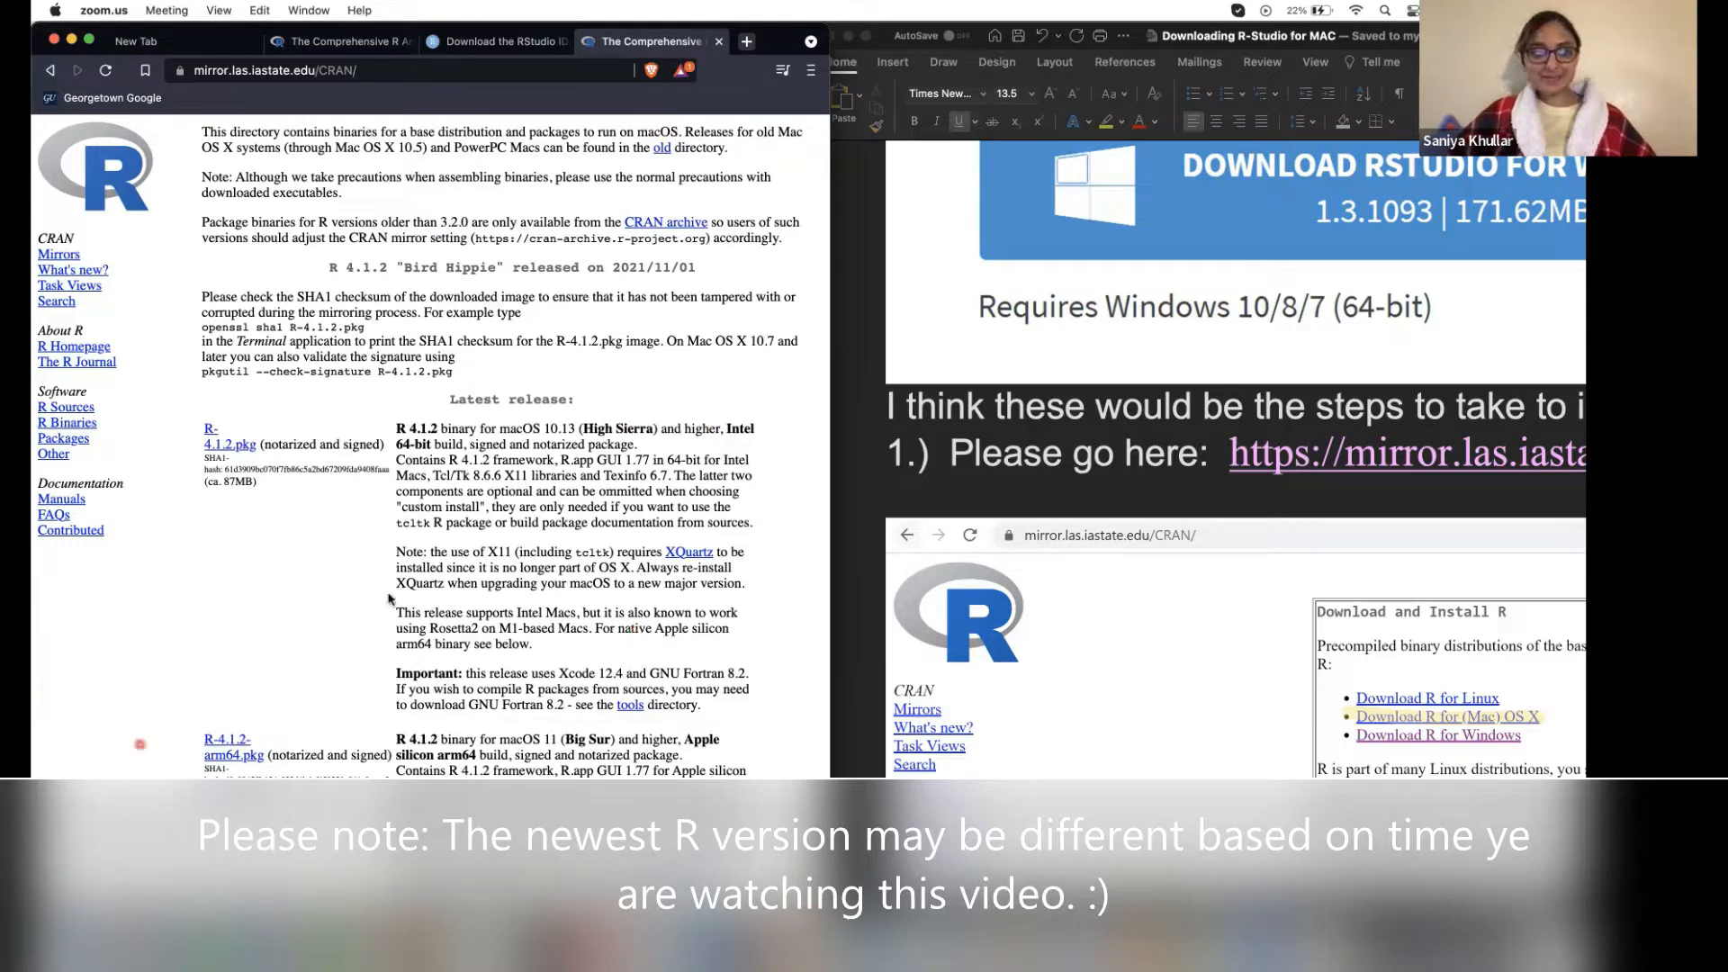
{"action": "left_click", "coordinate": [229, 450]}
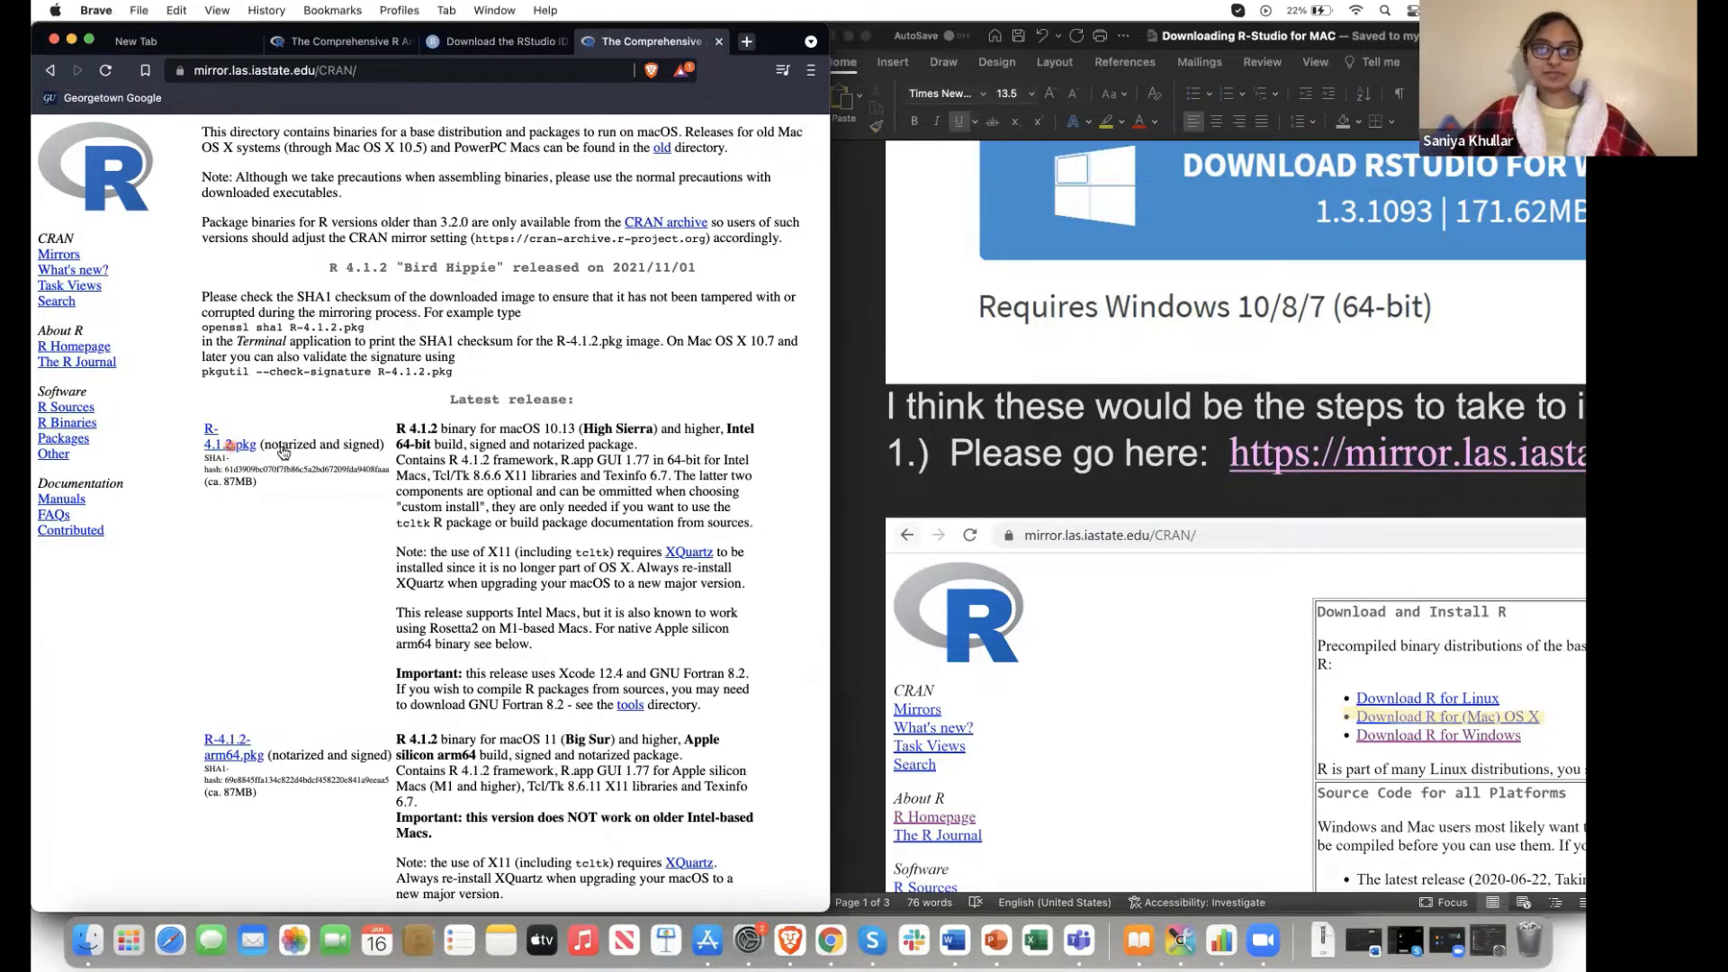
{"action": "left_click", "coordinate": [208, 432]}
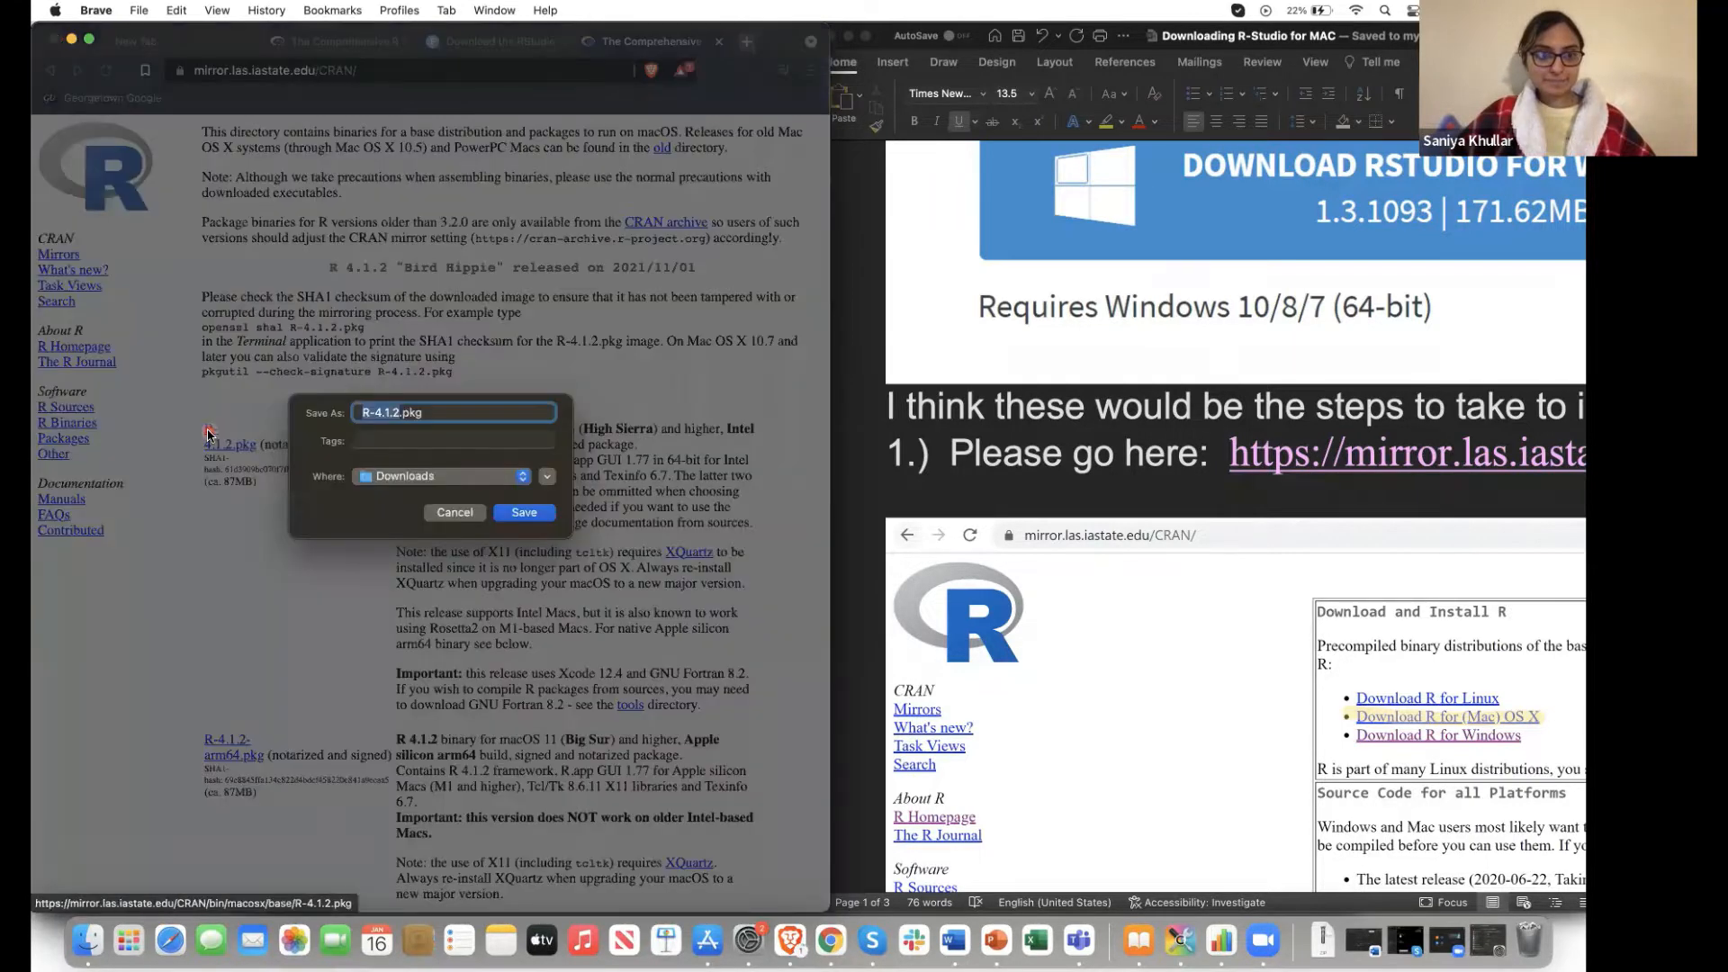
{"action": "left_click", "coordinate": [524, 512]}
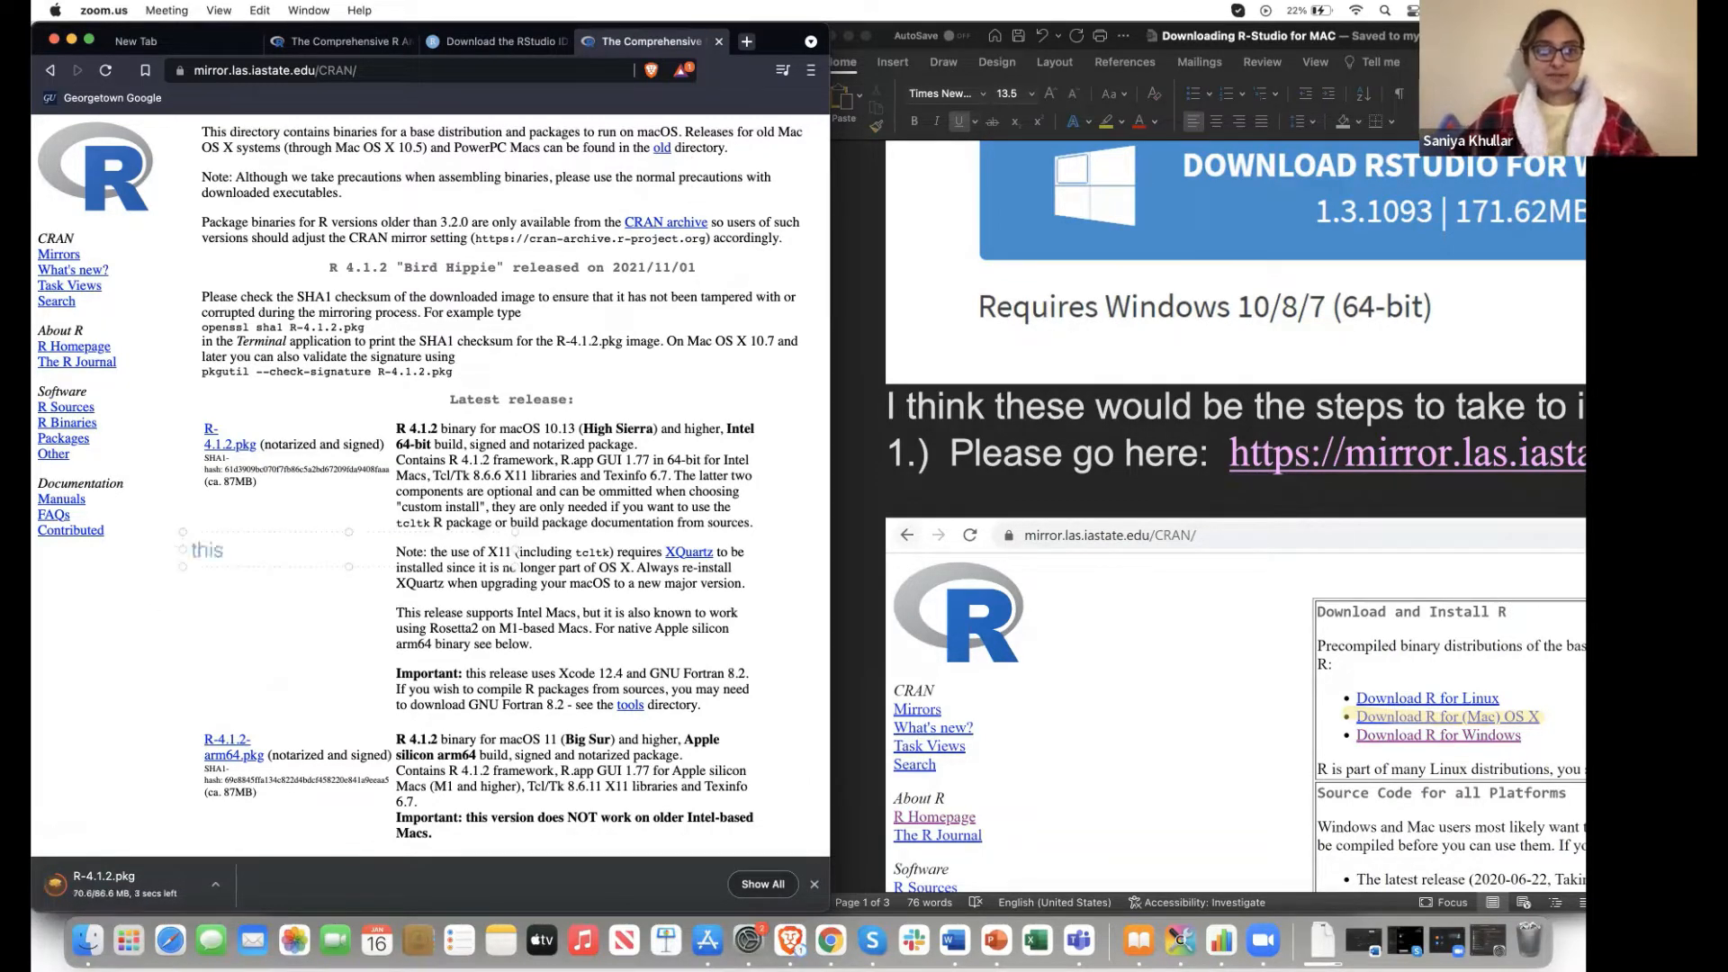
Annotate the area below the R-4.1.2.pkg link with "this package may vary based on the time" and clear all the drawn annotations
{"action": "type", "text": "package ma"}
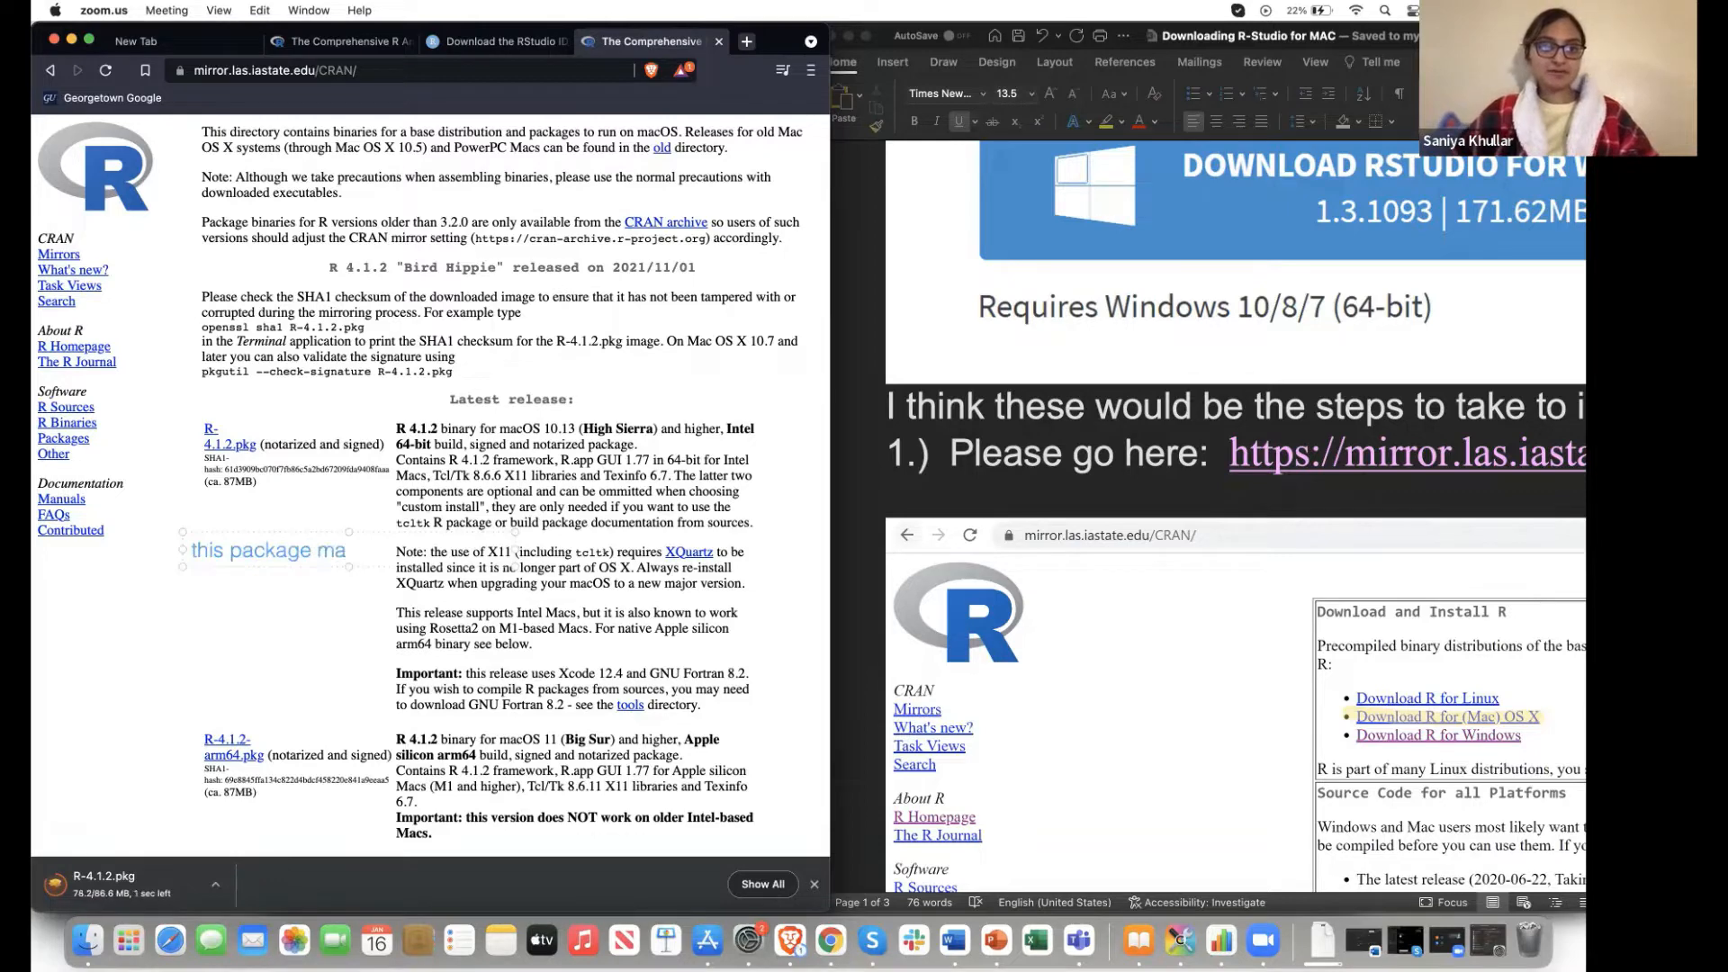
{"action": "type", "text": "y vary based"}
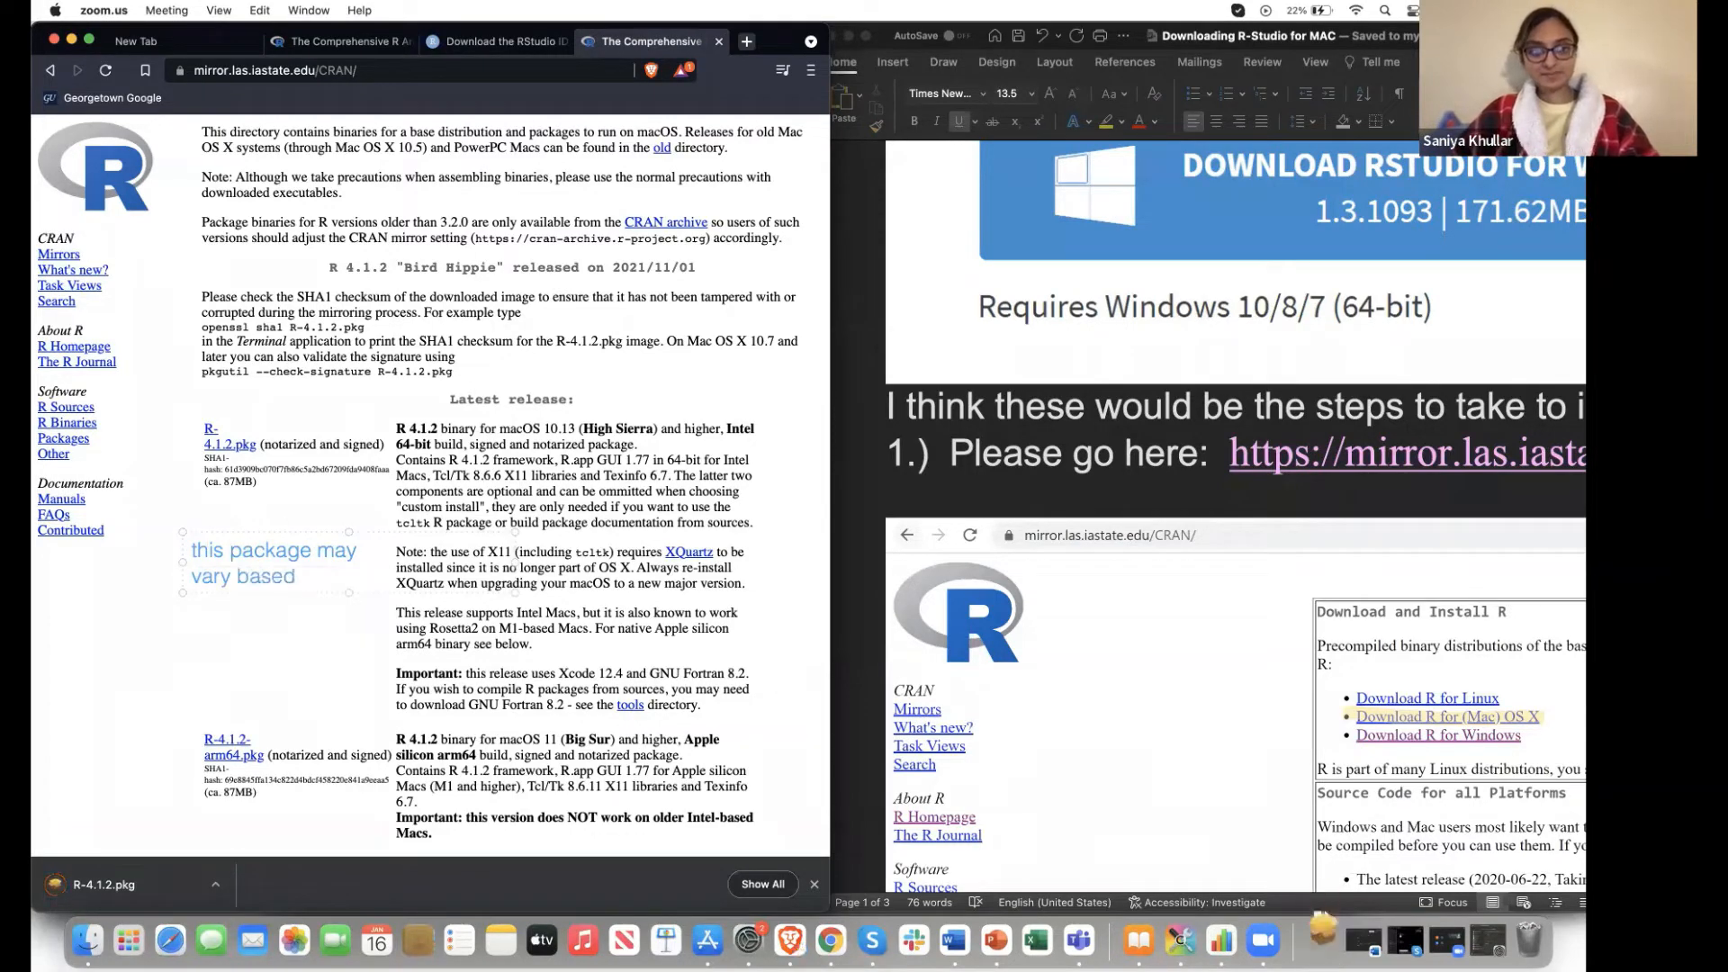
{"action": "type", "text": " on the time"}
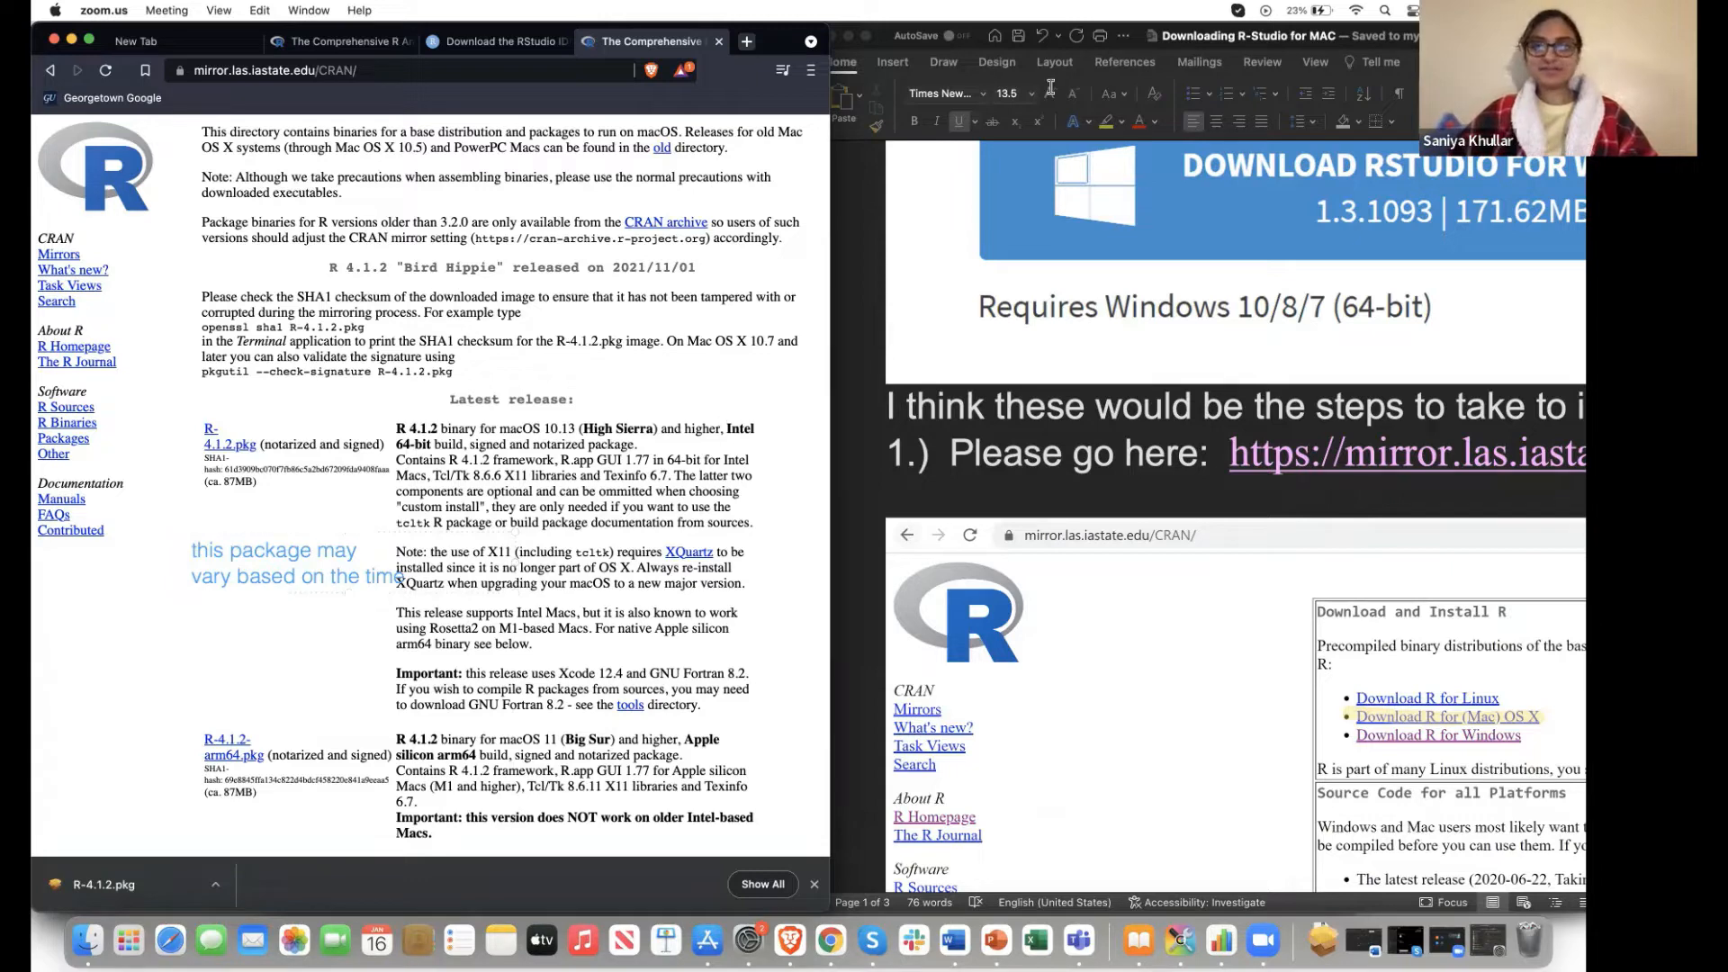
{"action": "left_click", "coordinate": [1112, 189]}
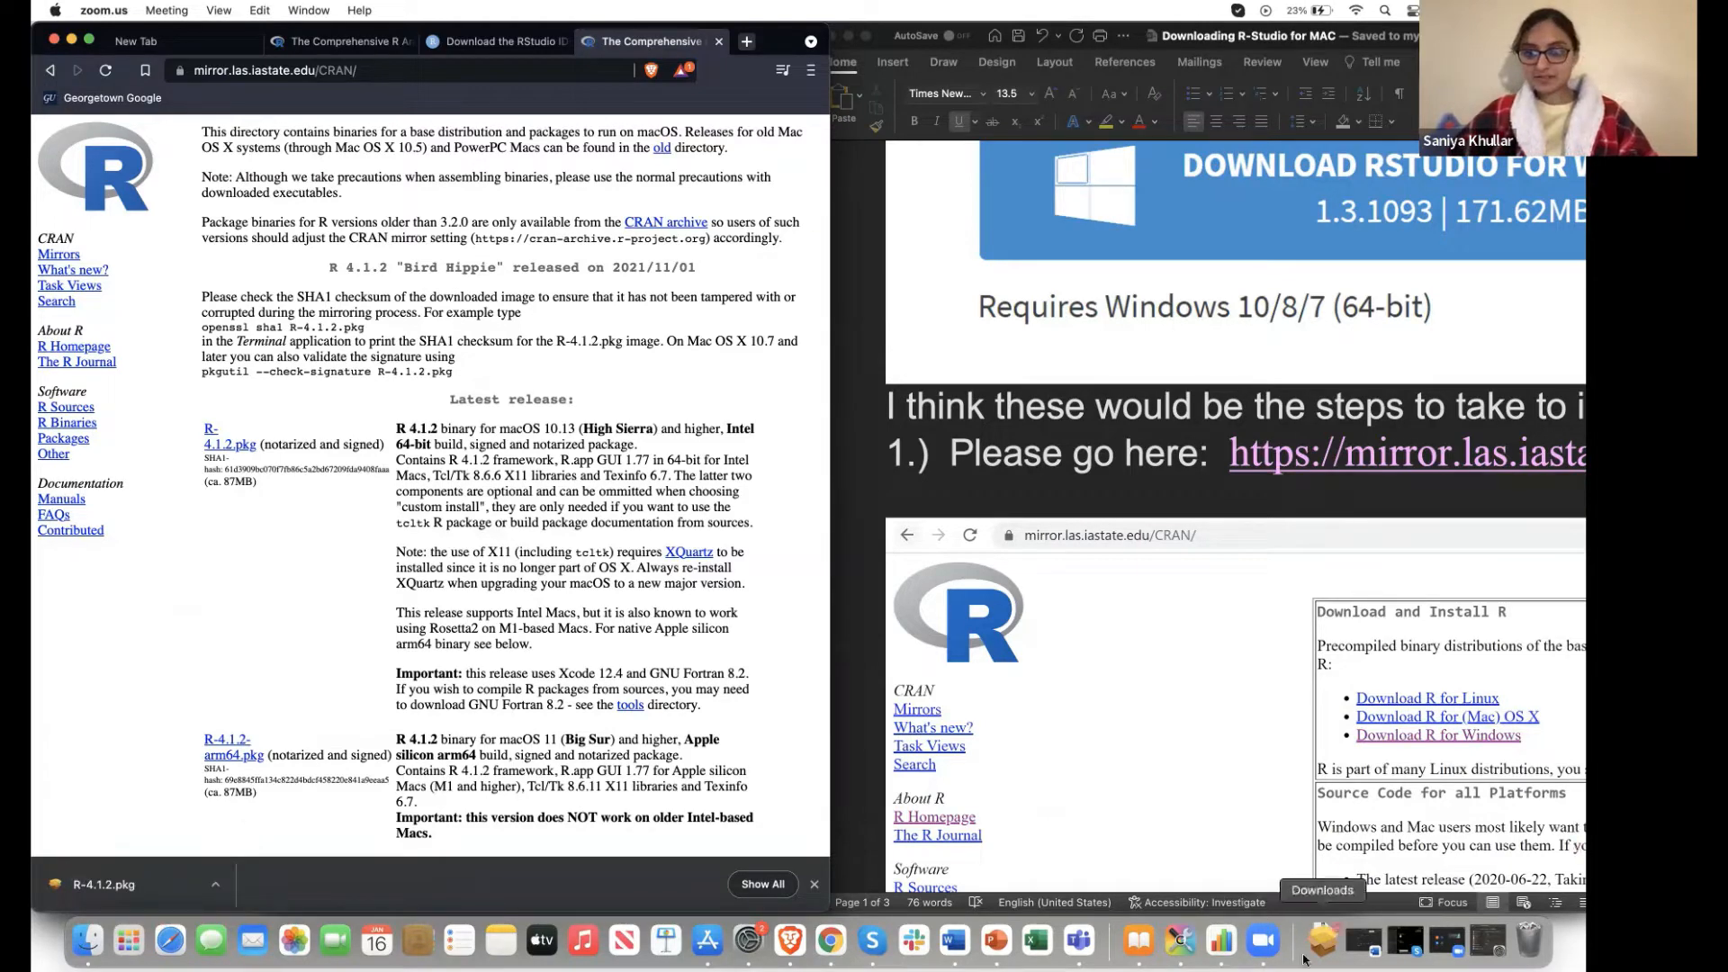
Launch the downloaded R-4.1.2.pkg installer, proceed past the introduction and Read Me pages, and agree to the software license
{"action": "left_click", "coordinate": [152, 884]}
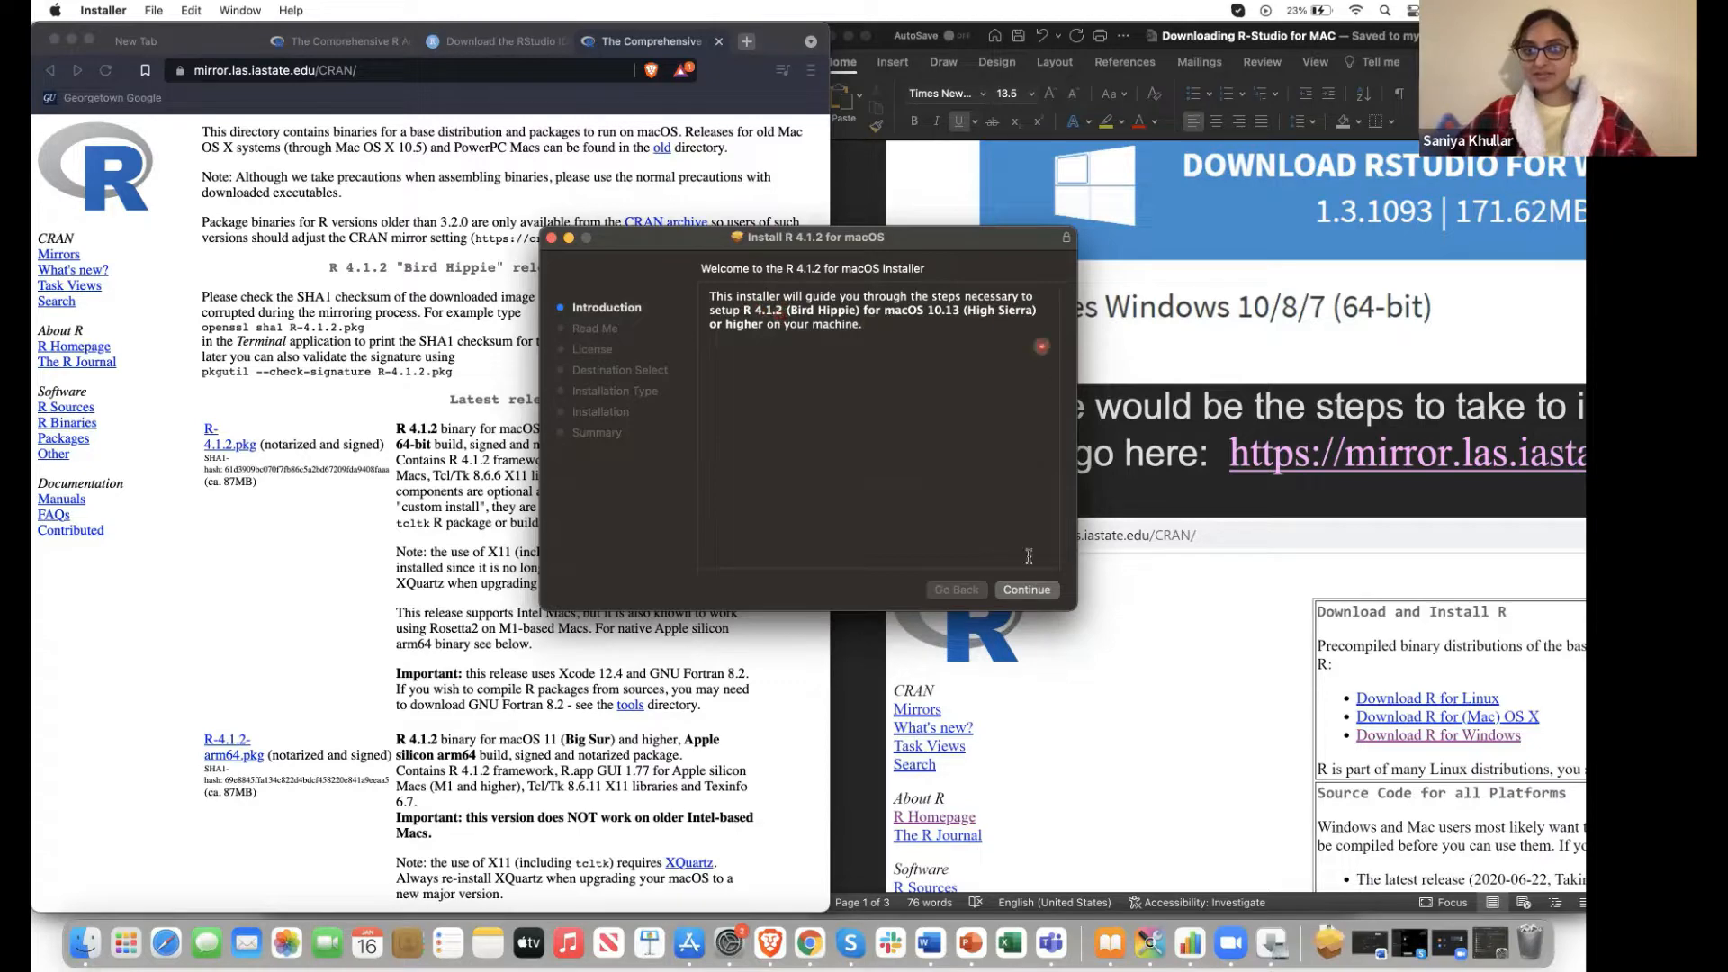
{"action": "left_click", "coordinate": [1027, 591]}
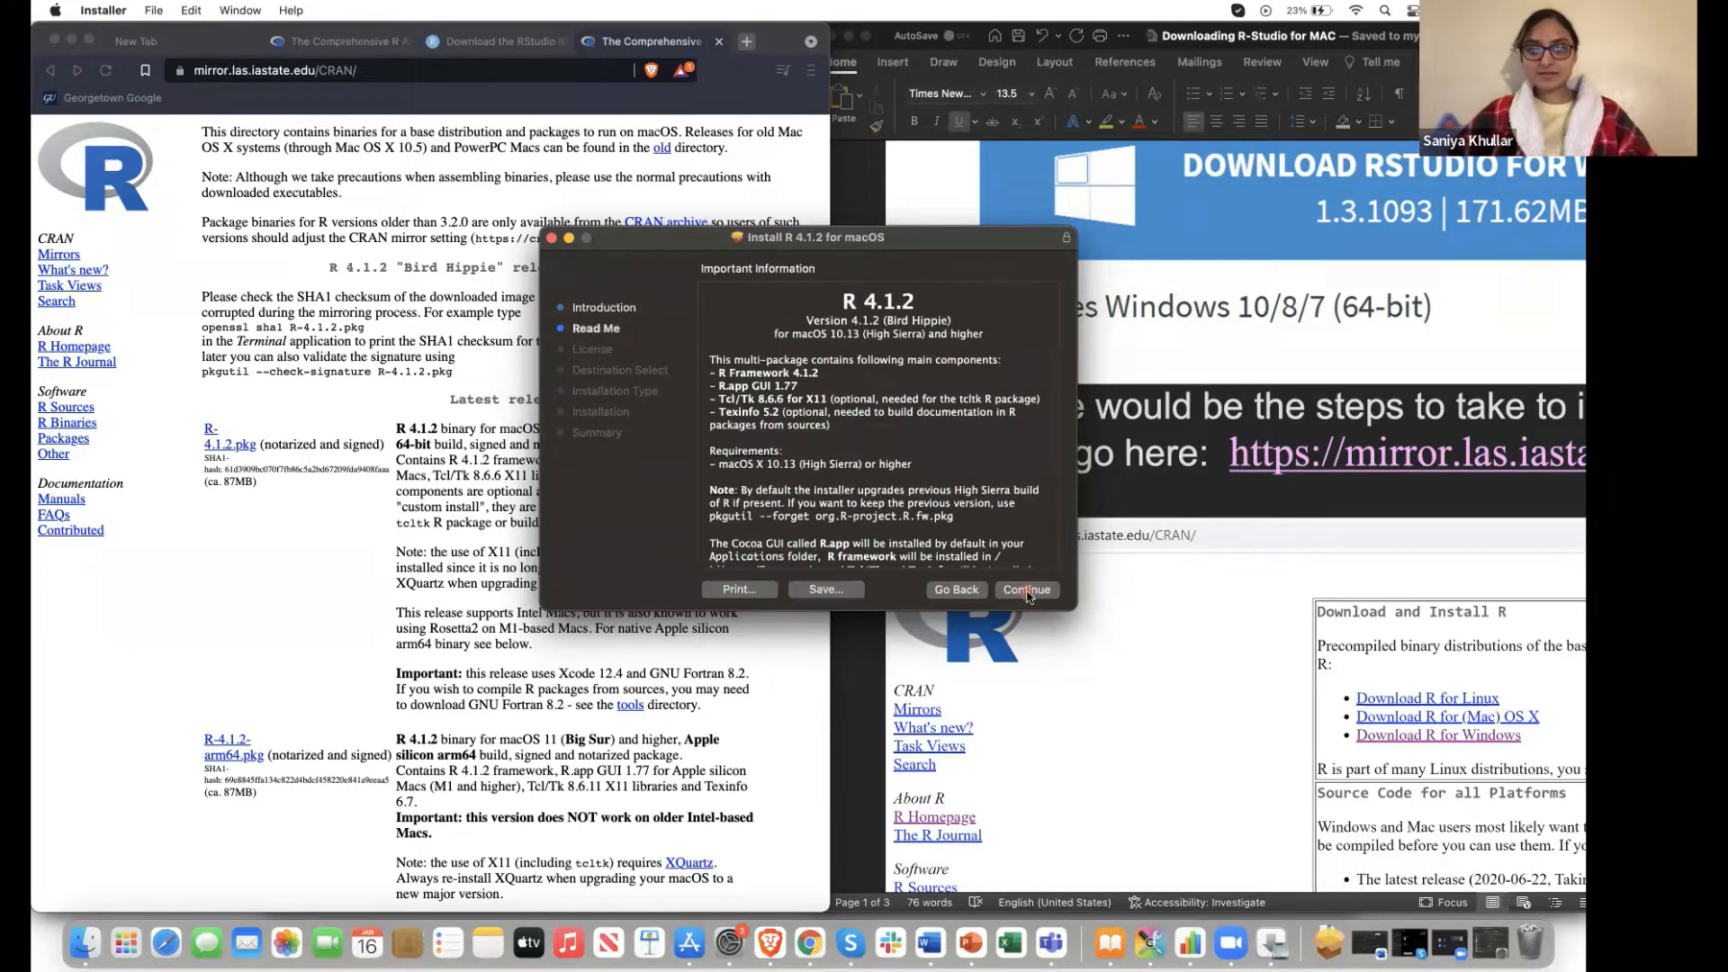
{"action": "scroll", "coordinate": [783, 331], "scroll_direction": "down", "scroll_amount": 2}
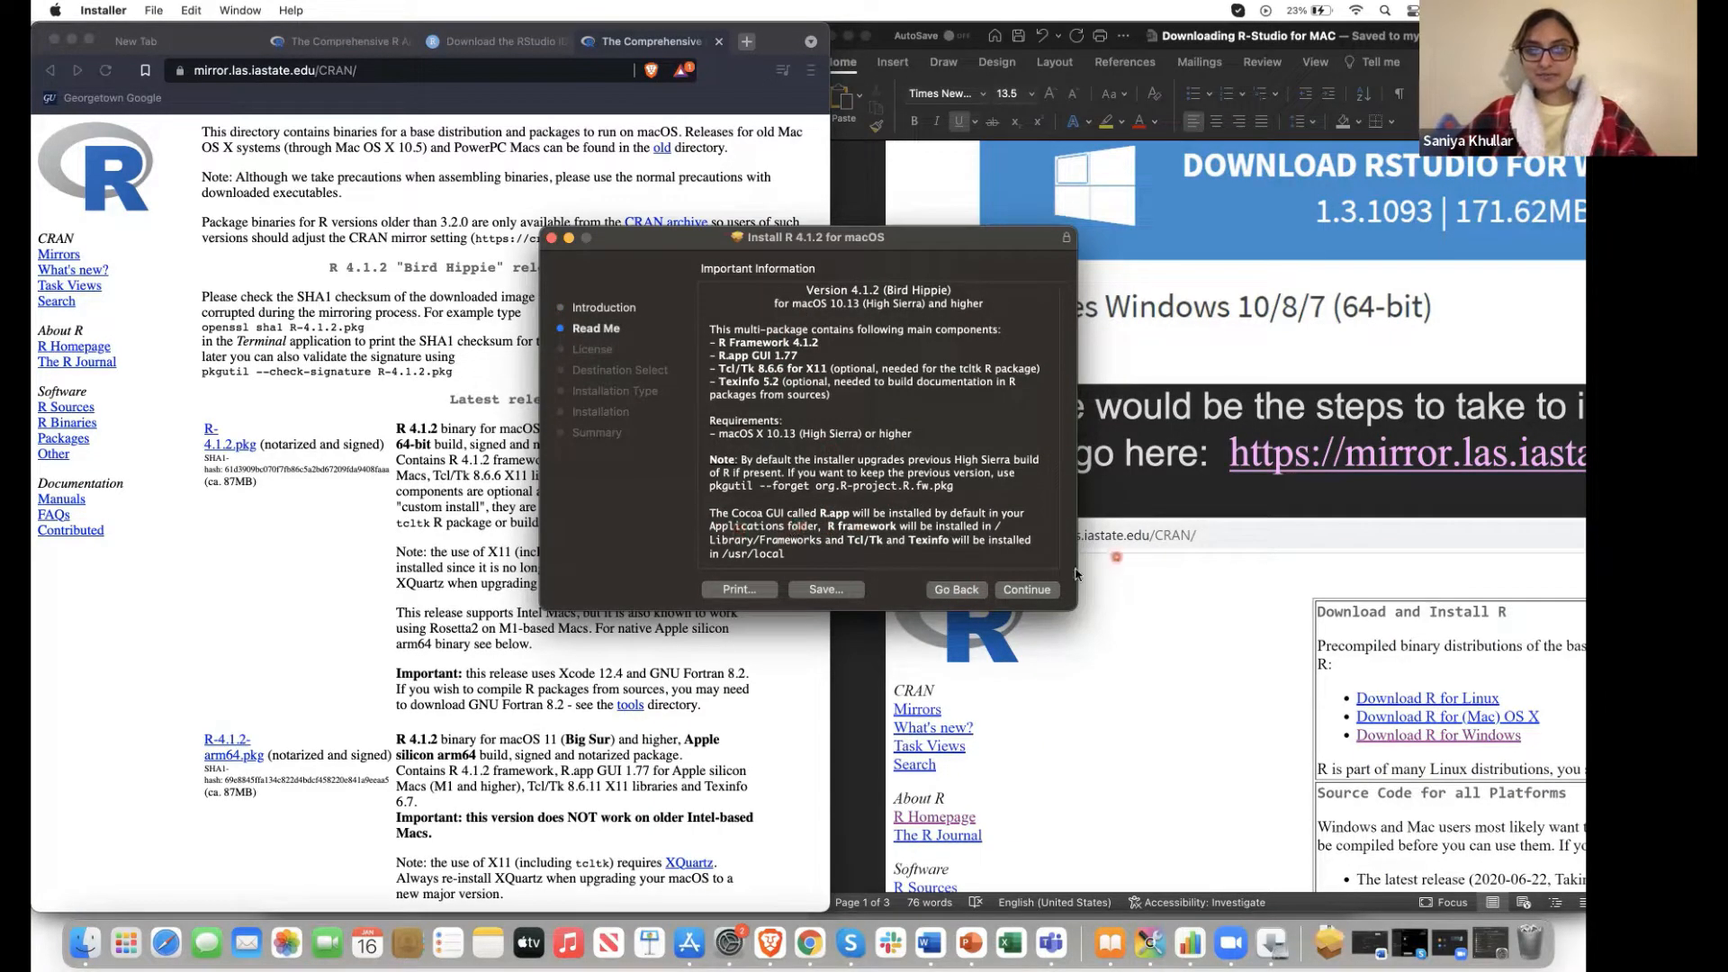
{"action": "left_click", "coordinate": [1050, 587]}
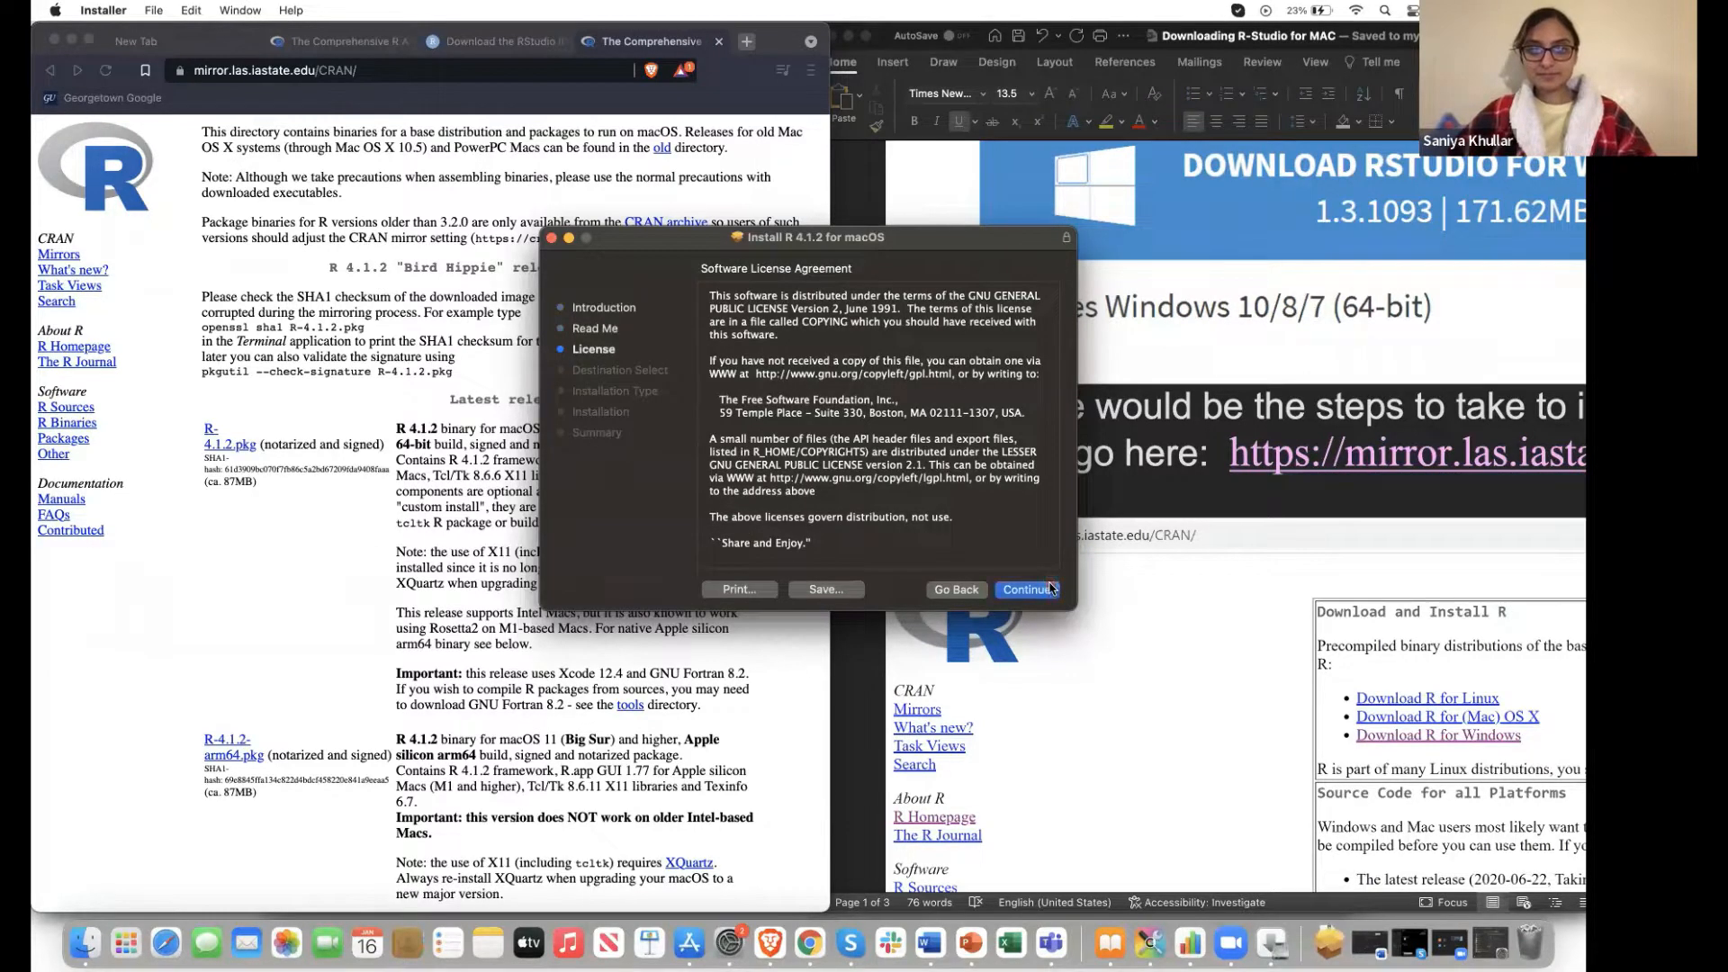
{"action": "left_click", "coordinate": [1050, 588]}
{"action": "left_click", "coordinate": [980, 469]}
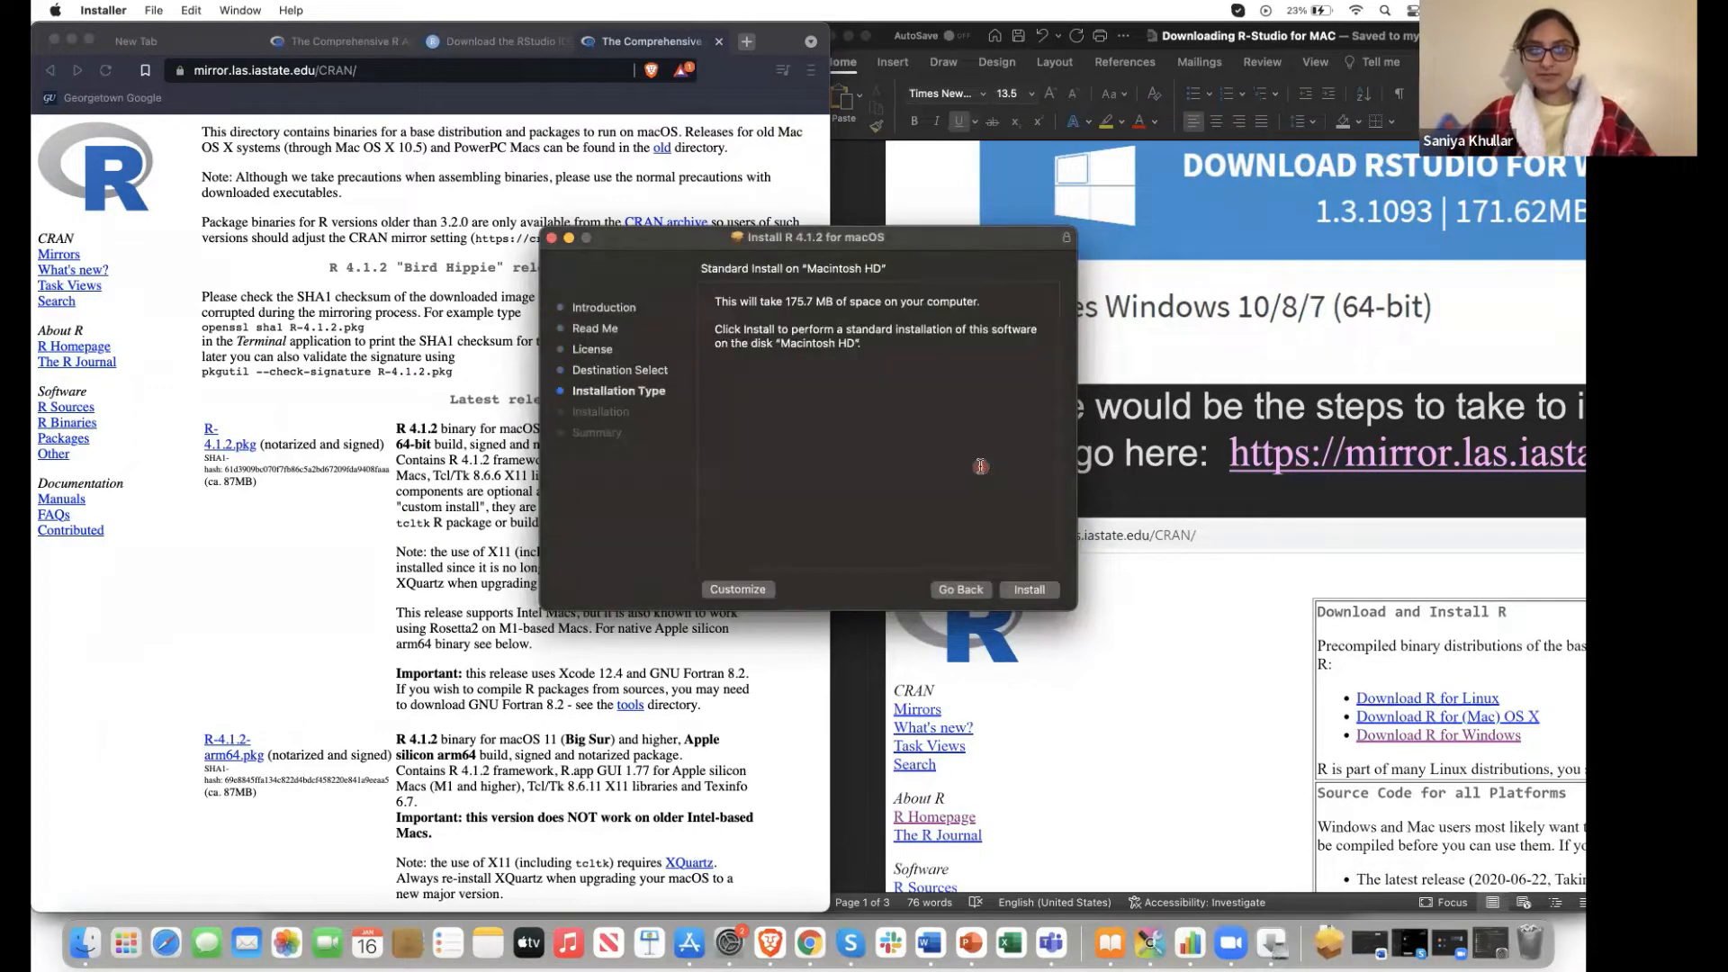
Perform the standard installation of R 4.1.2 on Macintosh HD, authorizing it with the computer password, and move the installer to the Trash
{"action": "left_click", "coordinate": [1027, 593]}
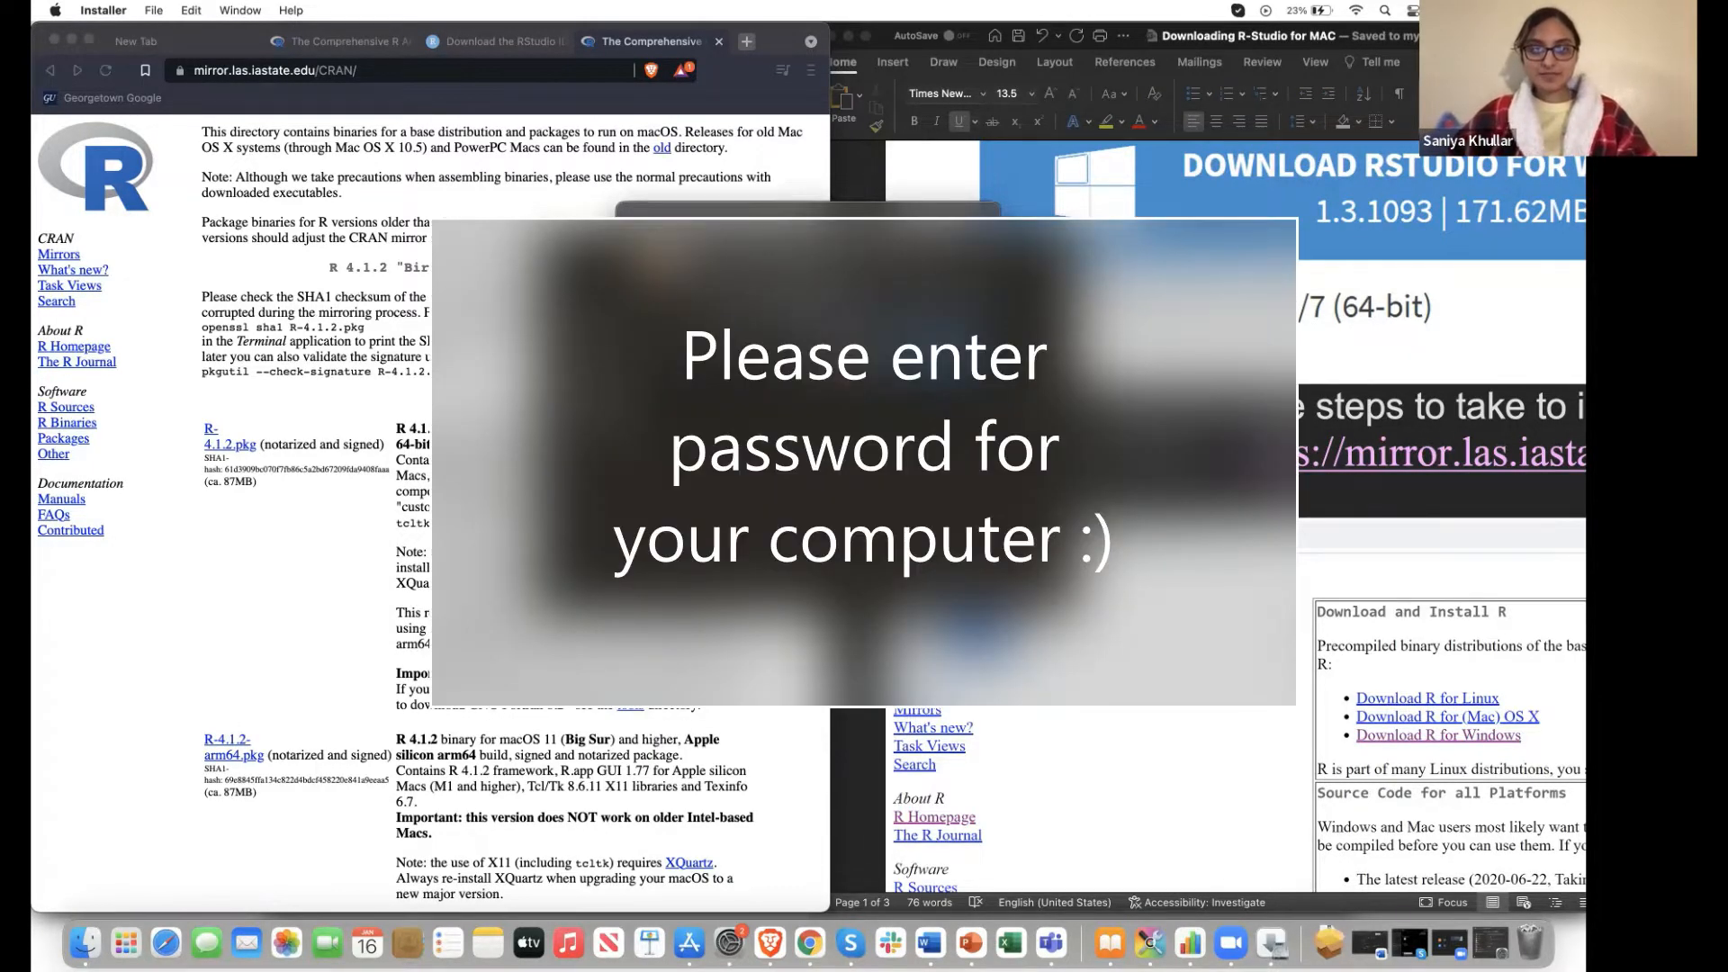
{"action": "key", "text": "Return"}
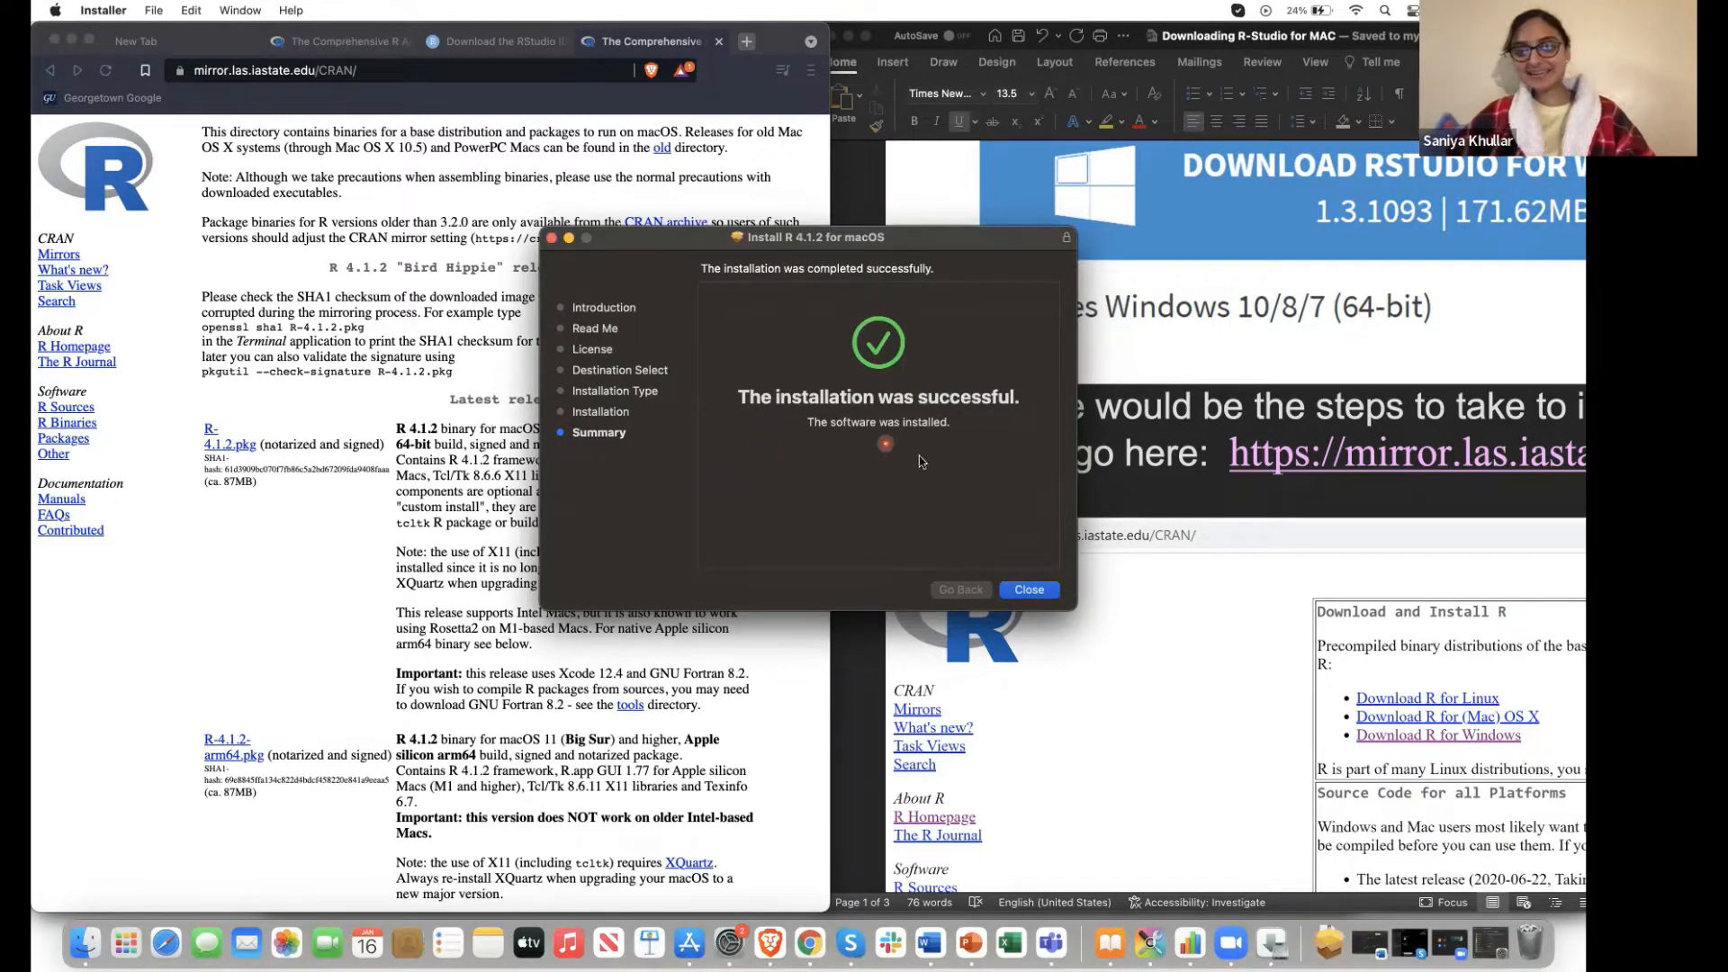
{"action": "left_click", "coordinate": [1031, 590]}
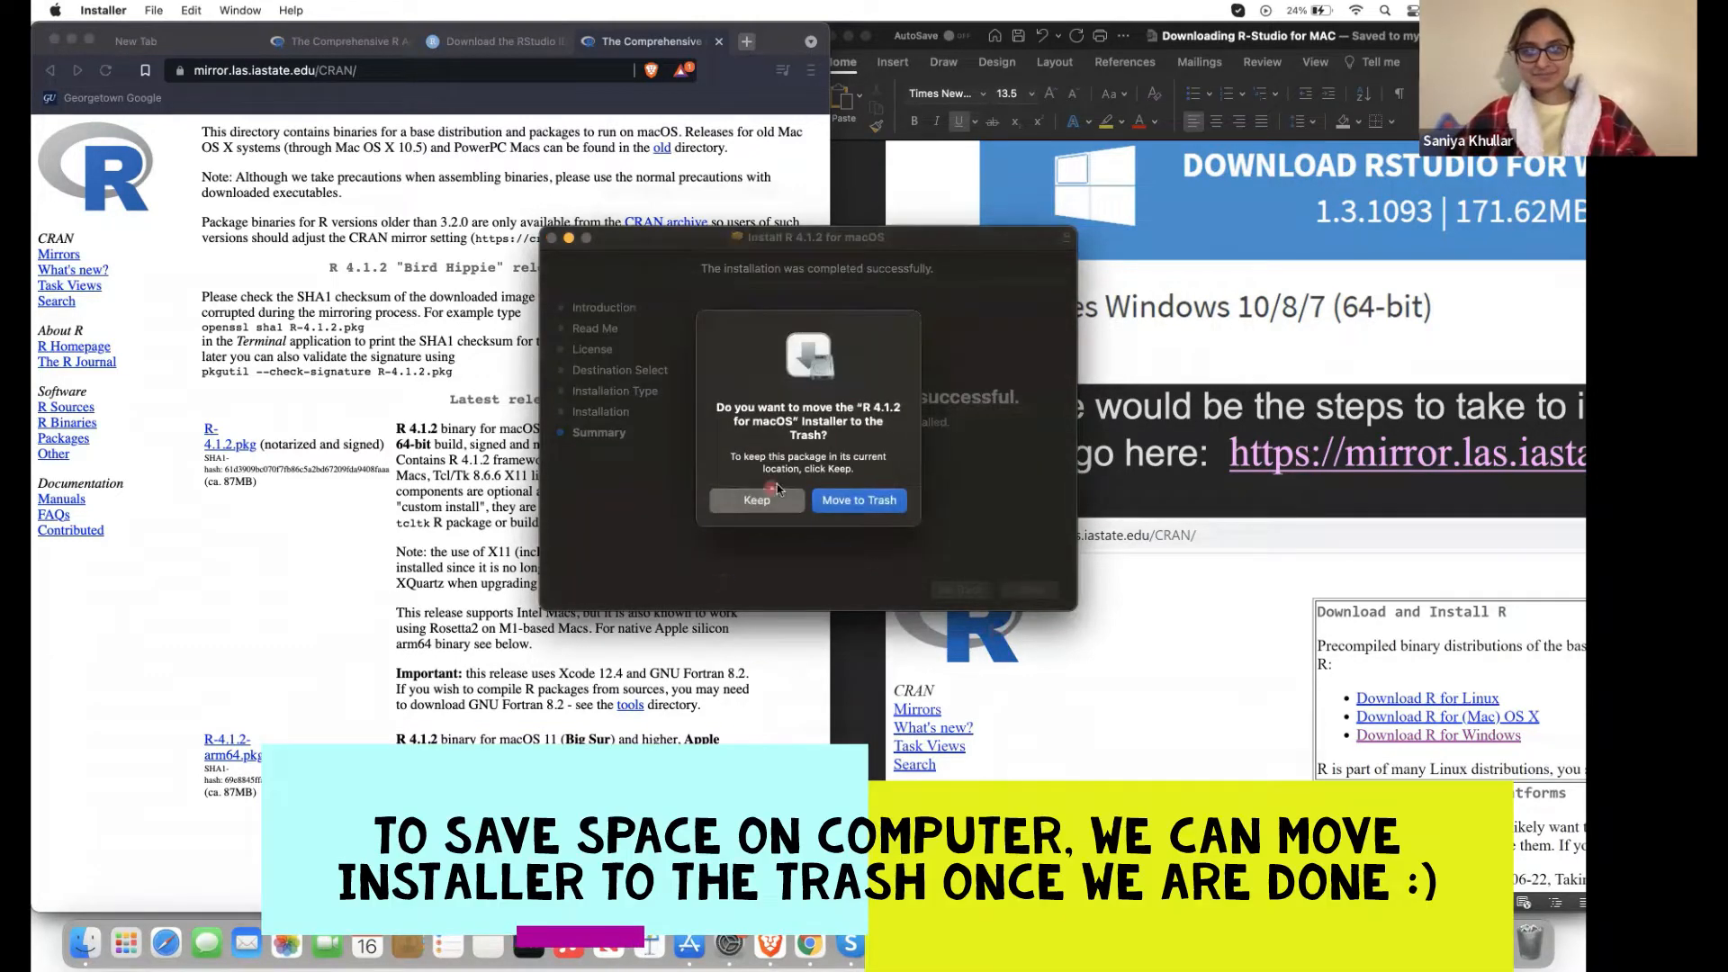
{"action": "left_click", "coordinate": [860, 501]}
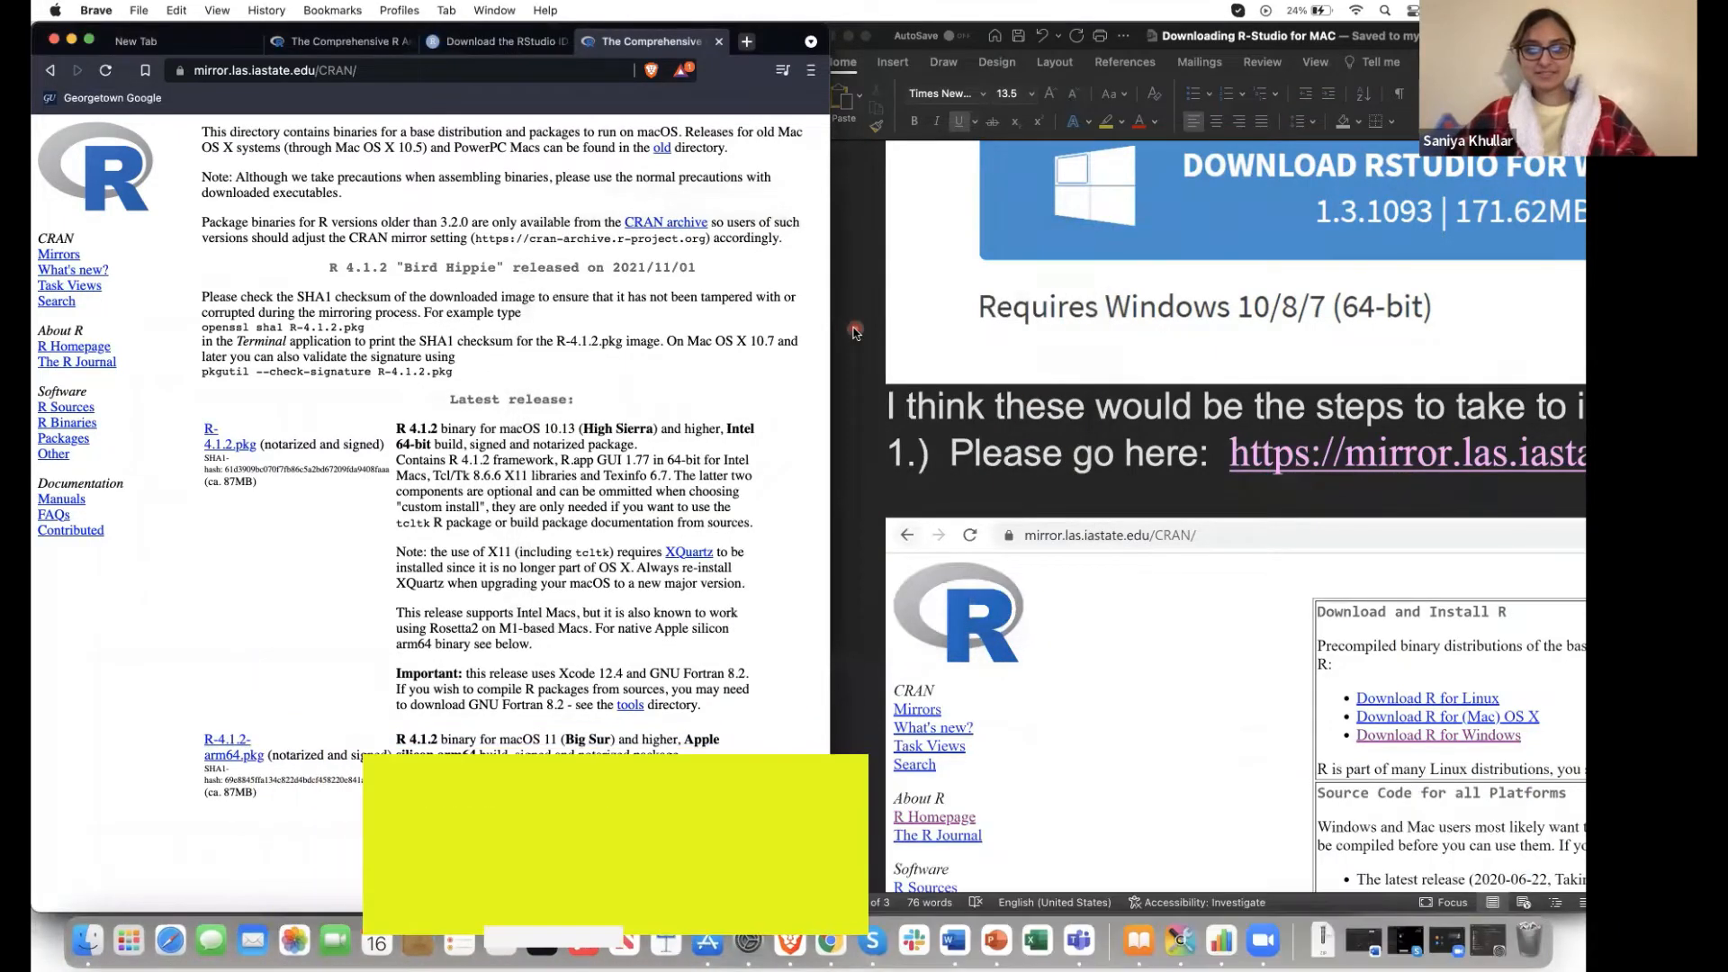
Show the Applications folder in Finder and locate the R application
{"action": "left_click", "coordinate": [86, 941]}
{"action": "scroll", "coordinate": [1121, 317], "scroll_direction": "down", "scroll_amount": 5}
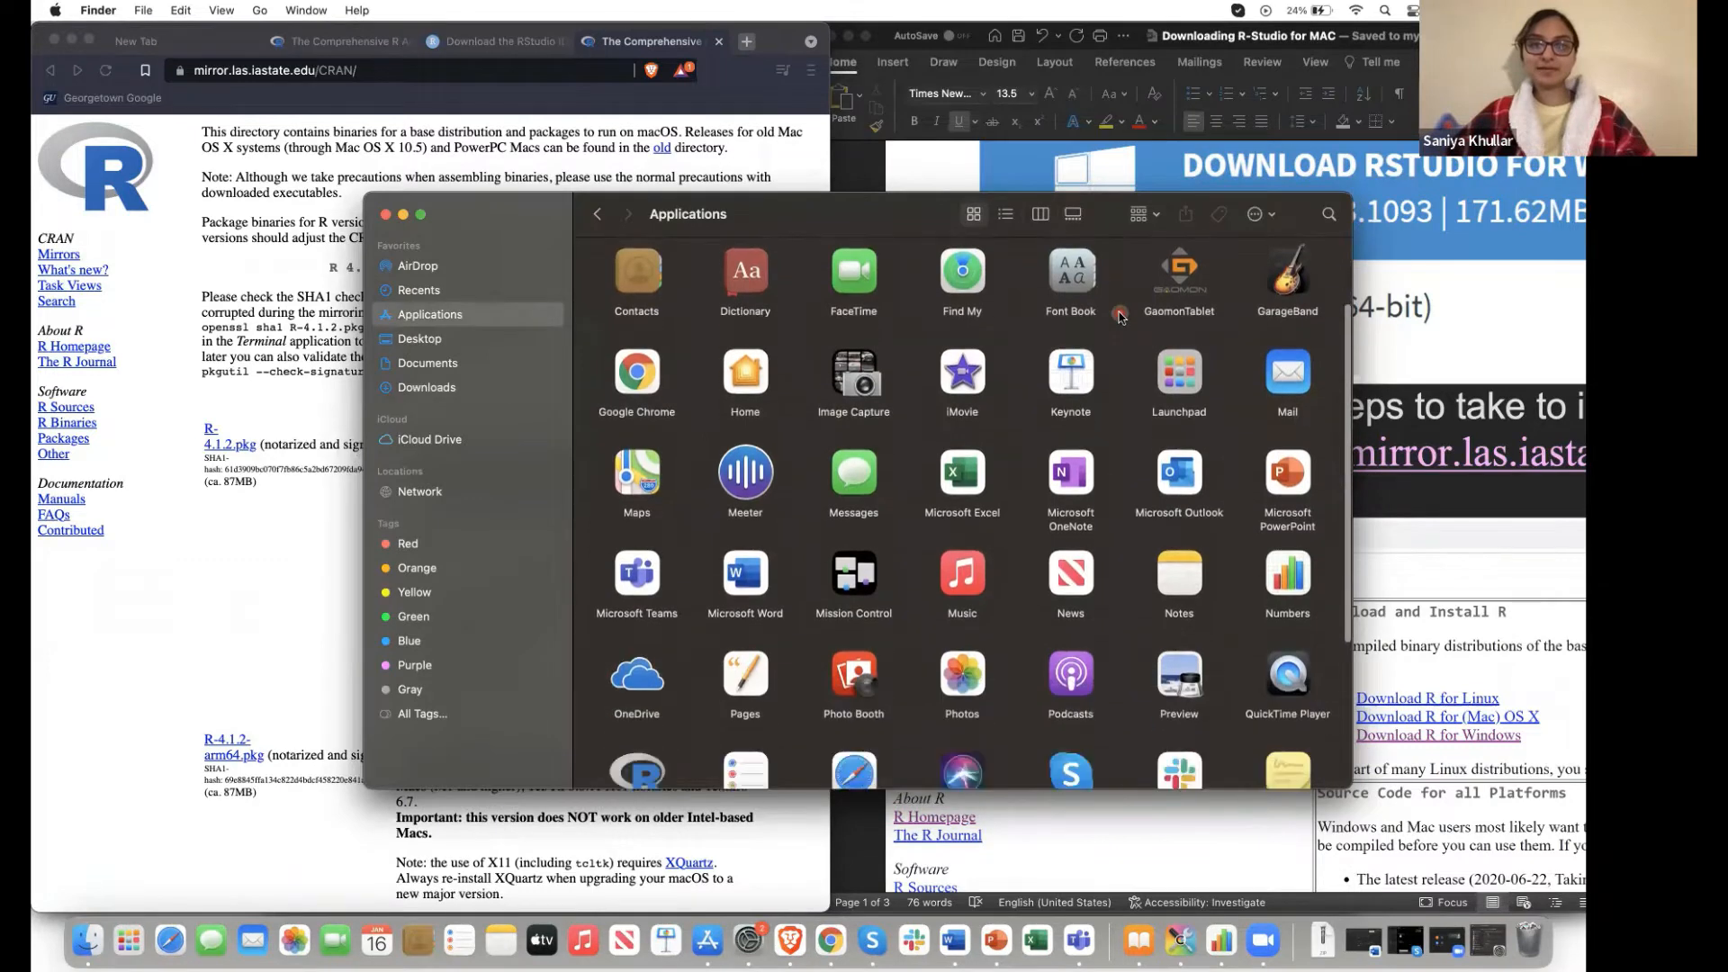
{"action": "scroll", "coordinate": [1121, 316], "scroll_direction": "down", "scroll_amount": 3}
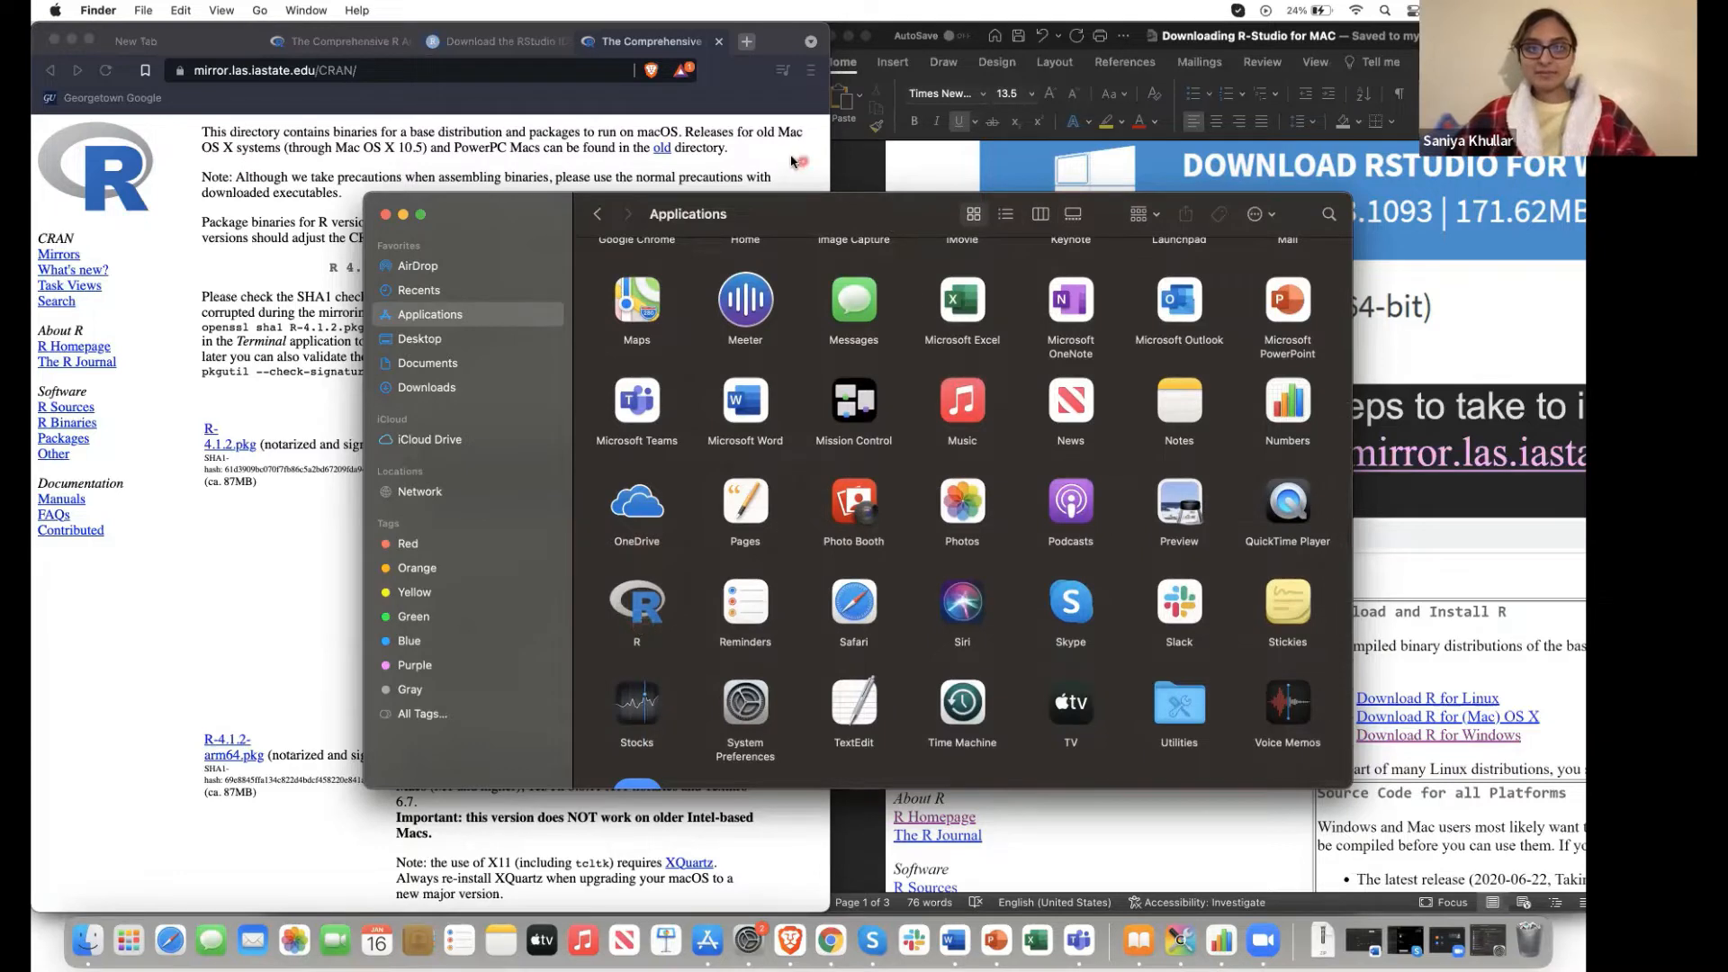
Annotate the R application with a yellow arrow and the note "we installed R! :)"
{"action": "left_click", "coordinate": [713, 237]}
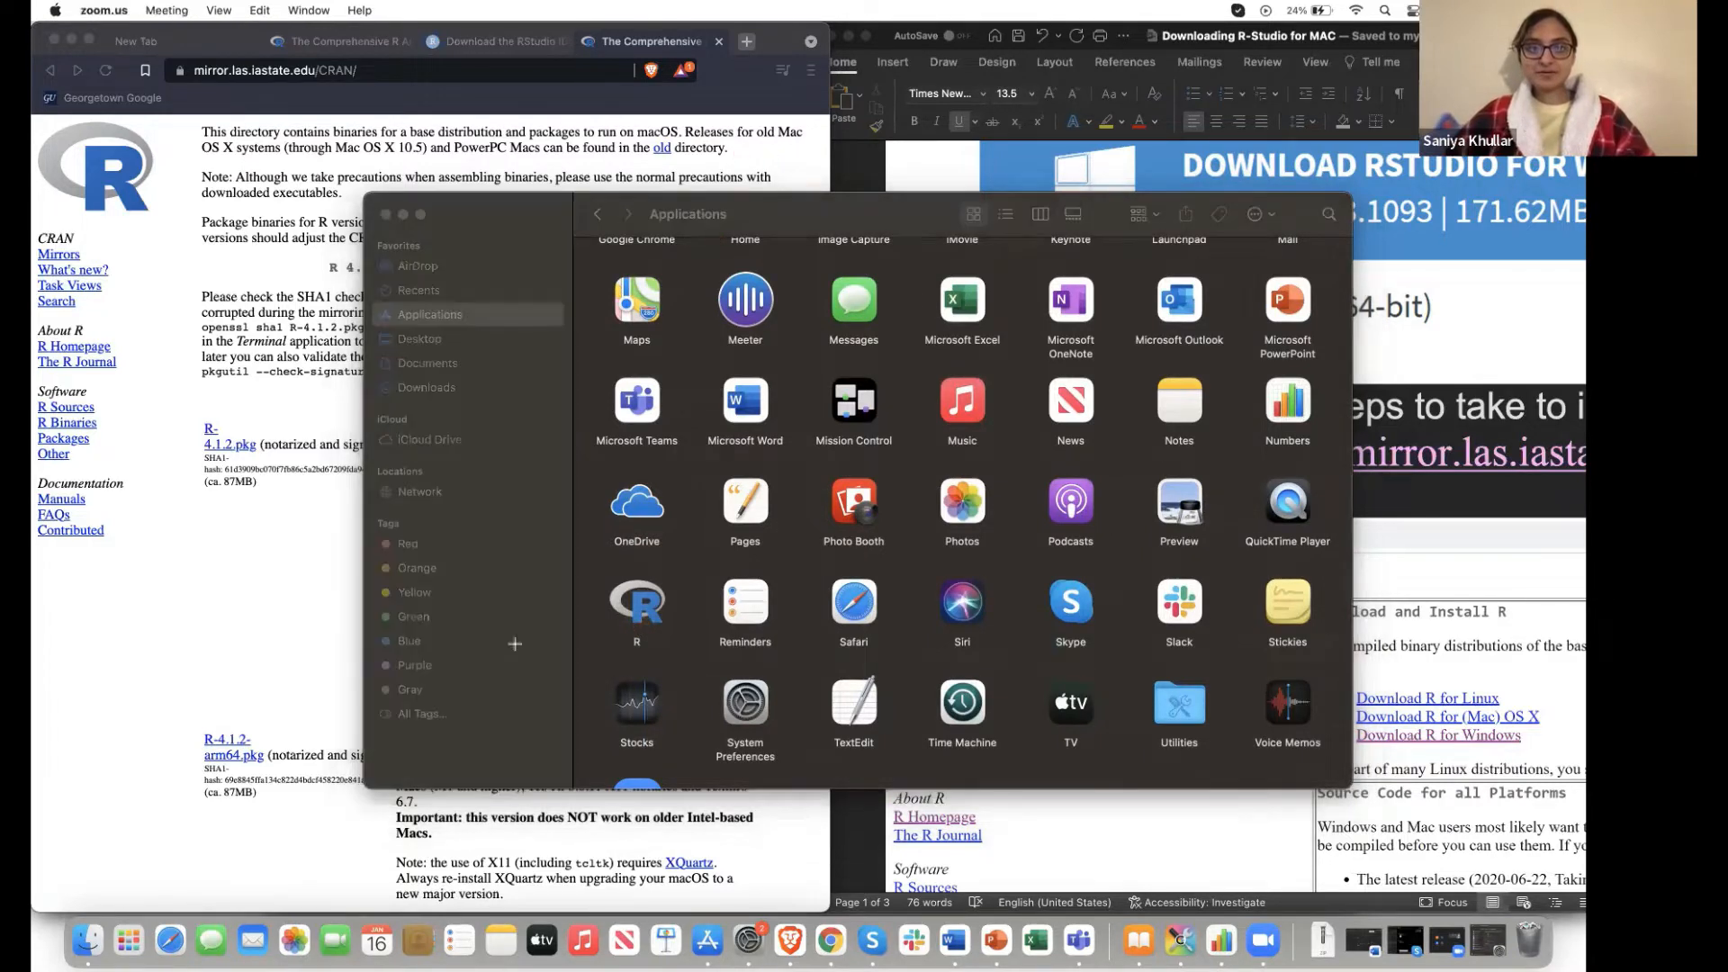
{"action": "left_click_drag", "start_coordinate": [465, 799], "coordinate": [614, 631]}
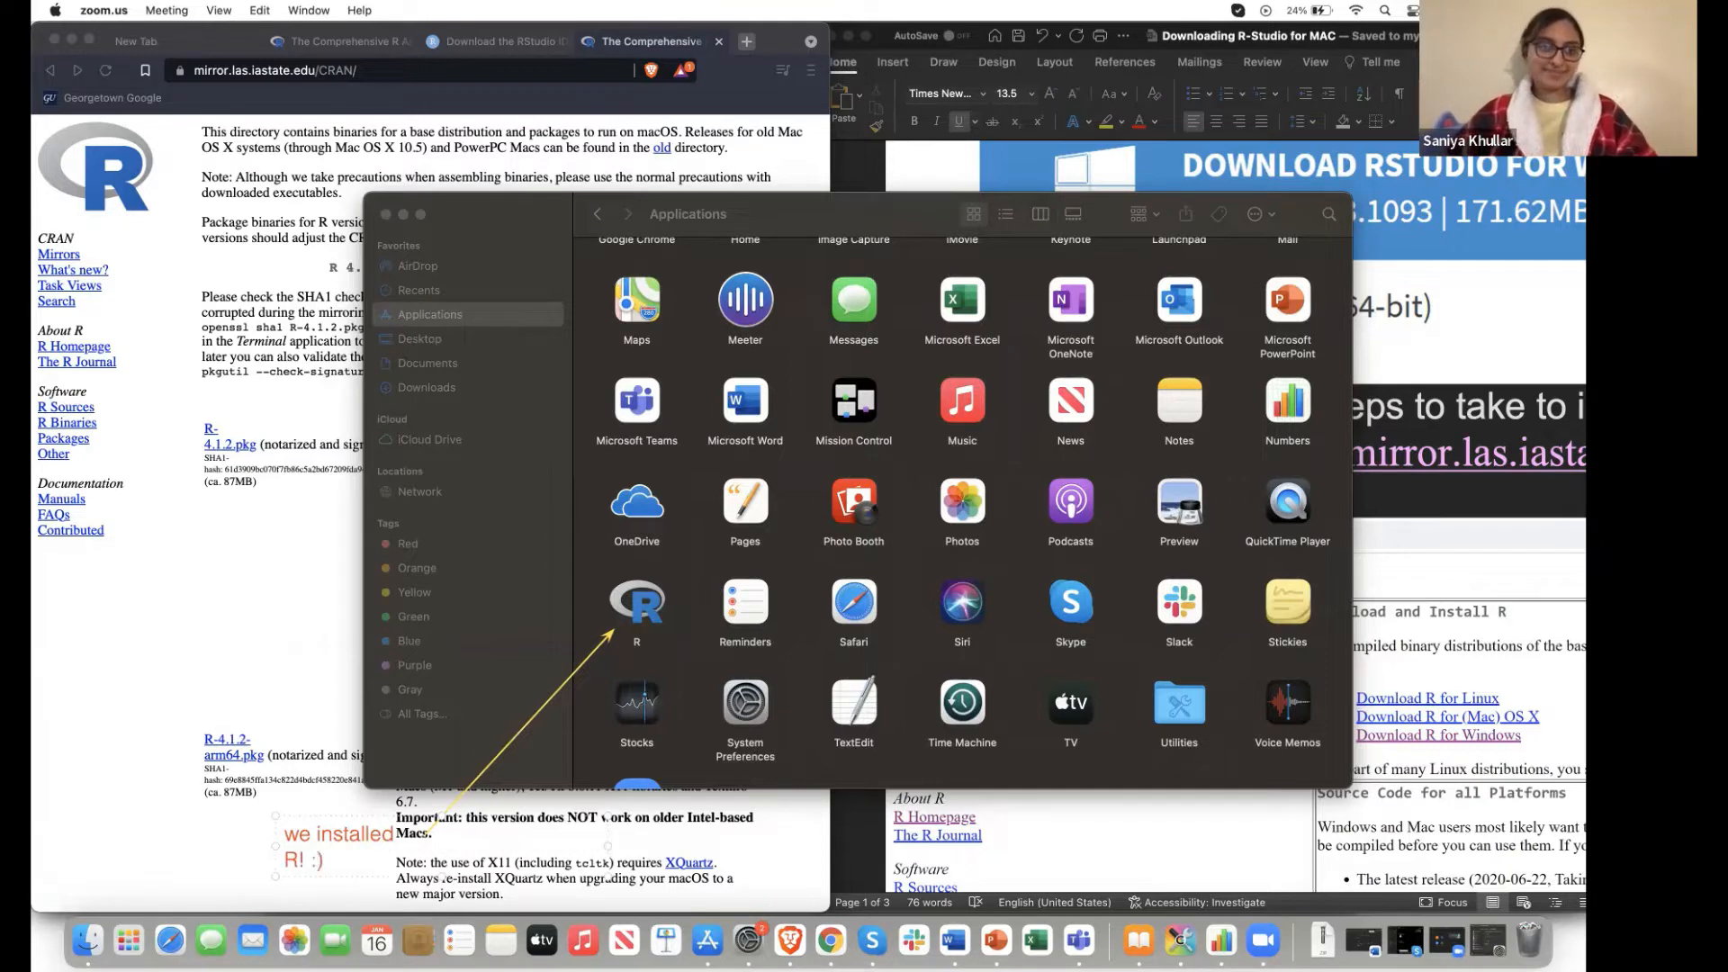
{"action": "left_click", "coordinate": [217, 796]}
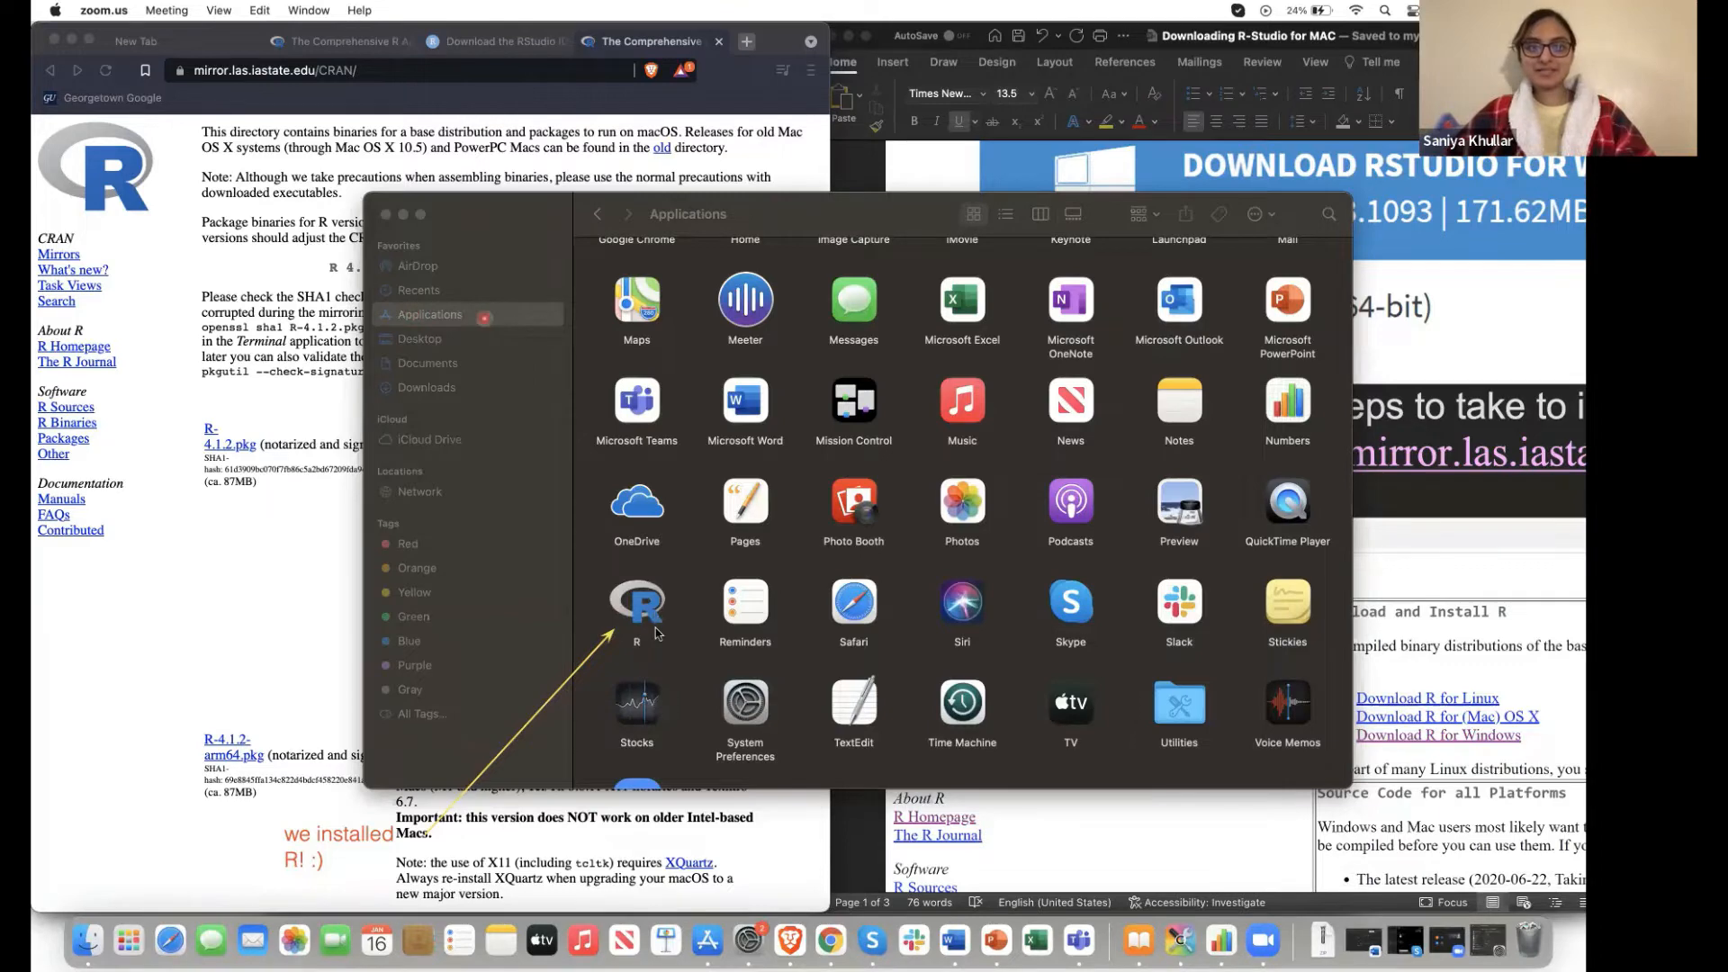
Launch R from the Applications folder and run print(":) Hello world!"), a = 3, a and 5*4 in the console
{"action": "left_click_drag", "start_coordinate": [641, 608], "coordinate": [644, 615]}
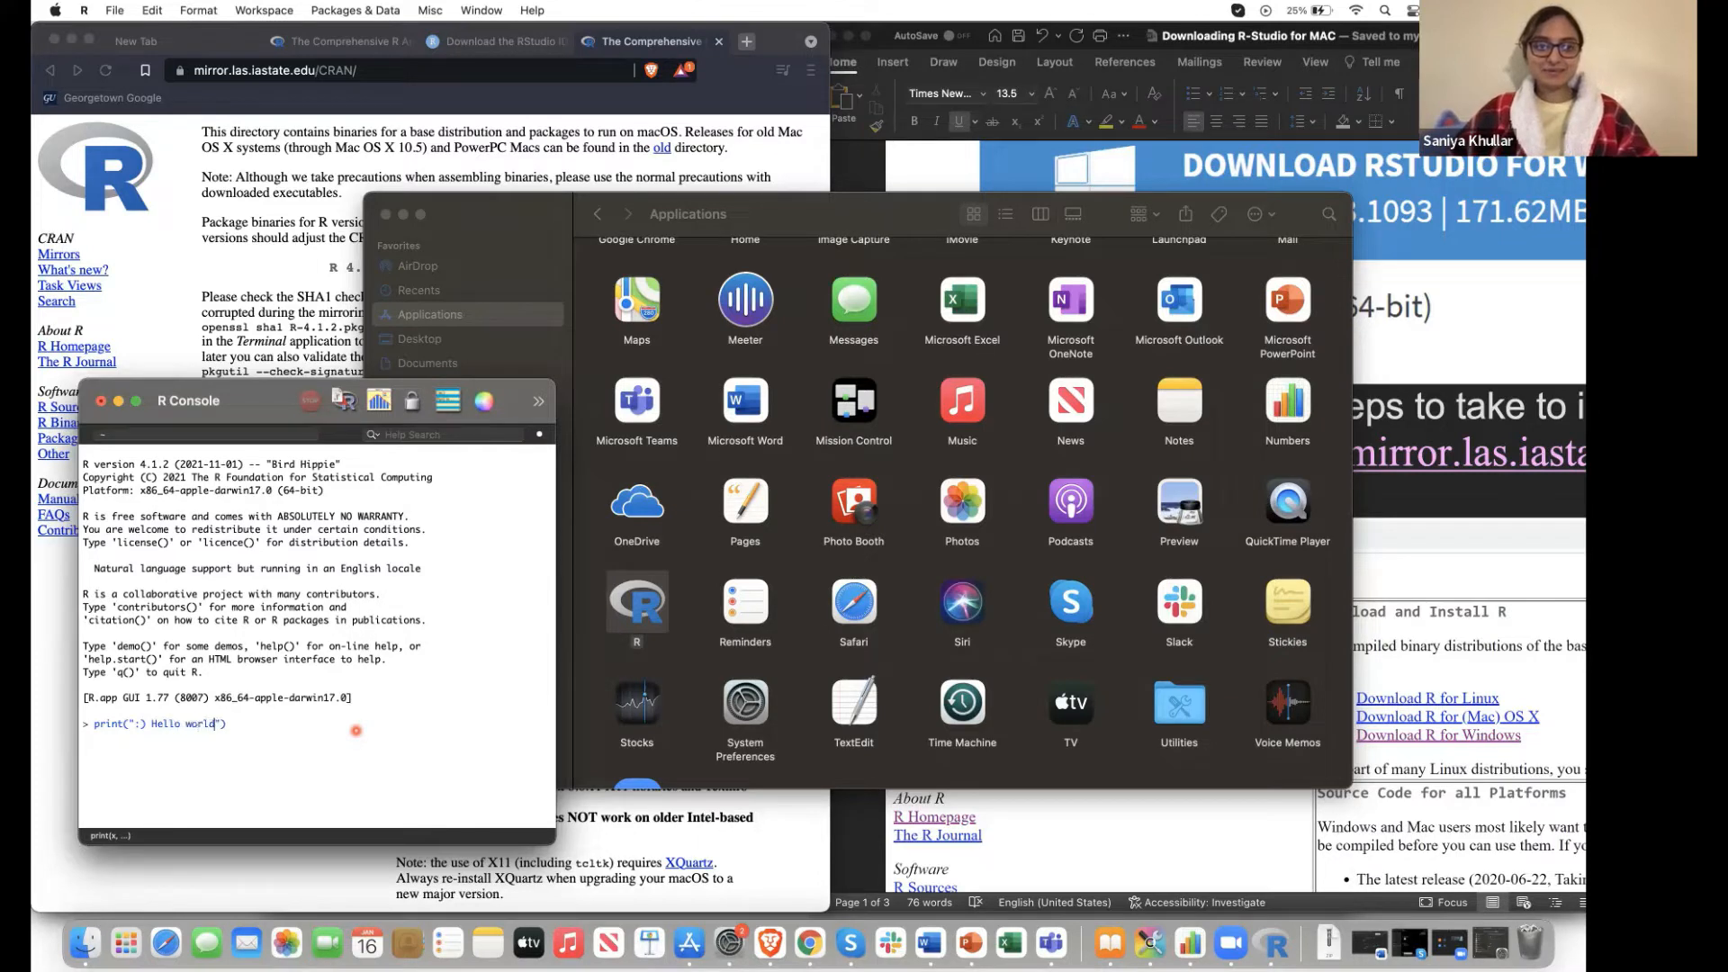
{"action": "key", "text": "Return"}
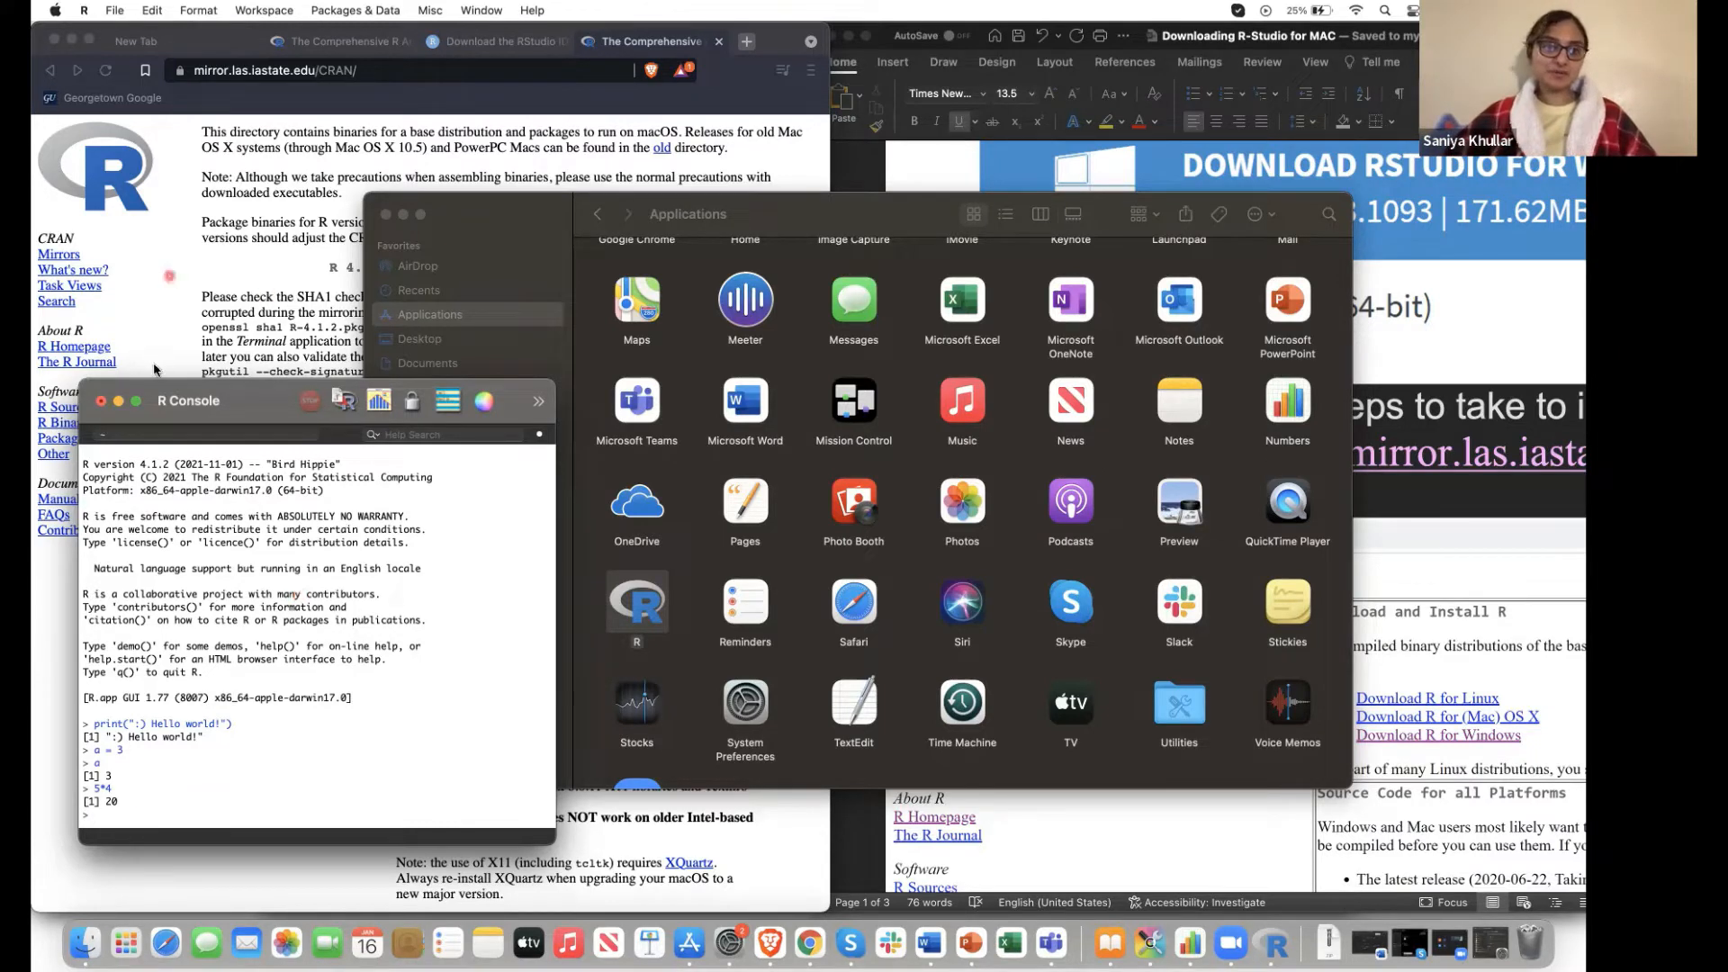
Expand the R Console to full screen and examine the workspace, package, window and help commands it offers
{"action": "left_click", "coordinate": [134, 402]}
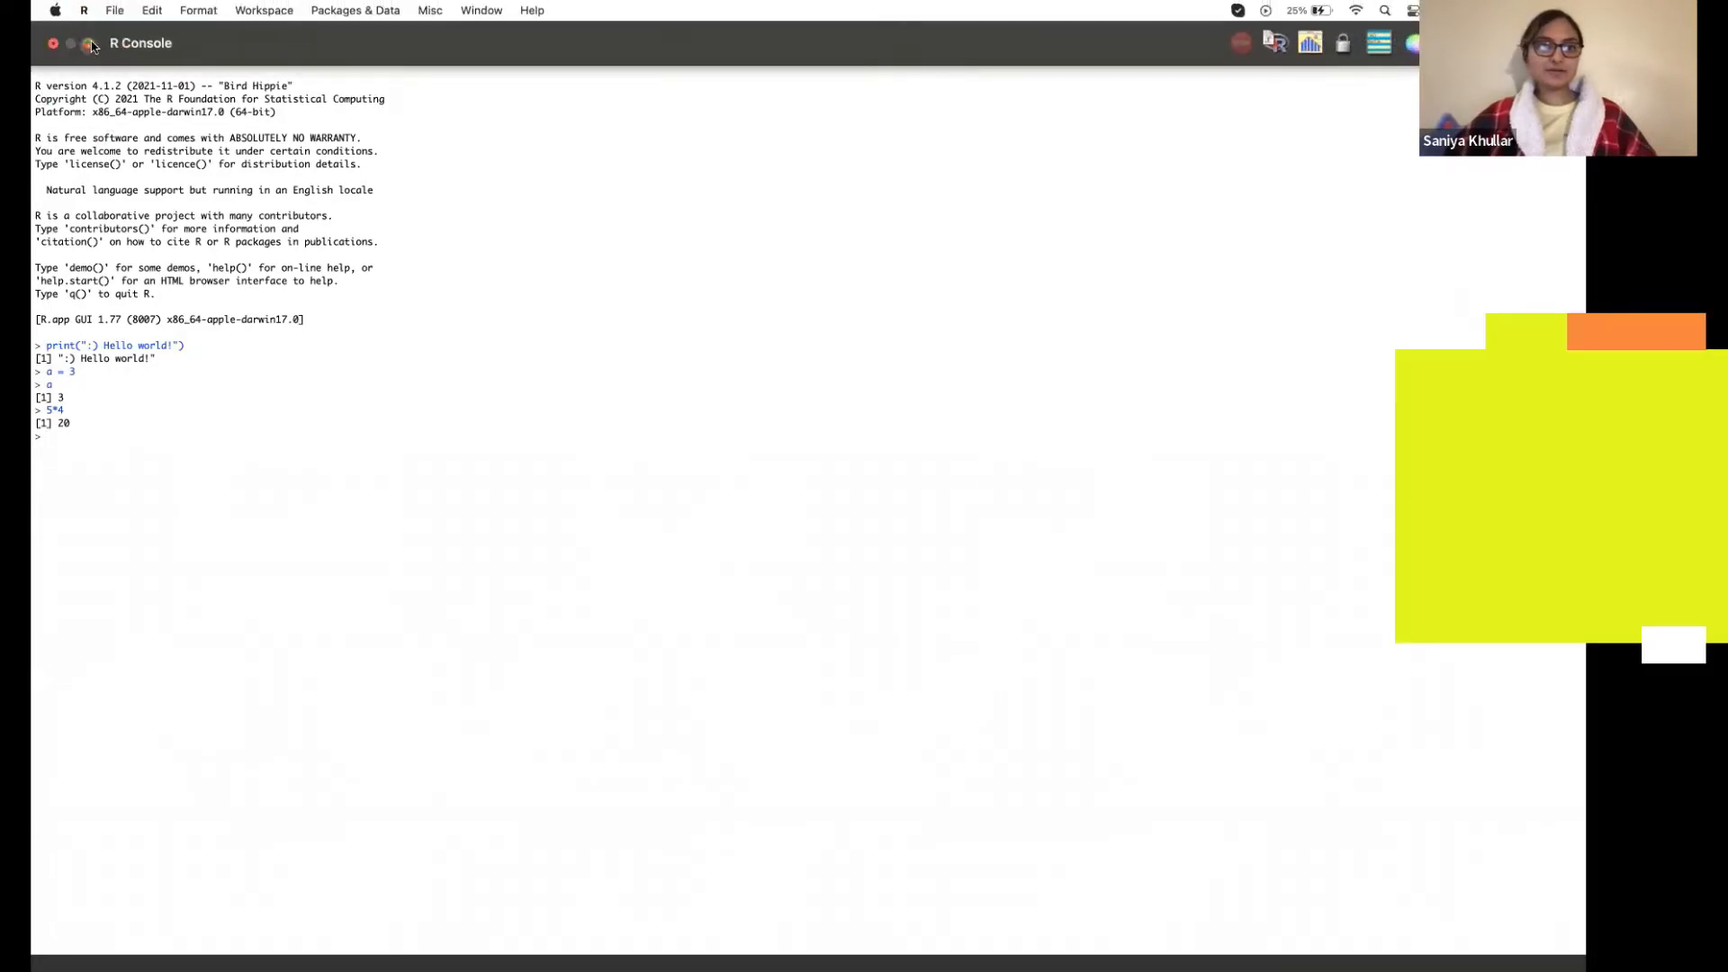
{"action": "left_click", "coordinate": [264, 10]}
{"action": "mouse_move", "coordinate": [347, 8]}
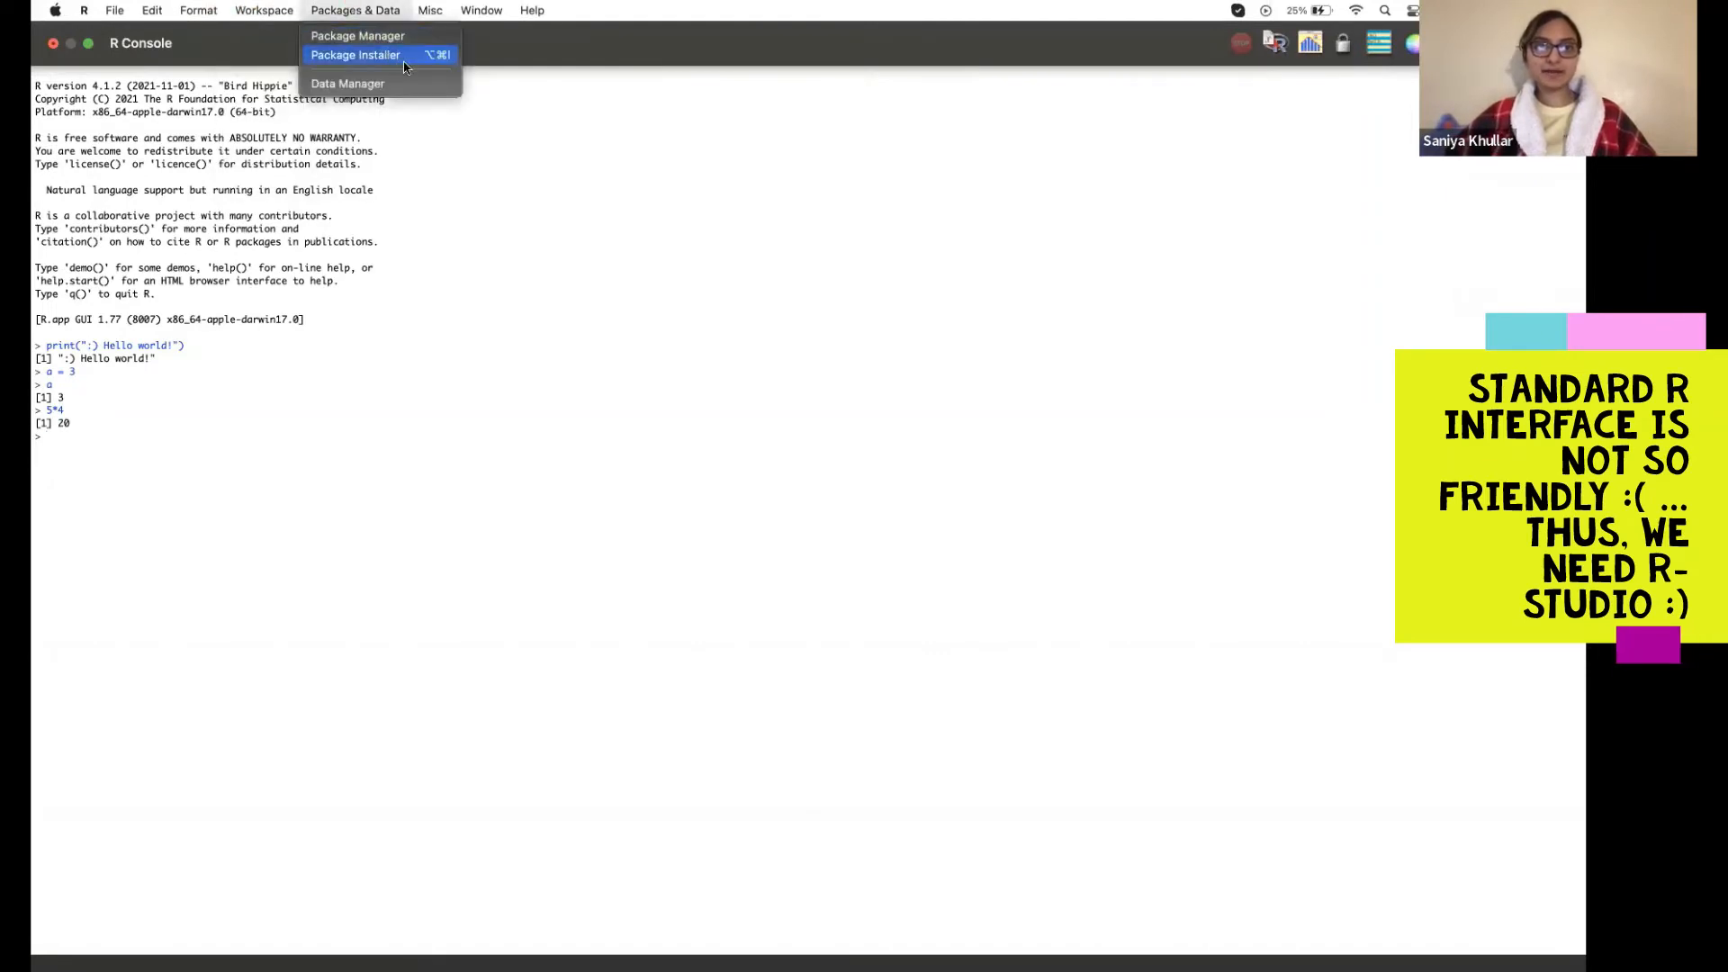
{"action": "mouse_move", "coordinate": [433, 8]}
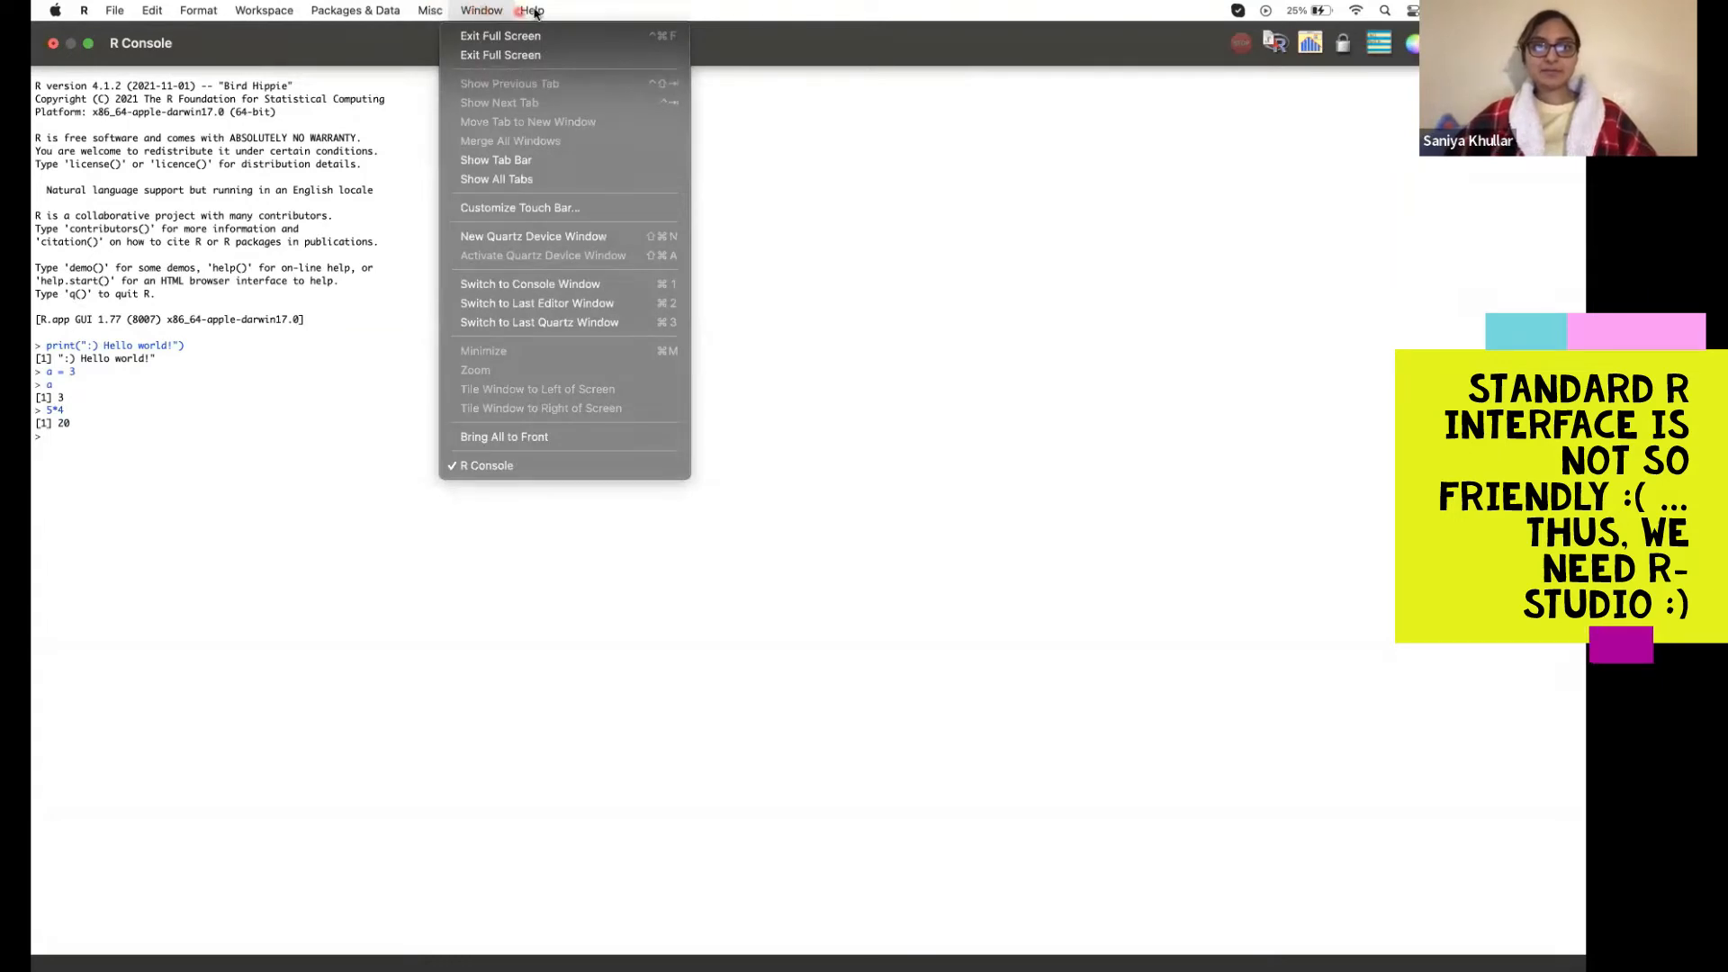
{"action": "mouse_move", "coordinate": [536, 22]}
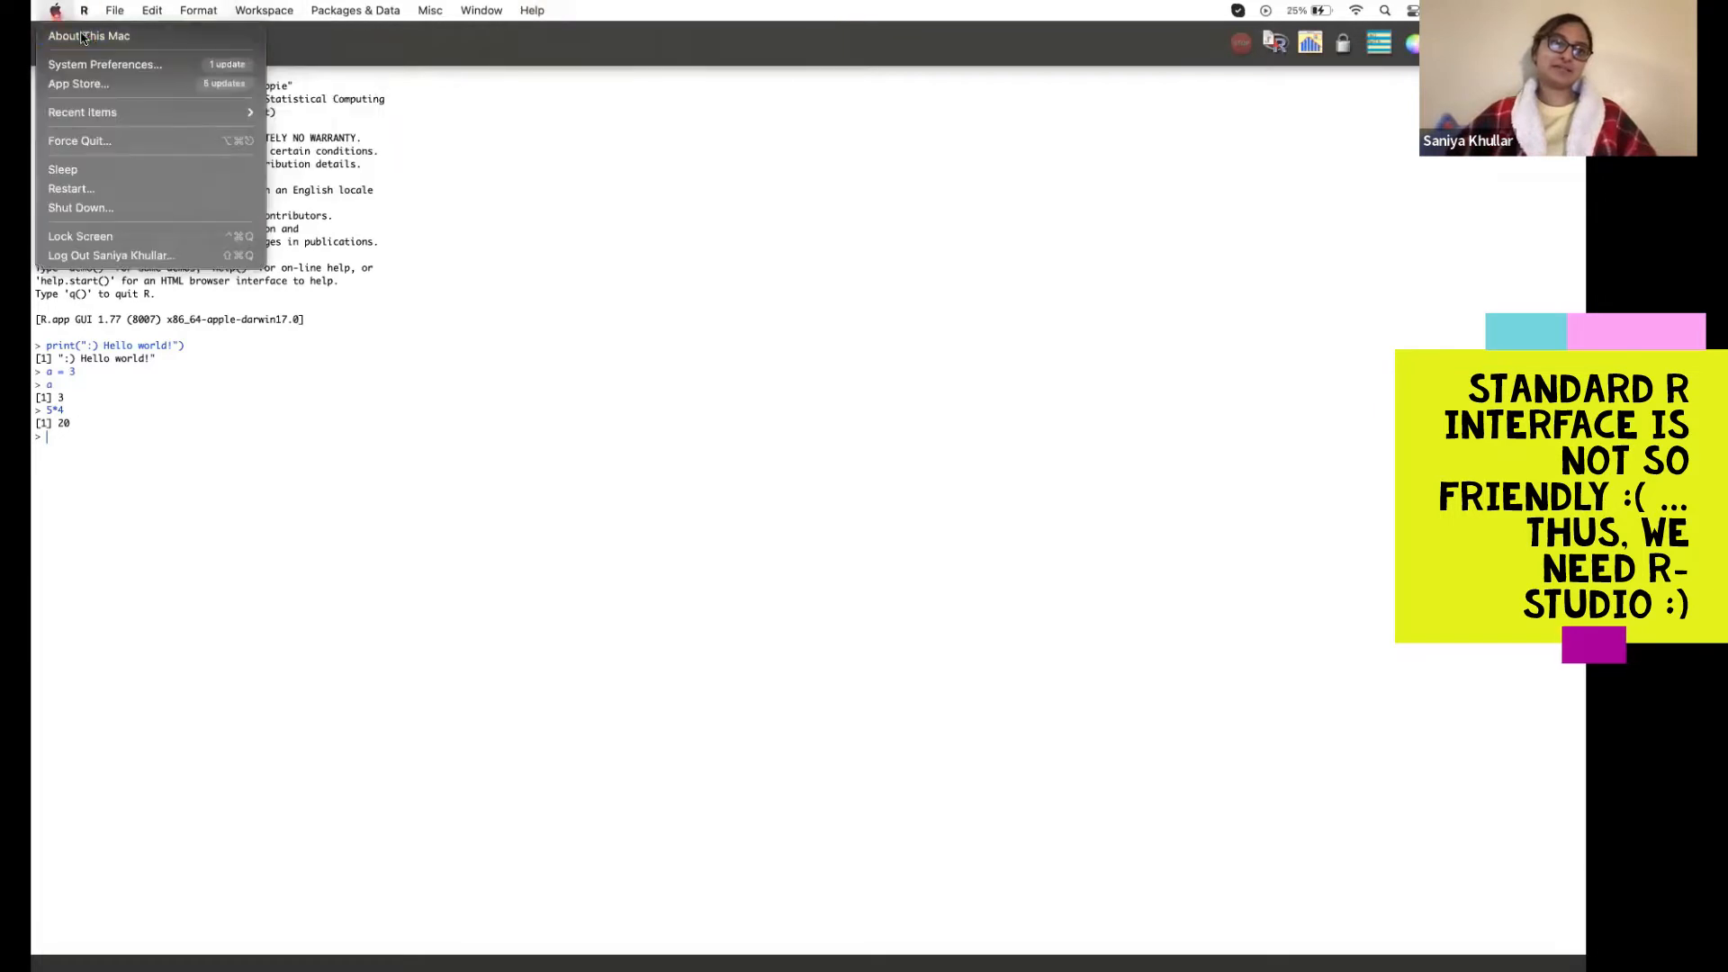
Dismiss the open menu and return the R Console from full screen to a floating window
{"action": "mouse_move", "coordinate": [115, 10]}
{"action": "left_click", "coordinate": [468, 141]}
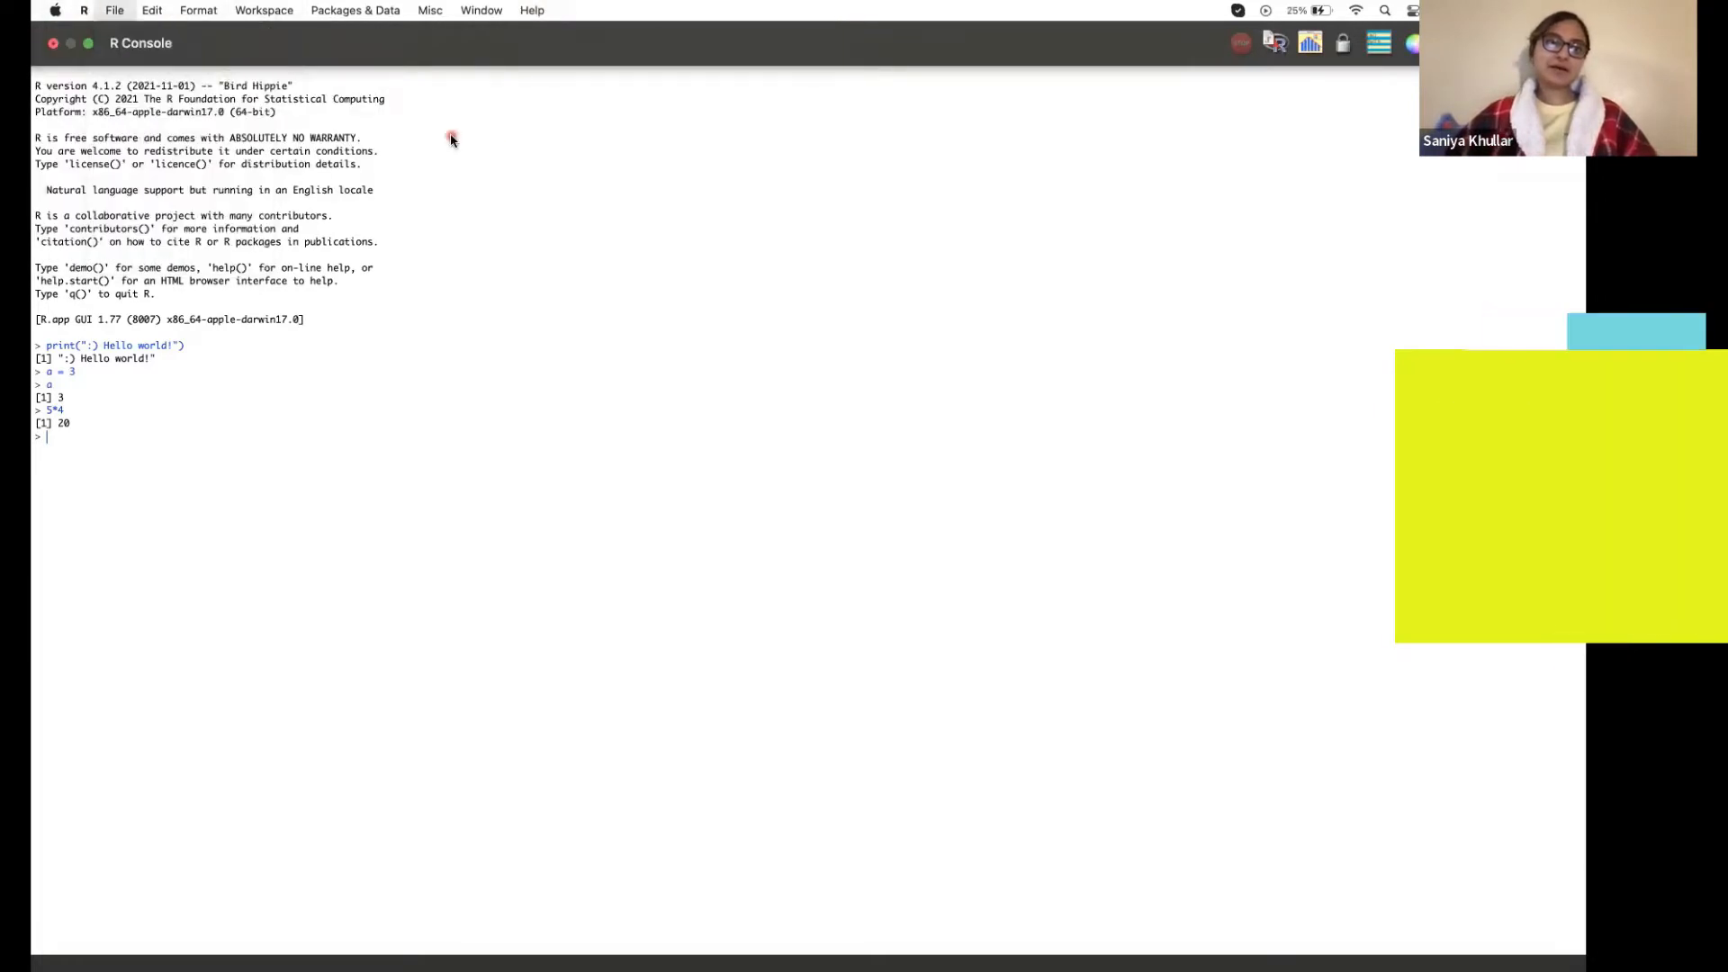
{"action": "left_click", "coordinate": [87, 43]}
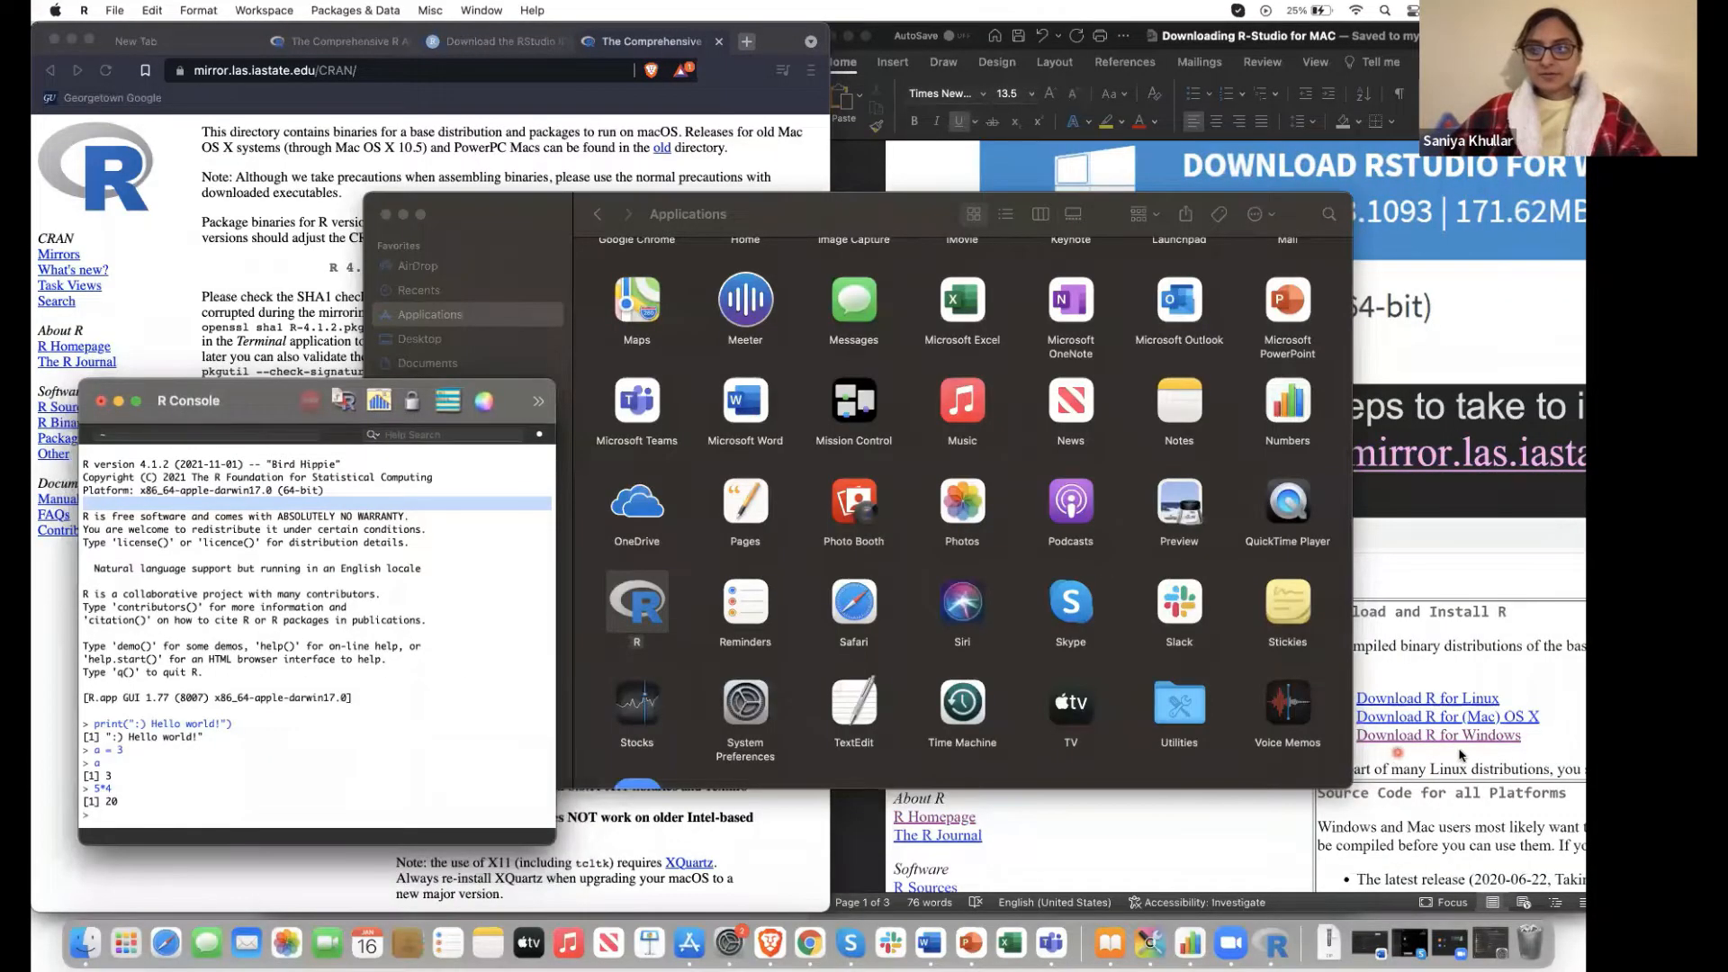
Switch to the Word document and compare its screenshot of the Windows R console with the Mac R Console window
{"action": "left_click", "coordinate": [1497, 792]}
{"action": "scroll", "coordinate": [1497, 790], "scroll_direction": "up", "scroll_amount": 5}
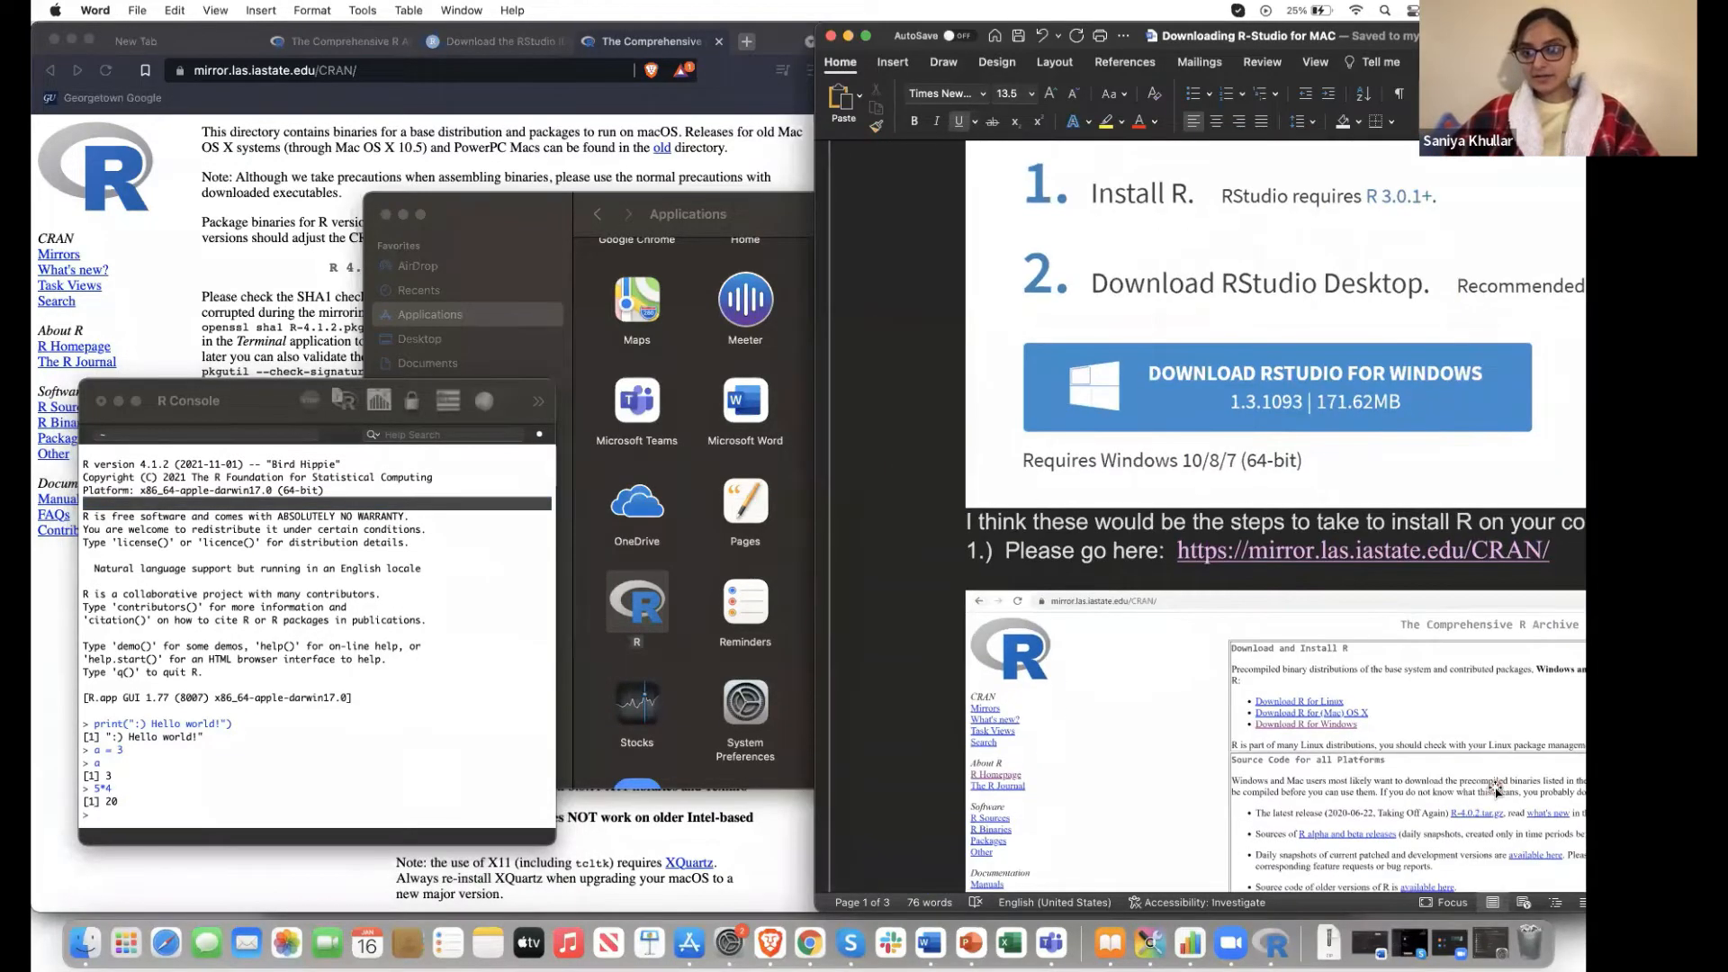
{"action": "scroll", "coordinate": [1496, 790], "scroll_direction": "down", "scroll_amount": 10}
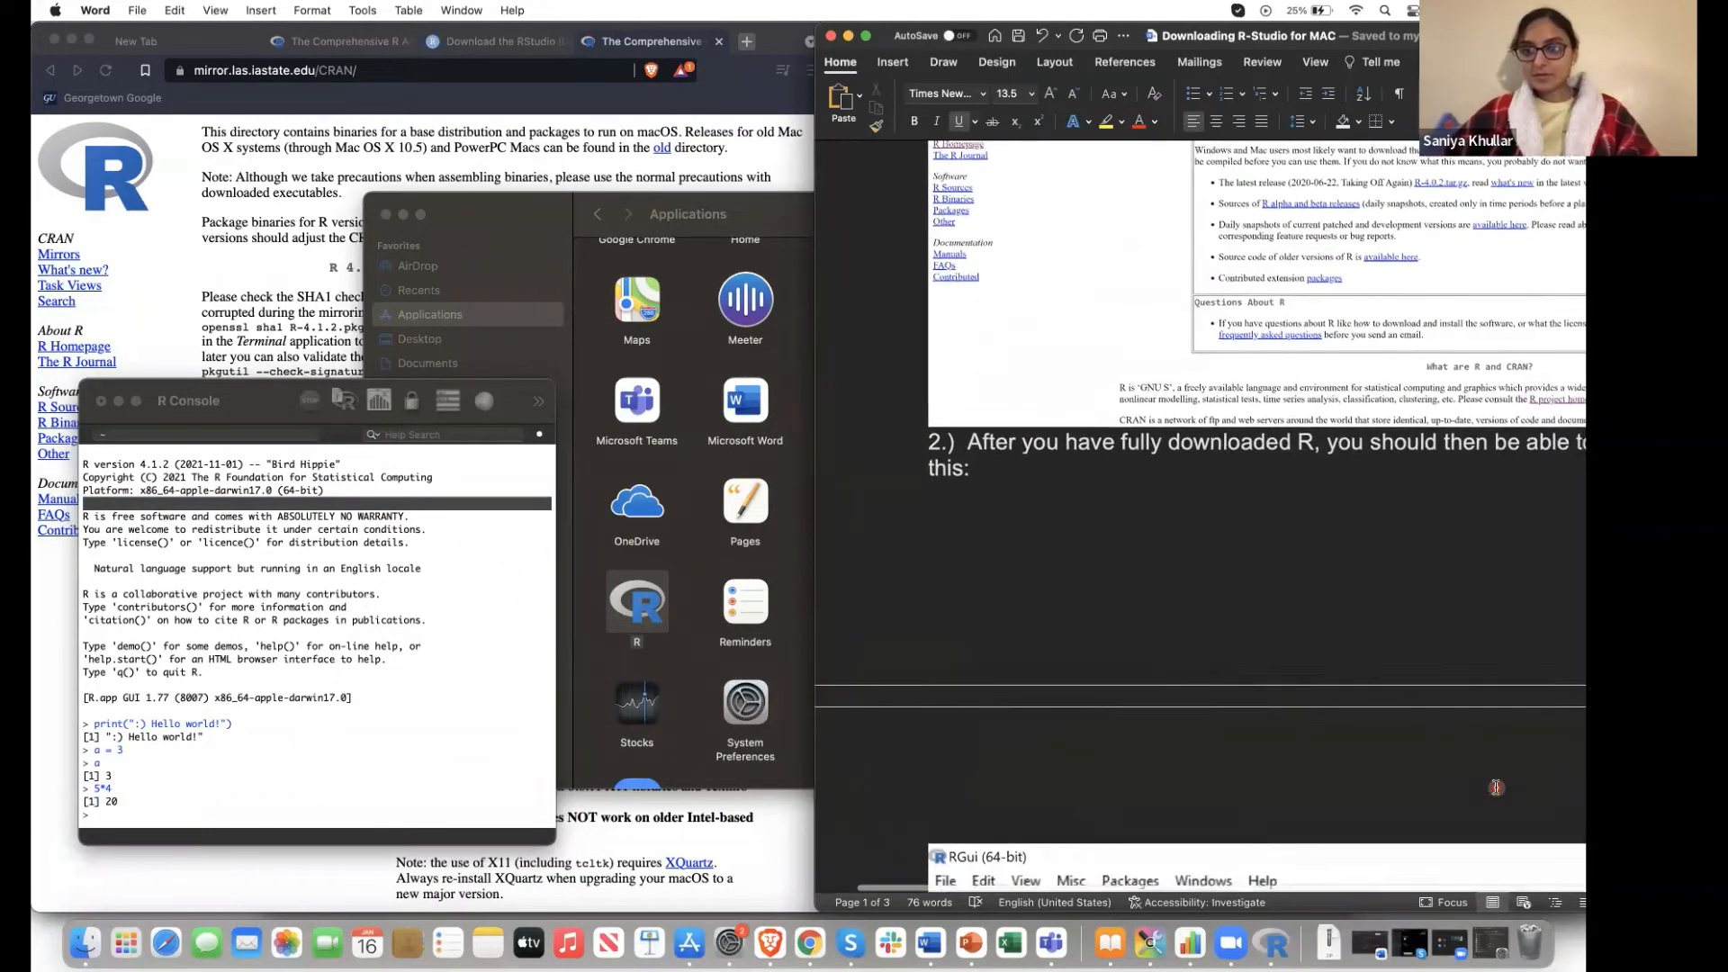
{"action": "scroll", "coordinate": [1496, 788], "scroll_direction": "down", "scroll_amount": 8}
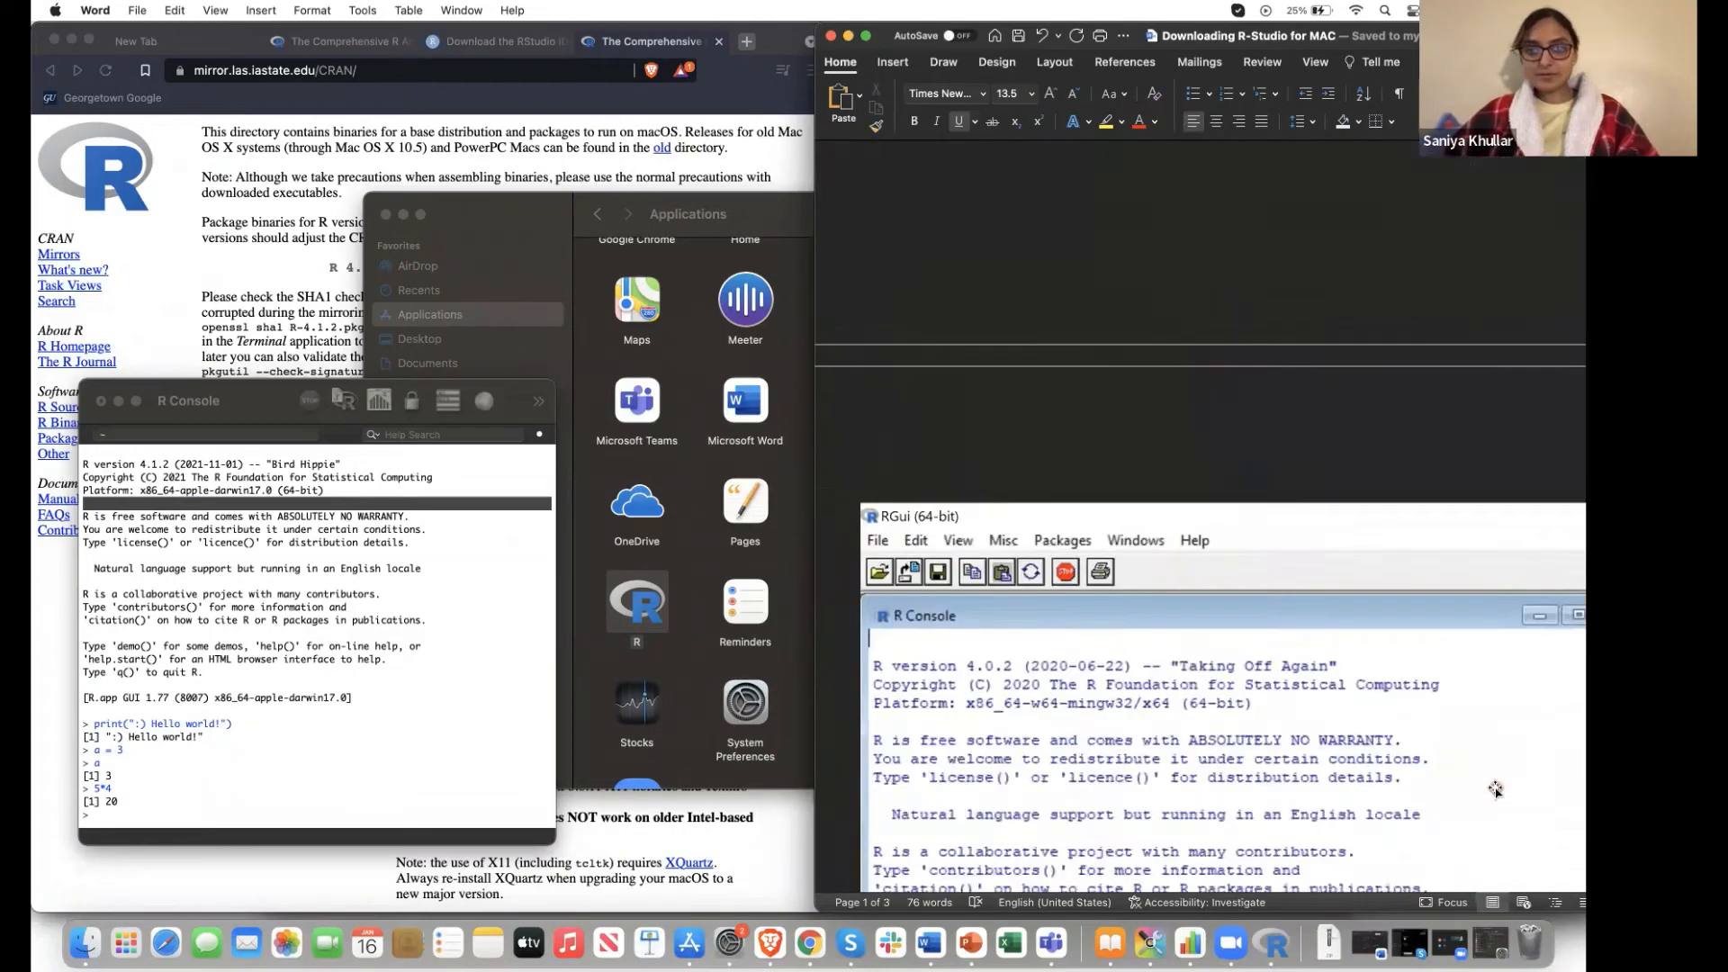
{"action": "scroll", "coordinate": [1495, 789], "scroll_direction": "down", "scroll_amount": 5}
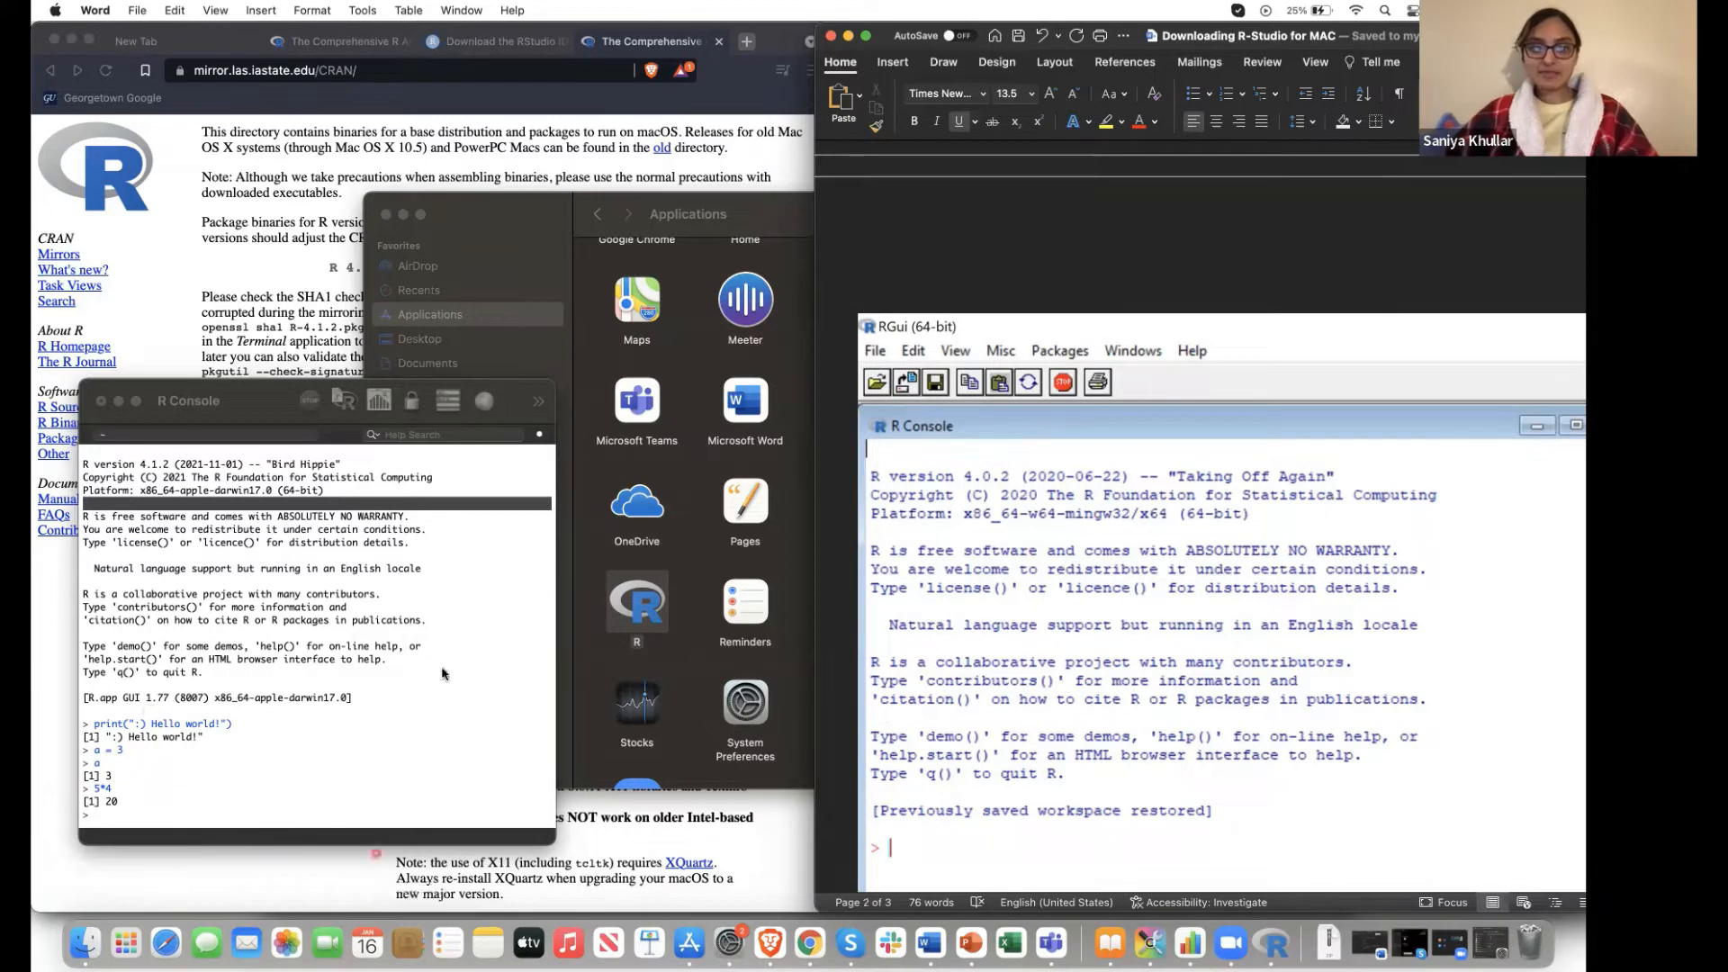
{"action": "left_click", "coordinate": [210, 464]}
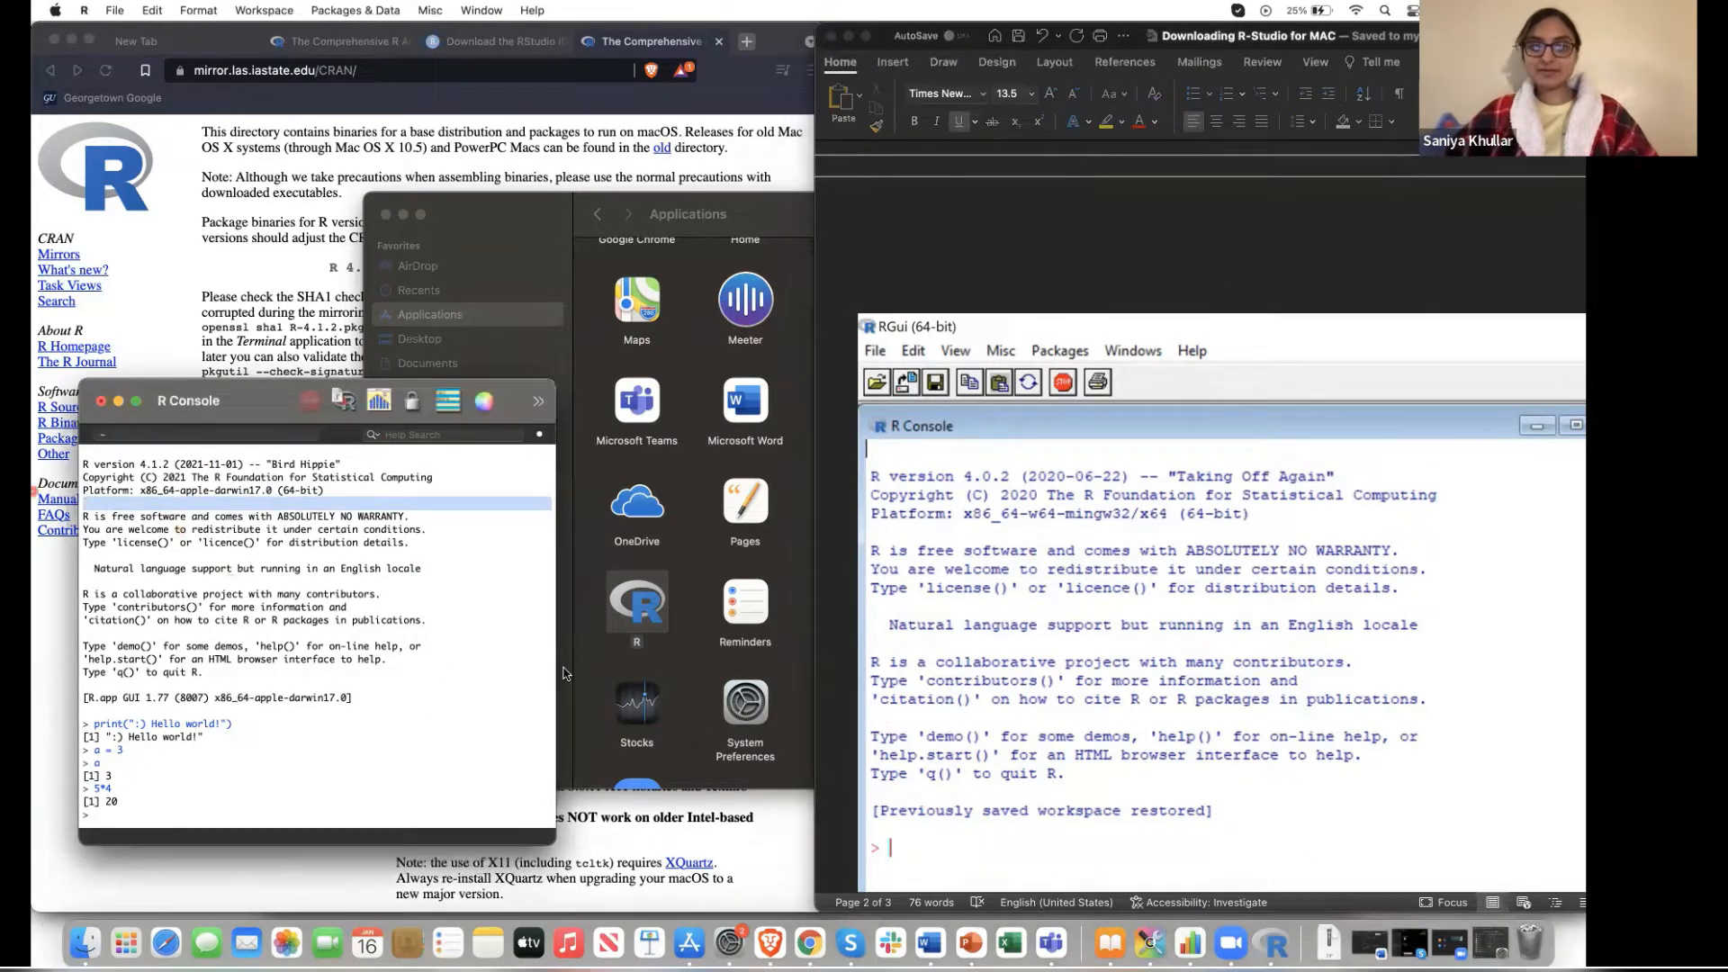
{"action": "scroll", "coordinate": [1213, 476], "scroll_direction": "down", "scroll_amount": 5}
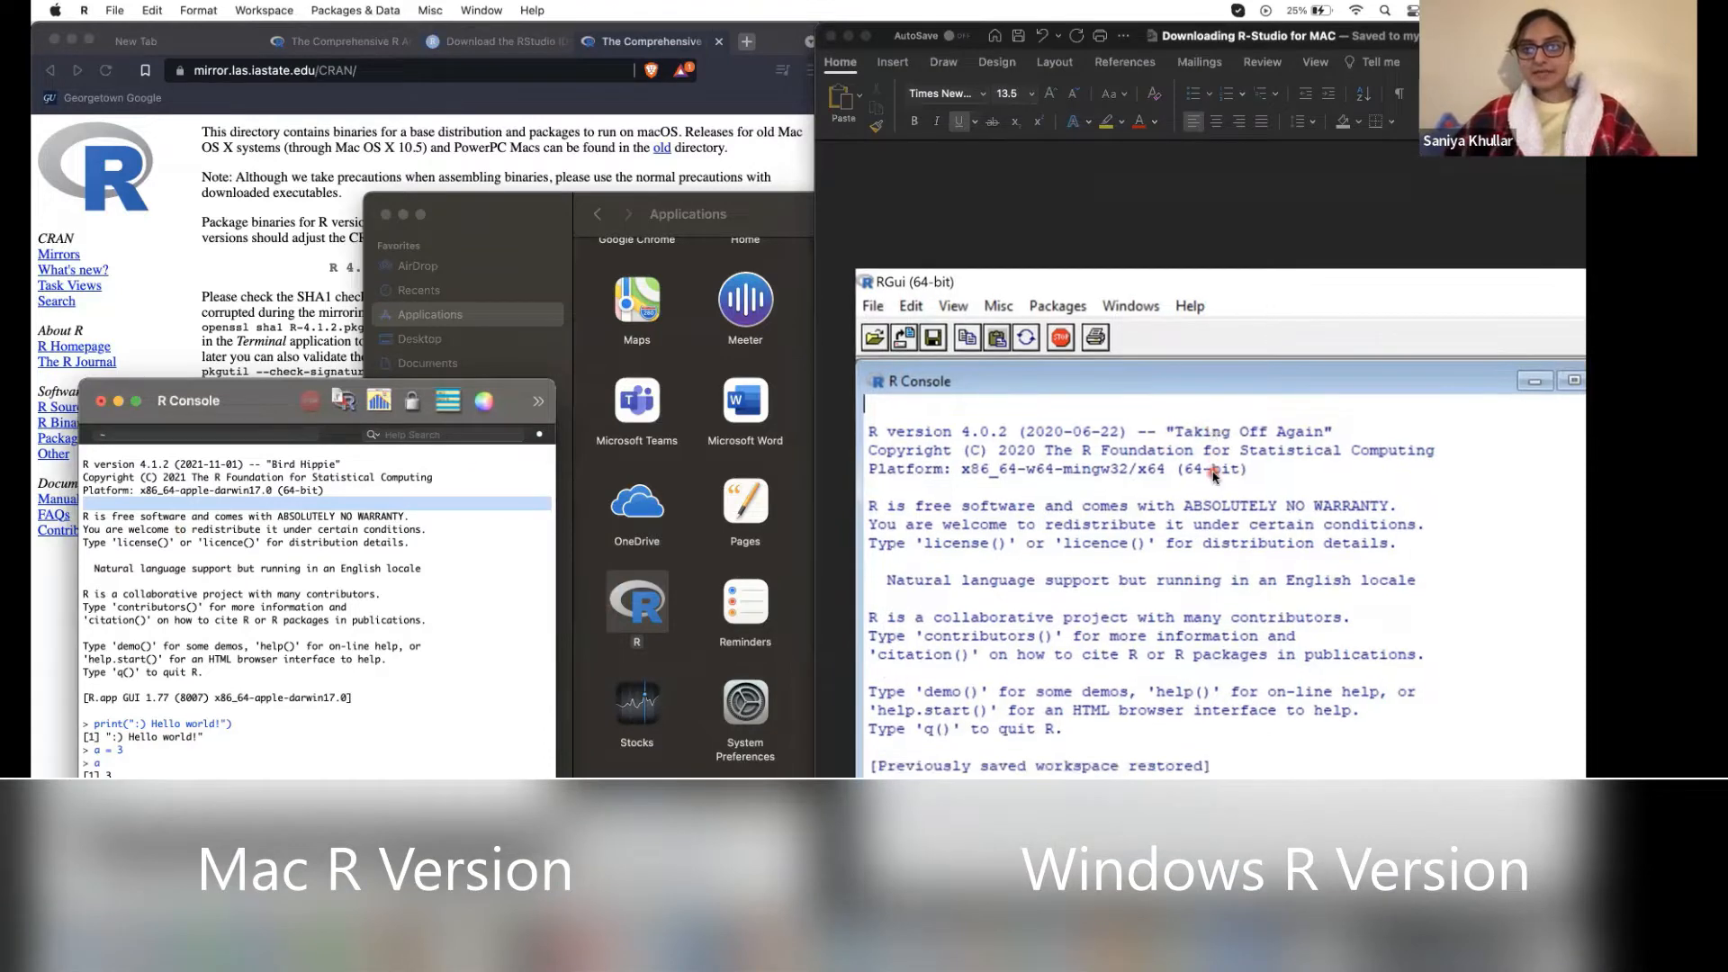
{"action": "scroll", "coordinate": [1213, 476], "scroll_direction": "down", "scroll_amount": 3}
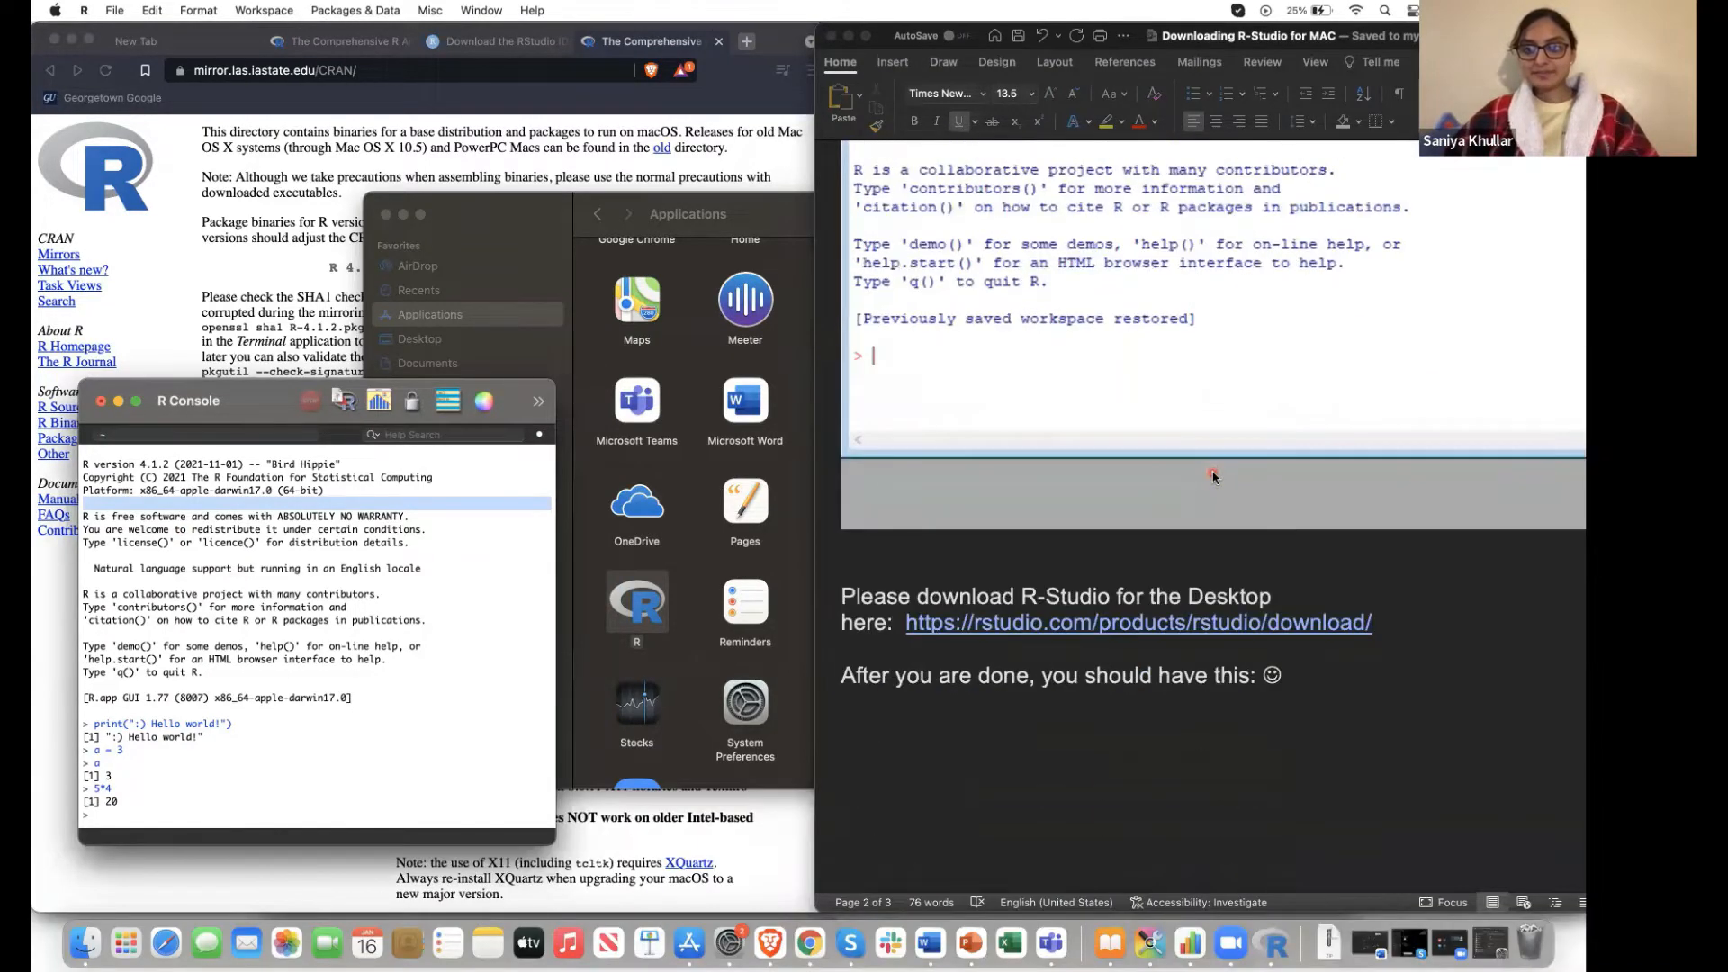
{"action": "left_click", "coordinate": [1371, 691]}
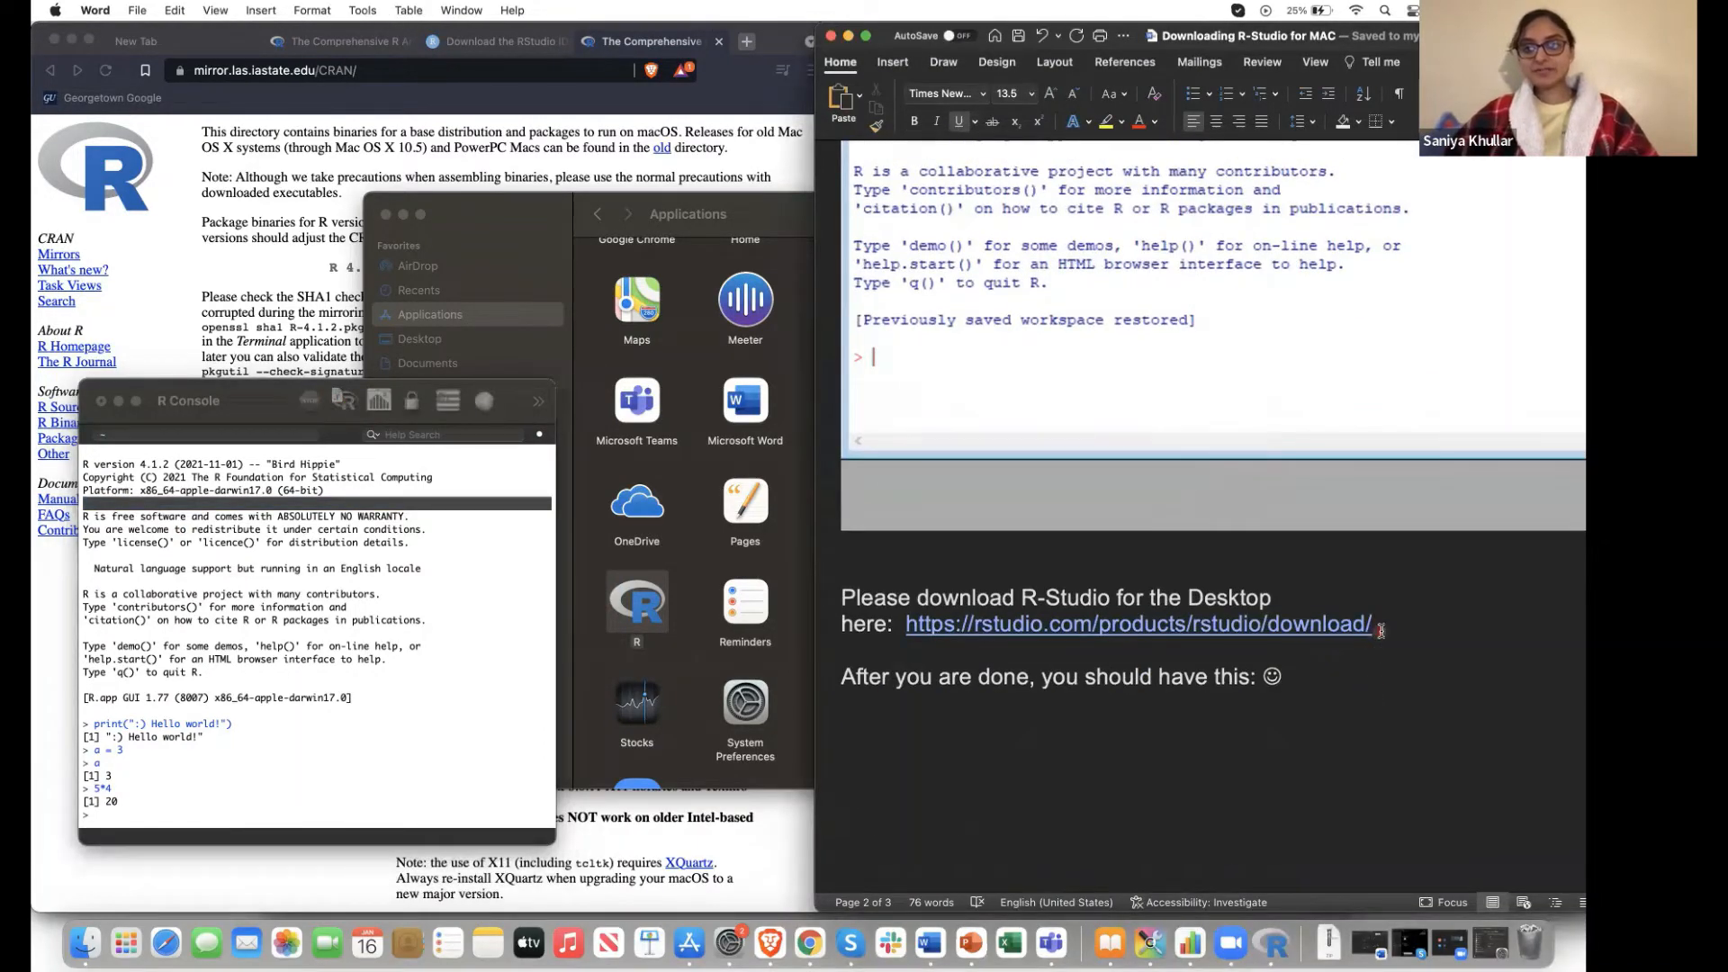
{"action": "left_click_drag", "start_coordinate": [1372, 624], "coordinate": [910, 627]}
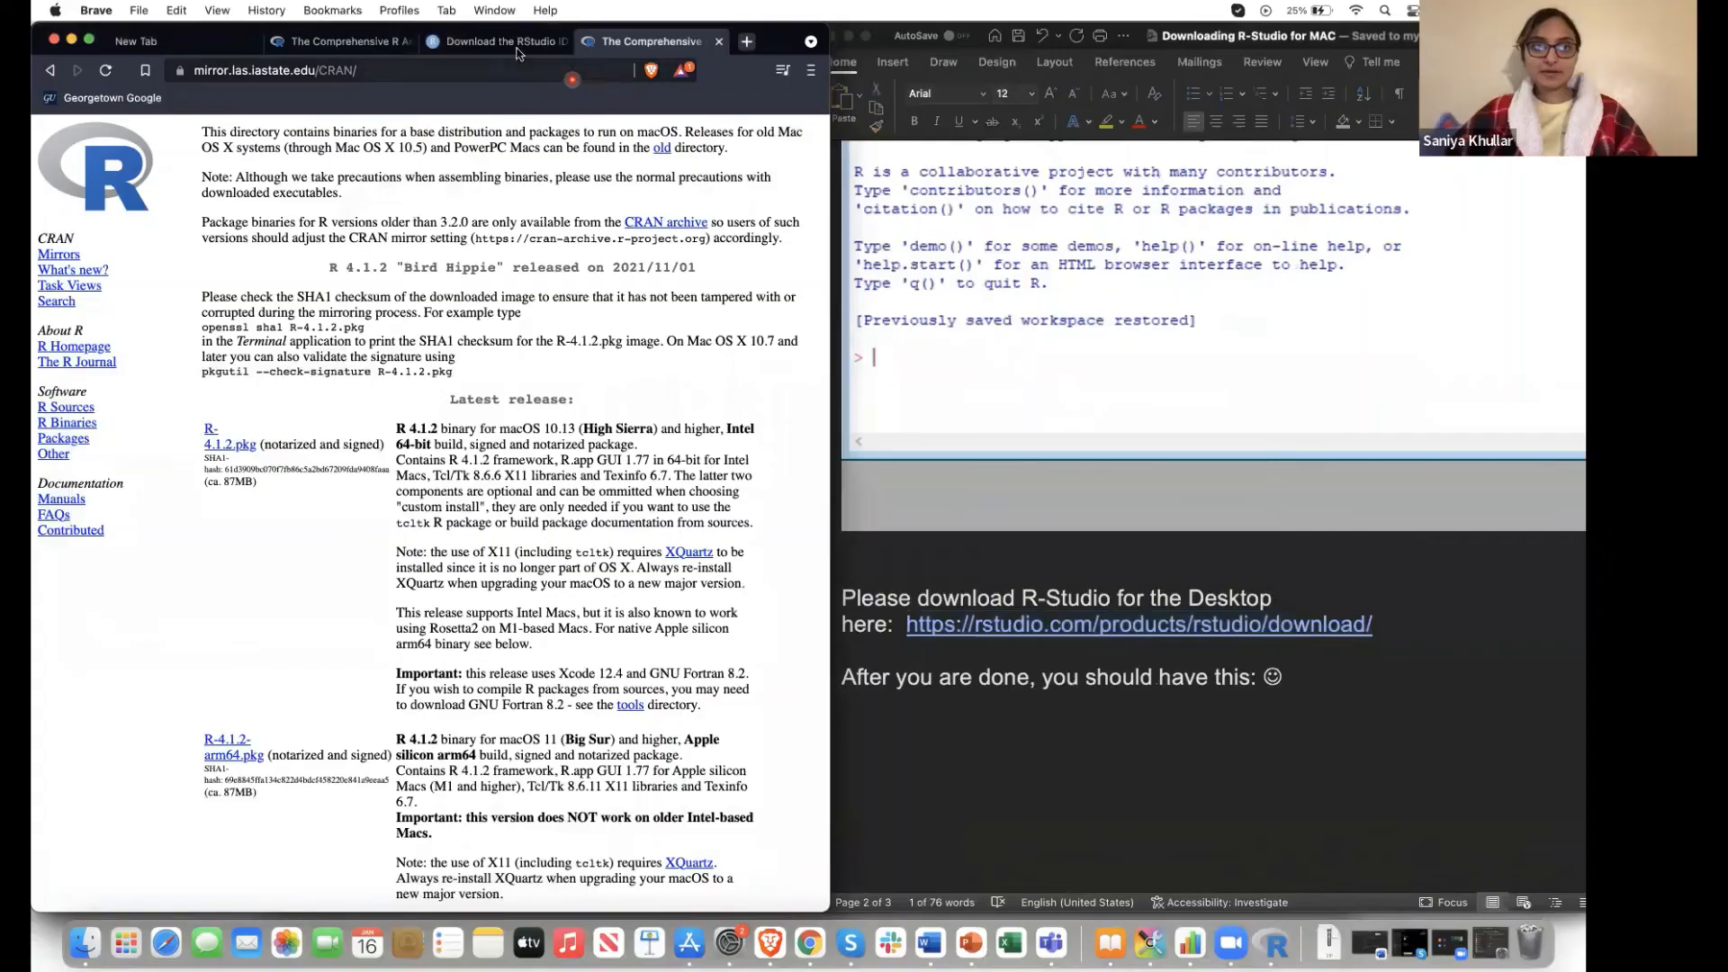
{"action": "left_click", "coordinate": [497, 41]}
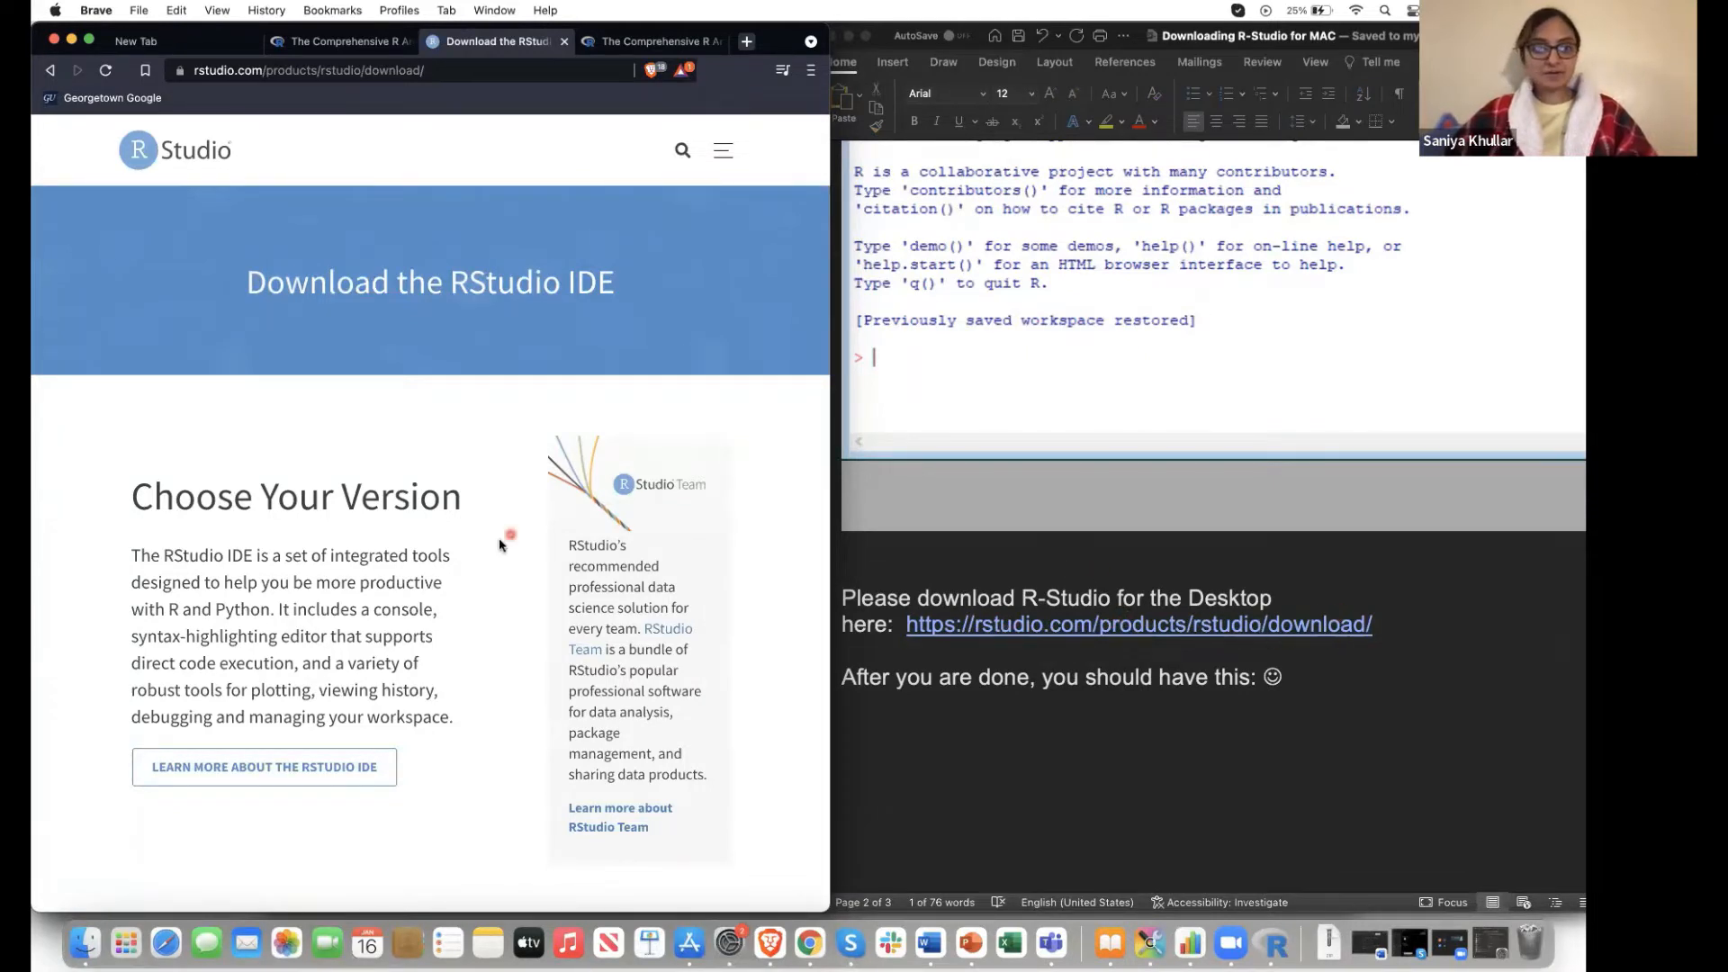
{"action": "scroll", "coordinate": [422, 574], "scroll_direction": "down", "scroll_amount": 1}
{"action": "scroll", "coordinate": [422, 575], "scroll_direction": "down", "scroll_amount": 5}
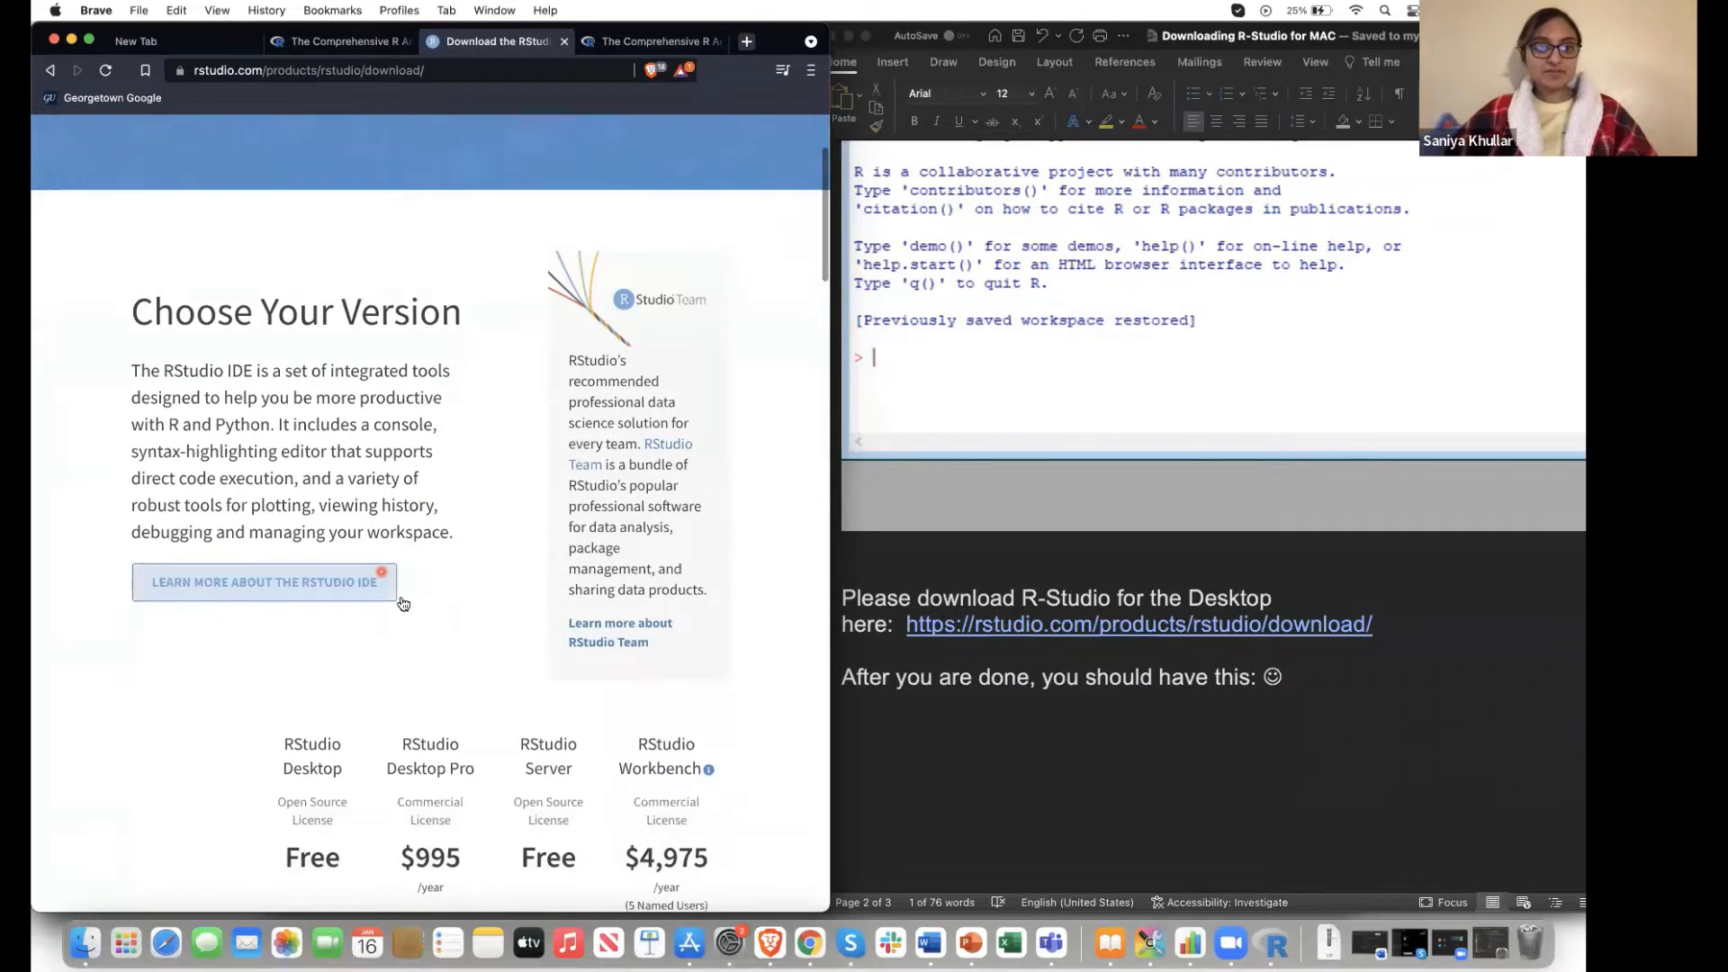
{"action": "scroll", "coordinate": [357, 590], "scroll_direction": "down", "scroll_amount": 6}
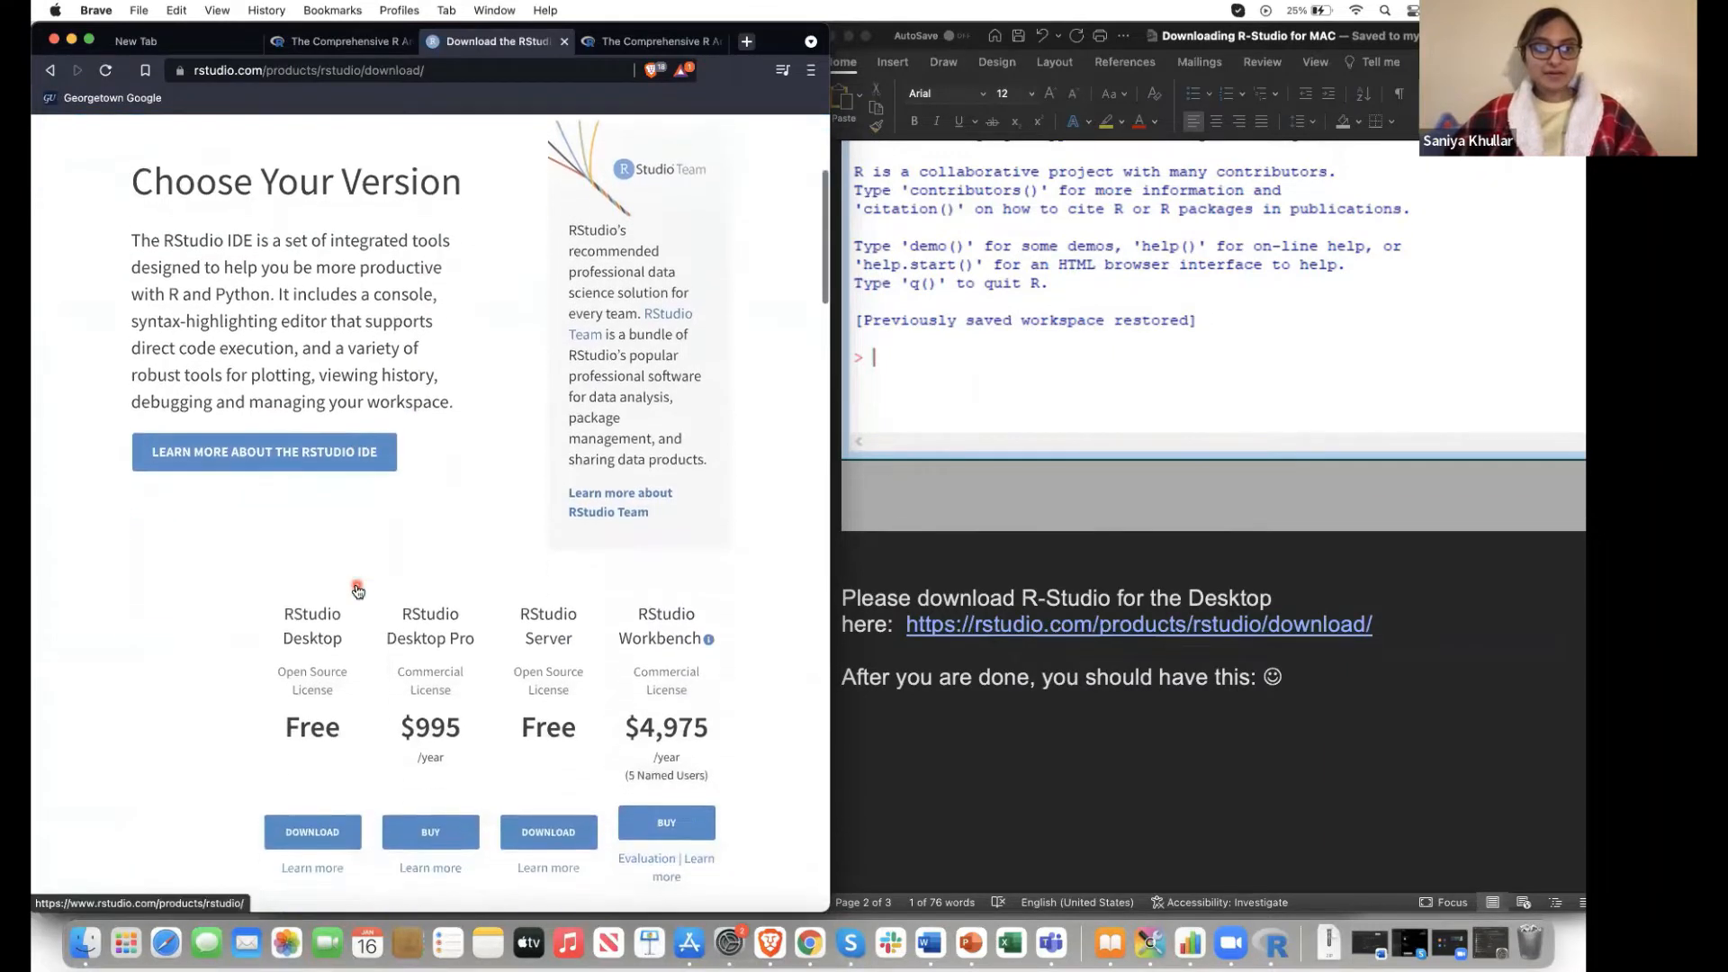
{"action": "scroll", "coordinate": [492, 703], "scroll_direction": "down", "scroll_amount": 5}
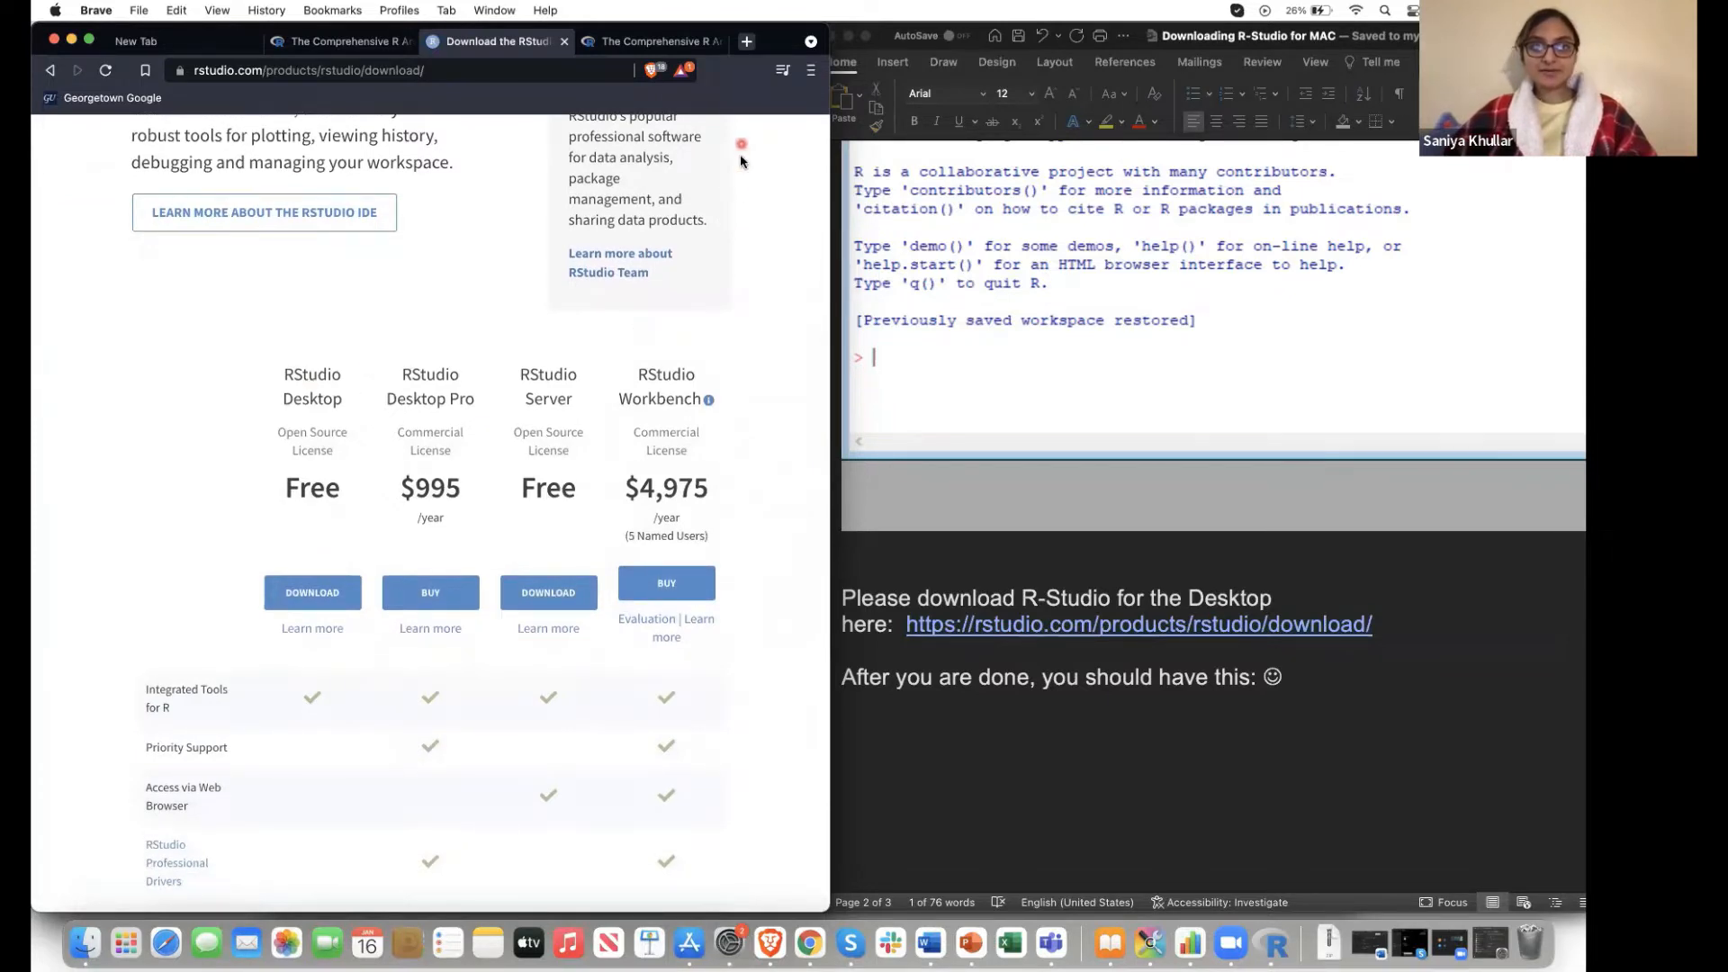
Outline the free RStudio Desktop edition with a yellow annotation rectangle, and clear the annotation
{"action": "left_click", "coordinate": [381, 315]}
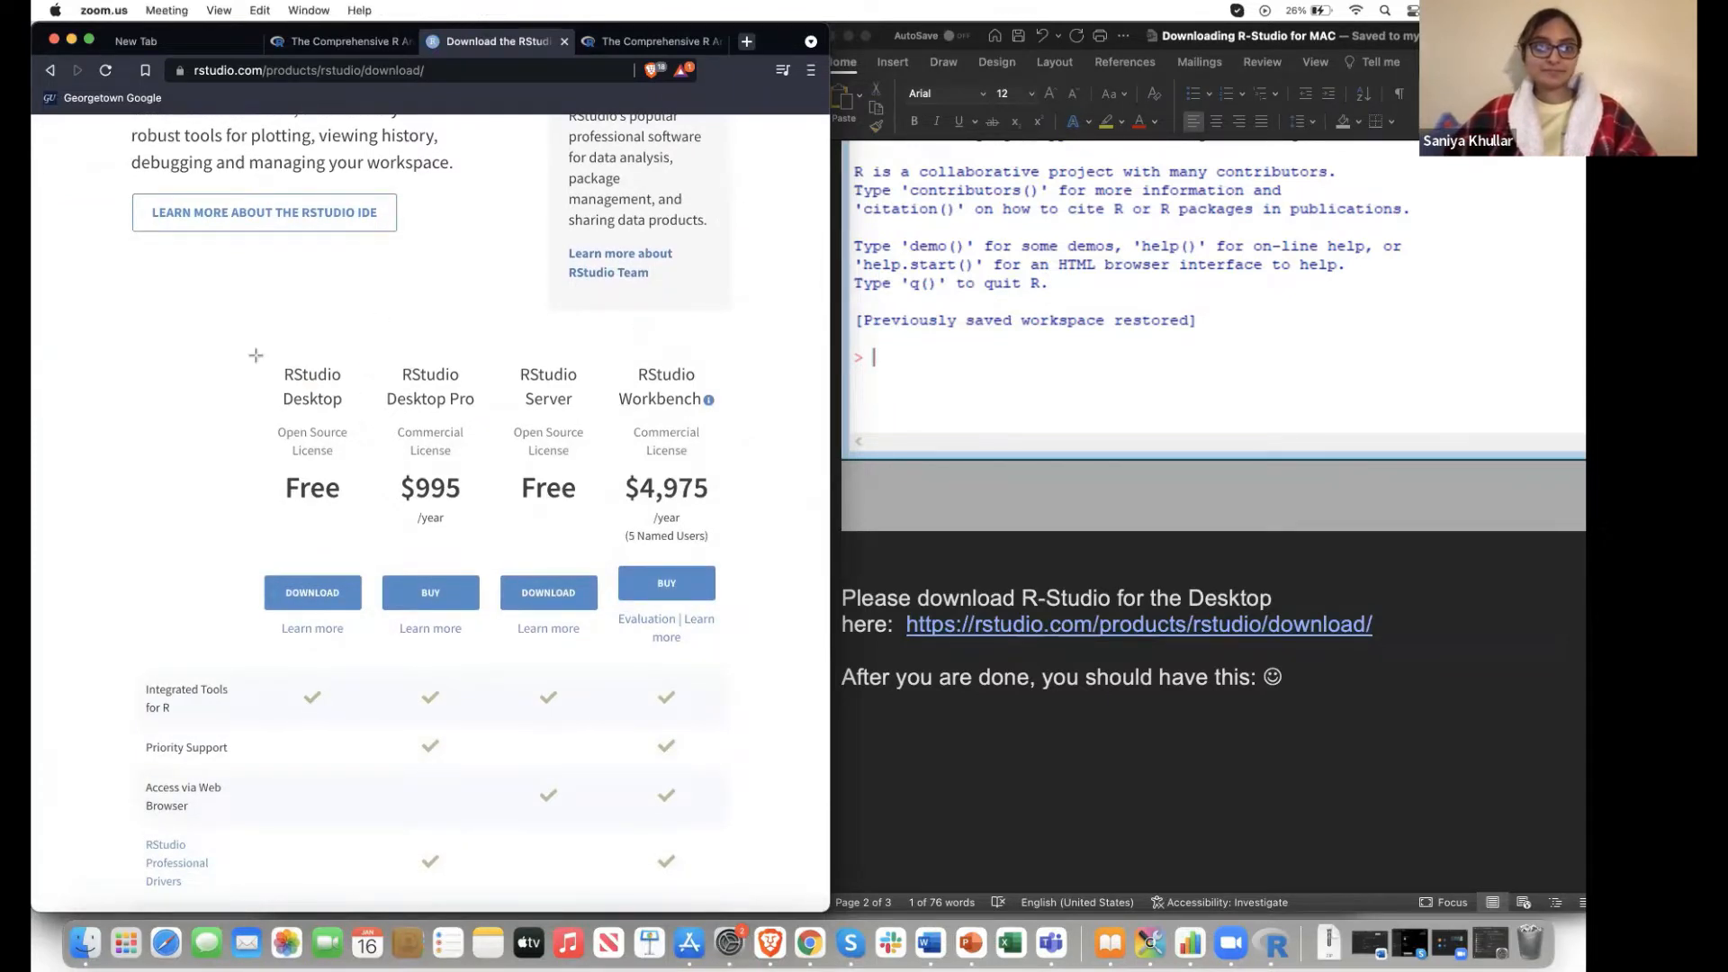
{"action": "left_click_drag", "start_coordinate": [256, 355], "coordinate": [365, 547]}
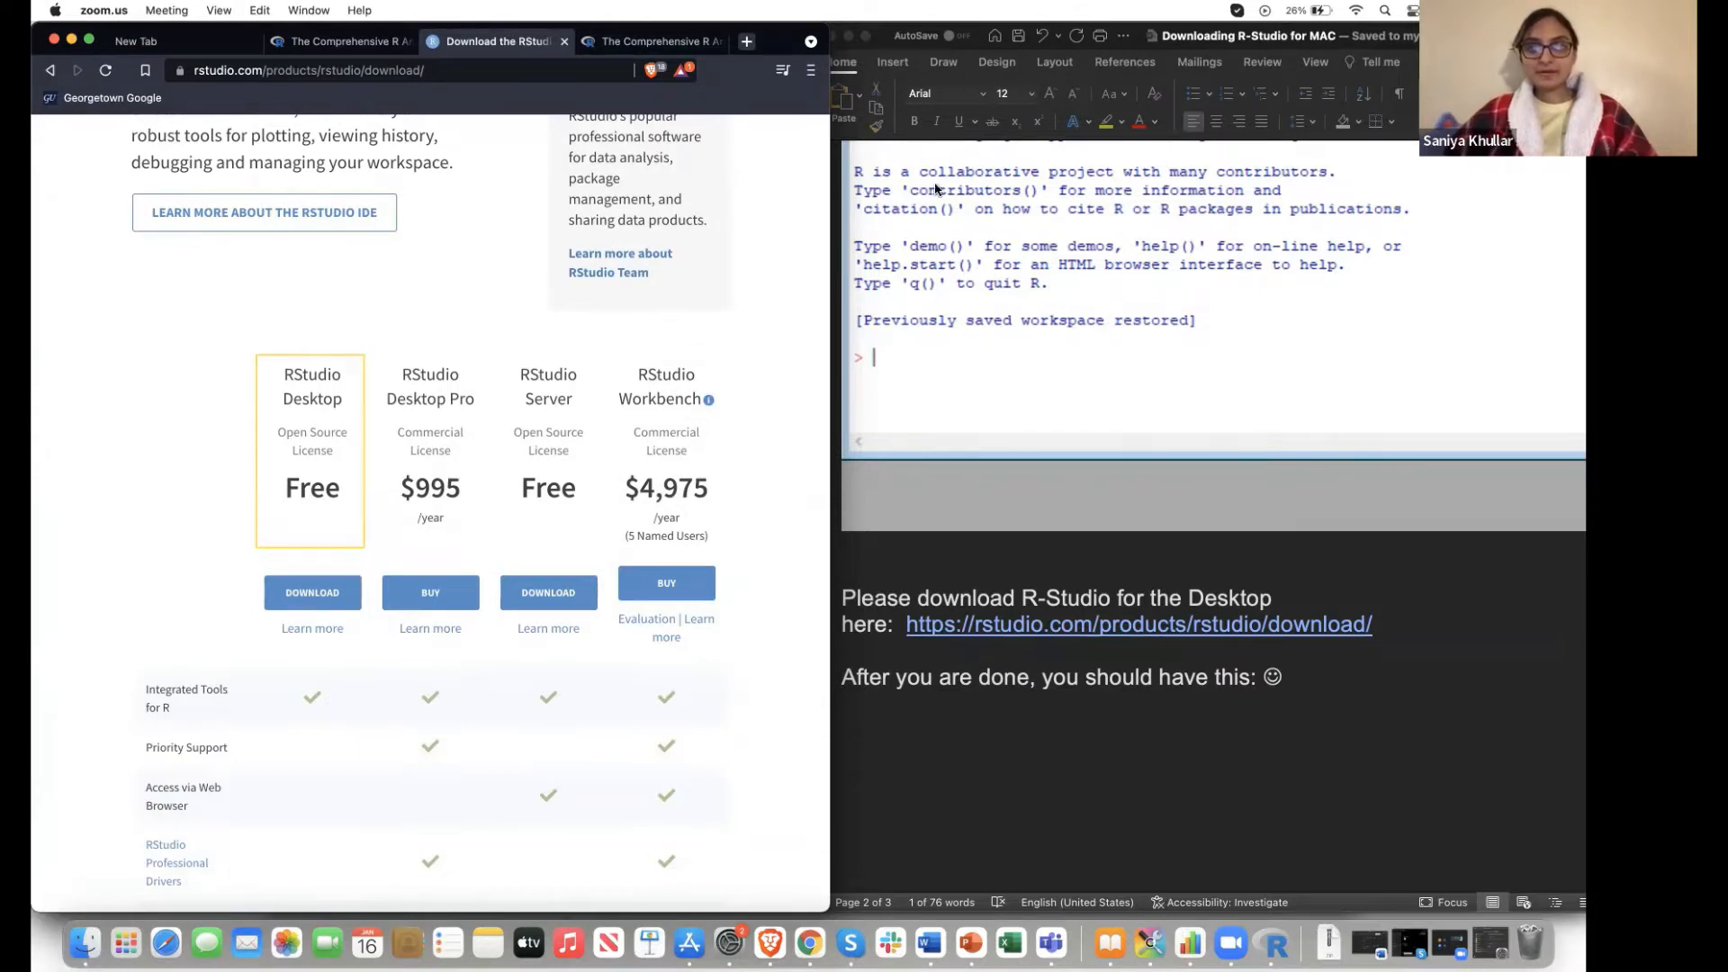
{"action": "left_click", "coordinate": [1134, 213]}
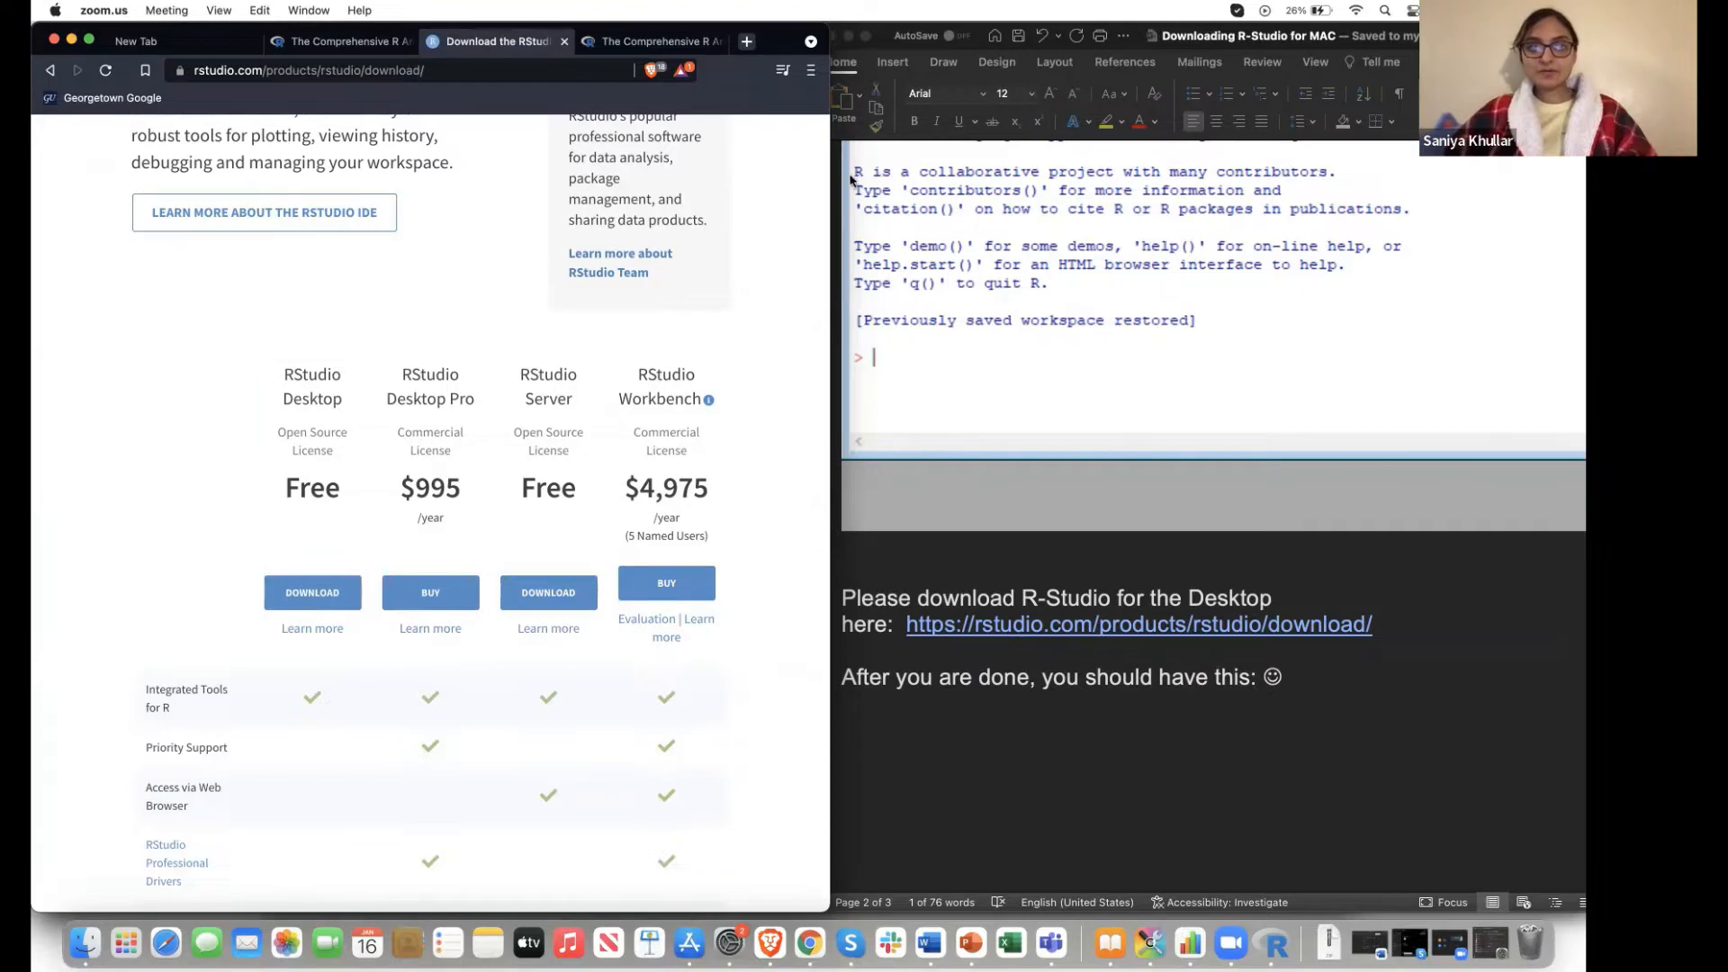
Look through the edition comparison and choose the free RStudio Desktop edition for download
{"action": "scroll", "coordinate": [627, 307], "scroll_direction": "down", "scroll_amount": 5}
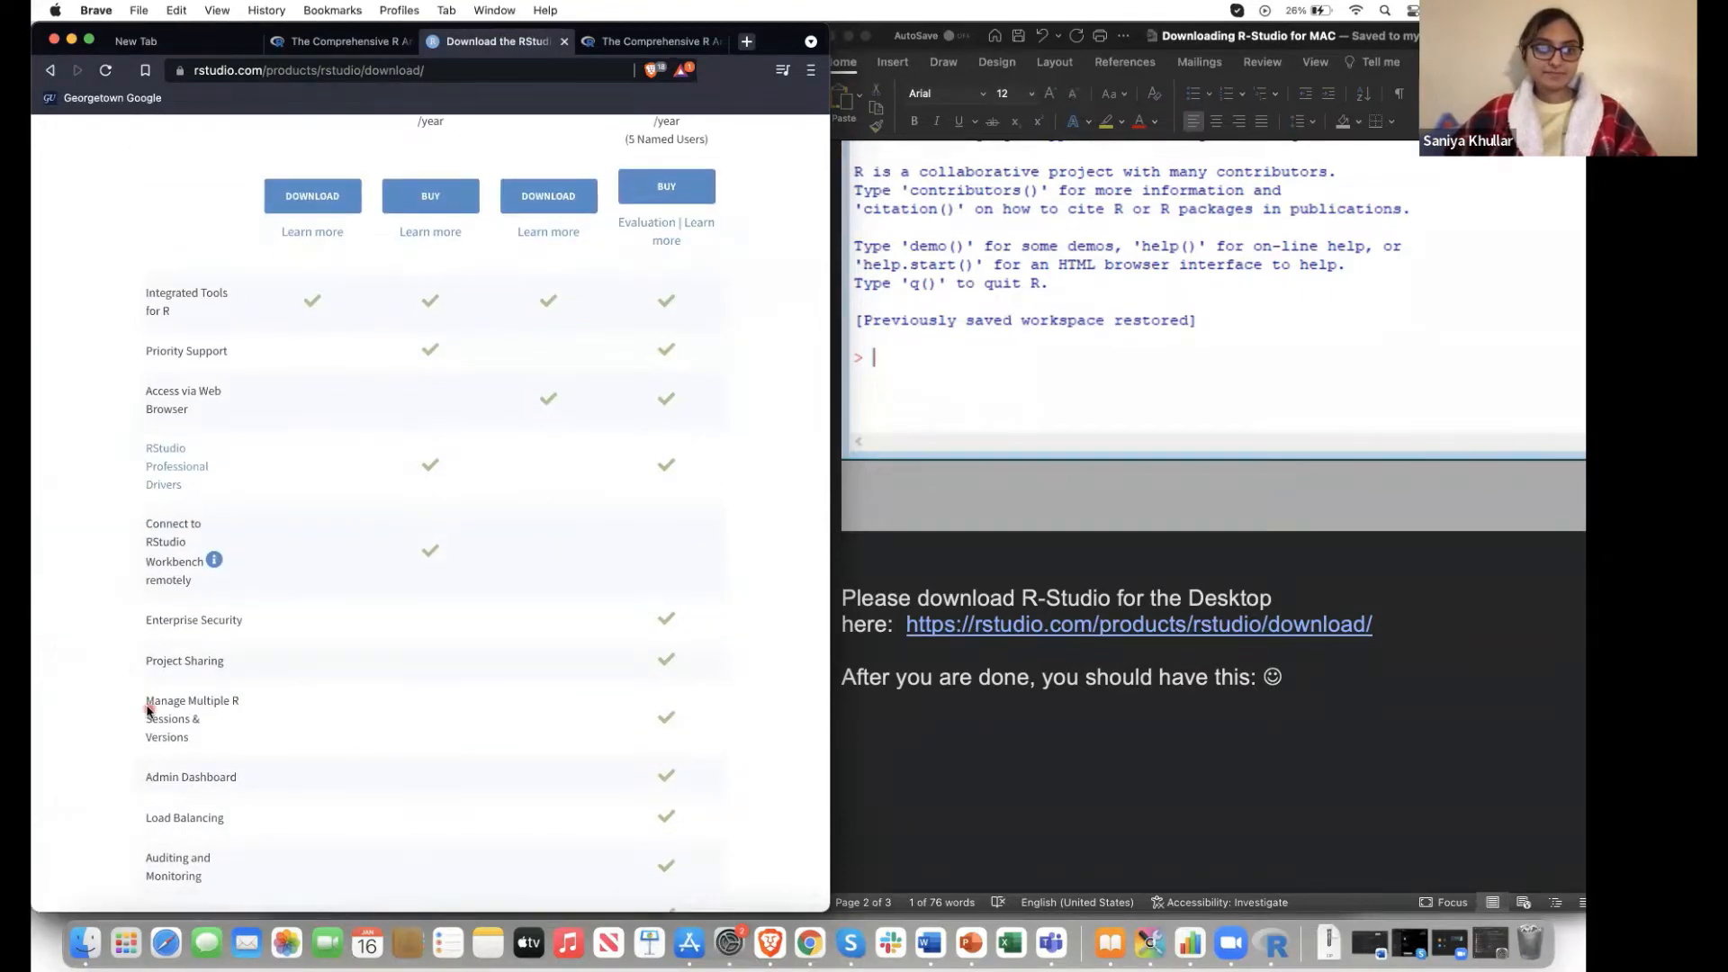
{"action": "scroll", "coordinate": [149, 711], "scroll_direction": "down", "scroll_amount": 3}
{"action": "scroll", "coordinate": [149, 711], "scroll_direction": "down", "scroll_amount": 8}
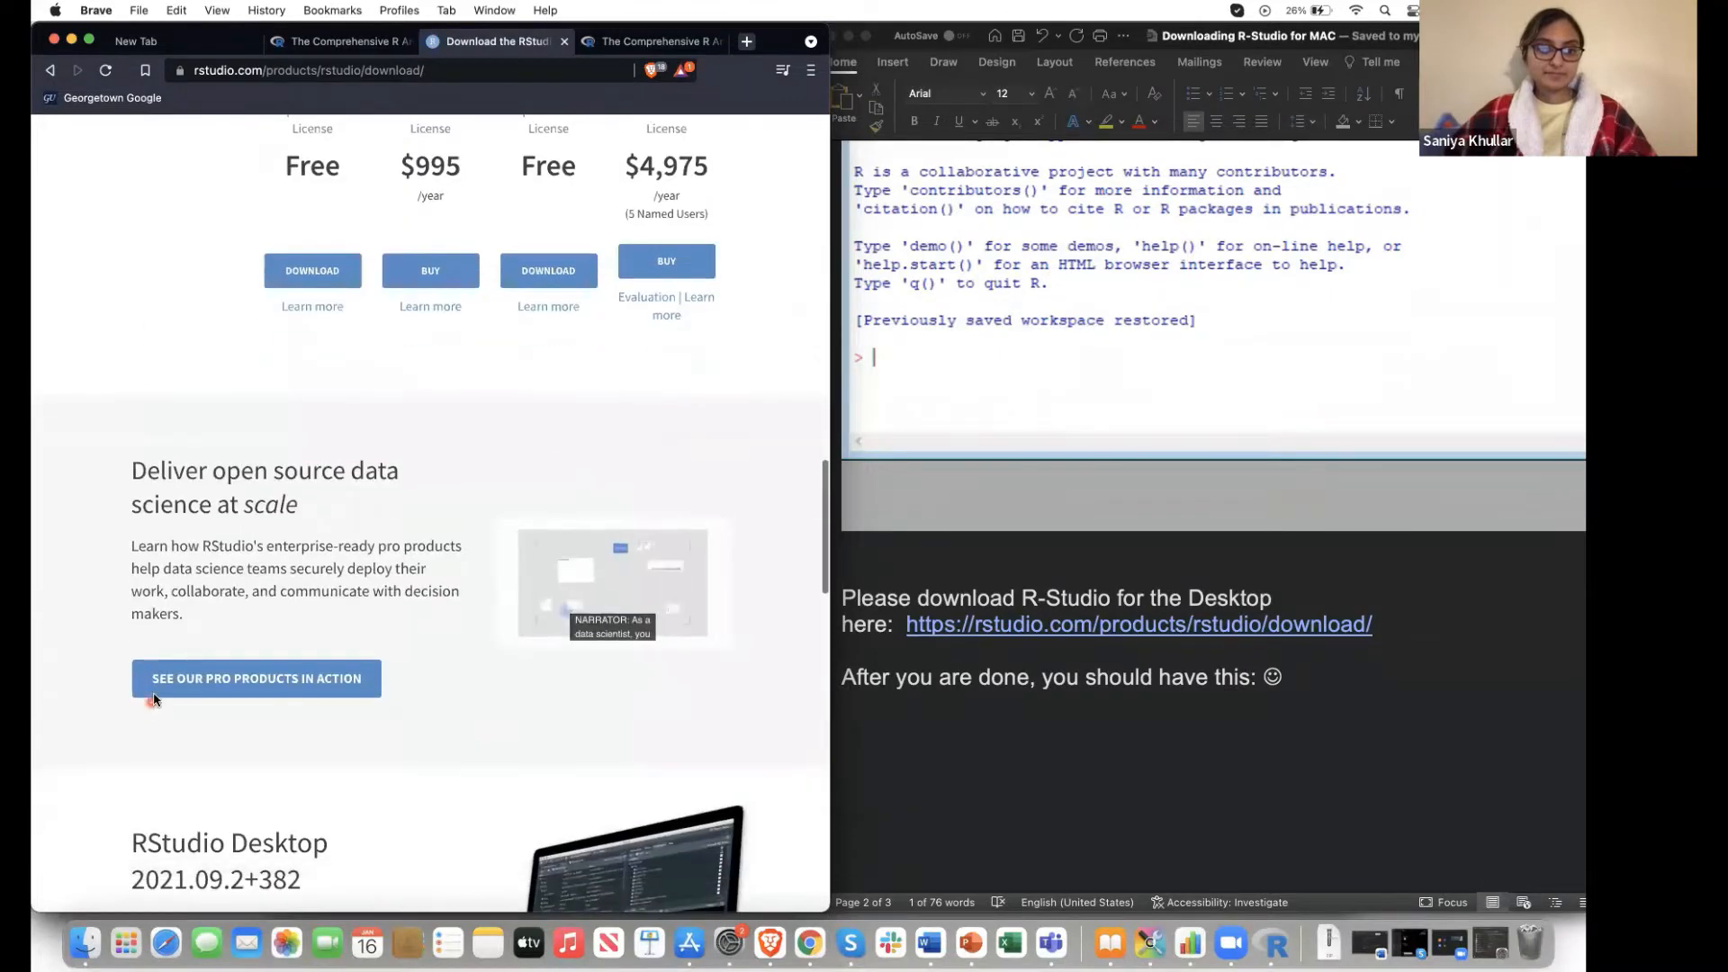
{"action": "left_click", "coordinate": [314, 275]}
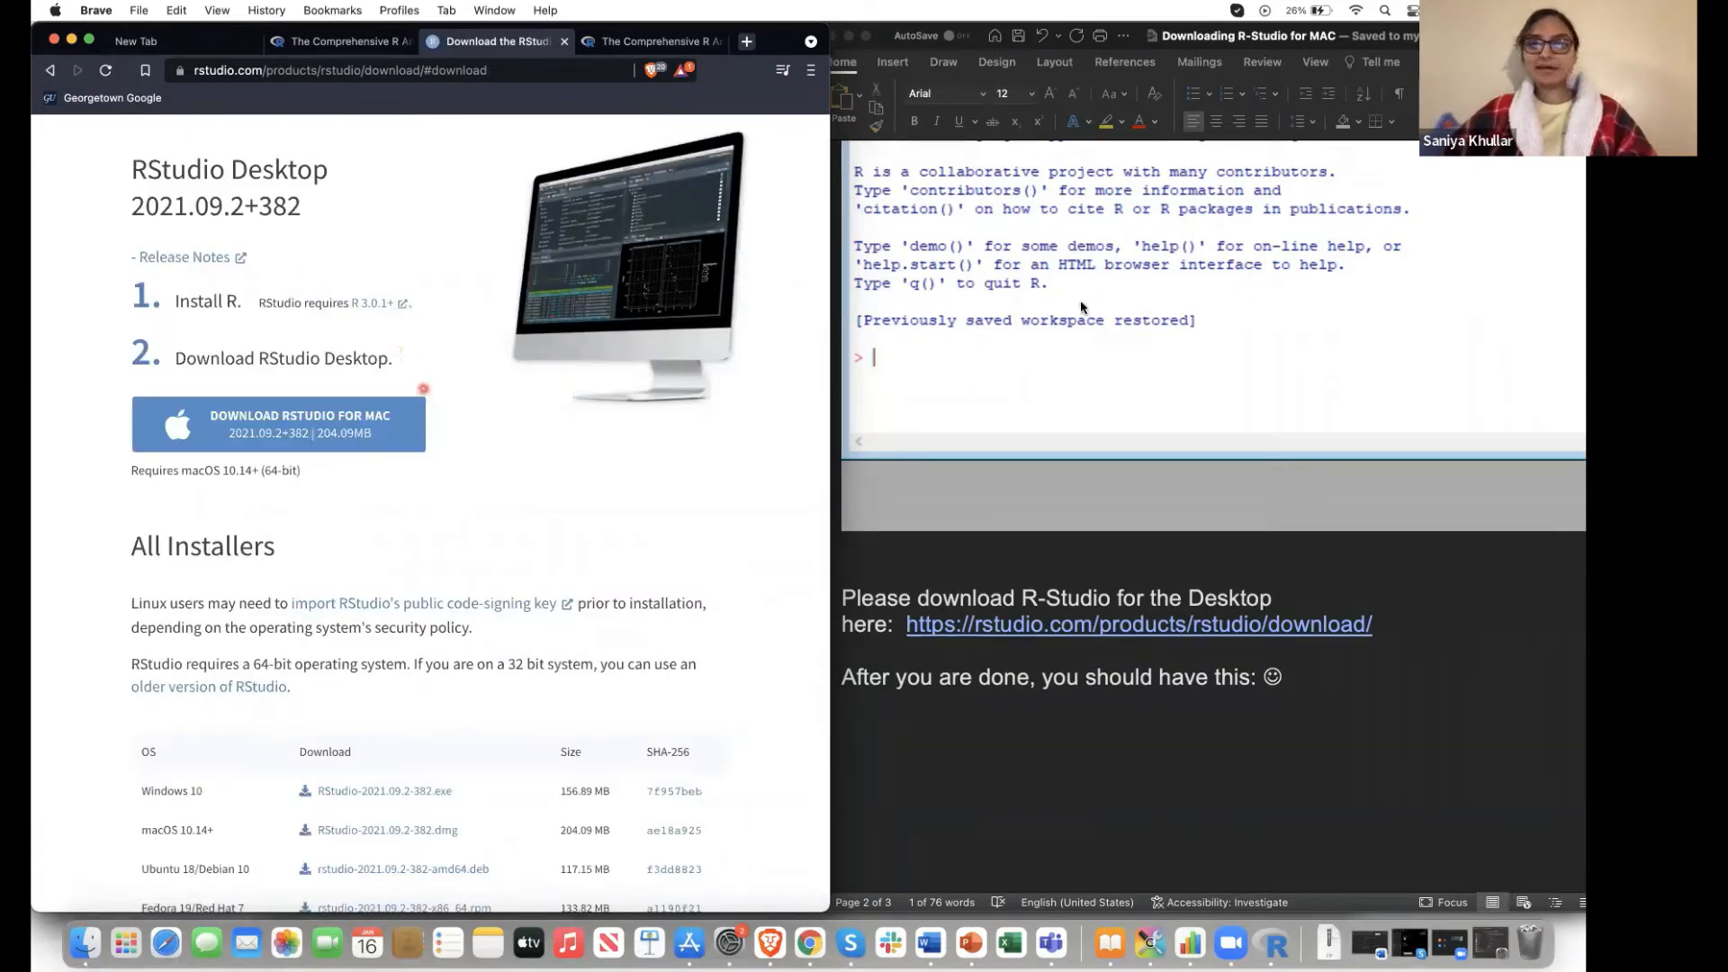
Check the document's RStudio download instructions and save RStudio for Mac as RStudio-2021.09.2-382.dmg in Downloads
{"action": "scroll", "coordinate": [1139, 527], "scroll_direction": "up", "scroll_amount": 10}
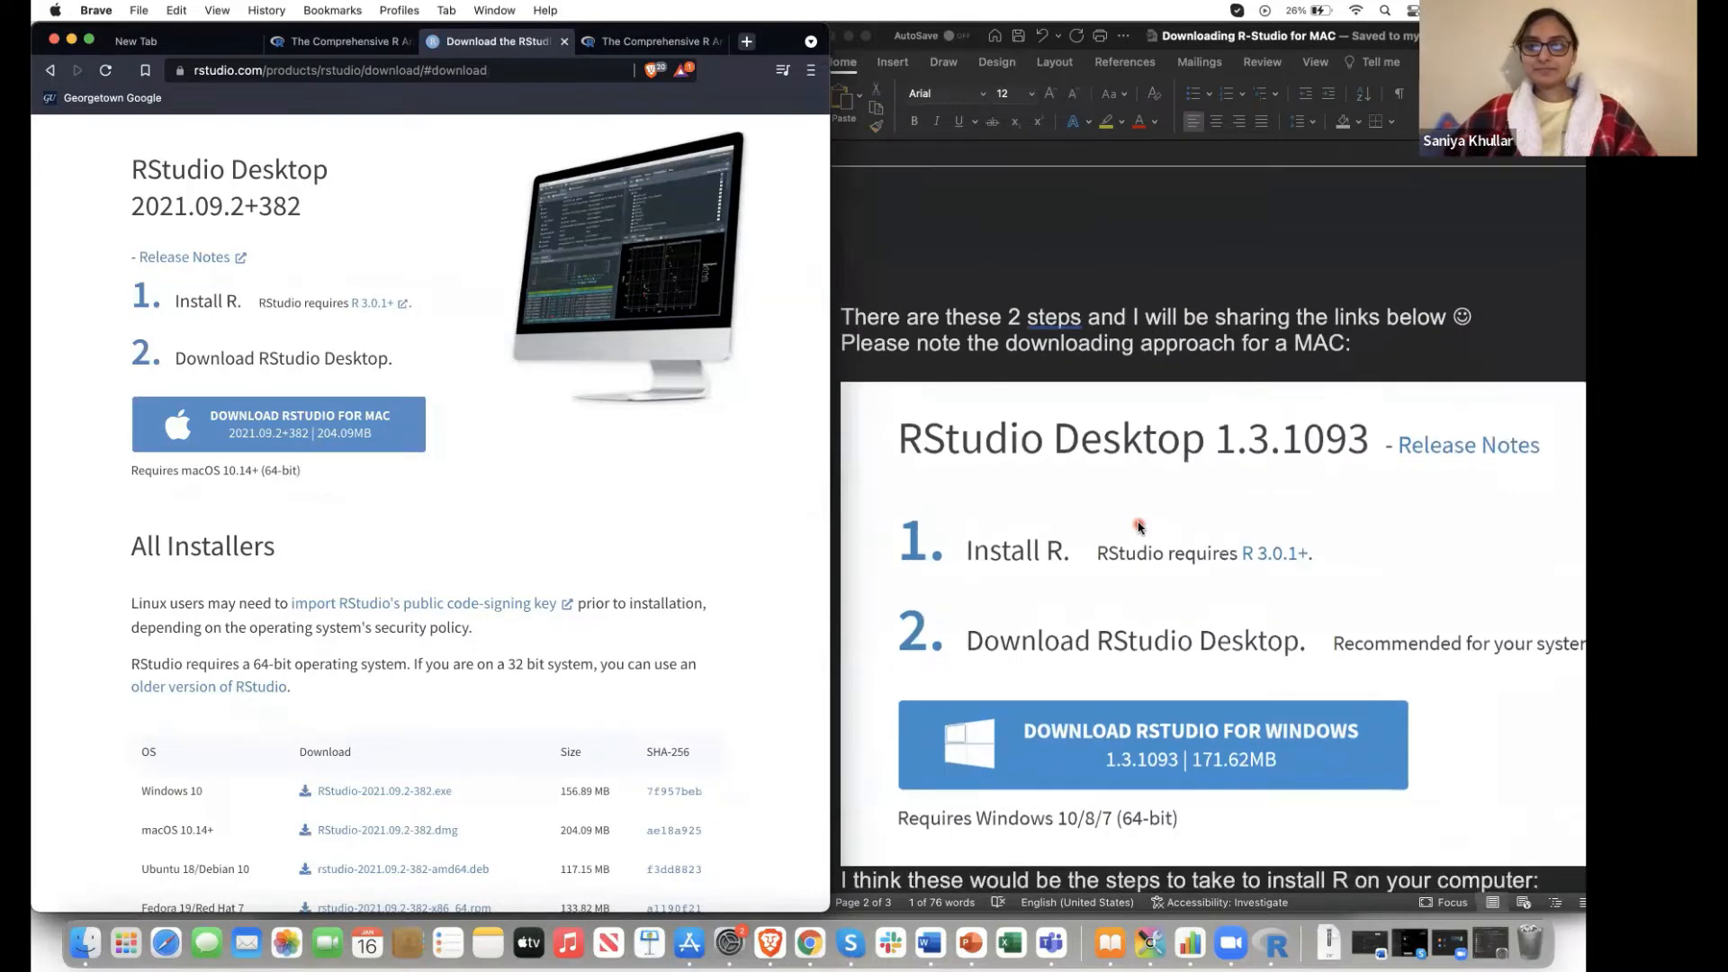
{"action": "scroll", "coordinate": [1139, 527], "scroll_direction": "down", "scroll_amount": 2}
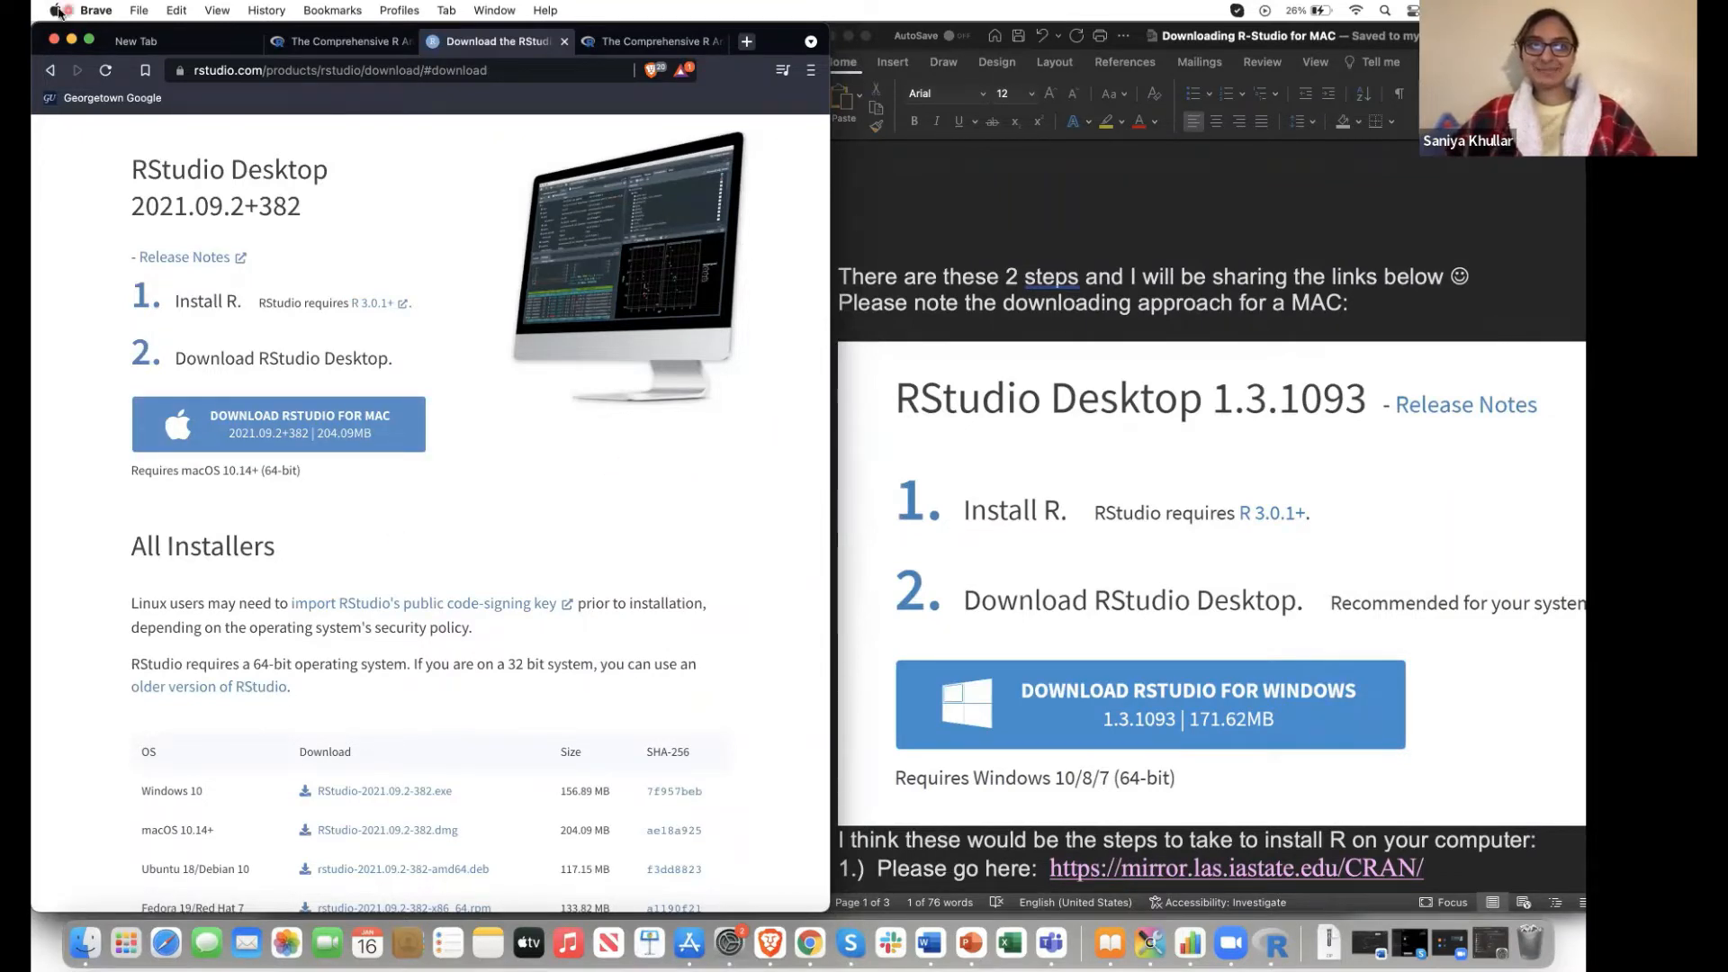
{"action": "left_click", "coordinate": [397, 445]}
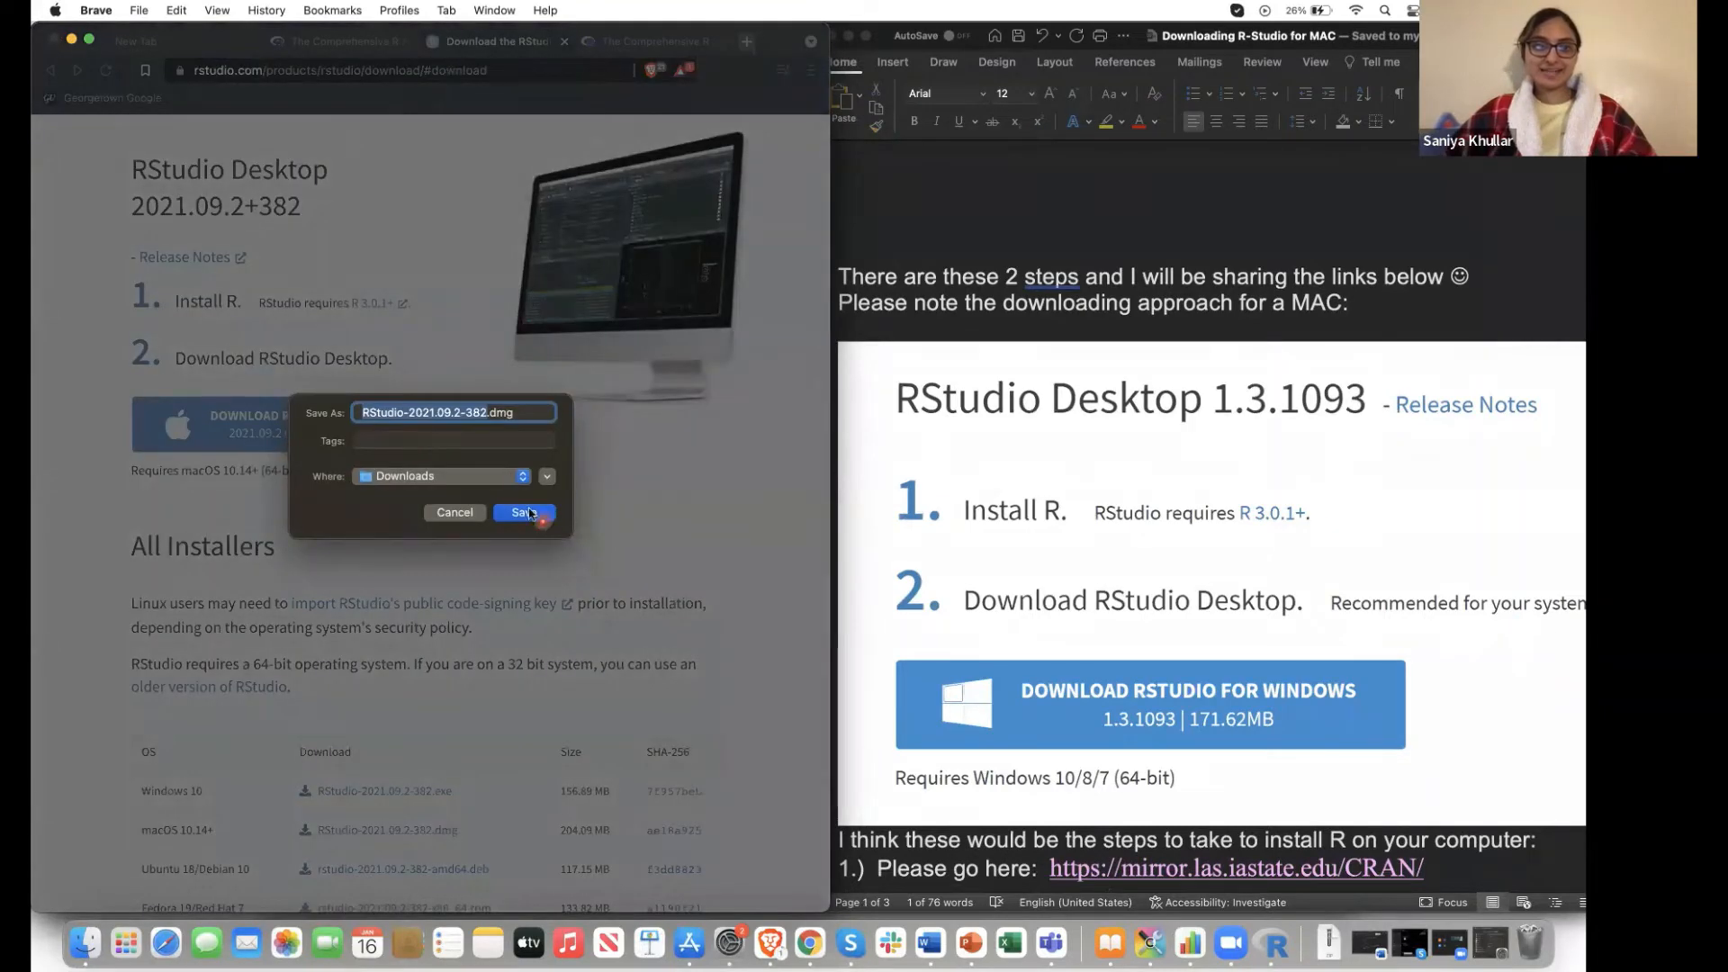
{"action": "left_click", "coordinate": [528, 513]}
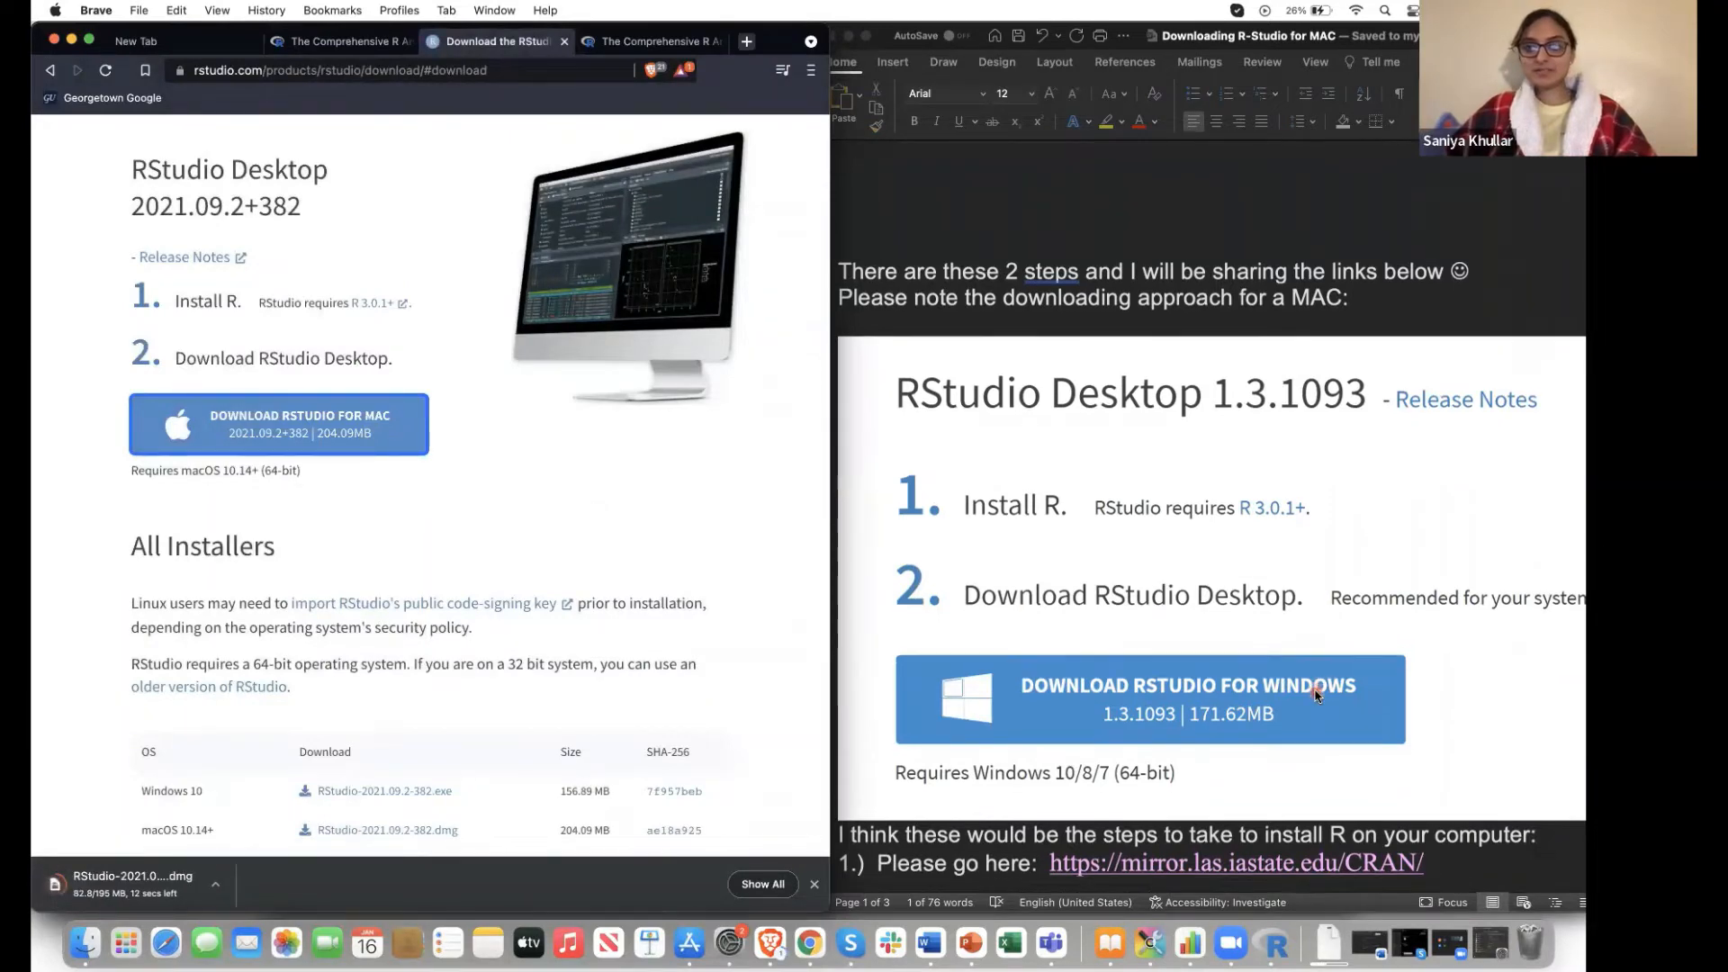
Review the RStudio installer list and the Word document's instructions through to the screenshot of the RStudio window
{"action": "scroll", "coordinate": [1315, 694], "scroll_direction": "down", "scroll_amount": 3}
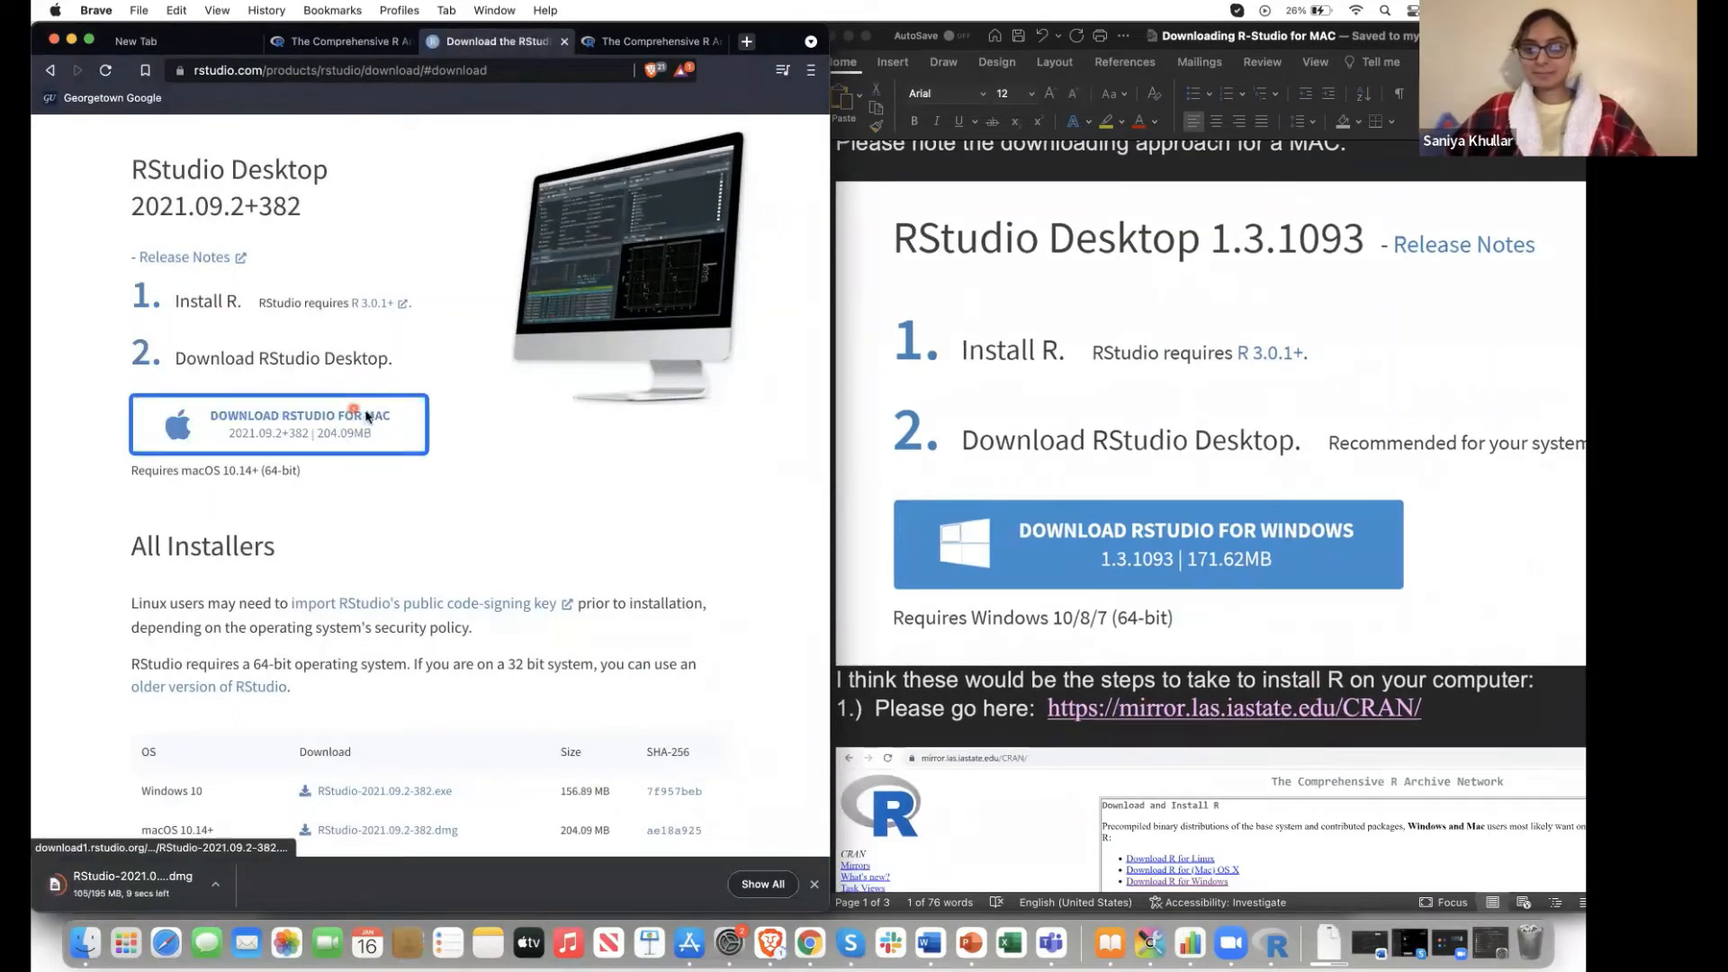
{"action": "scroll", "coordinate": [367, 416], "scroll_direction": "down", "scroll_amount": 2}
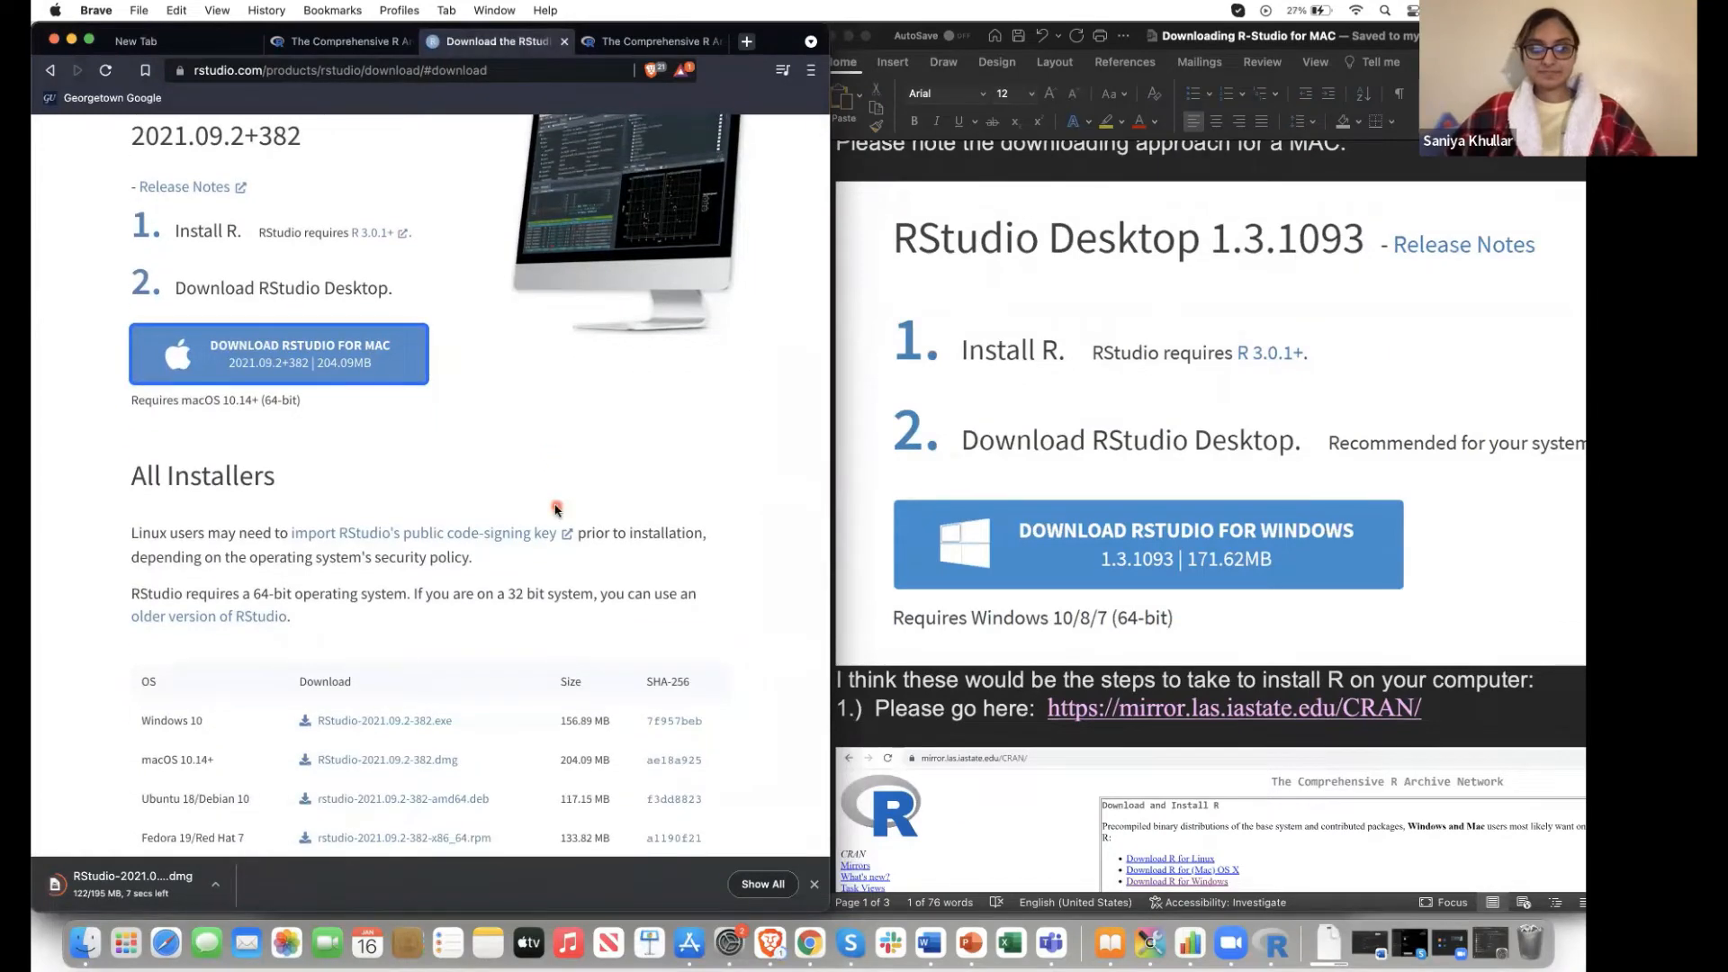
{"action": "scroll", "coordinate": [1323, 645], "scroll_direction": "down", "scroll_amount": 15}
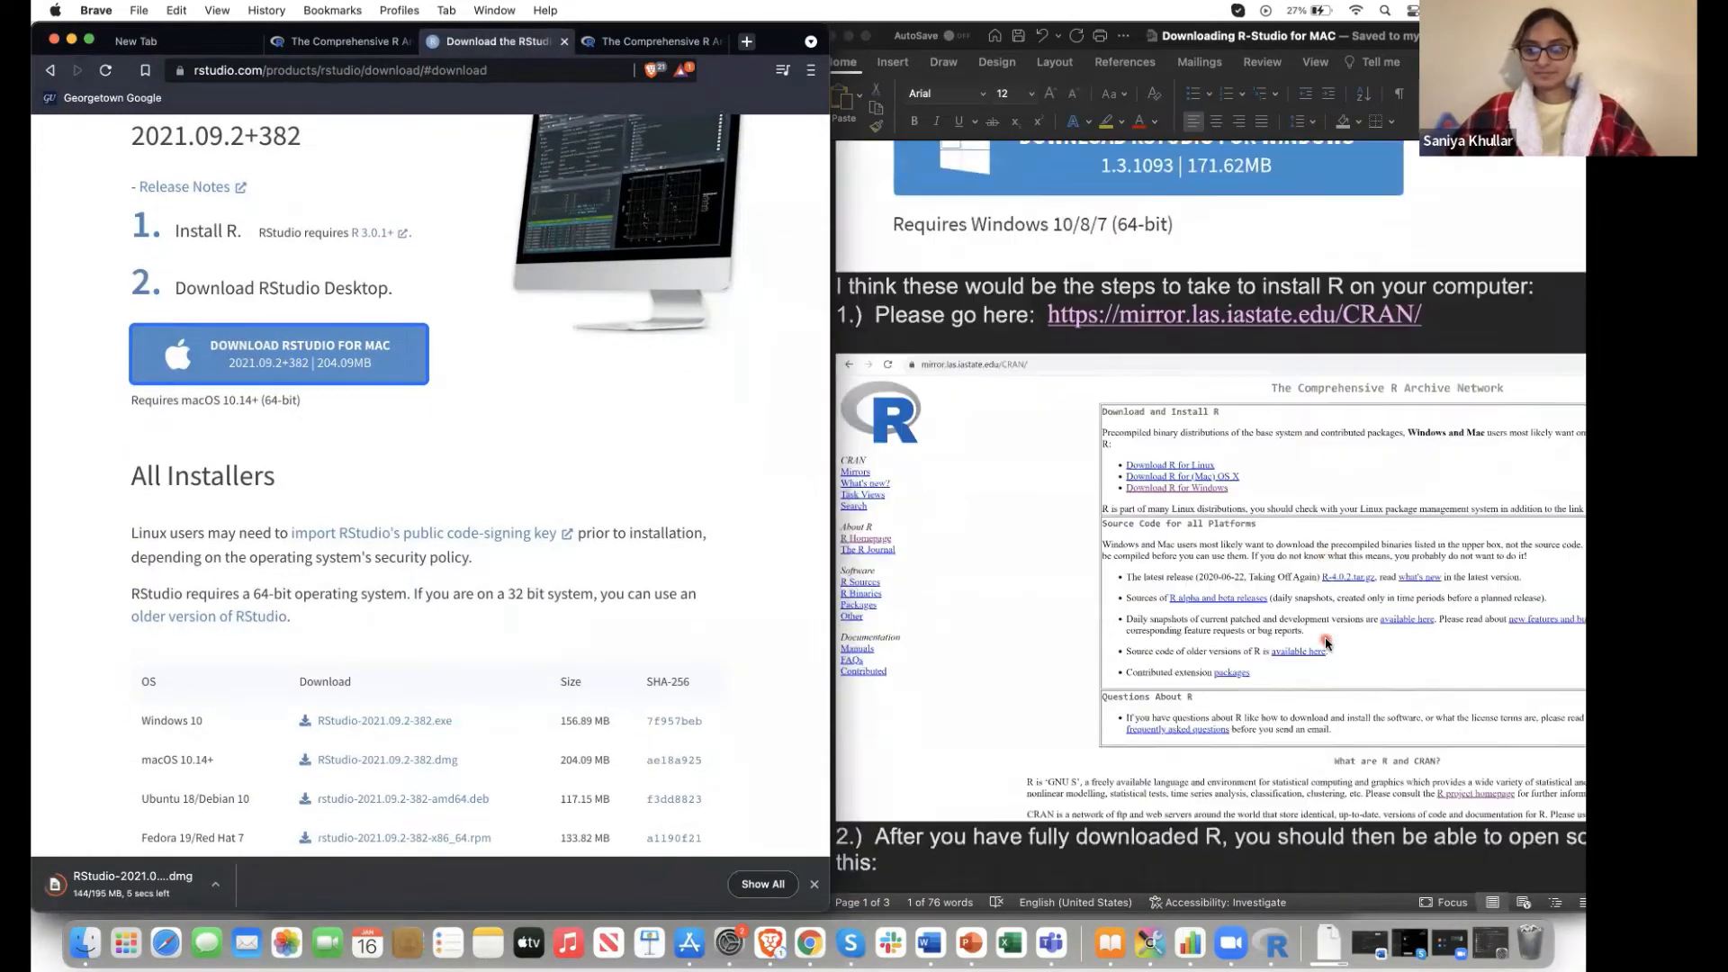
{"action": "scroll", "coordinate": [1314, 720], "scroll_direction": "down", "scroll_amount": 10}
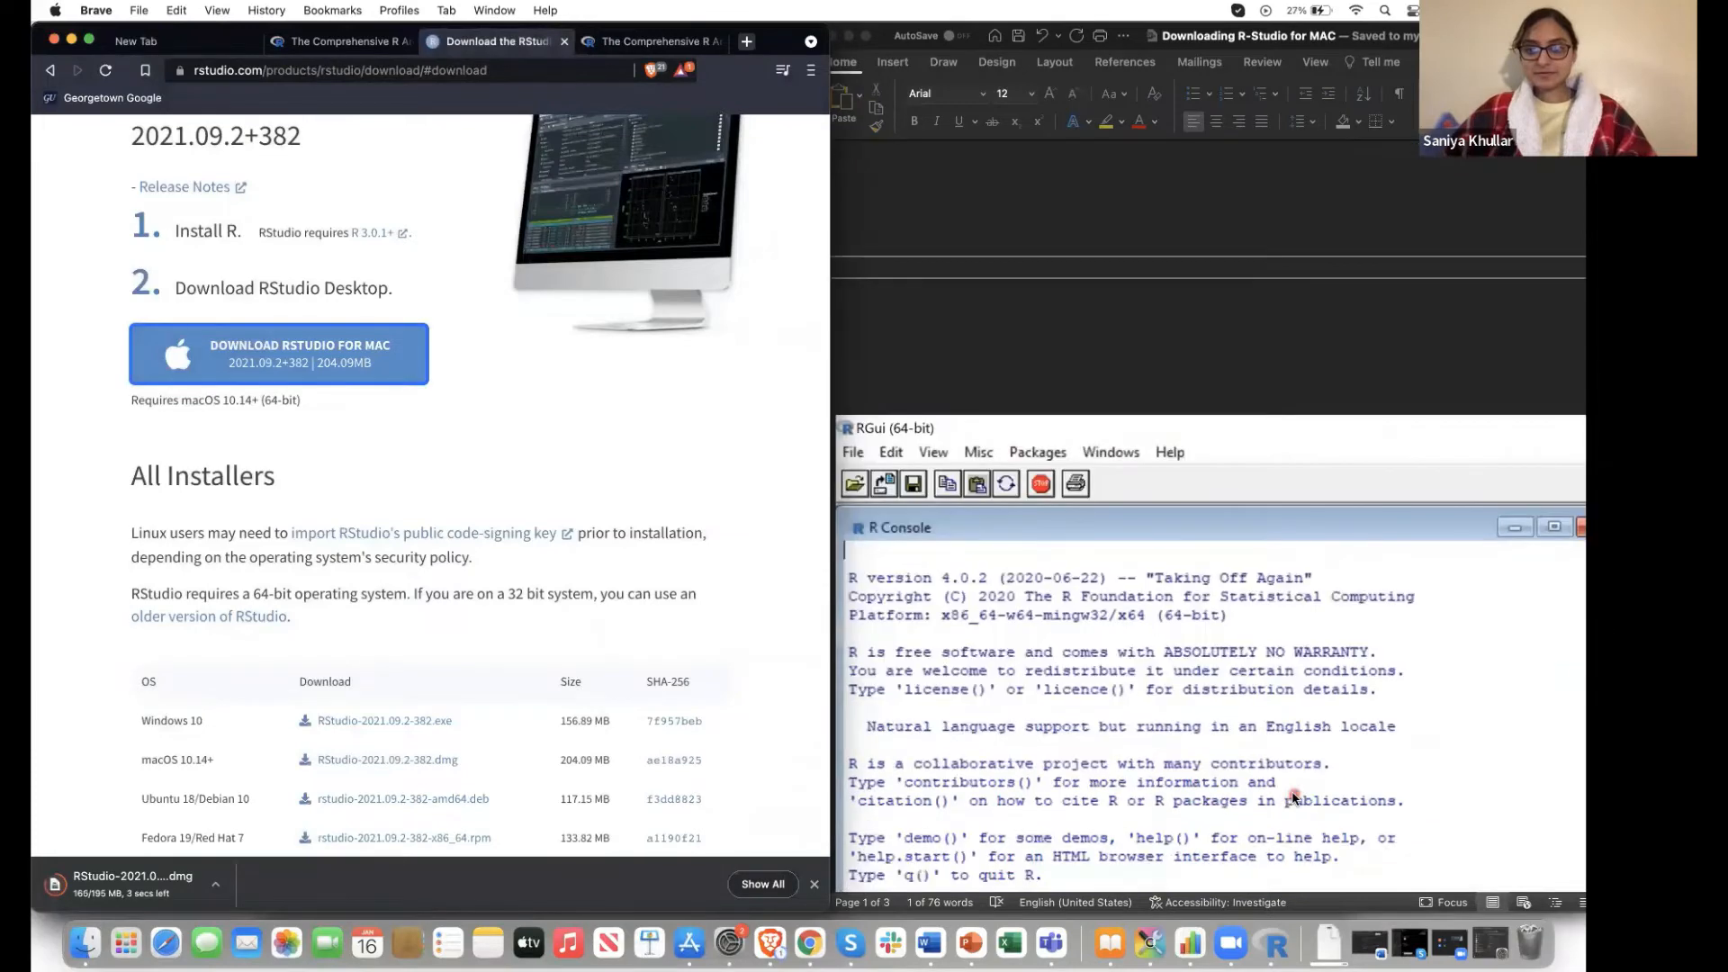
{"action": "scroll", "coordinate": [1293, 798], "scroll_direction": "down", "scroll_amount": 10}
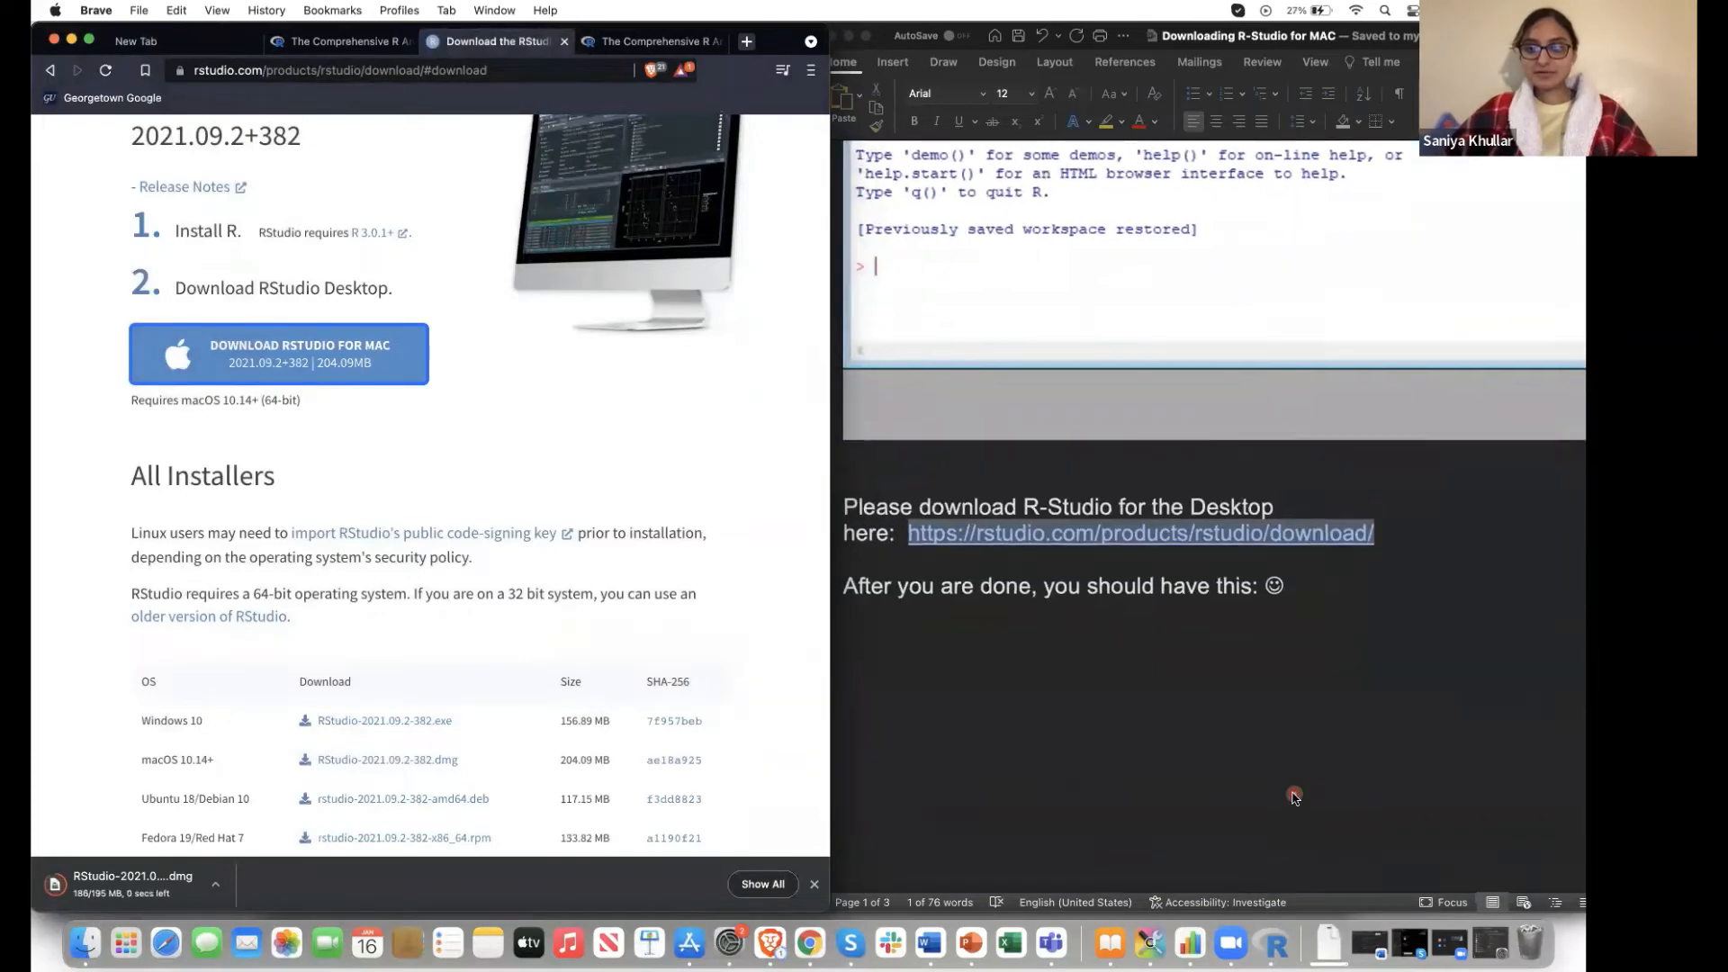
{"action": "scroll", "coordinate": [1293, 798], "scroll_direction": "down", "scroll_amount": 8}
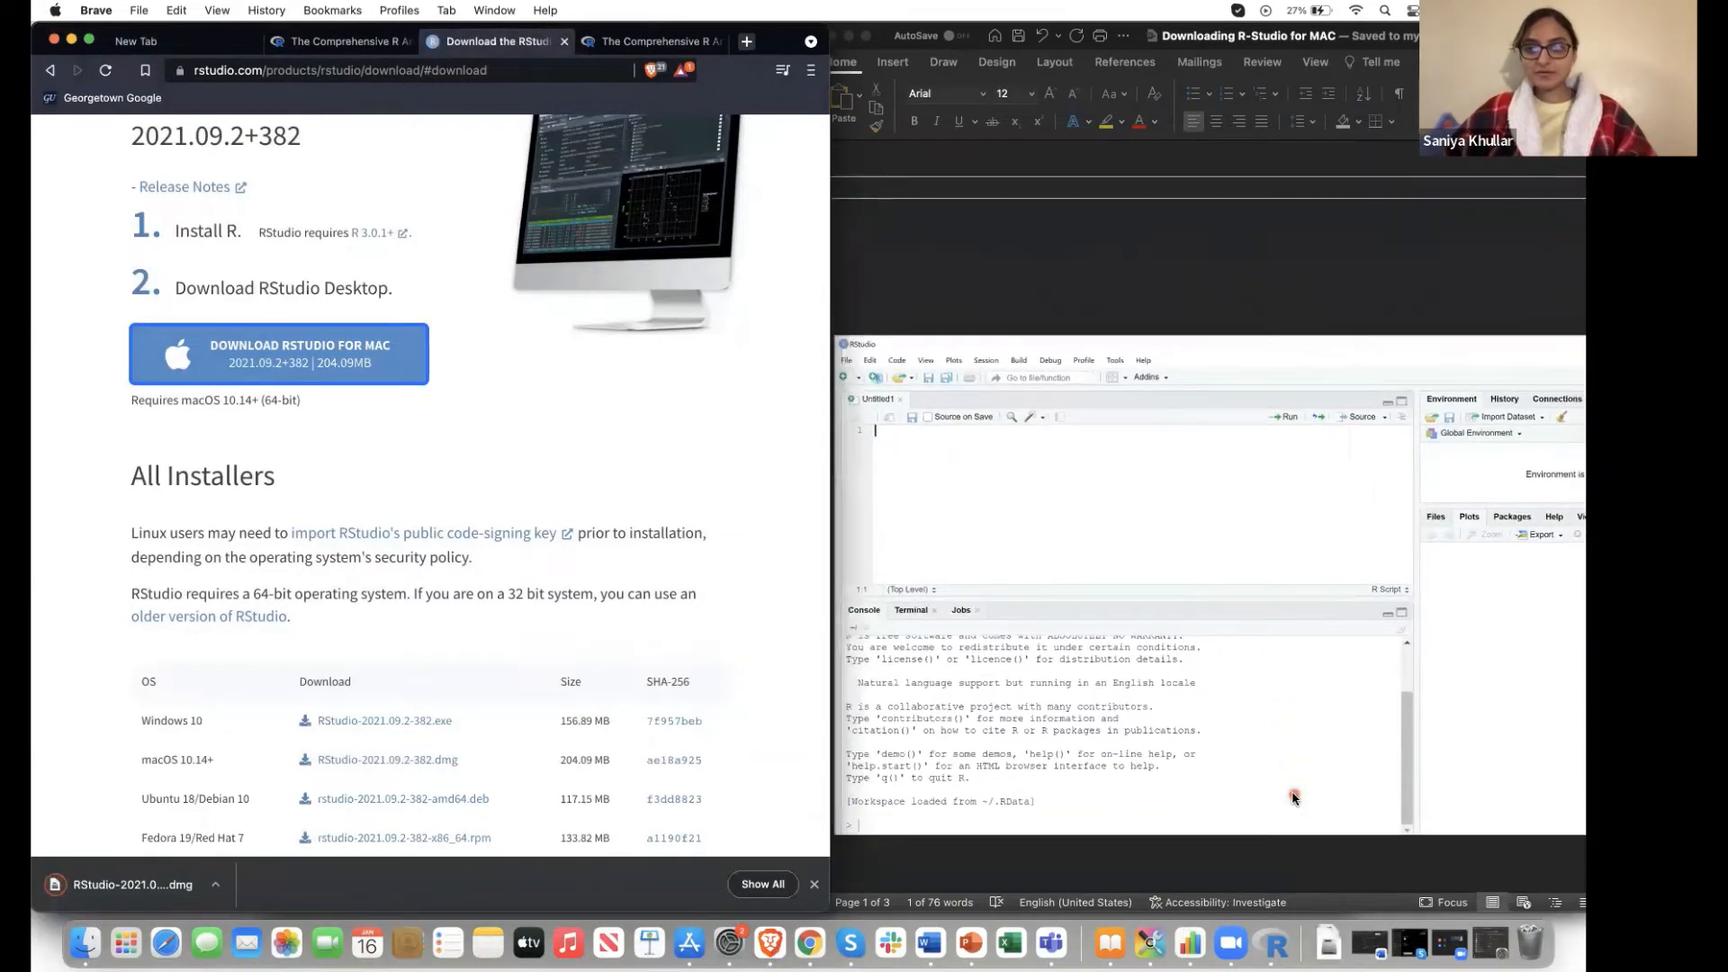
{"action": "scroll", "coordinate": [1293, 797], "scroll_direction": "down", "scroll_amount": 1}
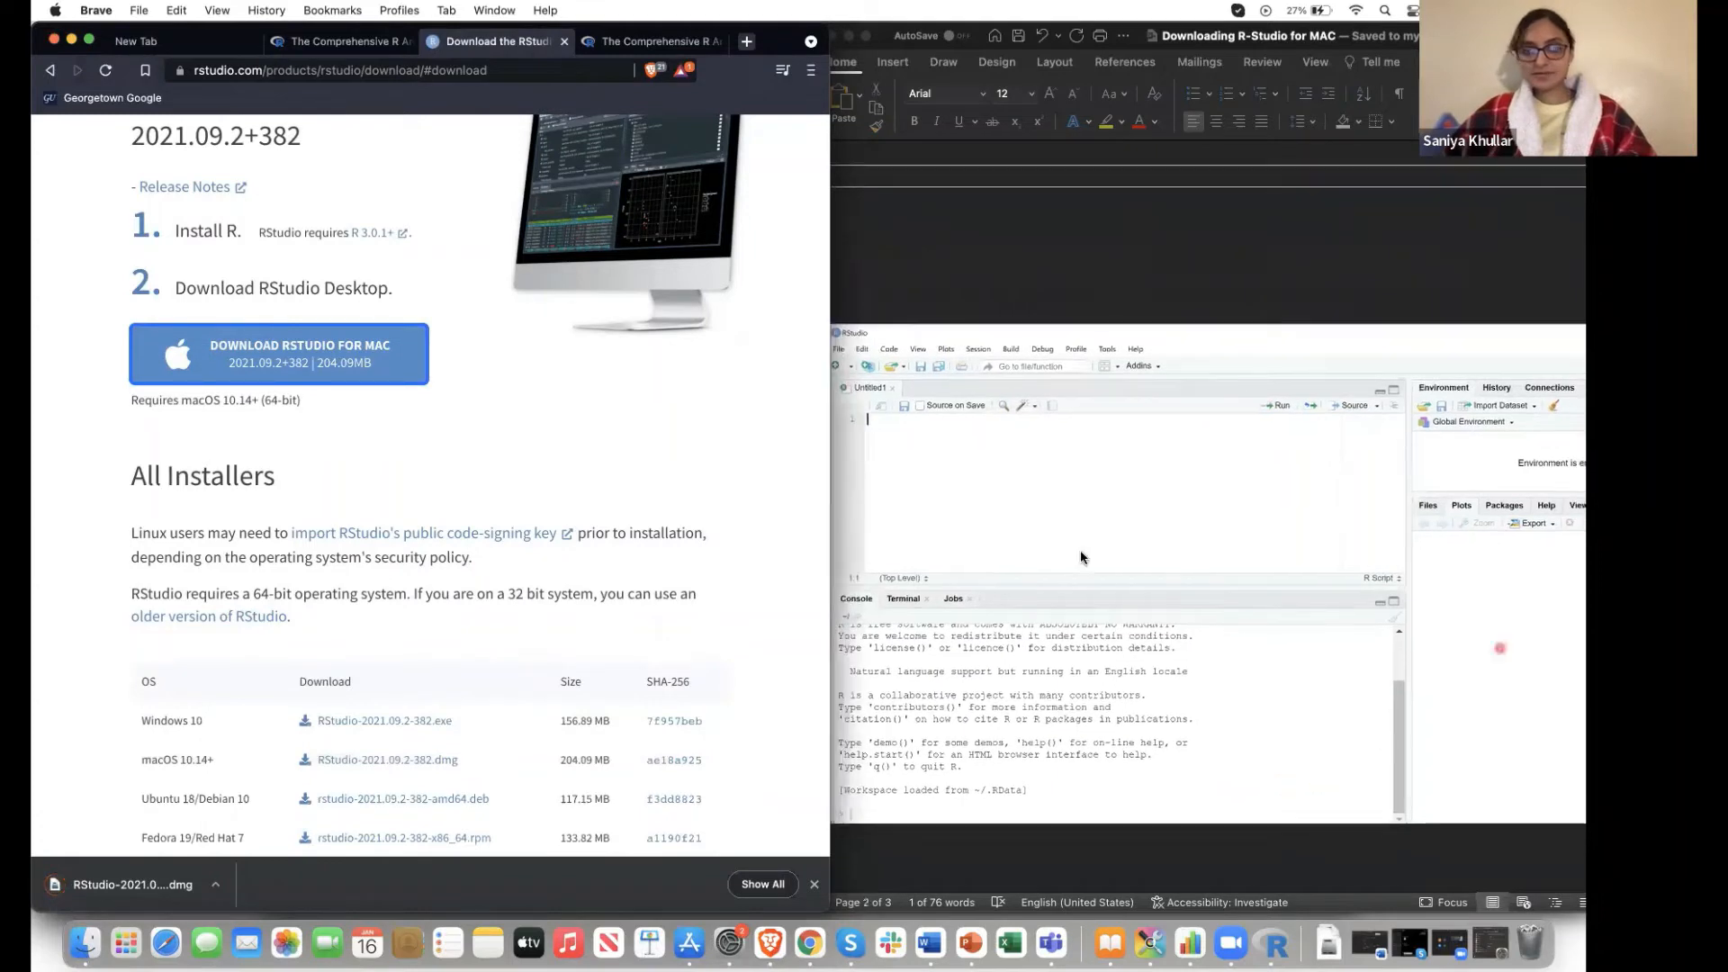
Open the downloaded RStudio-2021.09.2-382 disk image and arrange its window beside the Finder window of the Applications folder
{"action": "left_click", "coordinate": [129, 875]}
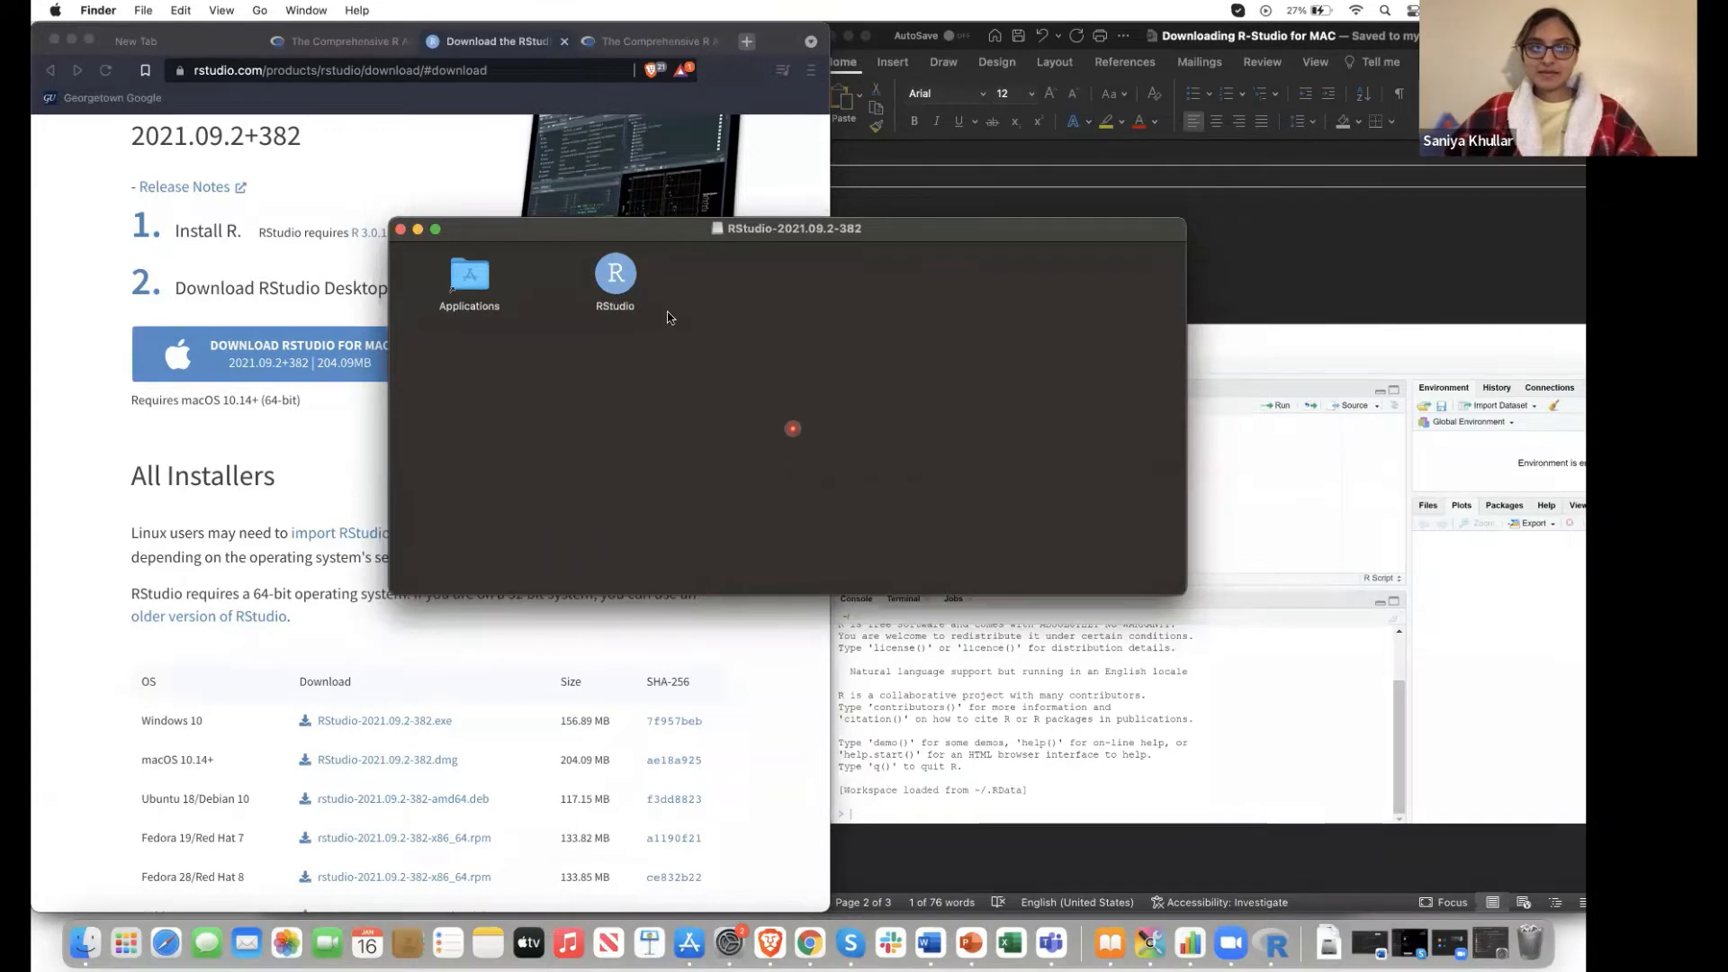
{"action": "left_click", "coordinate": [85, 945]}
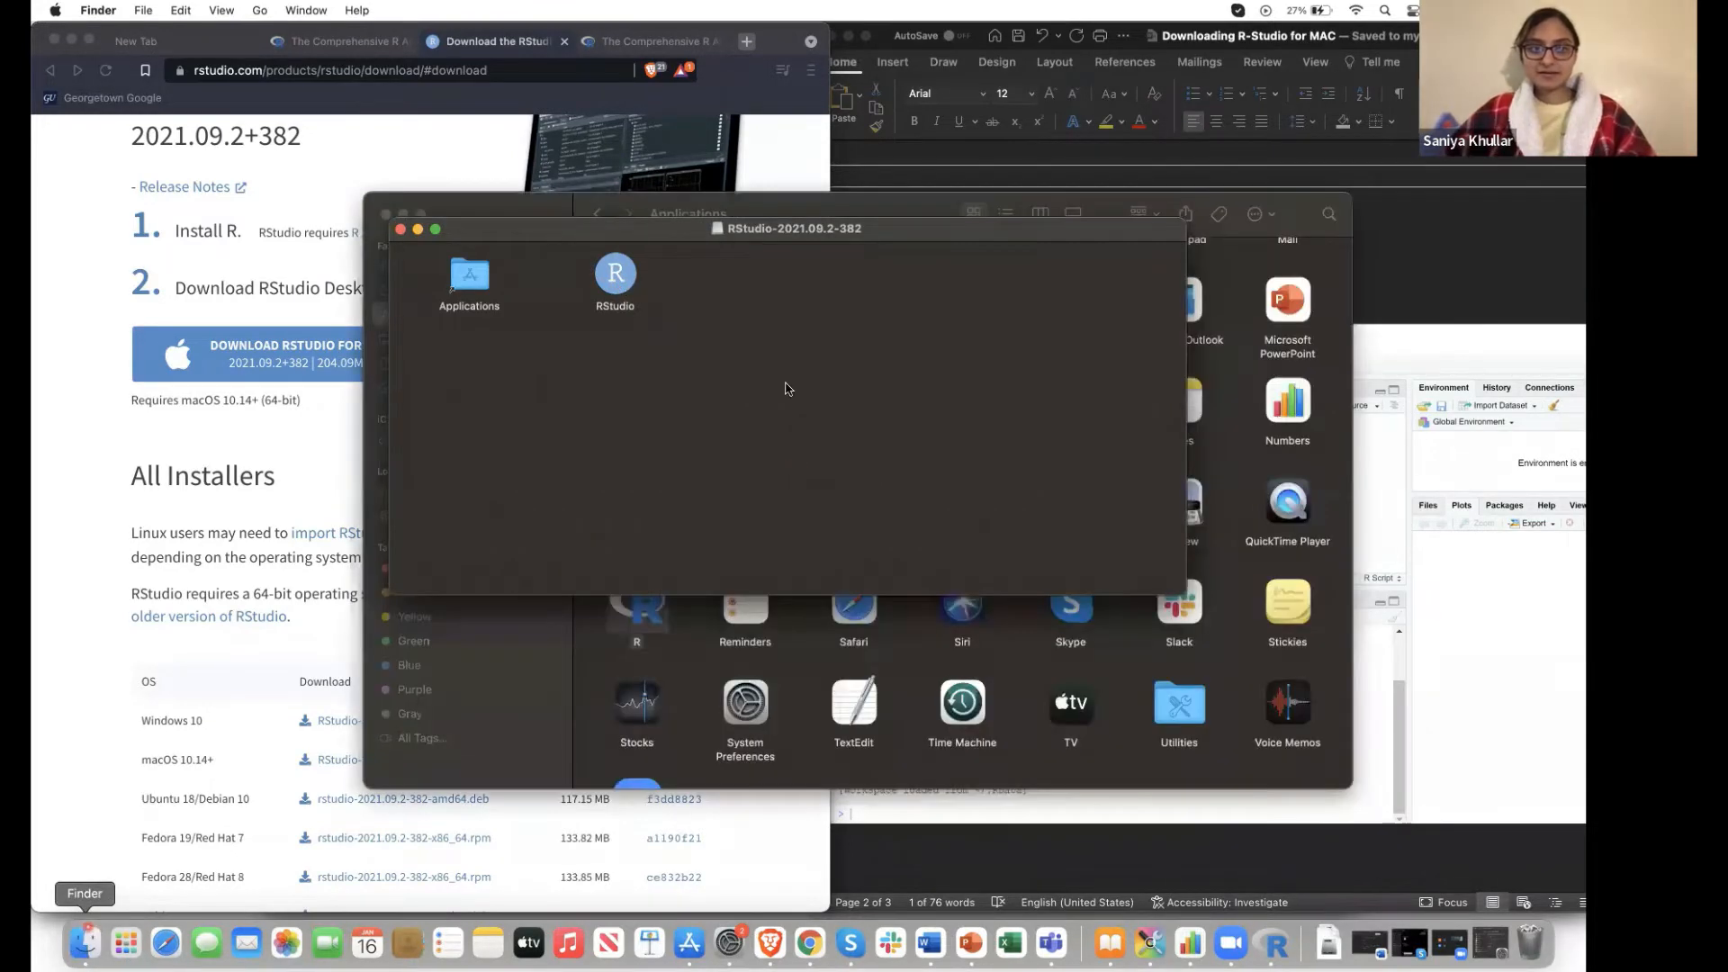
{"action": "left_click_drag", "start_coordinate": [687, 229], "coordinate": [357, 550]}
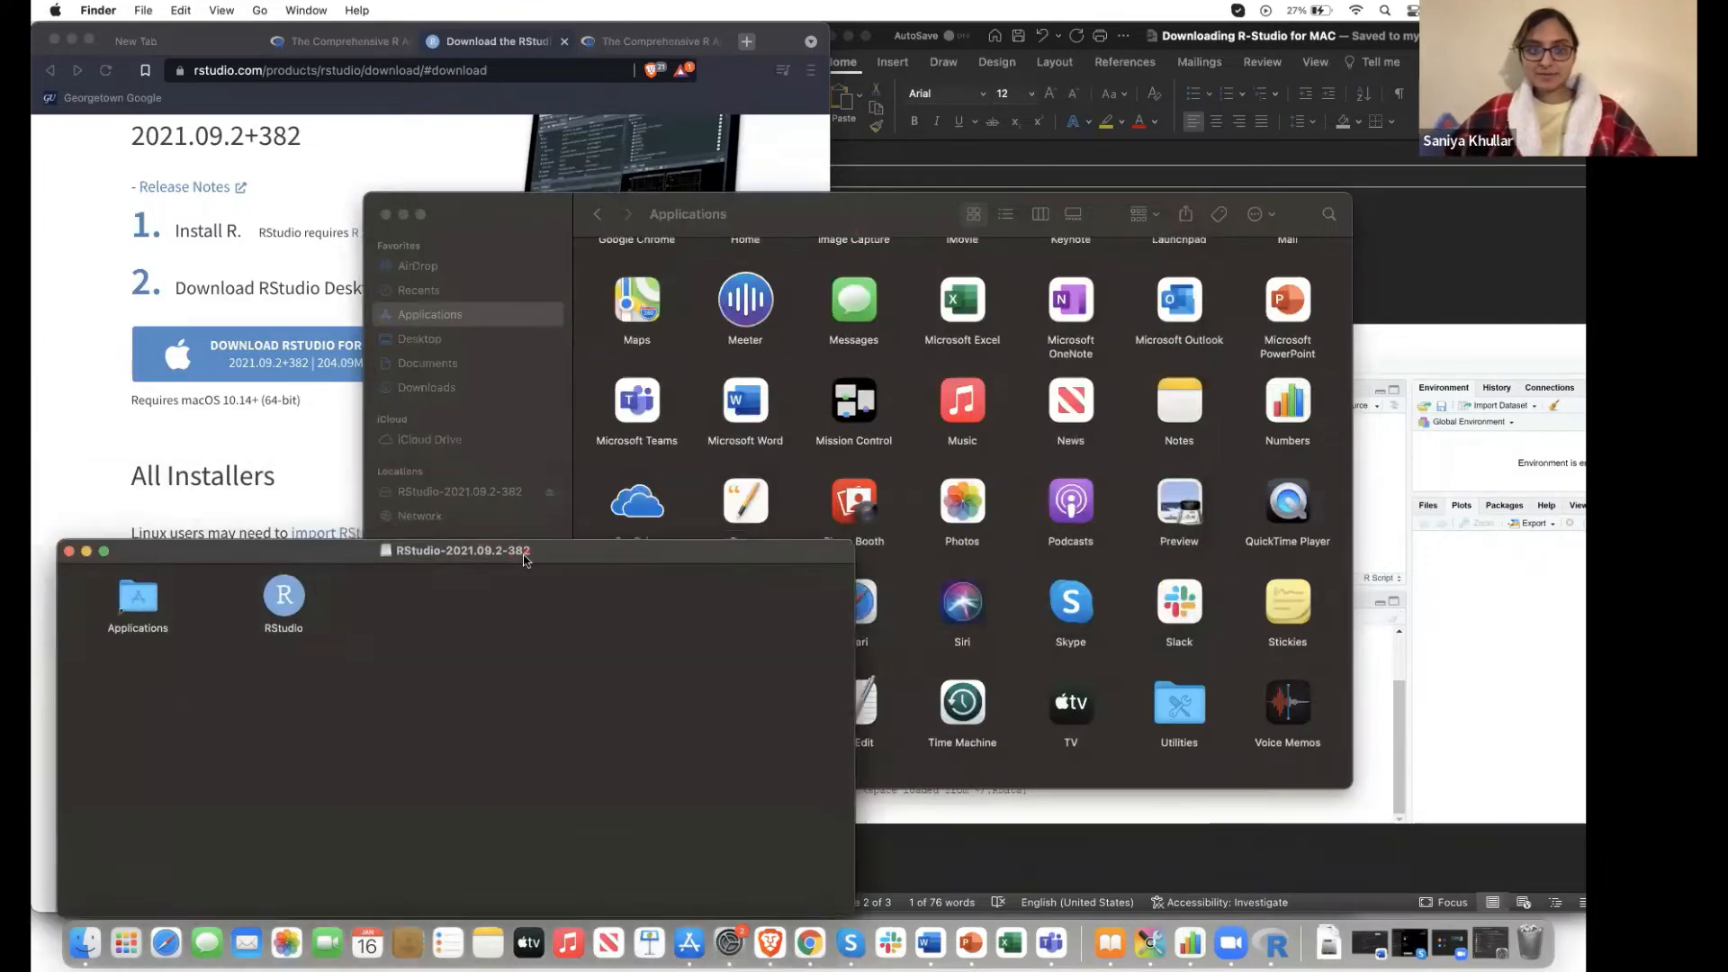
{"action": "left_click_drag", "start_coordinate": [550, 206], "coordinate": [747, 224]}
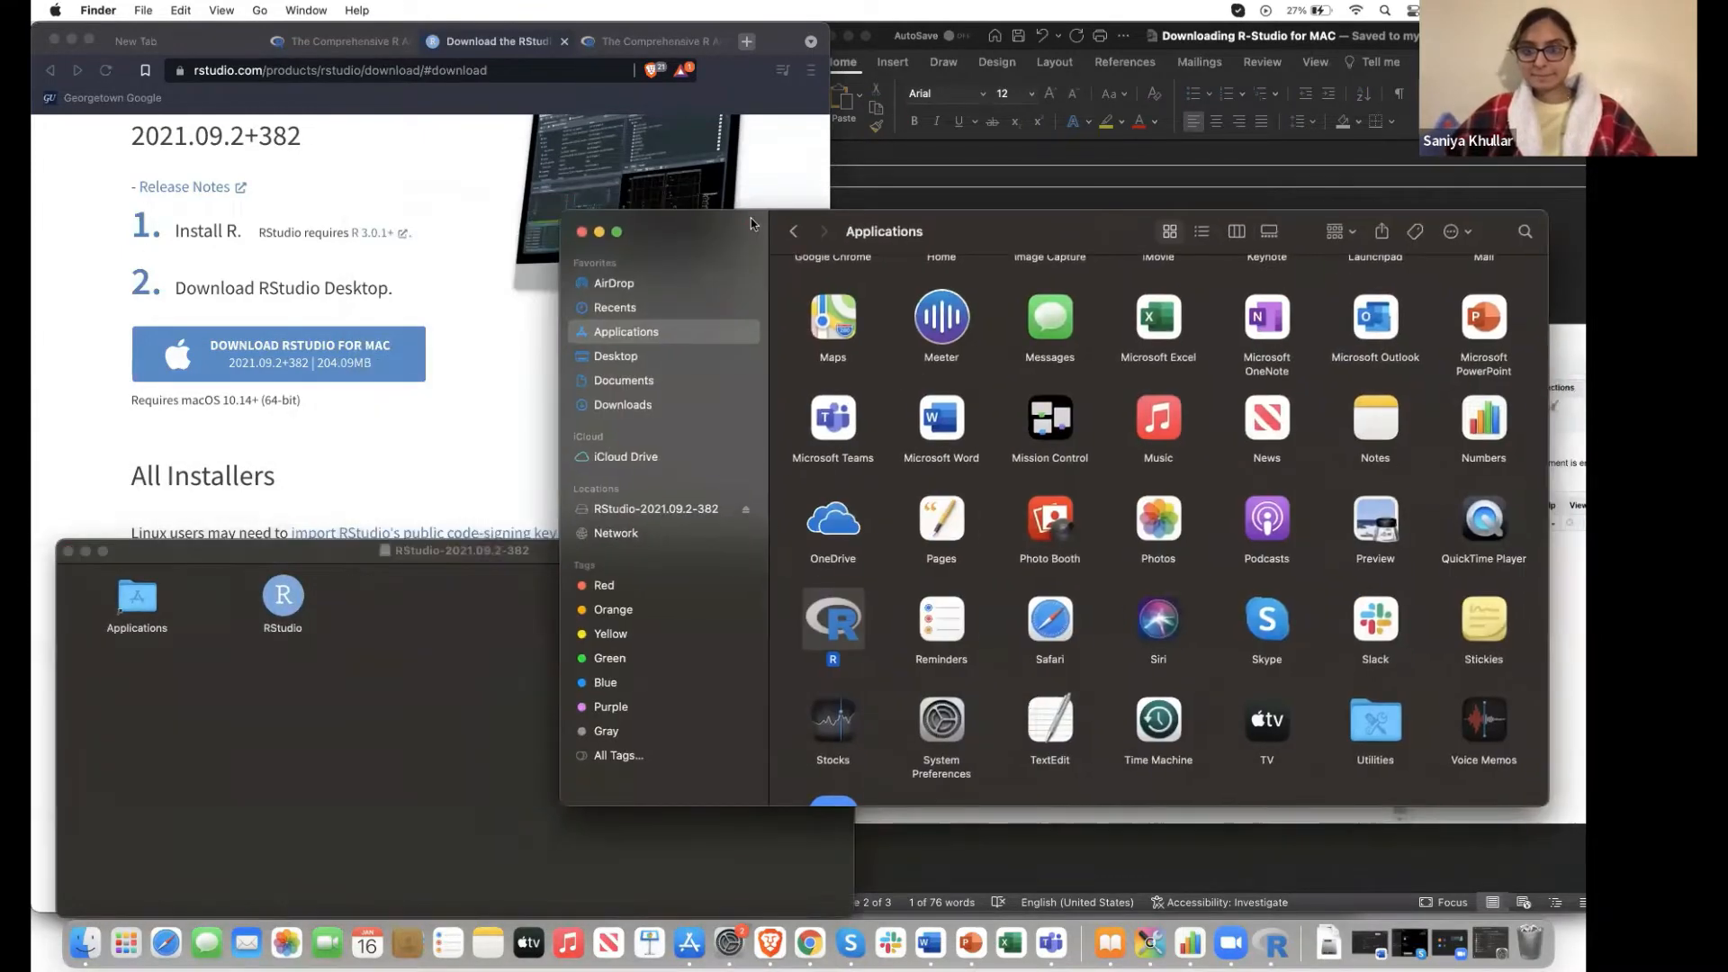
Search for "rstudio" in Finder and limit the search to the Applications folder
{"action": "scroll", "coordinate": [1023, 526], "scroll_direction": "down", "scroll_amount": 2}
{"action": "scroll", "coordinate": [1023, 527], "scroll_direction": "up", "scroll_amount": 8}
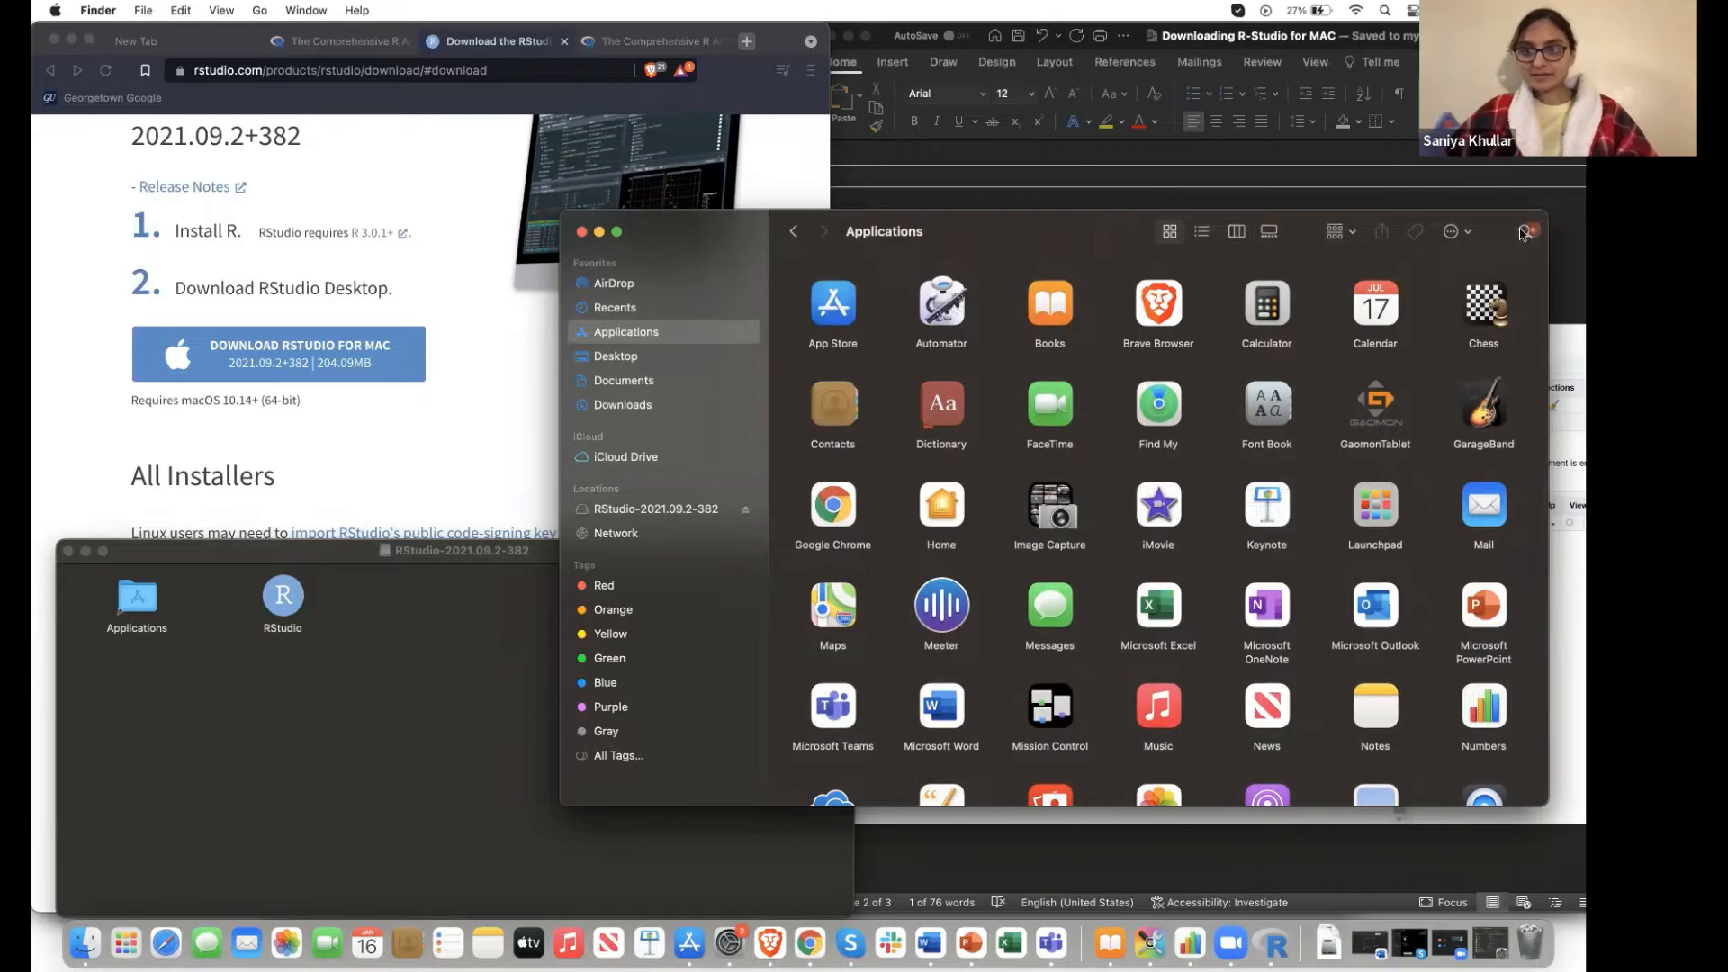
{"action": "left_click", "coordinate": [1522, 232]}
{"action": "type", "text": "rstudio"}
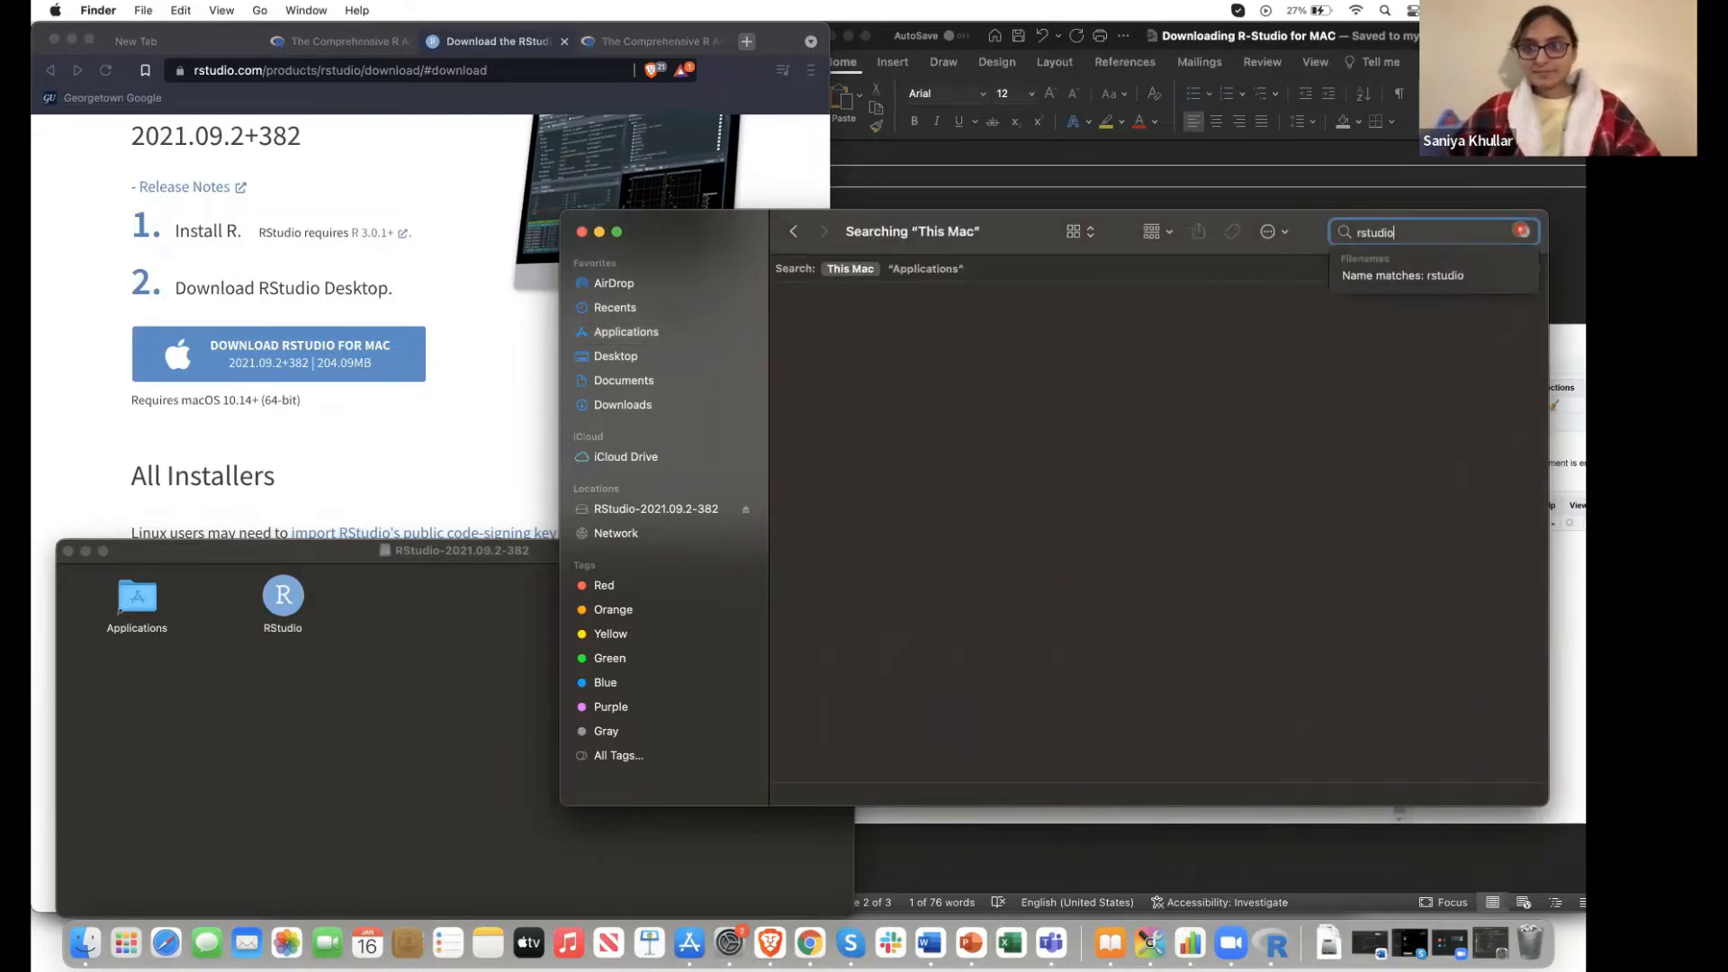
{"action": "key", "text": "Return"}
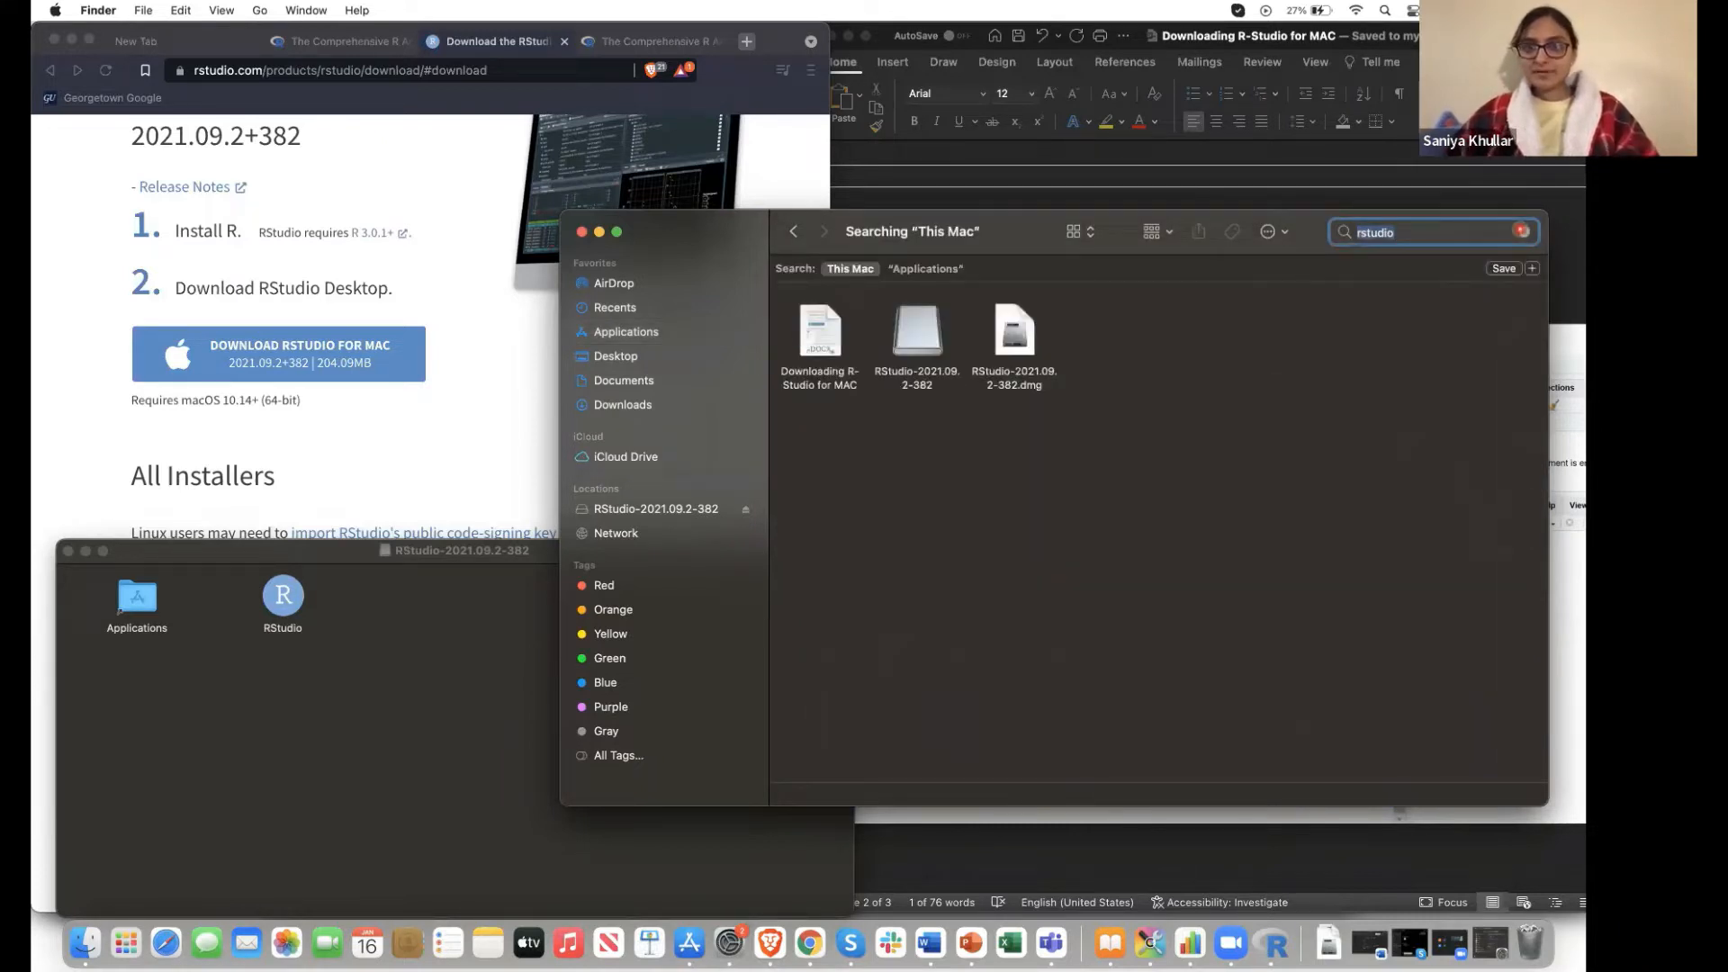
{"action": "left_click", "coordinate": [927, 268]}
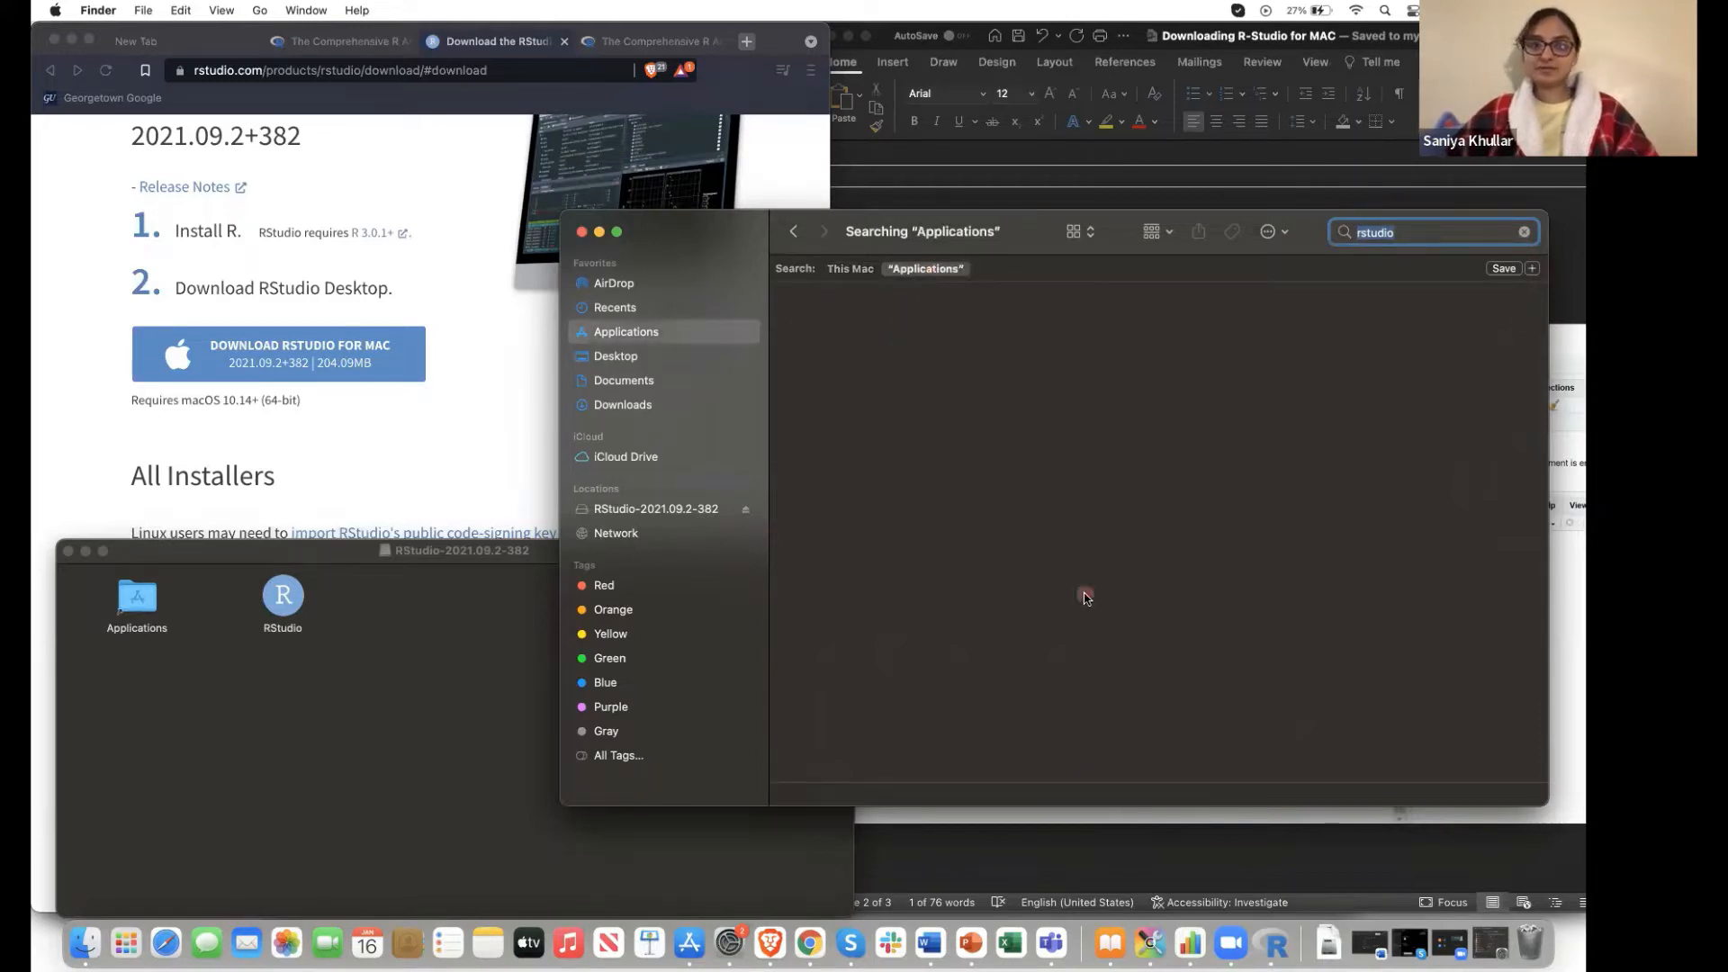
Select RStudio in the disk image window and mark the way from it to the Applications folder with a screen annotation
{"action": "left_click", "coordinate": [293, 591]}
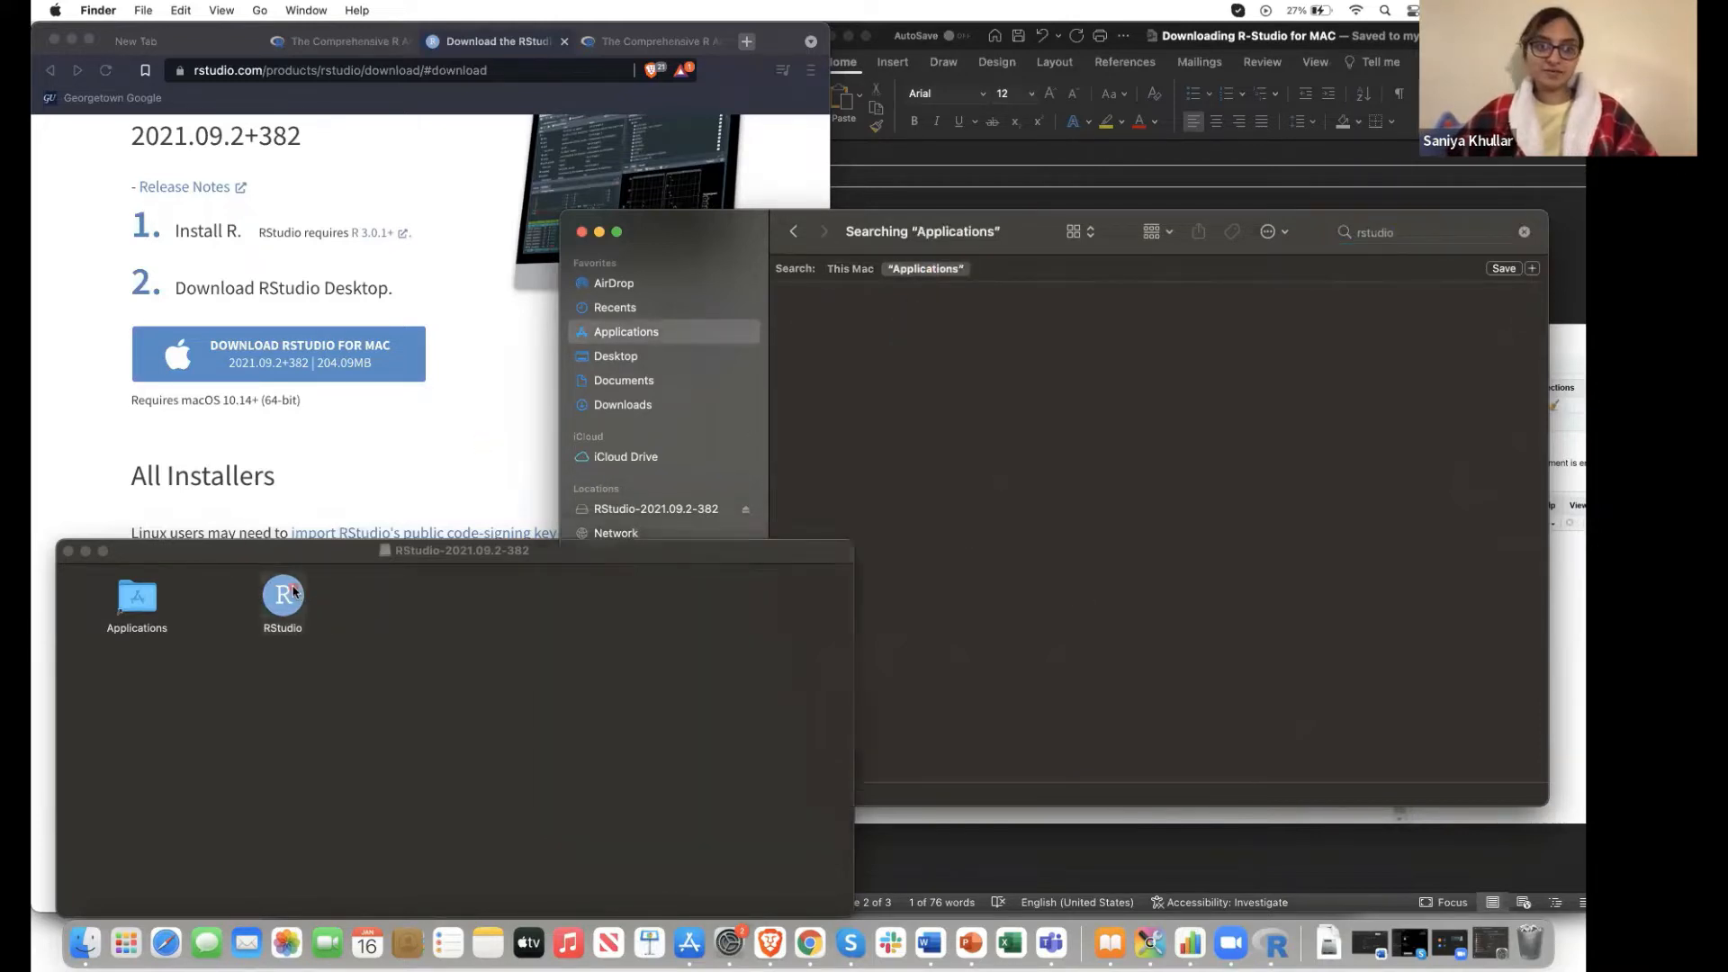
{"action": "left_click", "coordinate": [294, 591]}
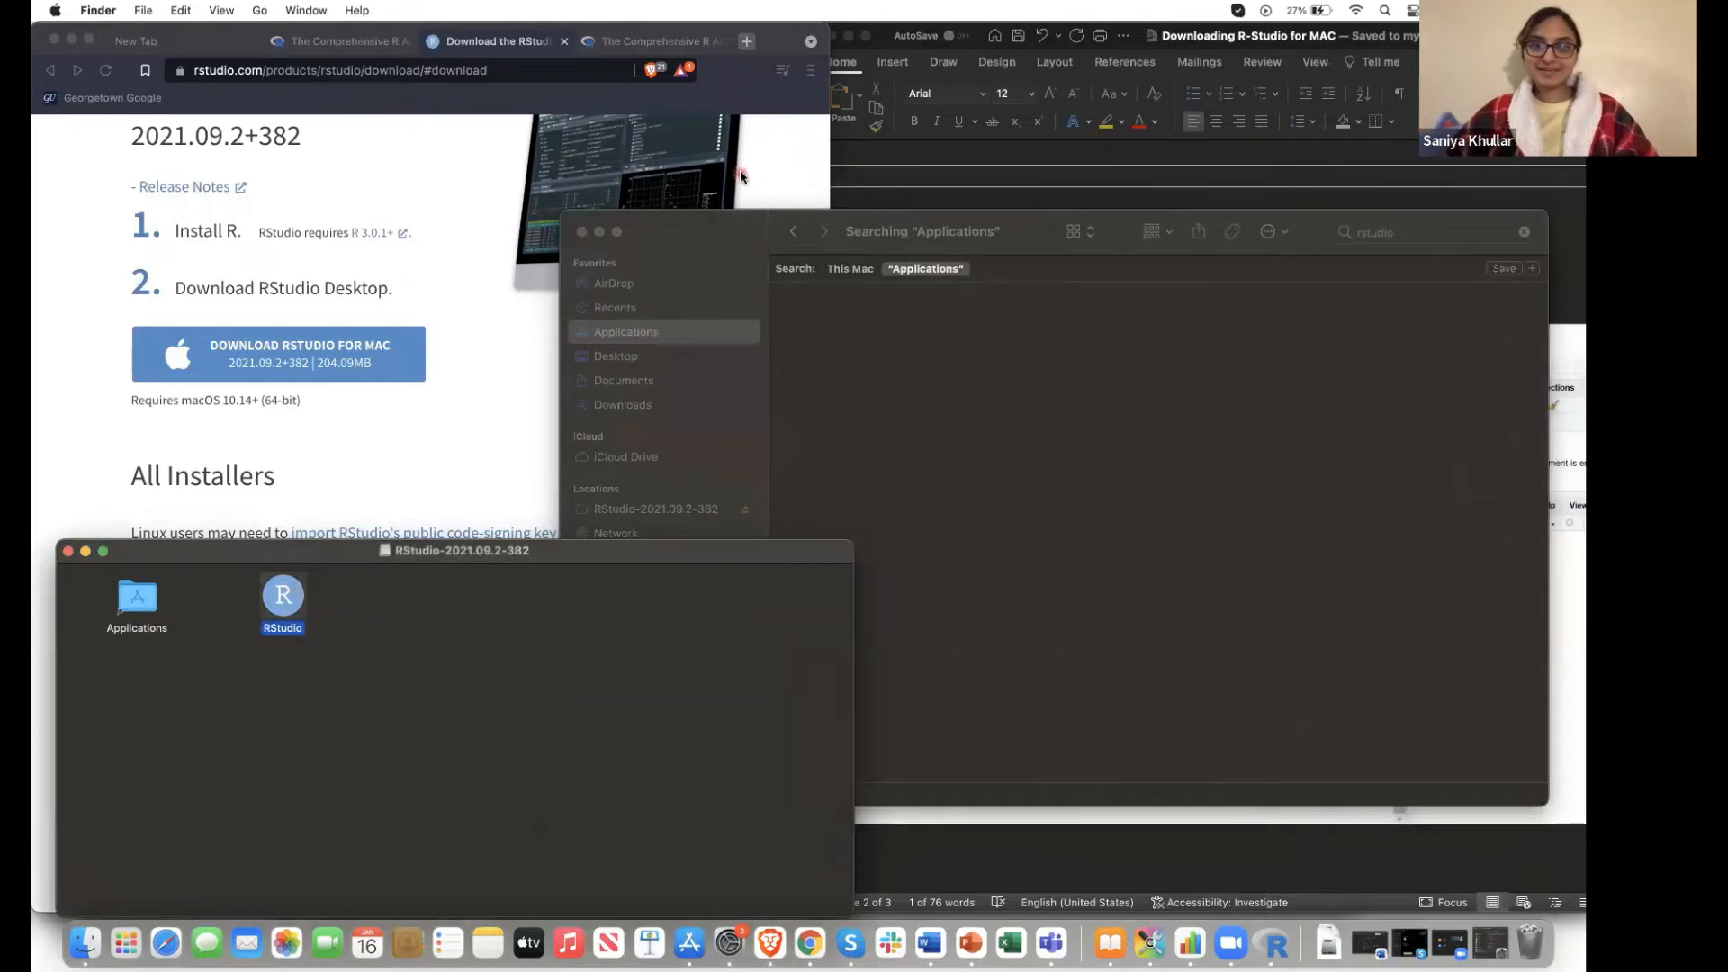
{"action": "left_click", "coordinate": [696, 211]}
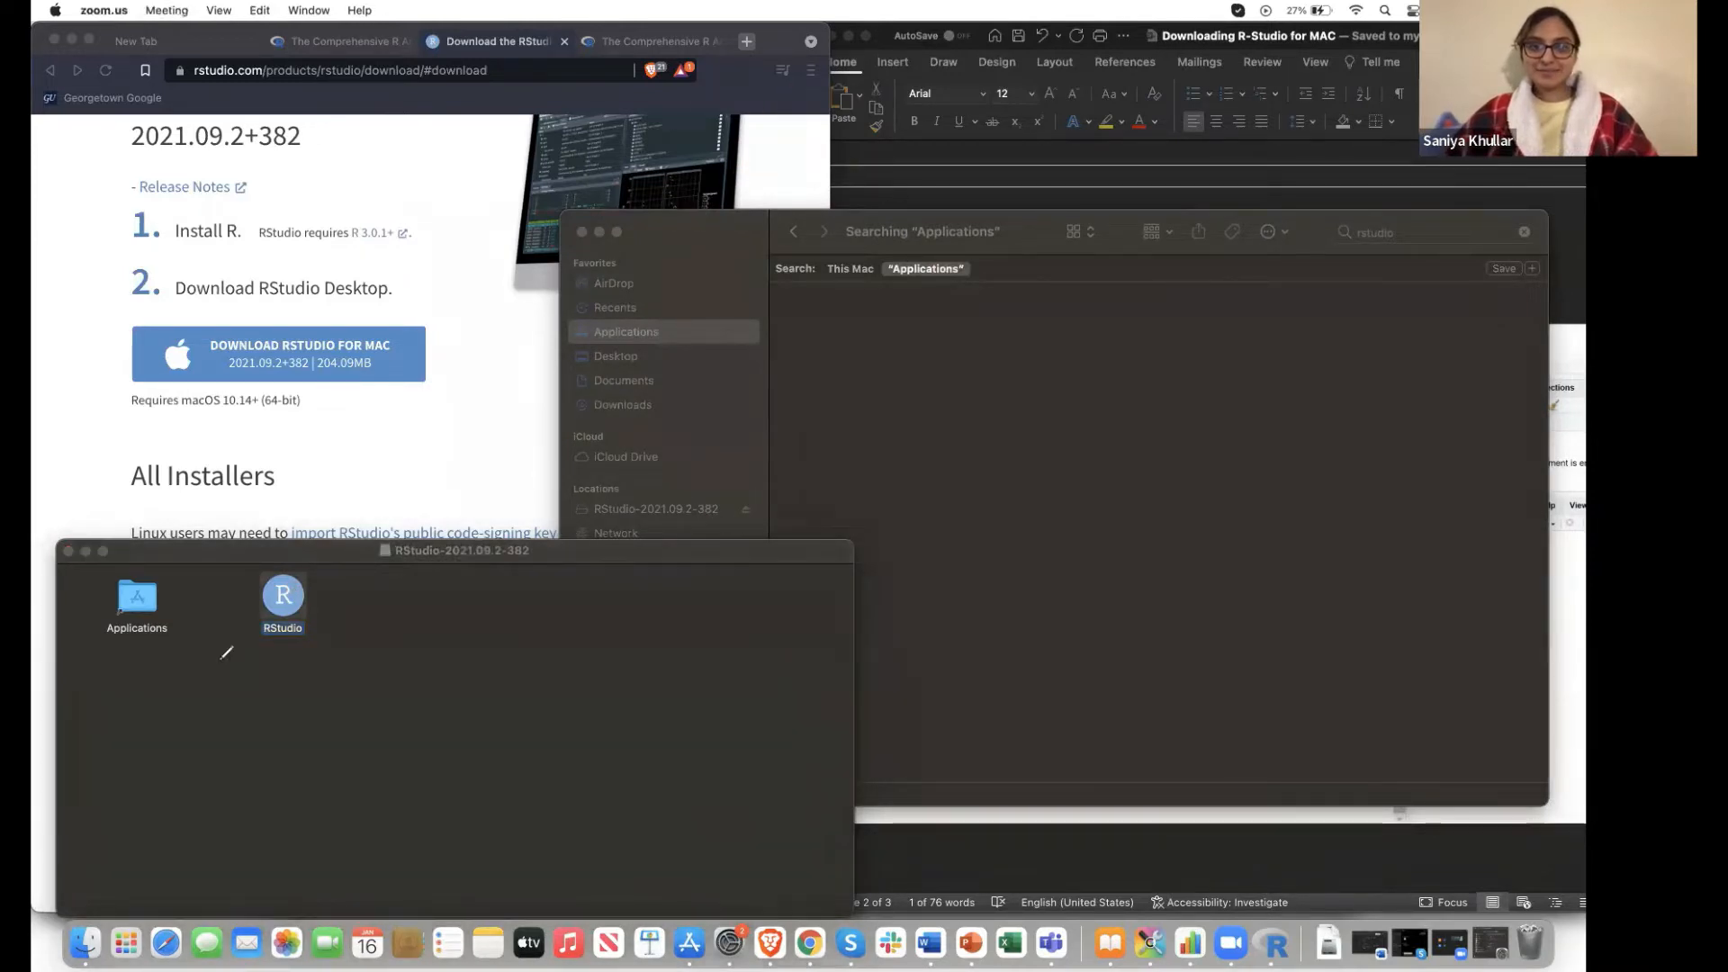
{"action": "mouse_move", "coordinate": [259, 585]}
{"action": "left_mouse_down"}
{"action": "mouse_move", "coordinate": [214, 566]}
{"action": "mouse_move", "coordinate": [164, 580]}
{"action": "mouse_move", "coordinate": [179, 579]}
{"action": "left_mouse_up"}
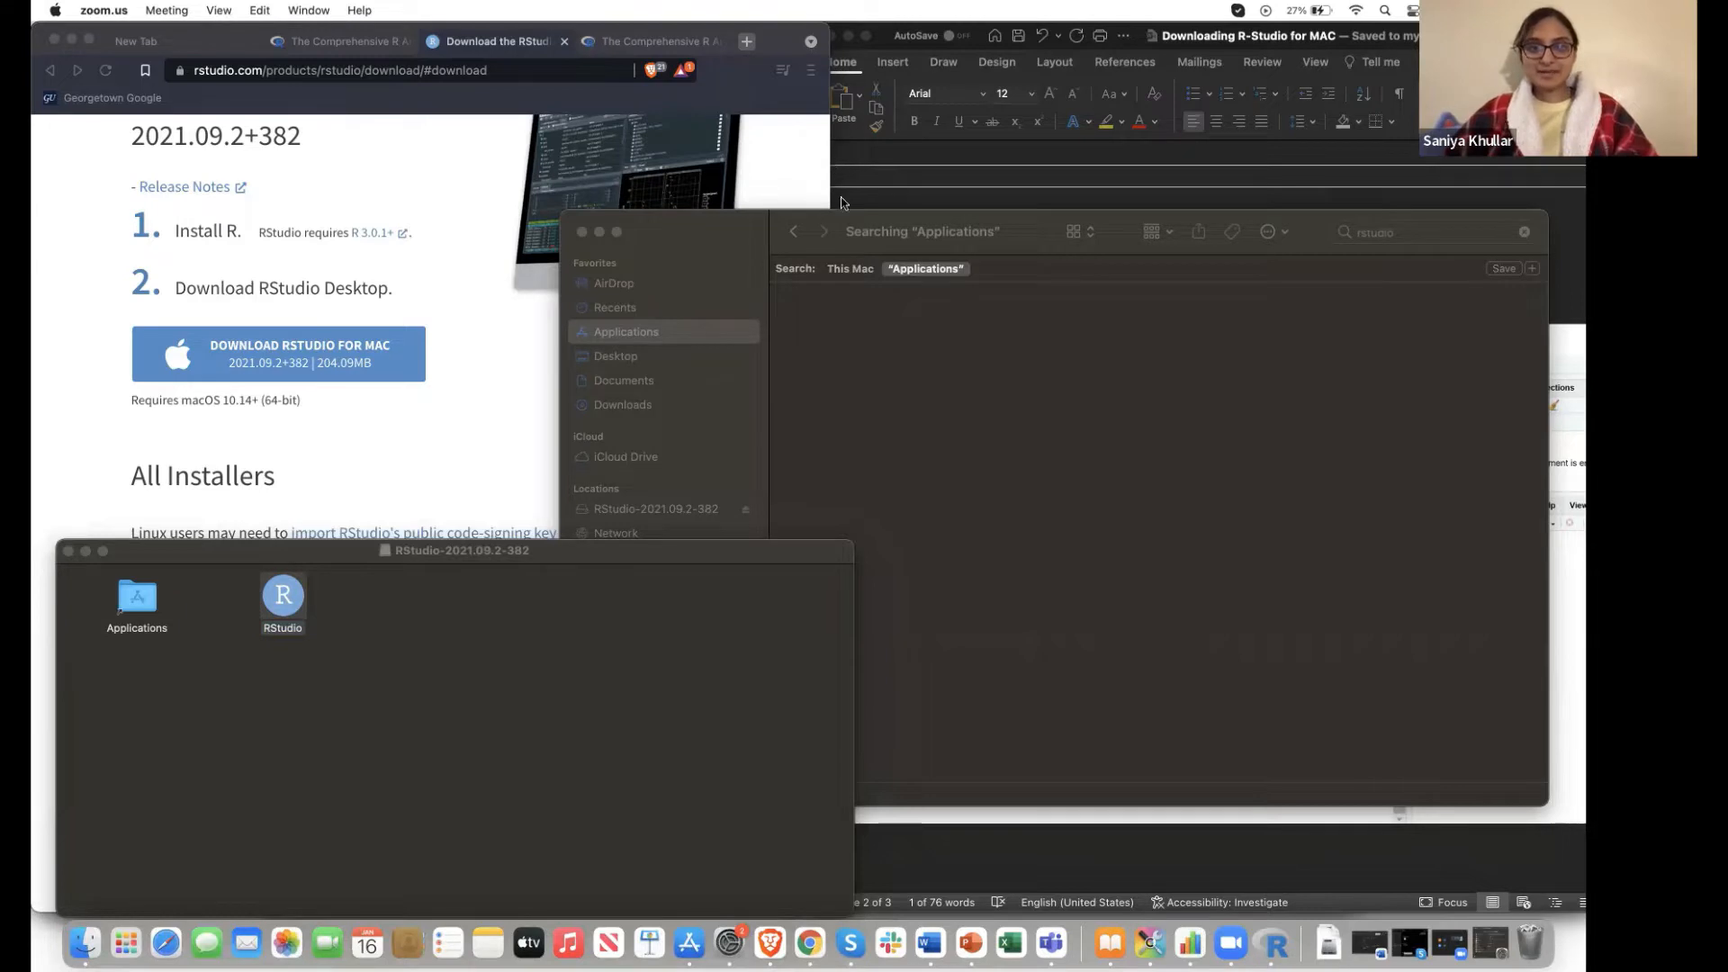
Install RStudio from the disk image into the Applications folder and launch it
{"action": "mouse_move", "coordinate": [282, 599]}
{"action": "left_mouse_down"}
{"action": "mouse_move", "coordinate": [126, 601]}
{"action": "mouse_move", "coordinate": [261, 614]}
{"action": "left_mouse_up"}
{"action": "left_click", "coordinate": [391, 654]}
{"action": "left_click", "coordinate": [1350, 348]}
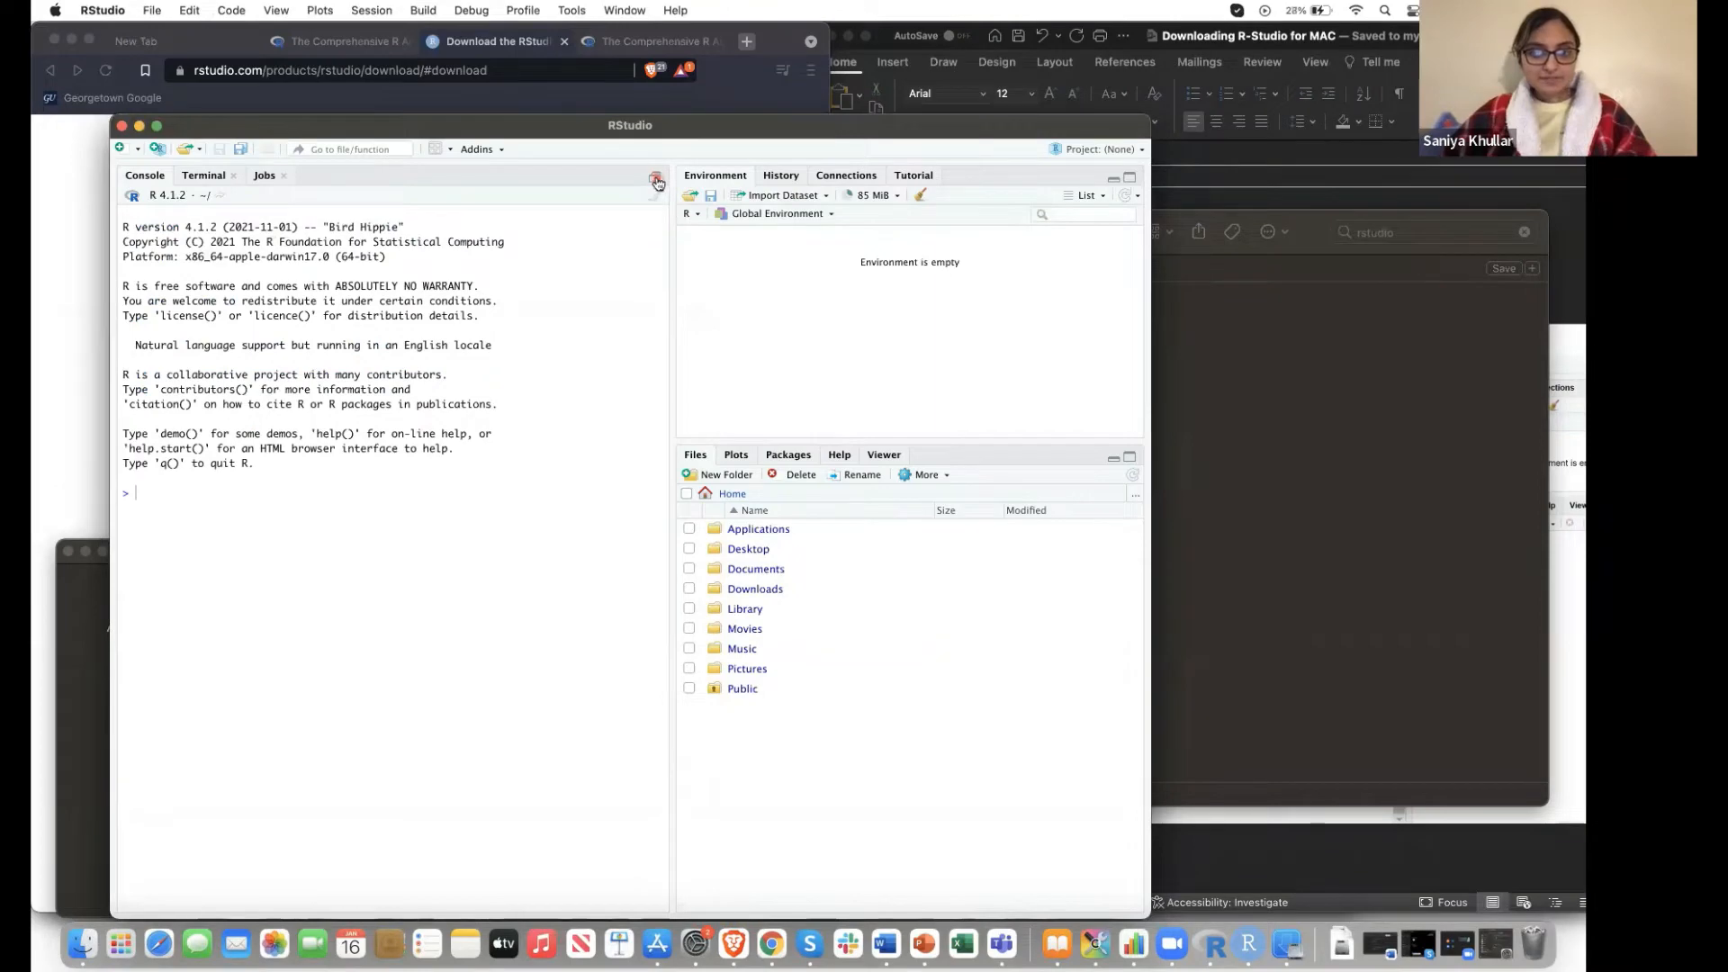
Show the script editor pane above the console, and compare RStudio's layout with the screenshot in the Word document
{"action": "left_click", "coordinate": [656, 180]}
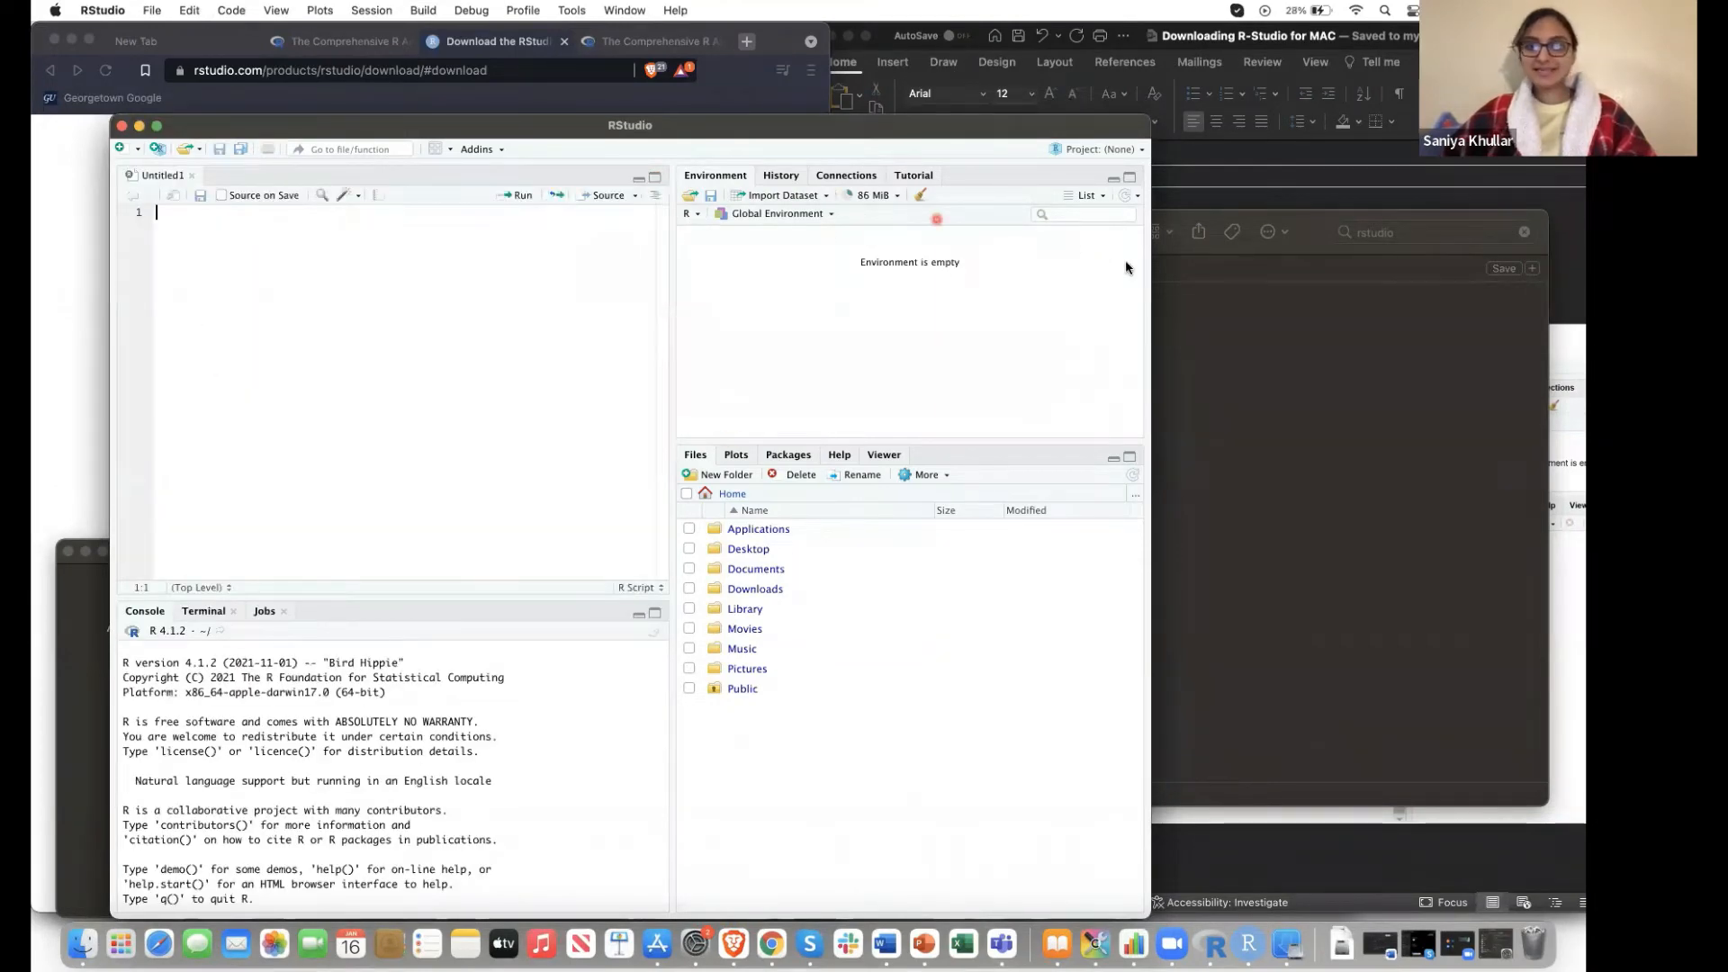
{"action": "left_click", "coordinate": [1573, 525]}
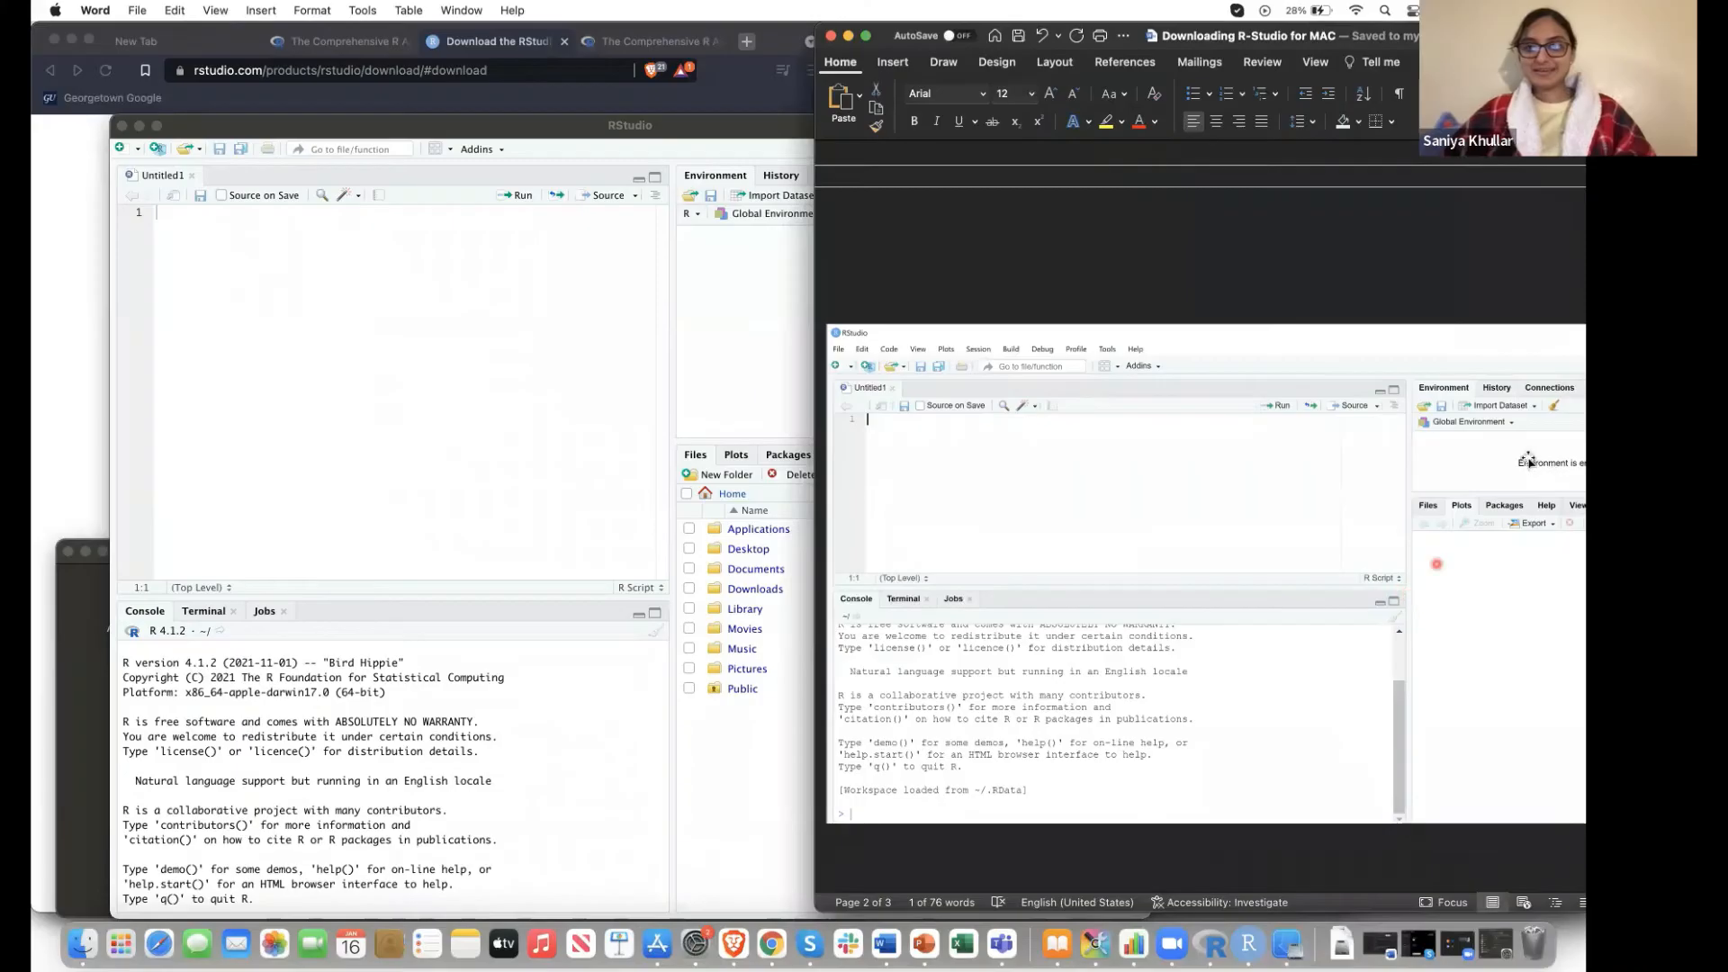
{"action": "left_click_drag", "start_coordinate": [419, 124], "coordinate": [342, 97]}
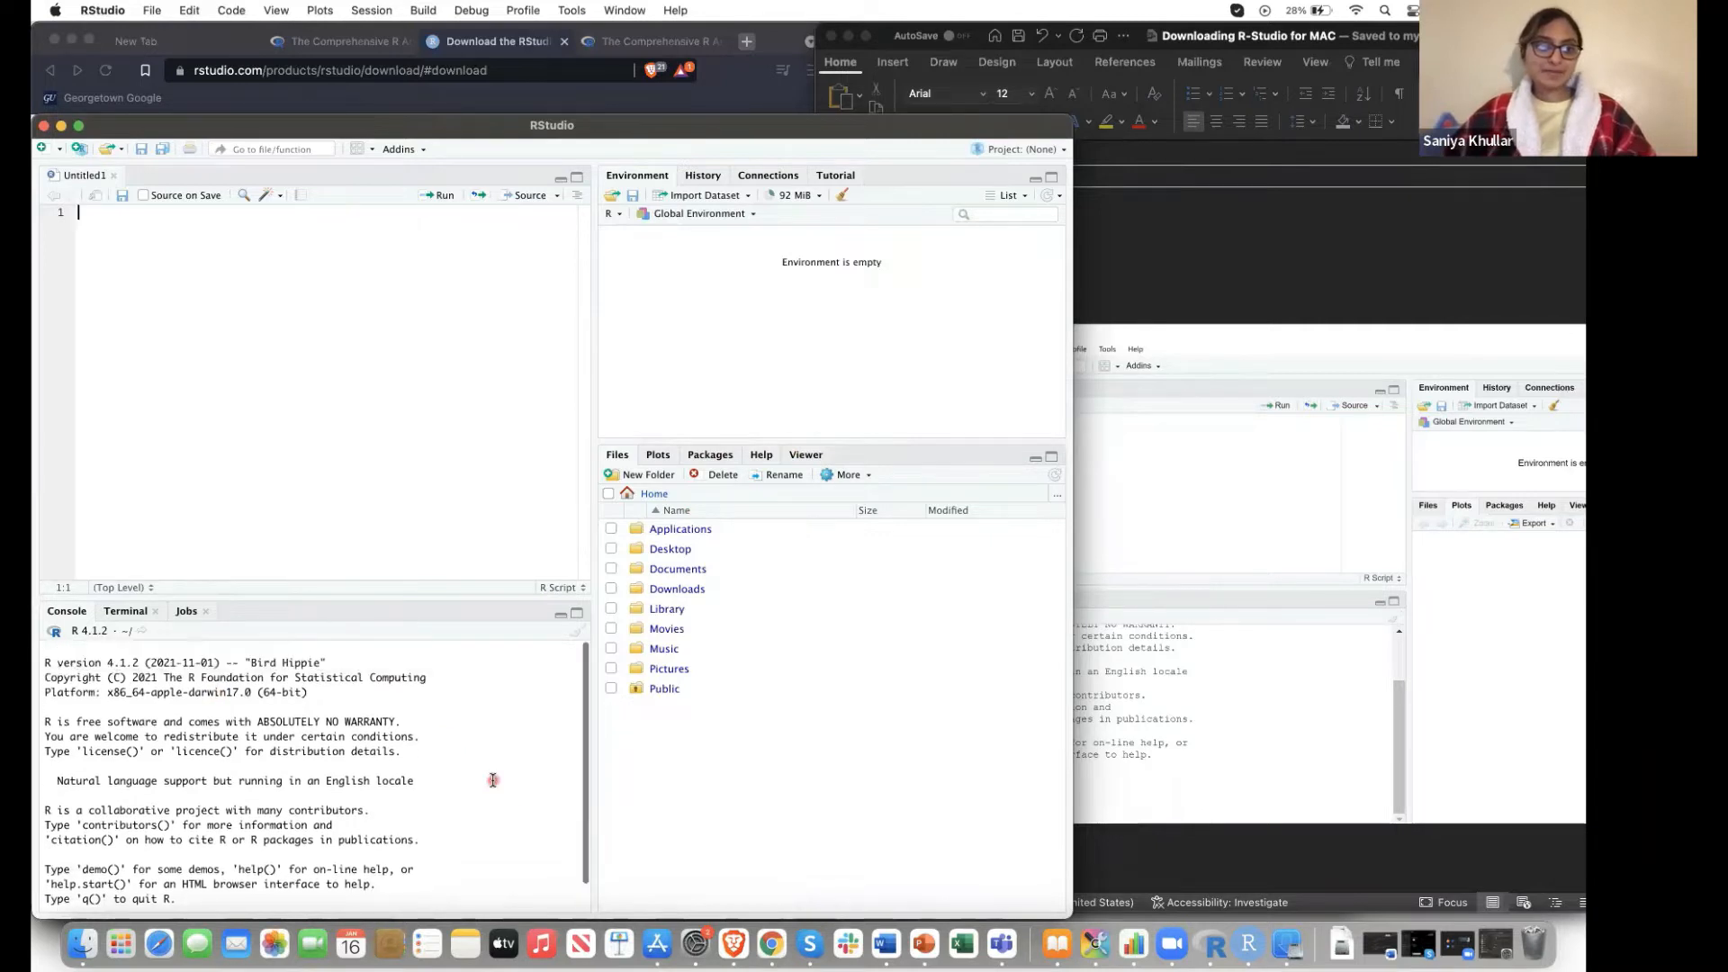
{"action": "left_click", "coordinate": [1304, 670]}
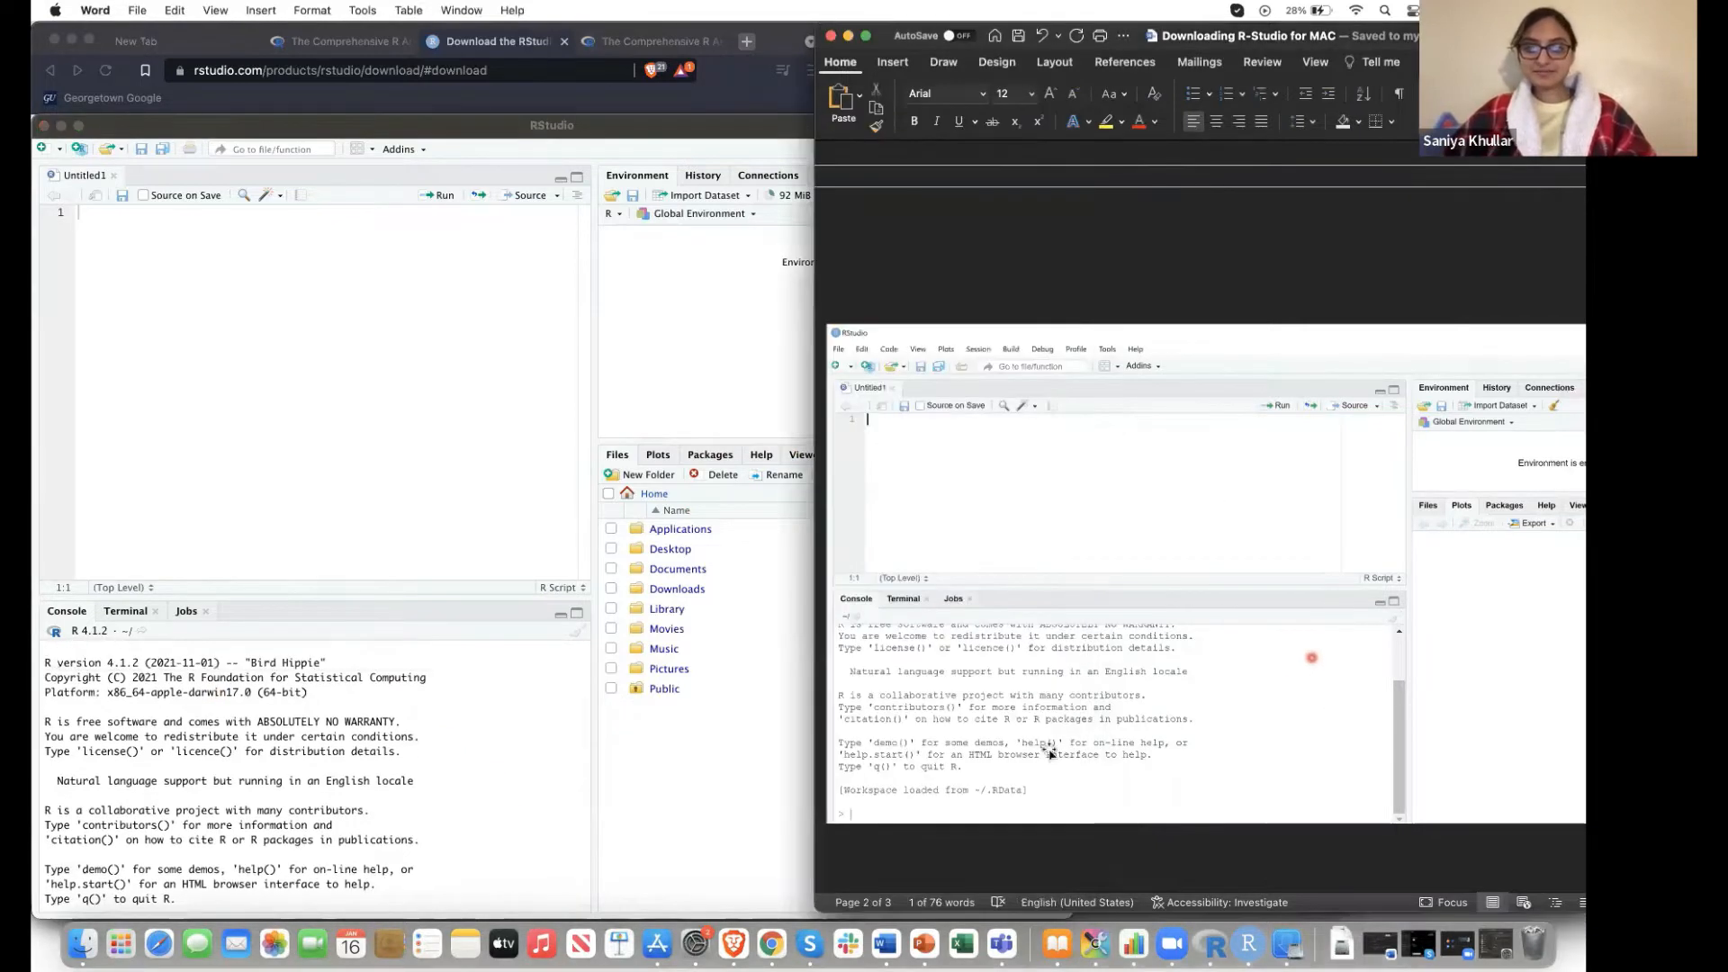
{"action": "scroll", "coordinate": [1057, 754], "scroll_direction": "up", "scroll_amount": 1}
{"action": "scroll", "coordinate": [1055, 747], "scroll_direction": "down", "scroll_amount": 3}
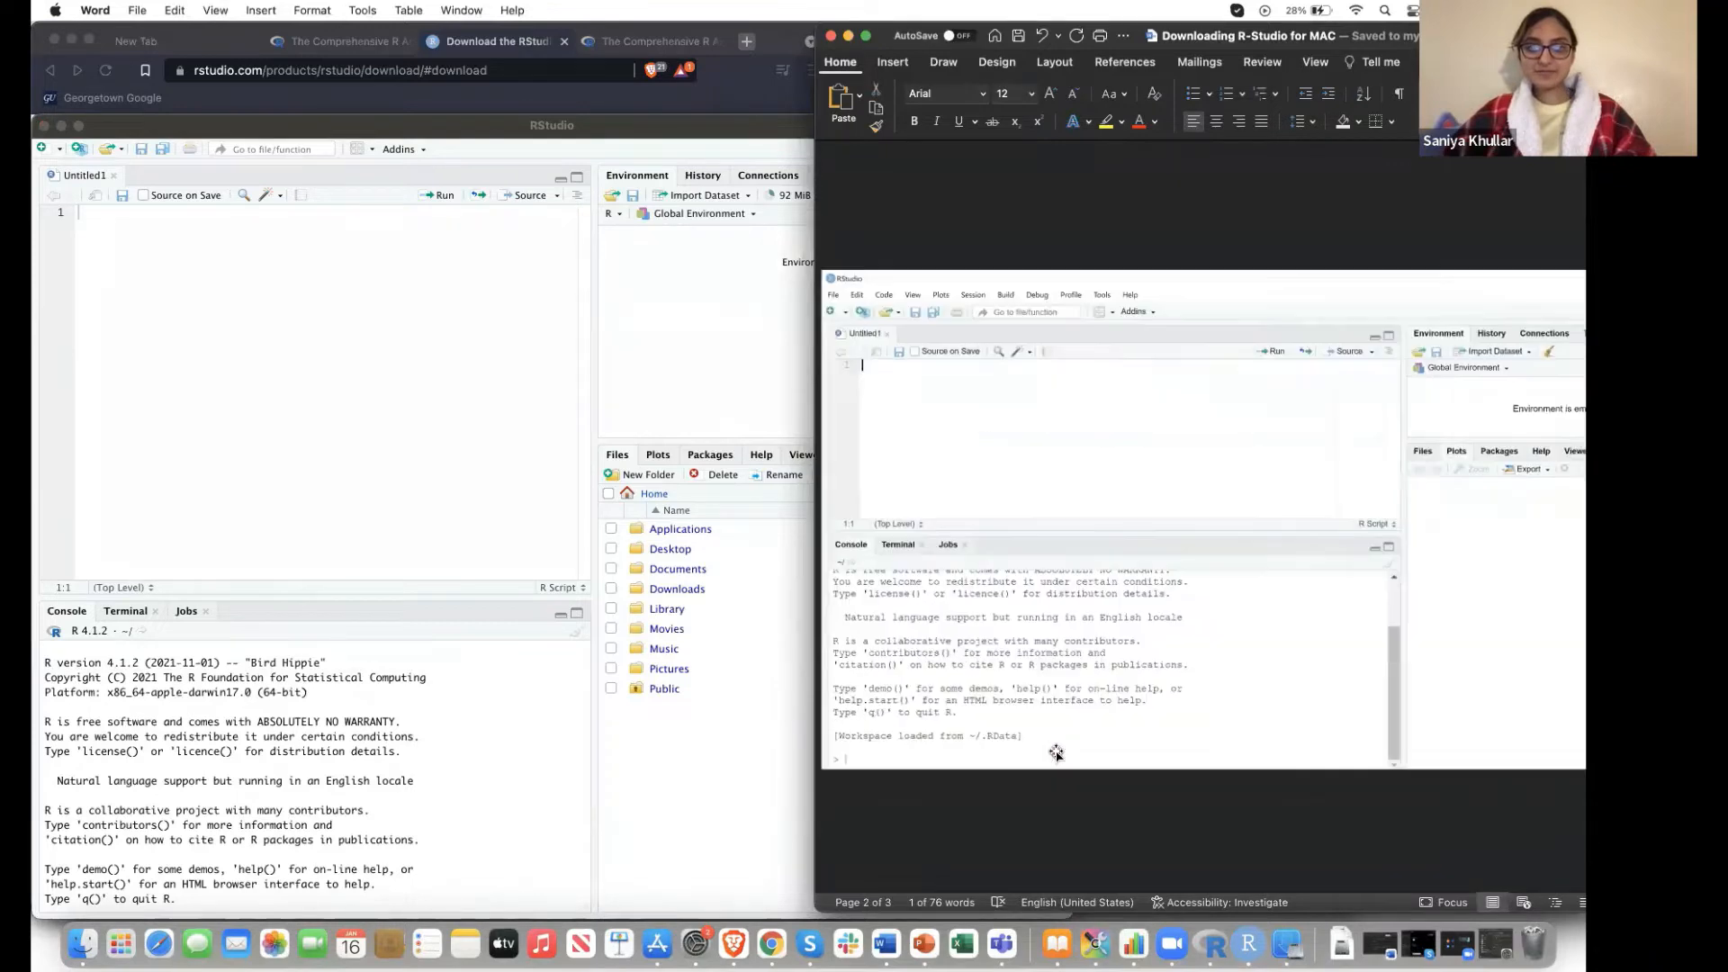
{"action": "left_click", "coordinate": [391, 309]}
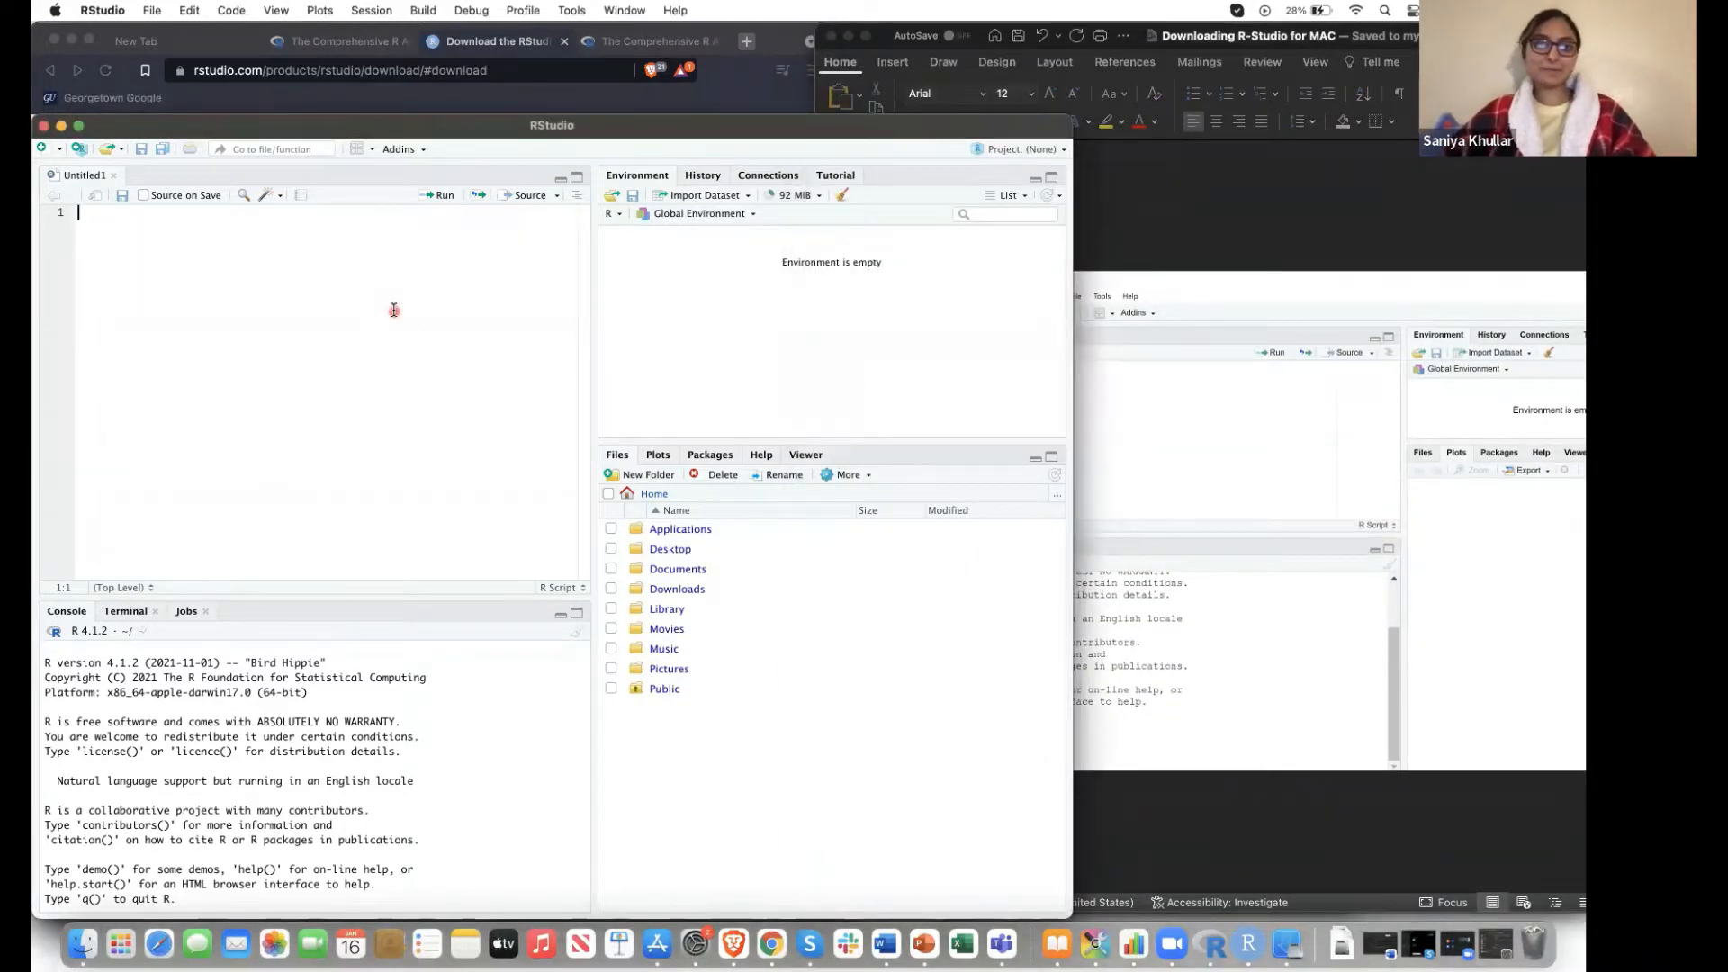
Look through the System Library package list in RStudio, checking which packages are installed and which are loaded
{"action": "left_click", "coordinate": [723, 456]}
{"action": "scroll", "coordinate": [787, 729], "scroll_direction": "down", "scroll_amount": 1}
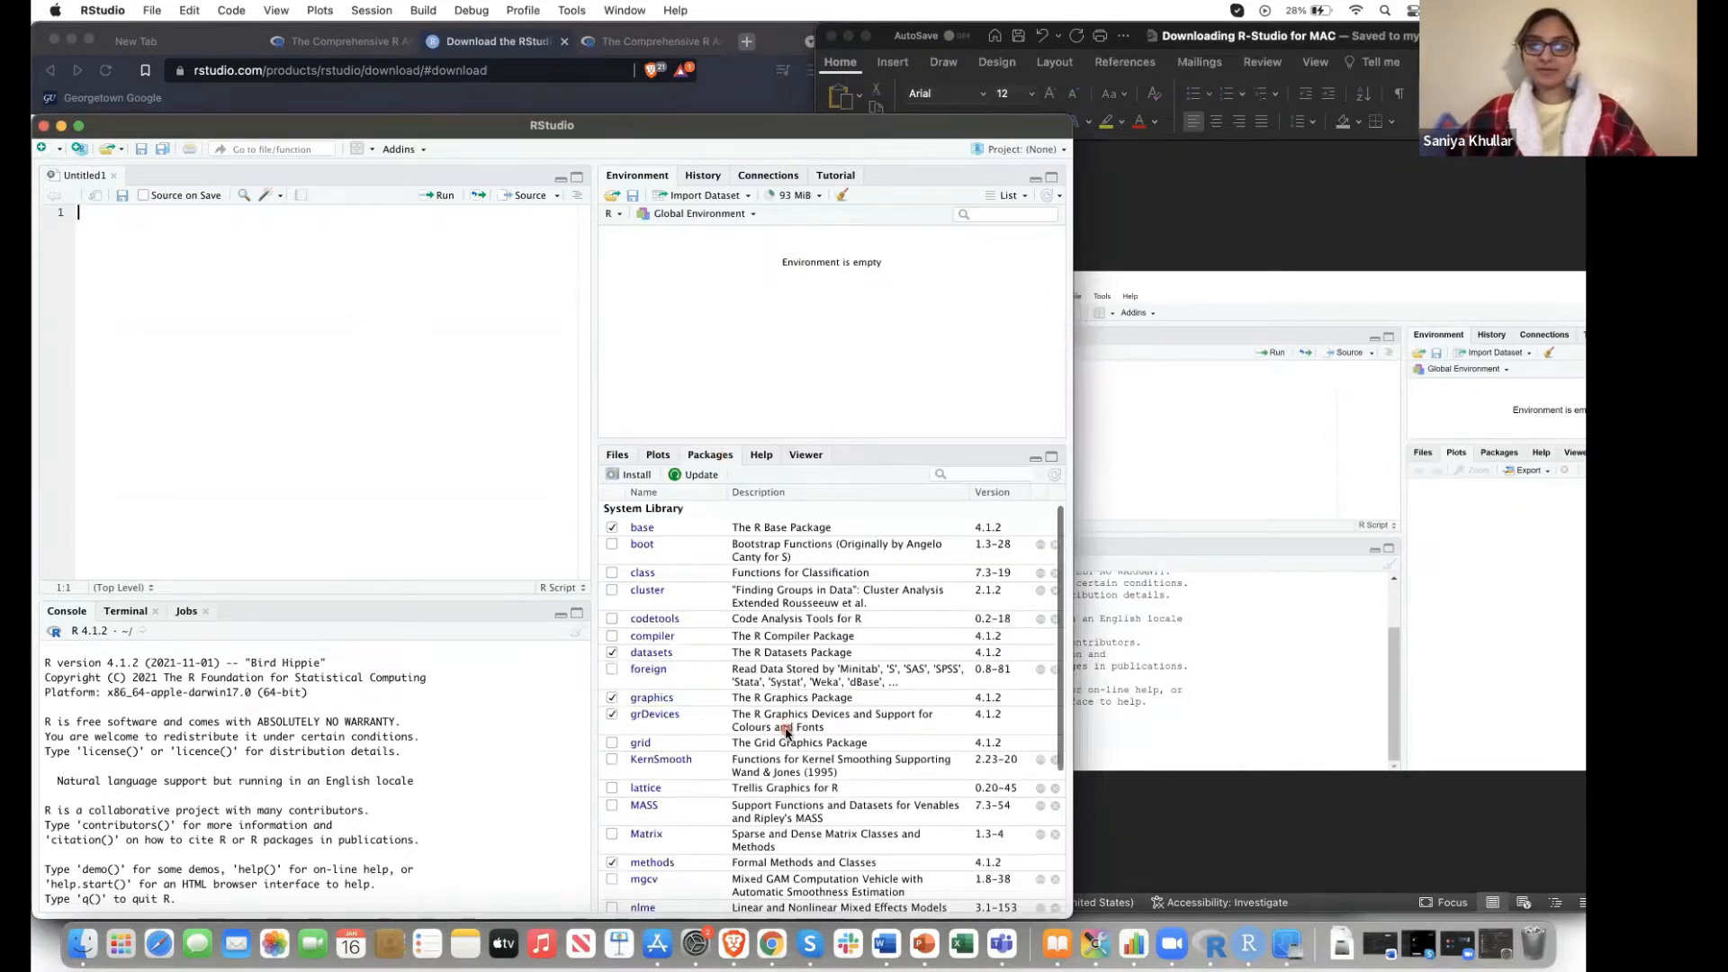
{"action": "scroll", "coordinate": [785, 510], "scroll_direction": "up", "scroll_amount": 1}
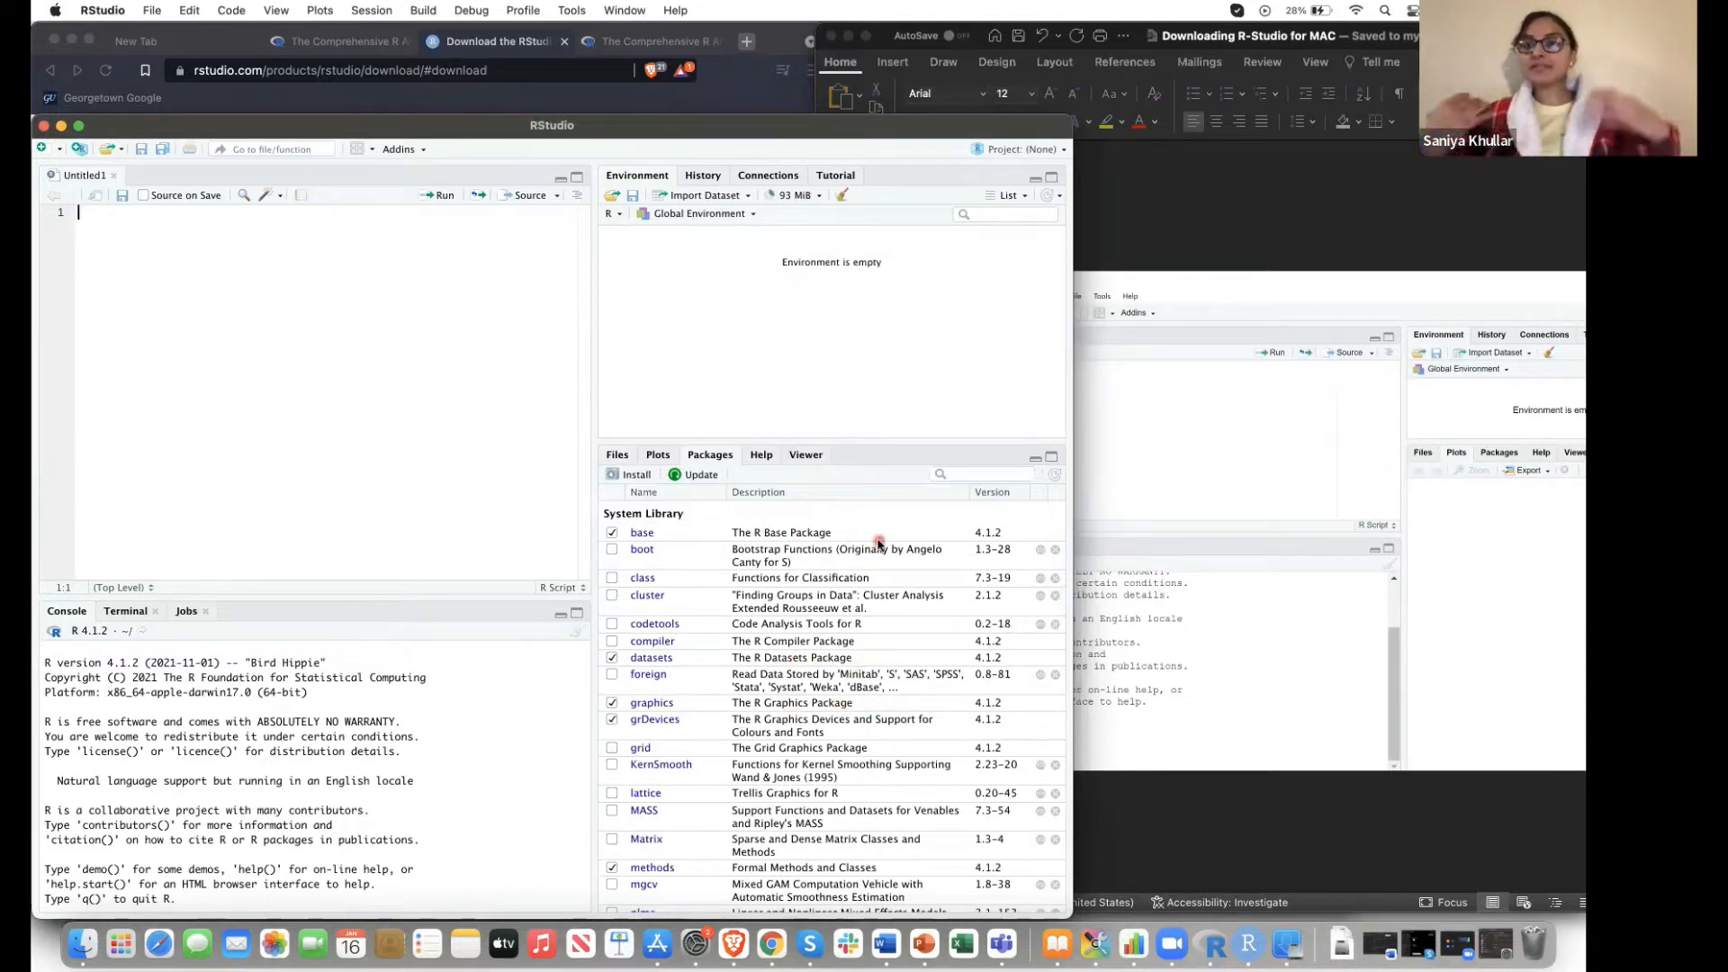
{"action": "scroll", "coordinate": [879, 543], "scroll_direction": "down", "scroll_amount": 2}
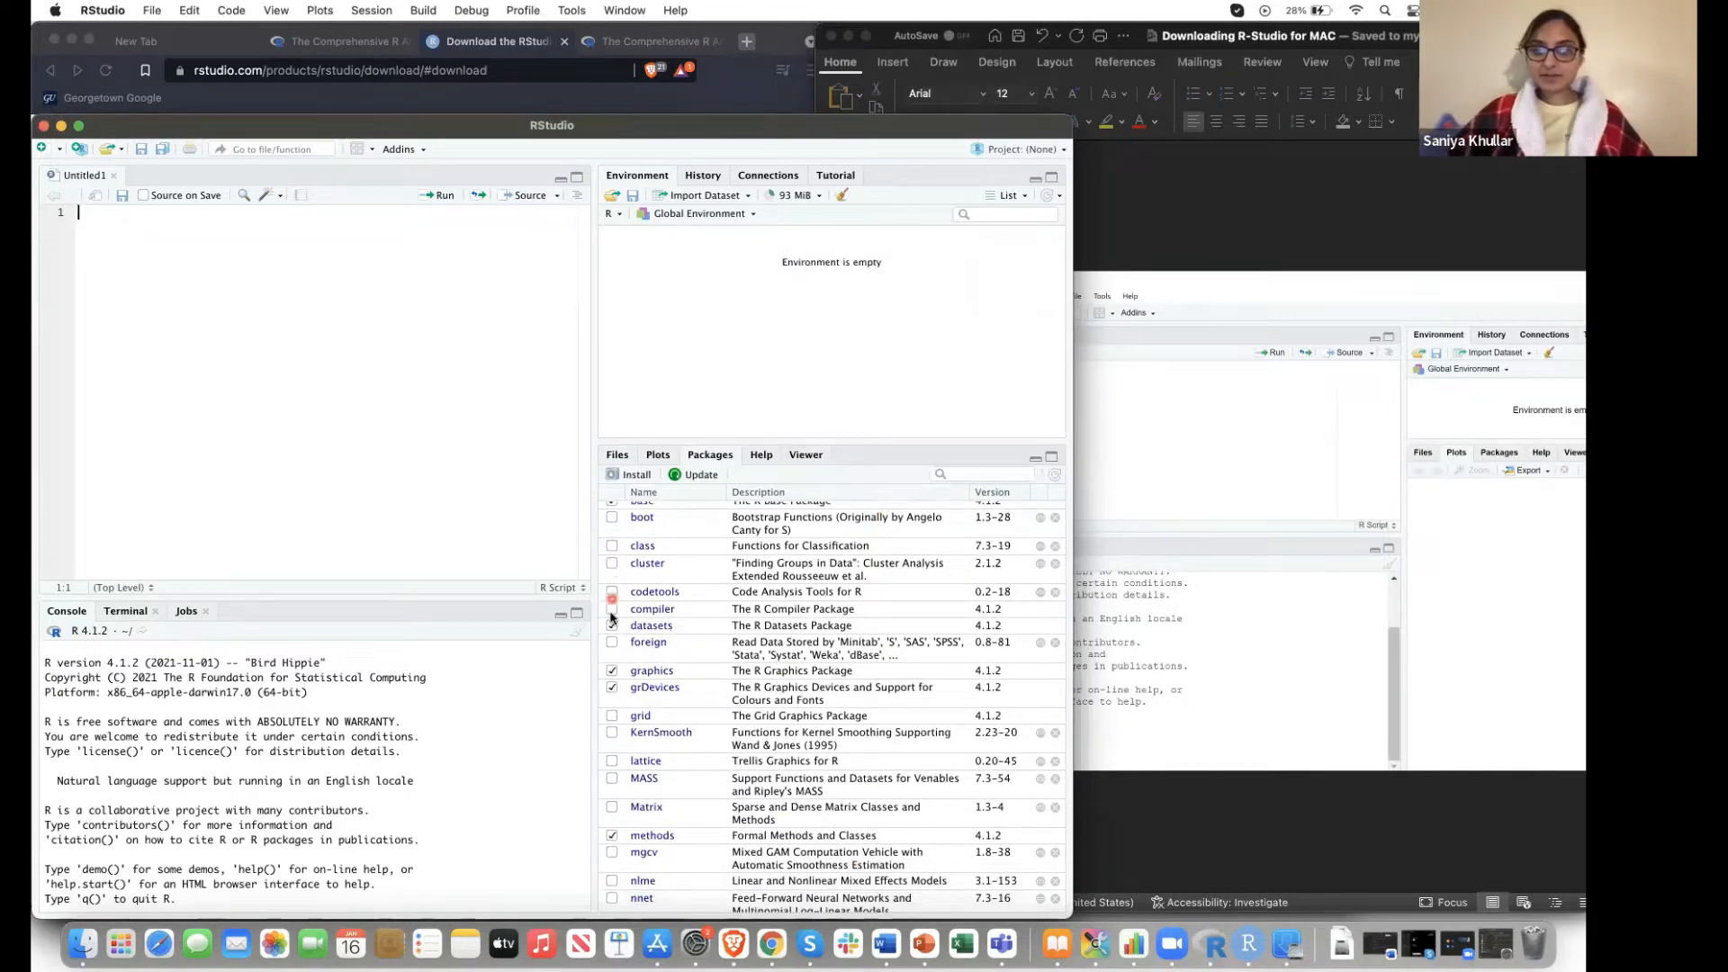
{"action": "scroll", "coordinate": [625, 754], "scroll_direction": "down", "scroll_amount": 10}
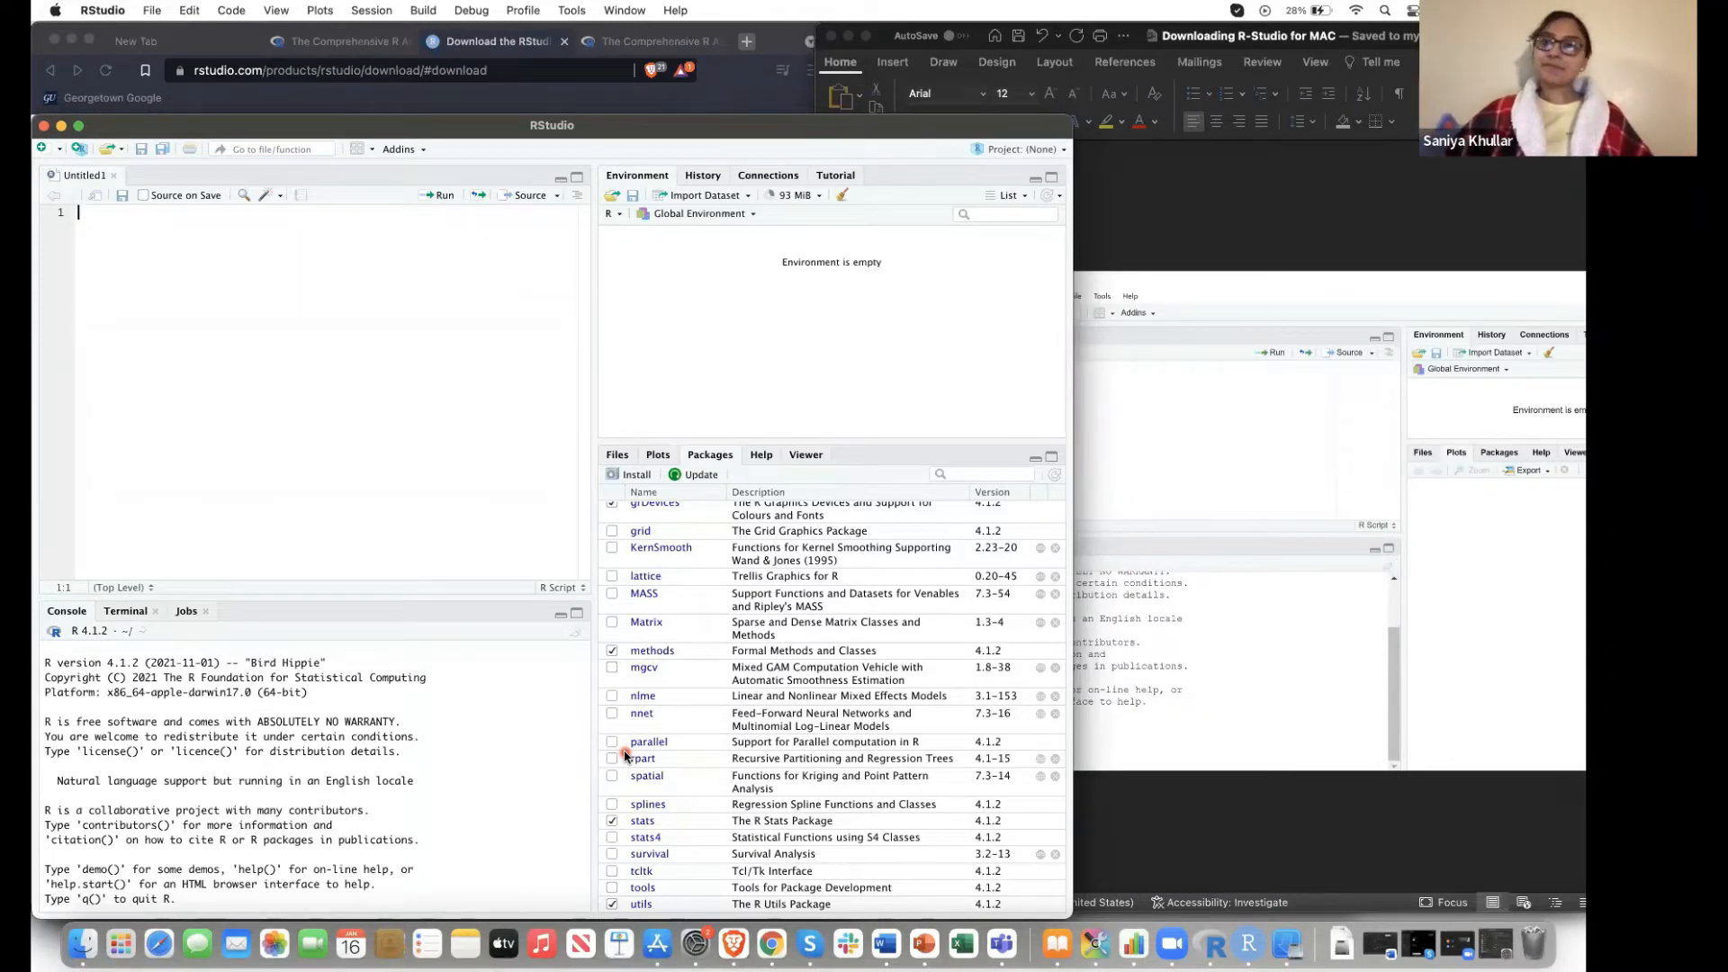
{"action": "scroll", "coordinate": [671, 810], "scroll_direction": "up", "scroll_amount": 5}
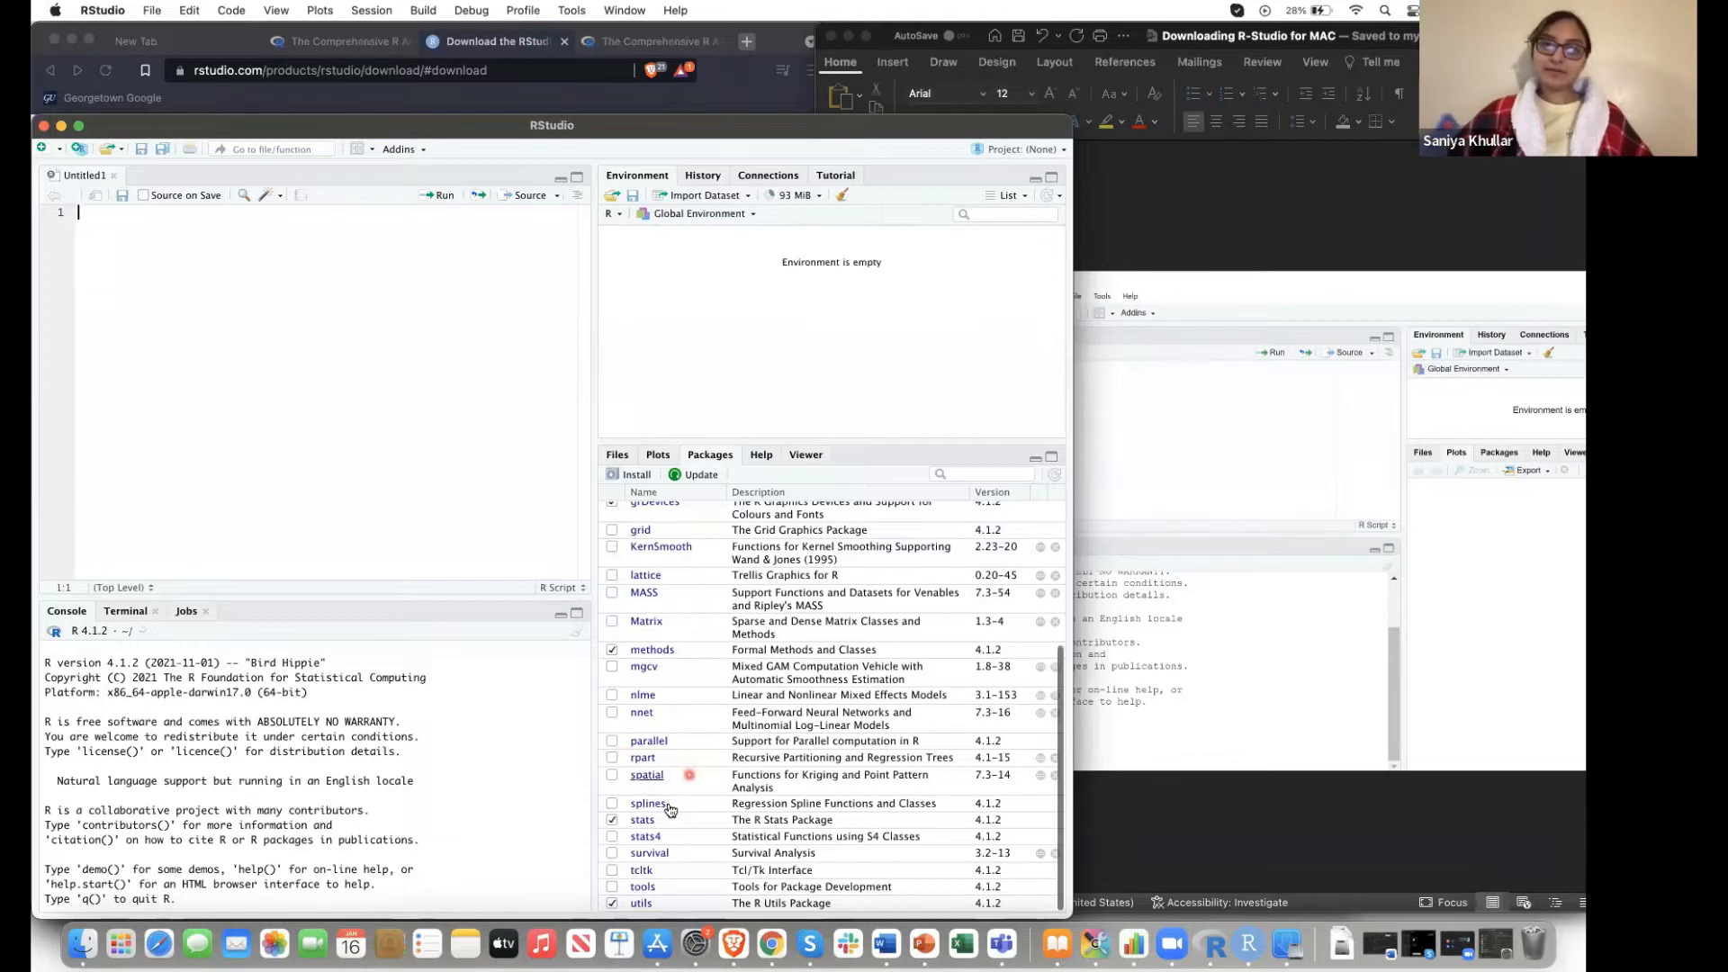
{"action": "scroll", "coordinate": [666, 589], "scroll_direction": "down", "scroll_amount": 5}
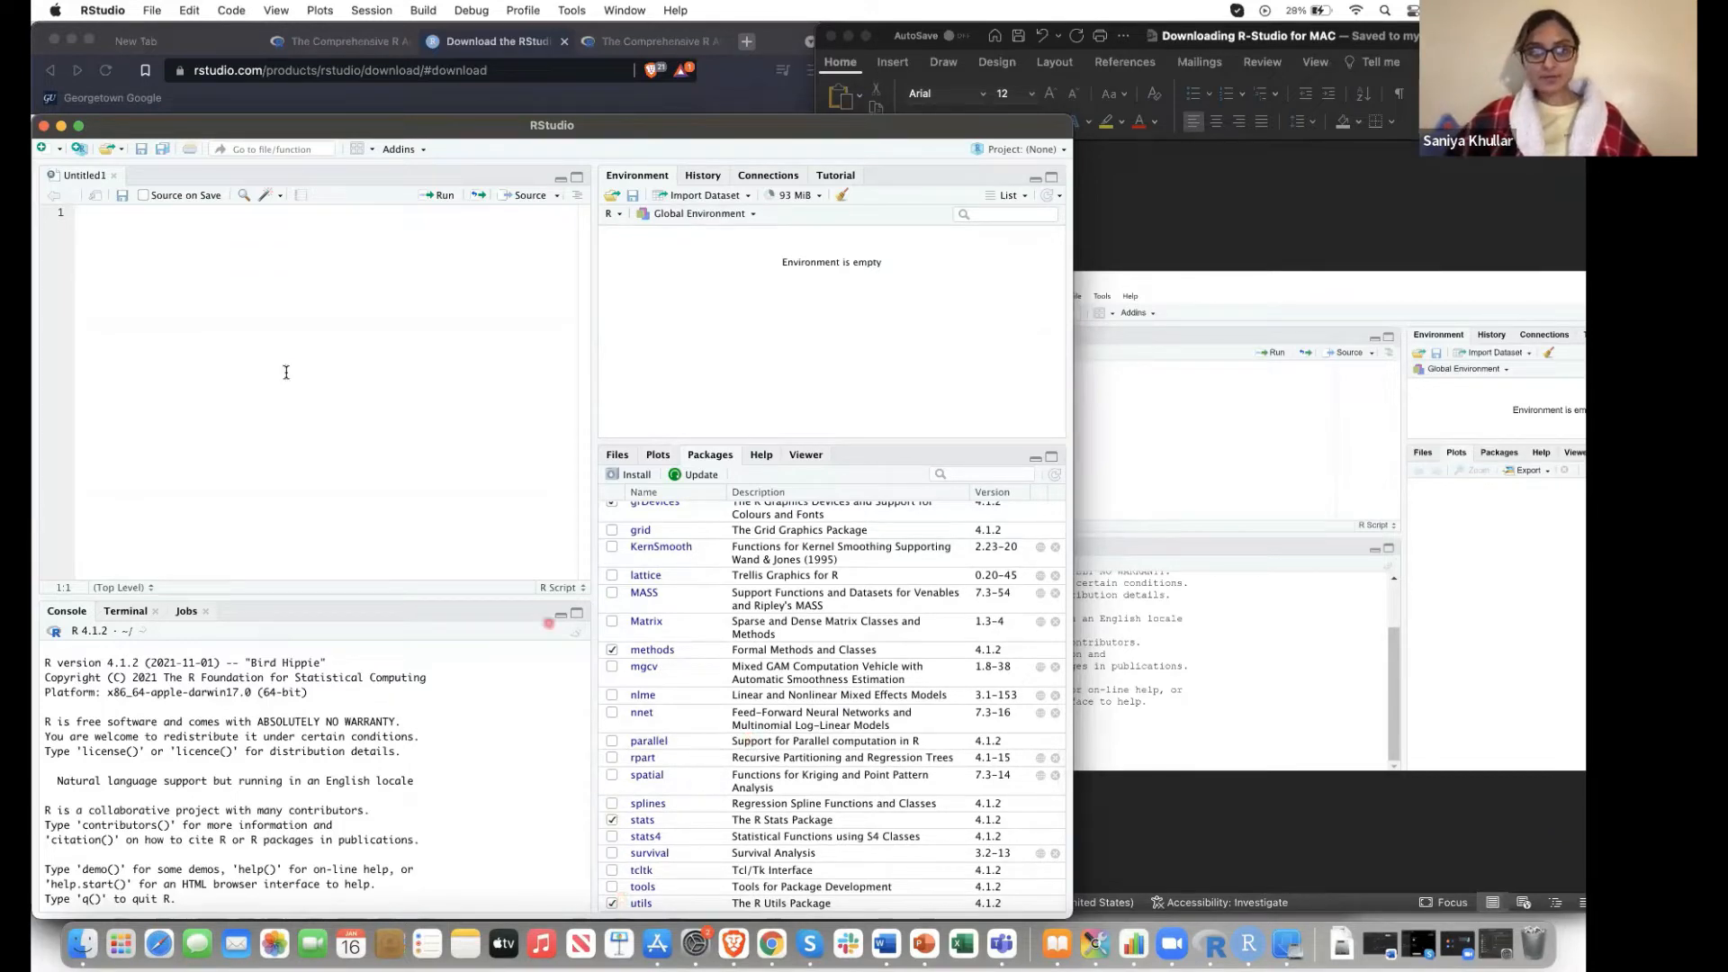
{"action": "scroll", "coordinate": [639, 733], "scroll_direction": "up", "scroll_amount": 5}
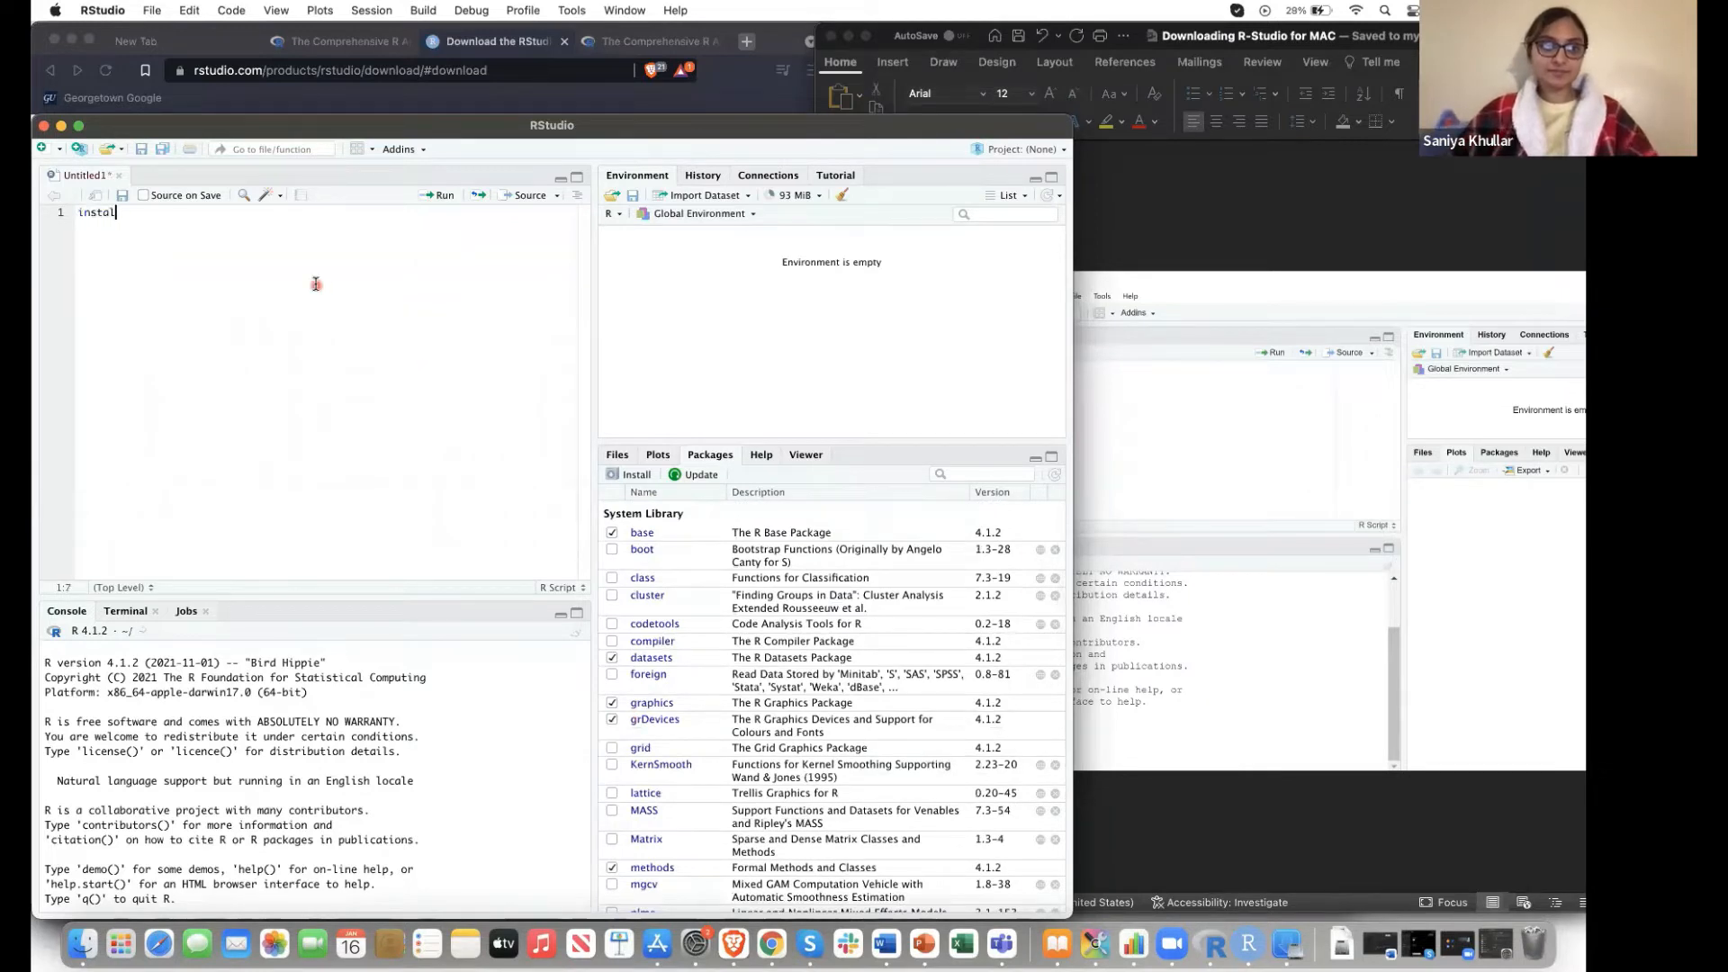
Write install.packages("ggplot2") on line 1 of the untitled script and run it
{"action": "type", "text": "l.packages(\""}
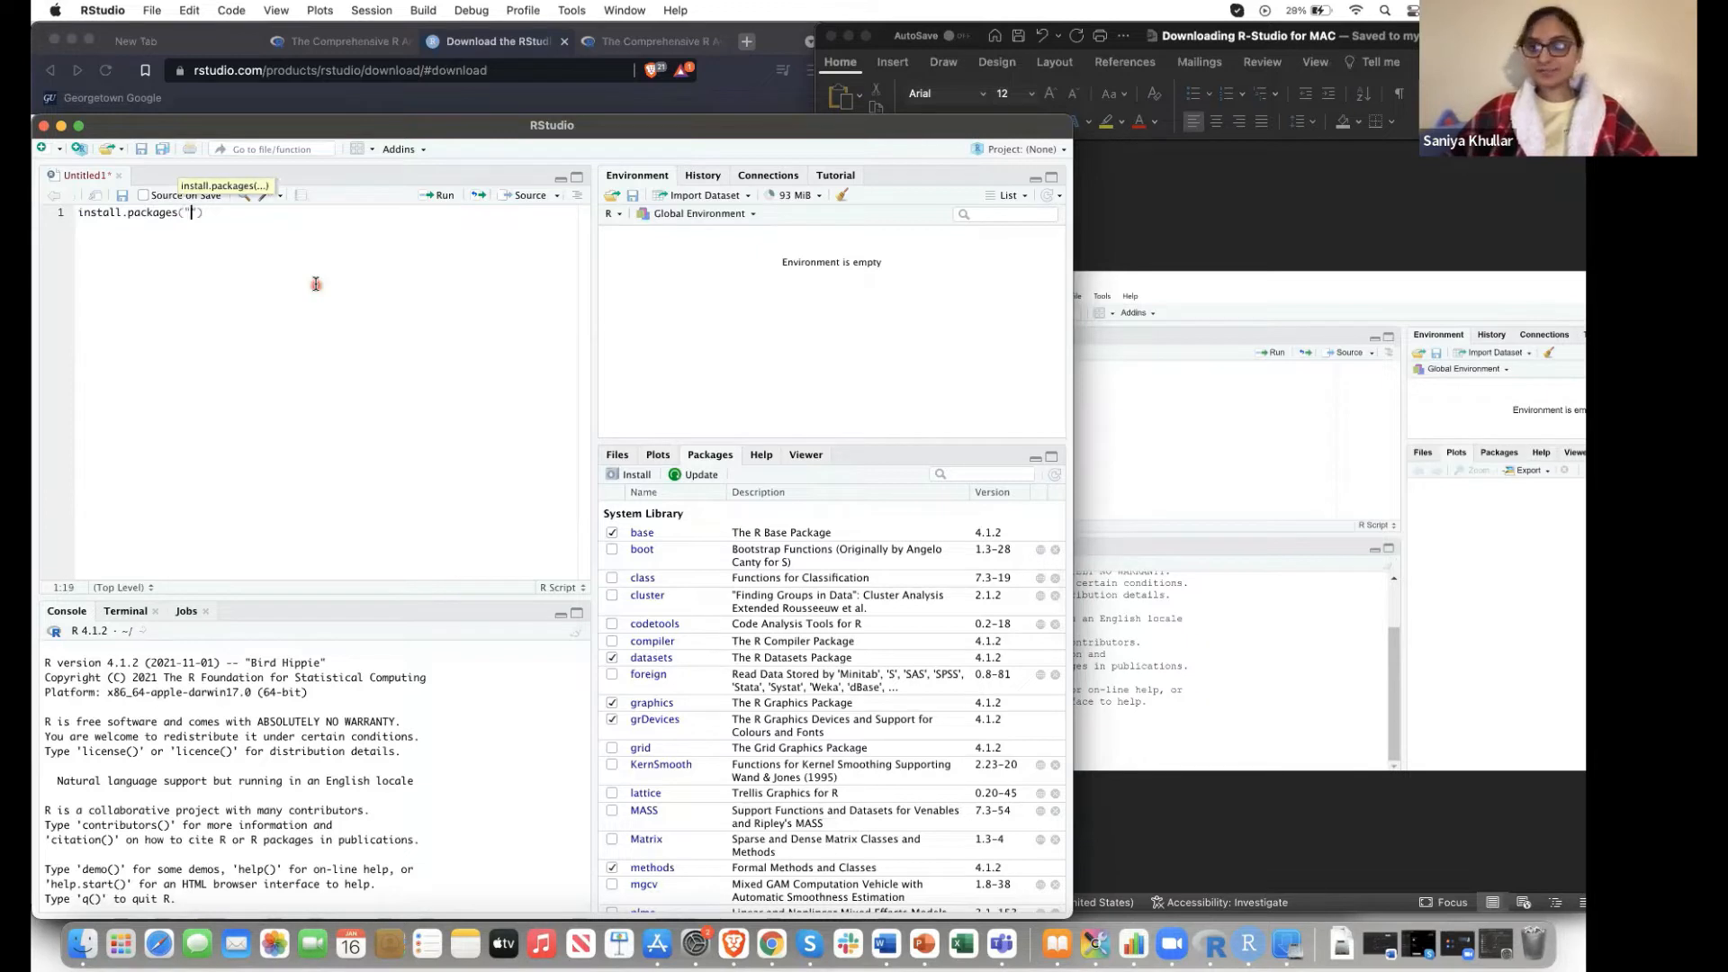
{"action": "type", "text": "ggplot2"}
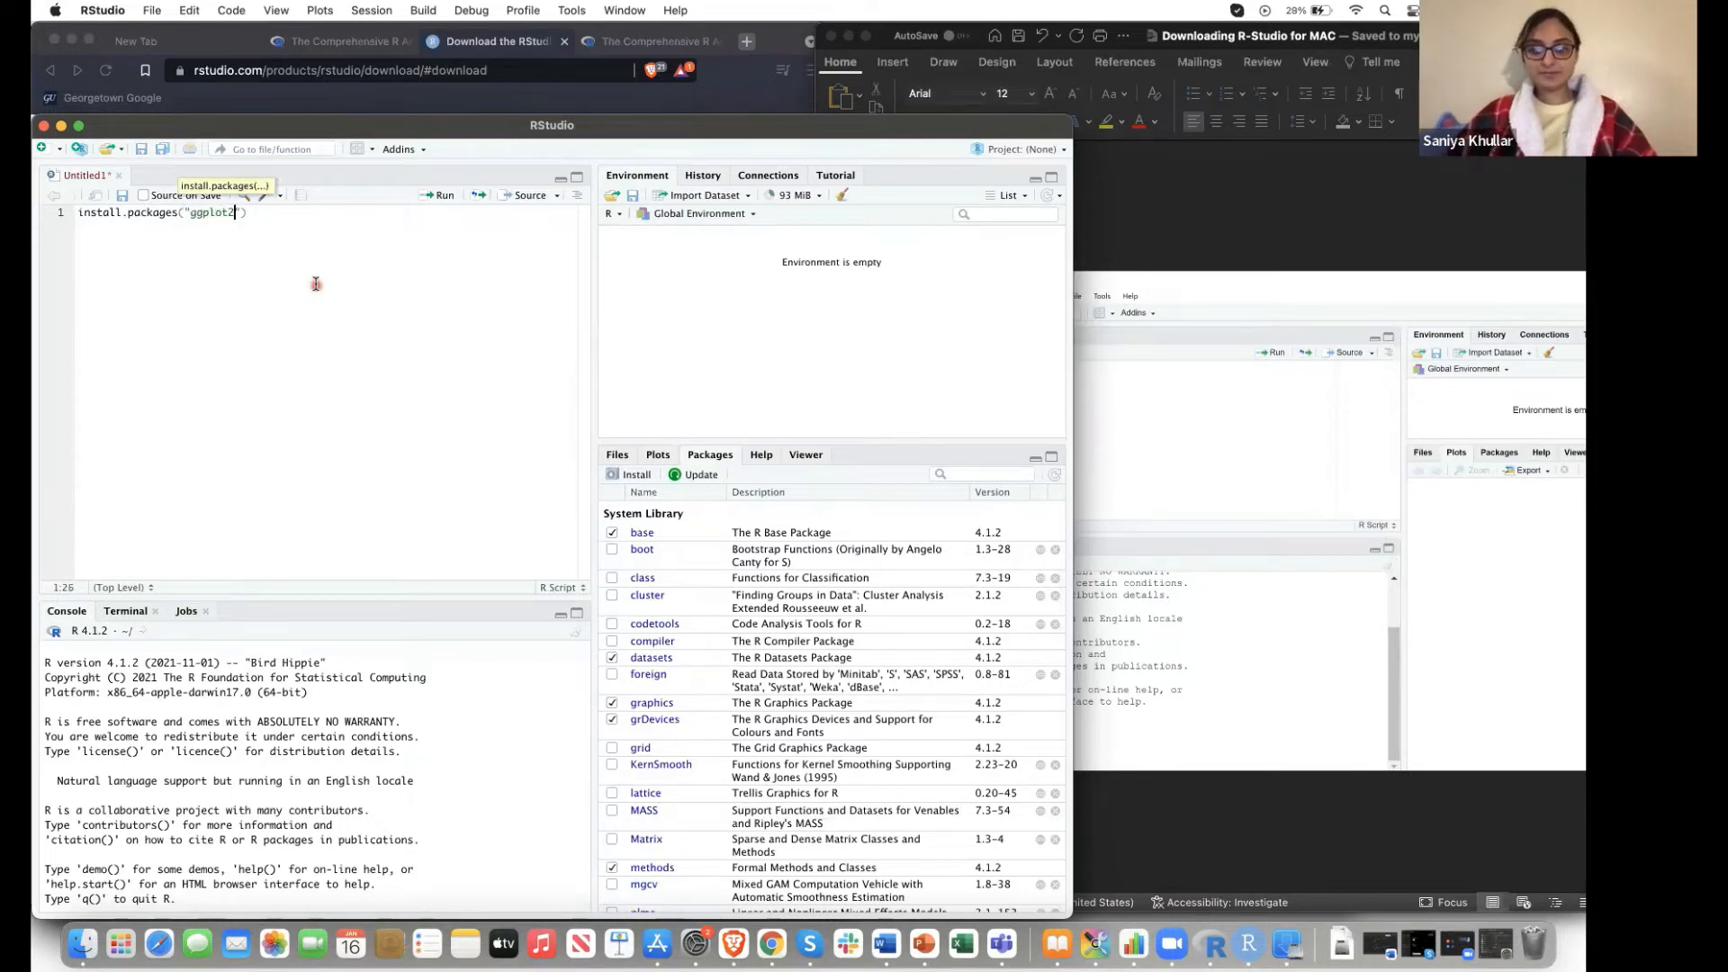
{"action": "key", "text": "super+Return"}
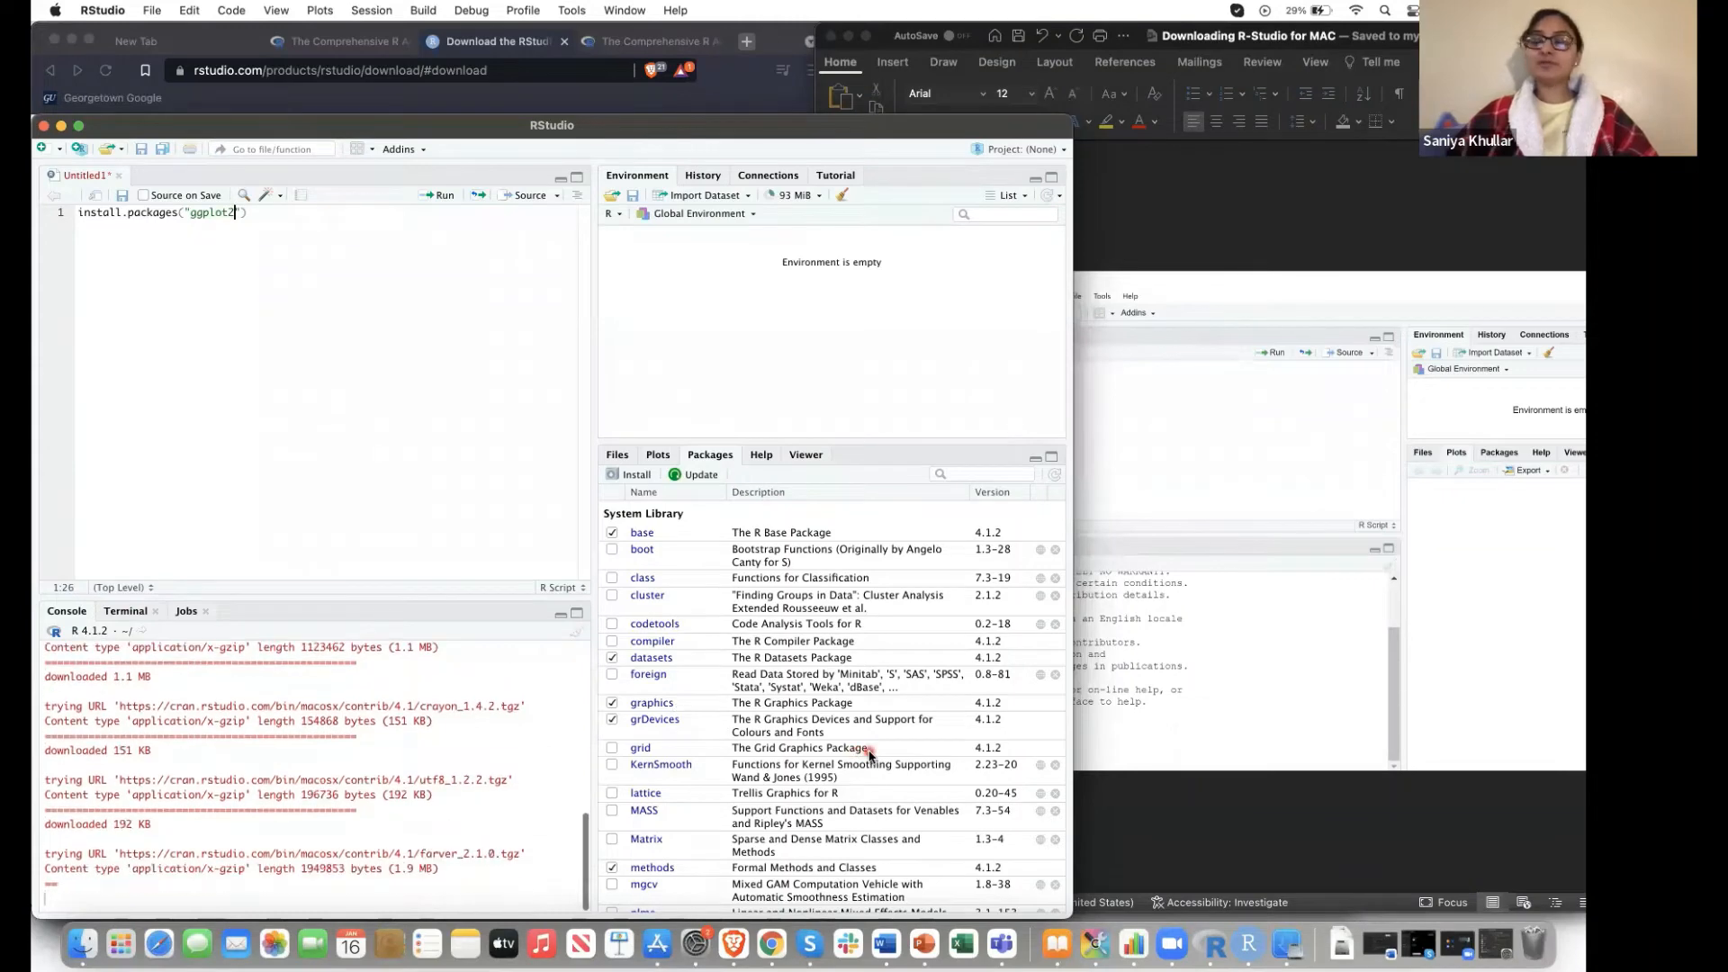
Search the web in Brave for ggplot2, open the Tidyverse ggplot2 page and review its installation, cheatsheet, usage and help sections
{"action": "left_click", "coordinate": [729, 62]}
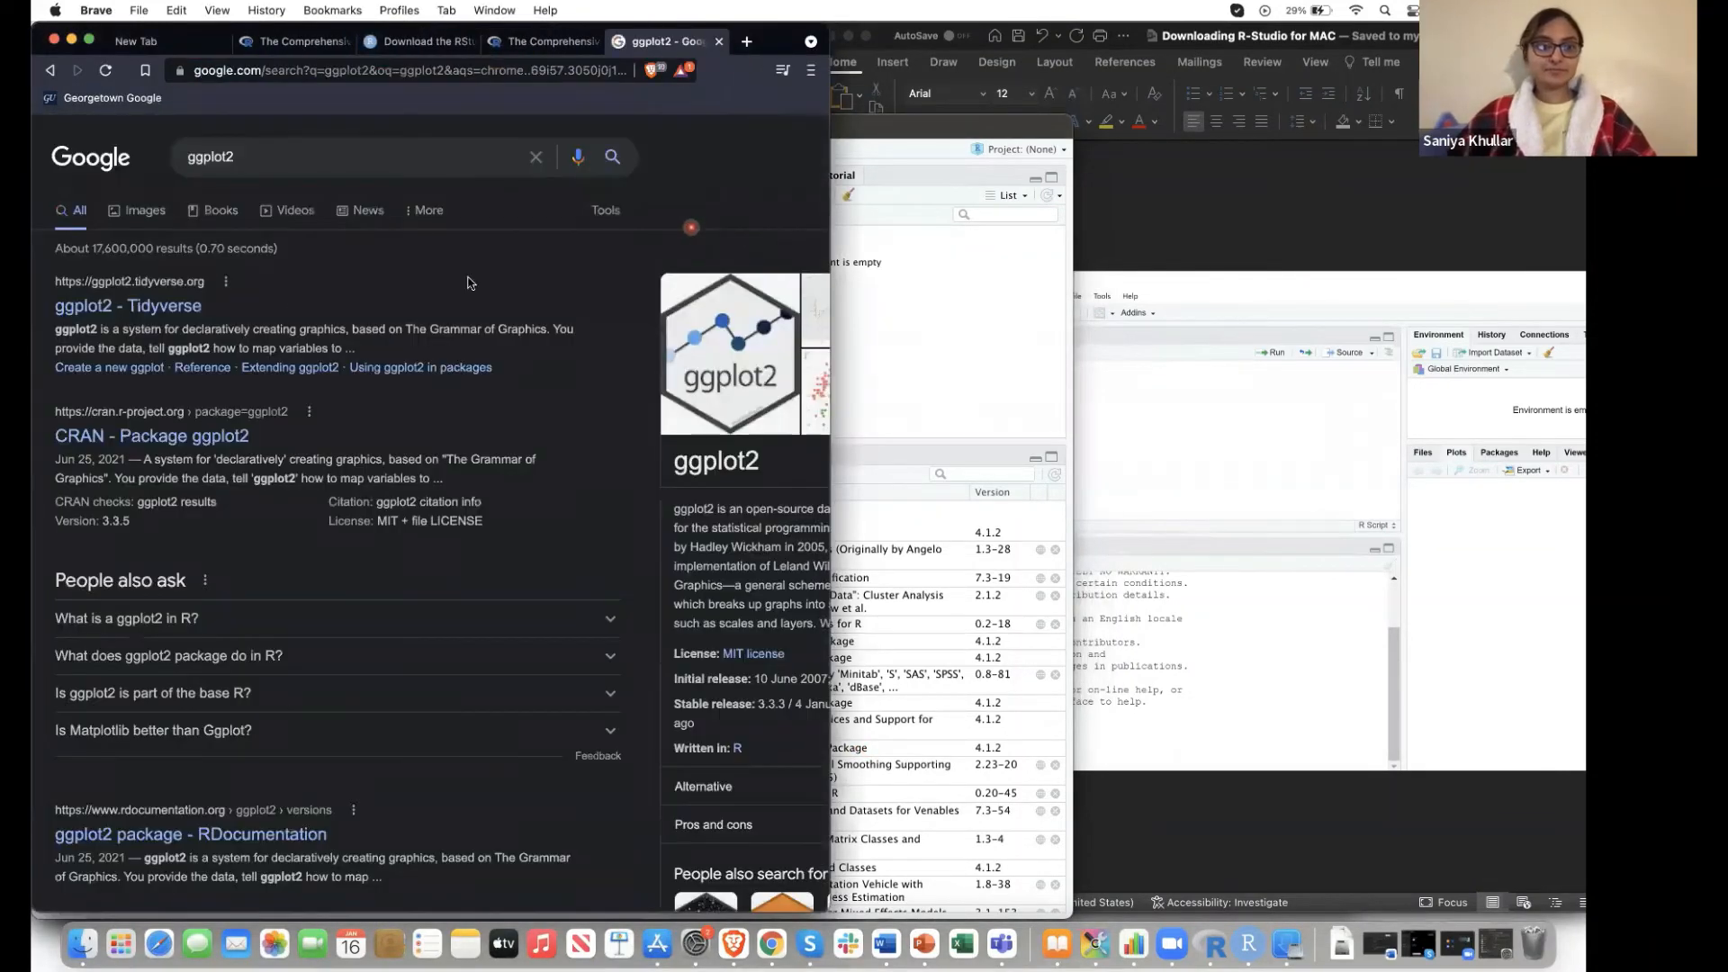
{"action": "left_click", "coordinate": [189, 306]}
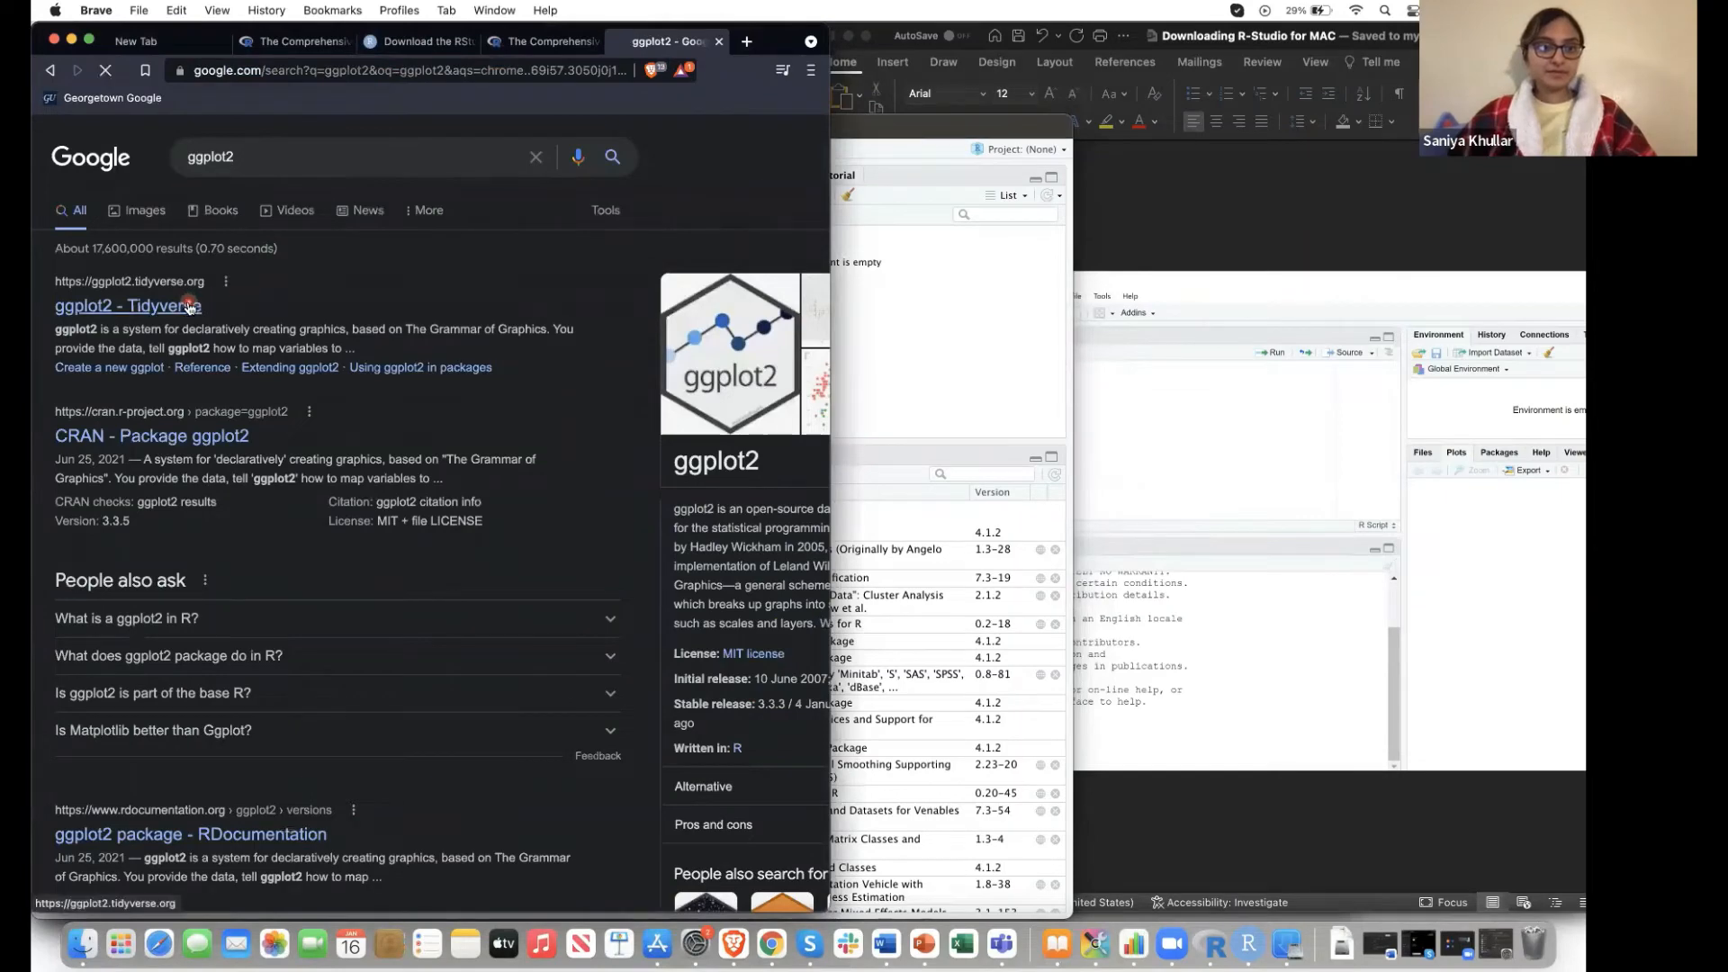
{"action": "scroll", "coordinate": [440, 408], "scroll_direction": "down", "scroll_amount": 3}
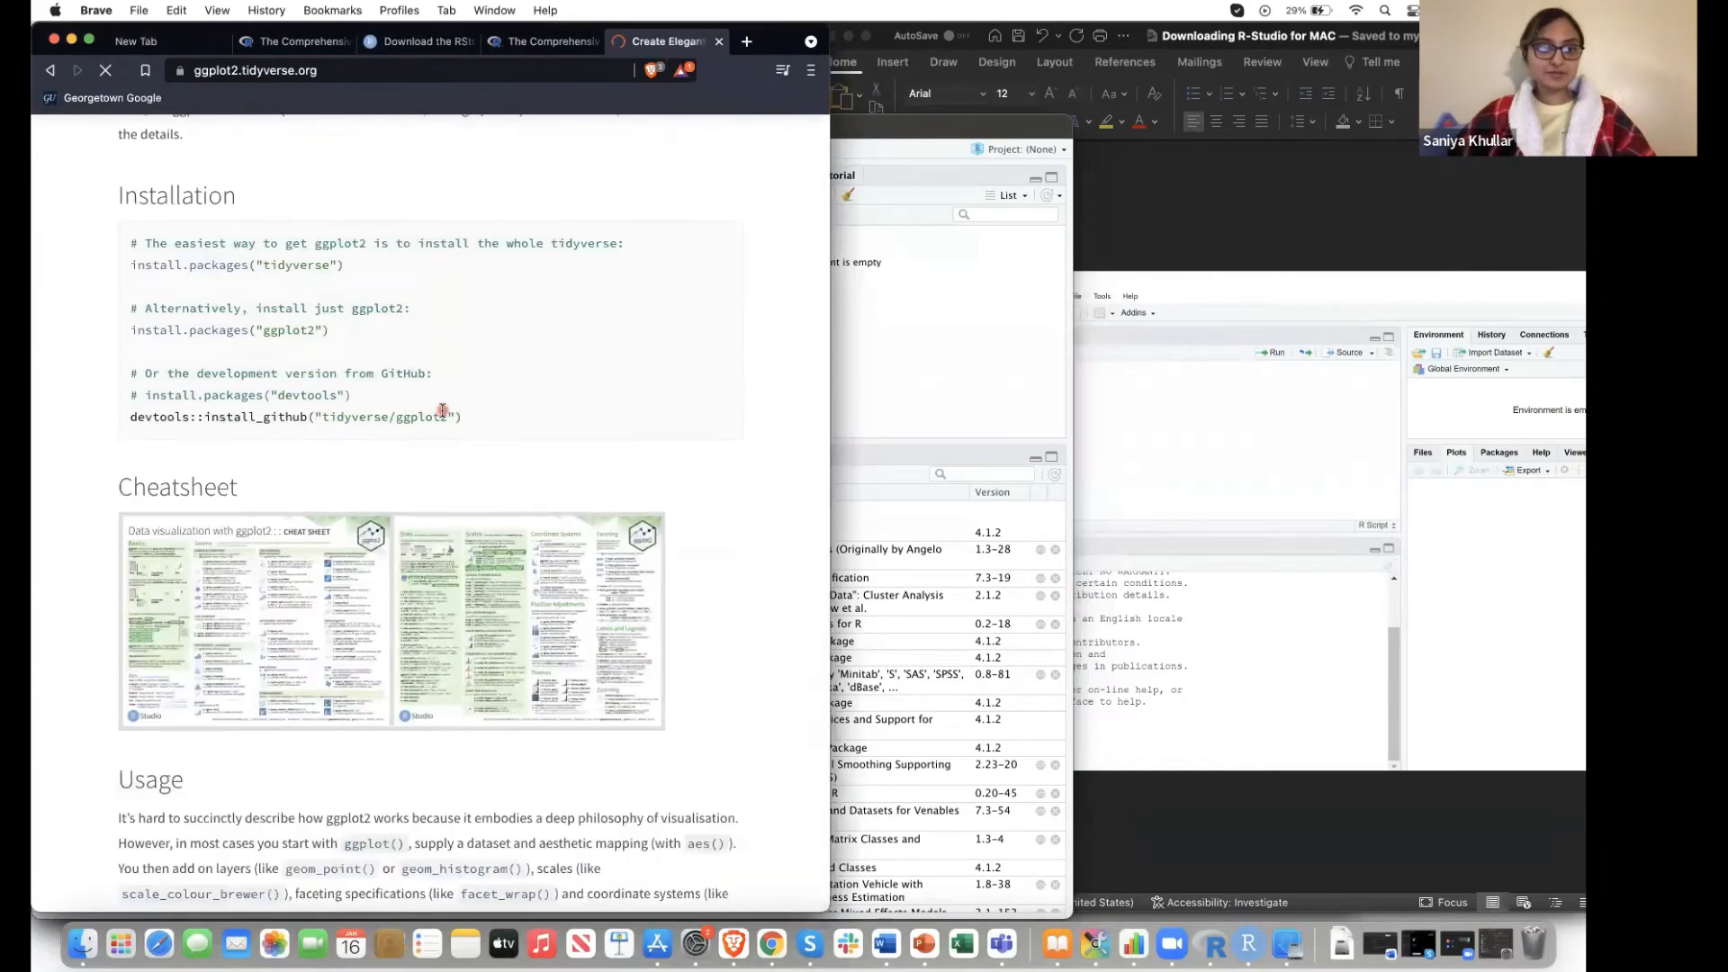
{"action": "scroll", "coordinate": [442, 410], "scroll_direction": "down", "scroll_amount": 8}
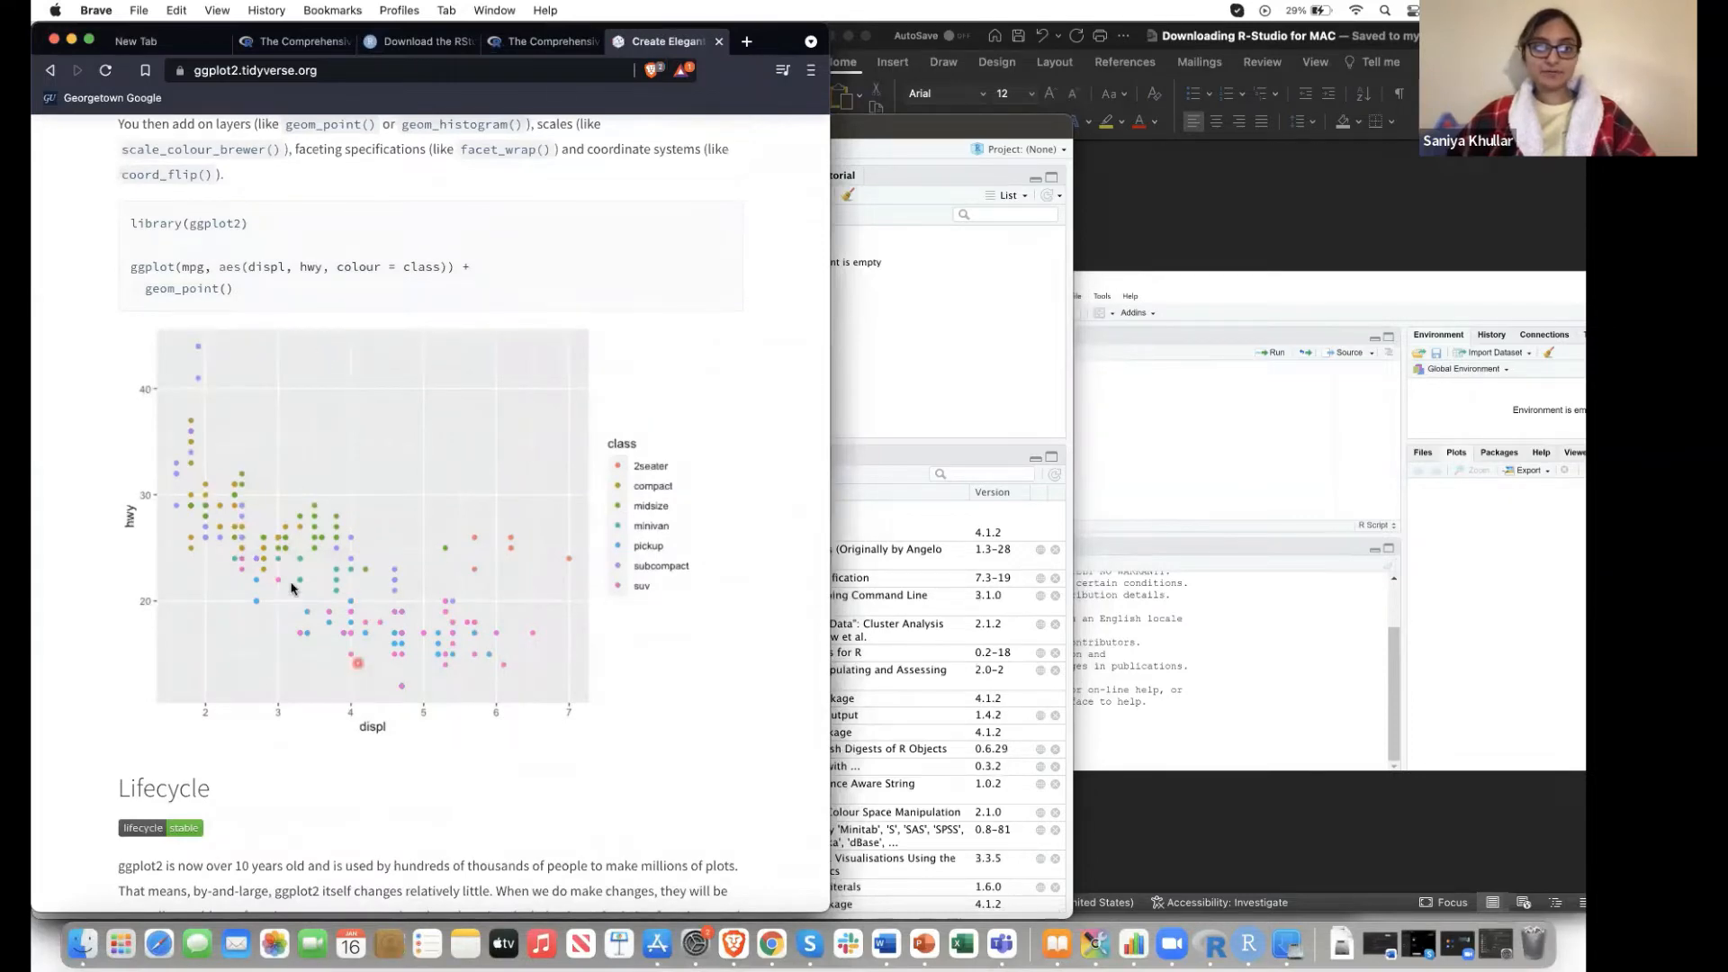
{"action": "scroll", "coordinate": [108, 518], "scroll_direction": "down", "scroll_amount": 4}
{"action": "scroll", "coordinate": [108, 519], "scroll_direction": "down", "scroll_amount": 8}
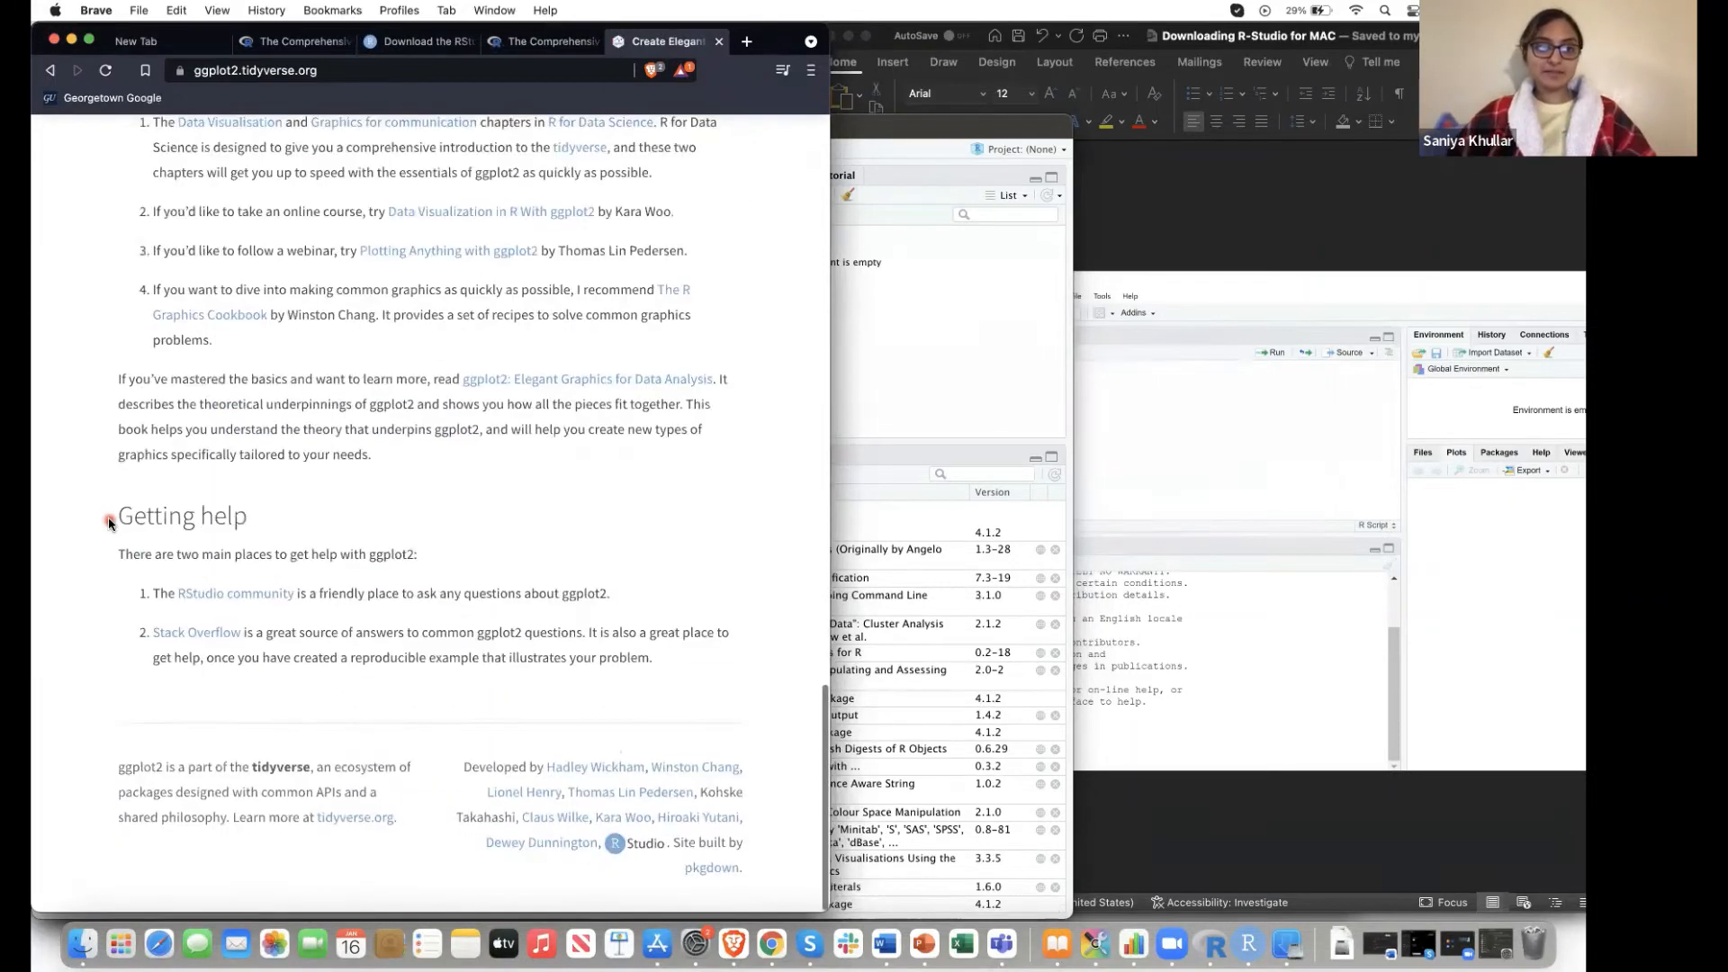
{"action": "scroll", "coordinate": [108, 518], "scroll_direction": "up", "scroll_amount": 20}
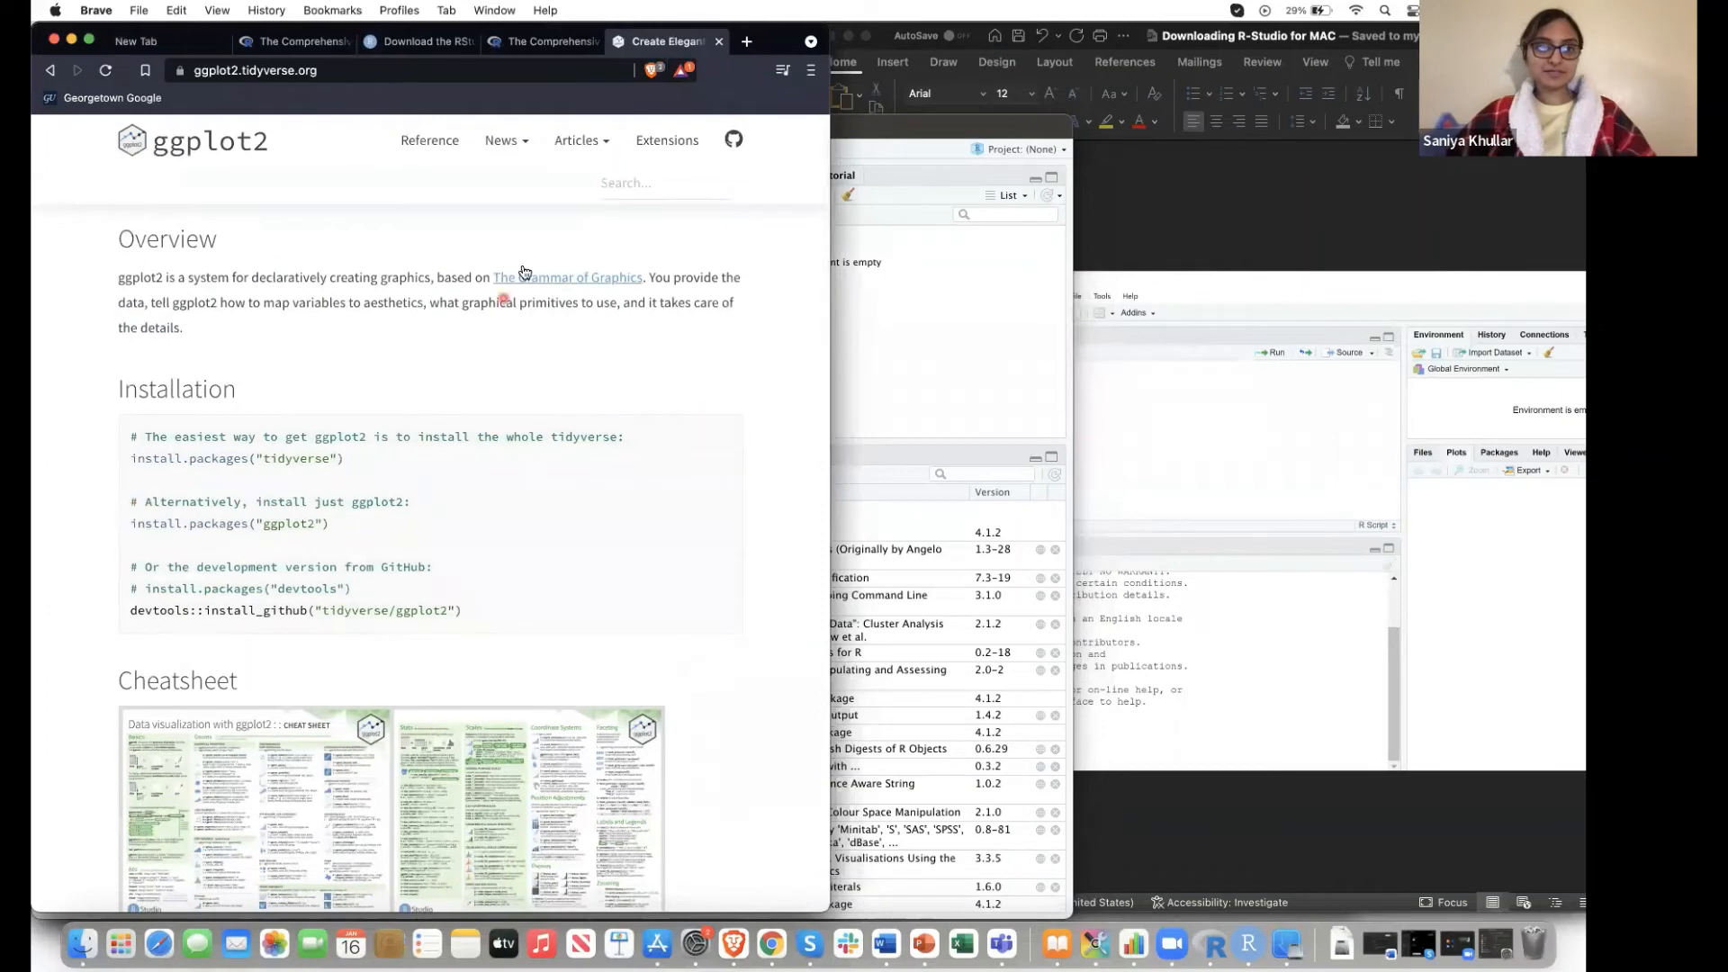
Go back to the ggplot2 image results and examine the sample plots from A ggplot2 Tutorial for Beautiful Plotting in R
{"action": "left_click", "coordinate": [51, 70]}
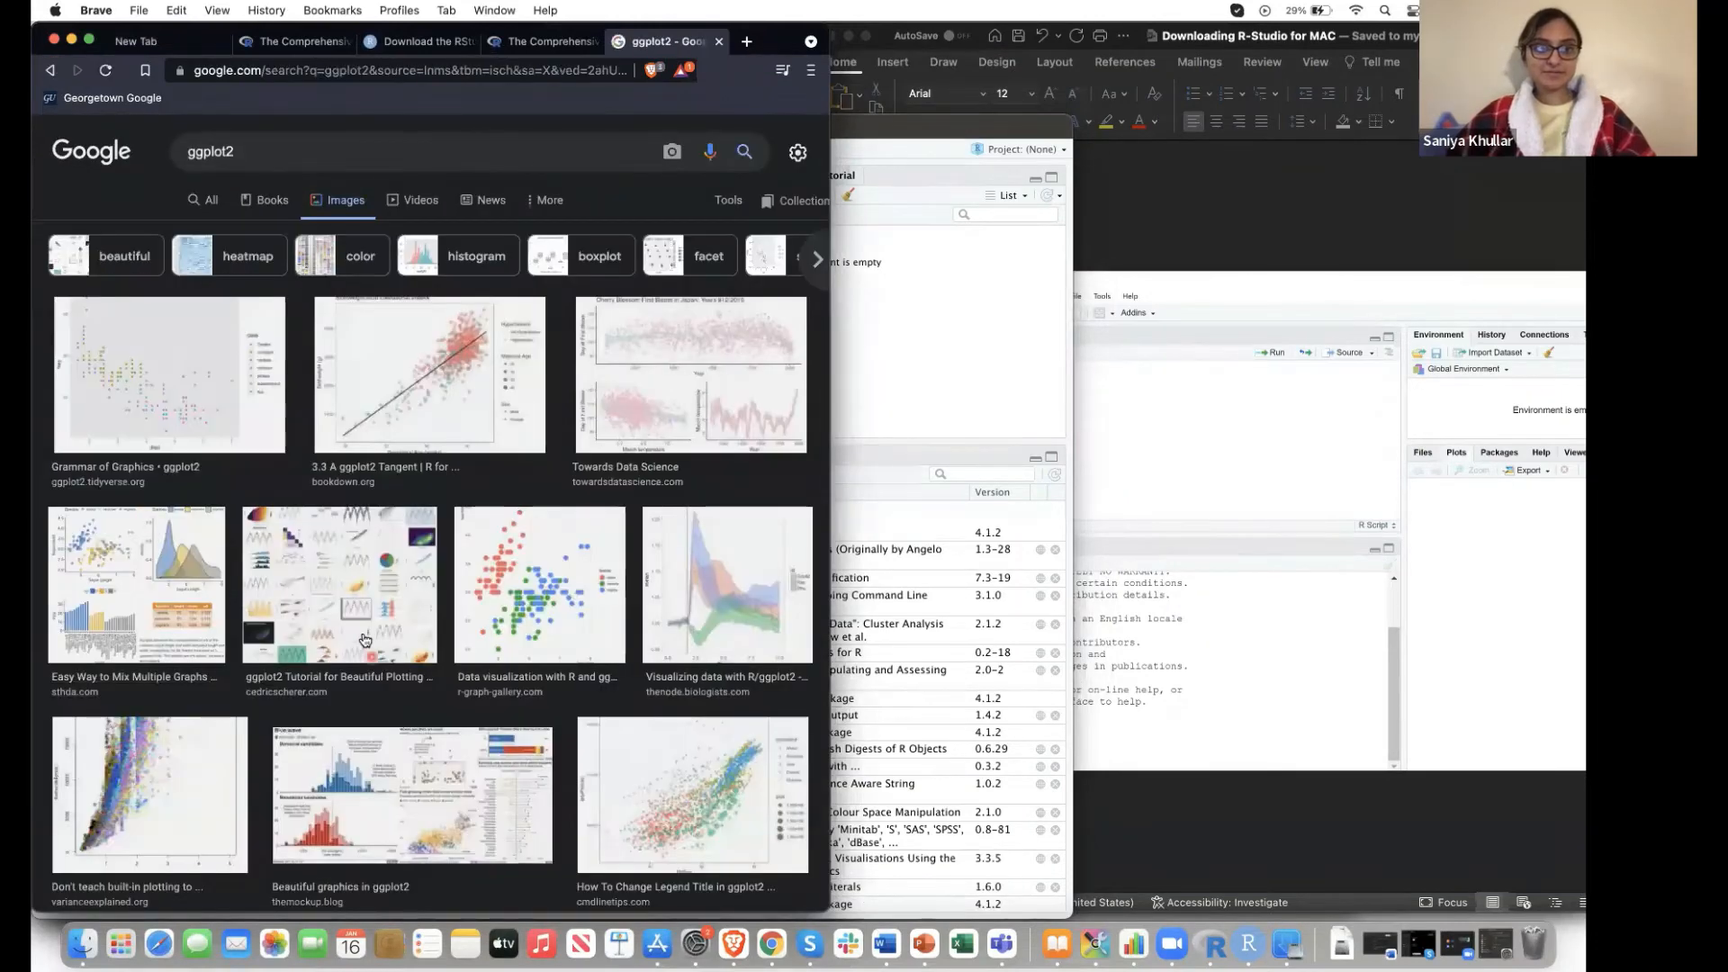
{"action": "left_click", "coordinate": [364, 640]}
{"action": "scroll", "coordinate": [659, 438], "scroll_direction": "up", "scroll_amount": 3}
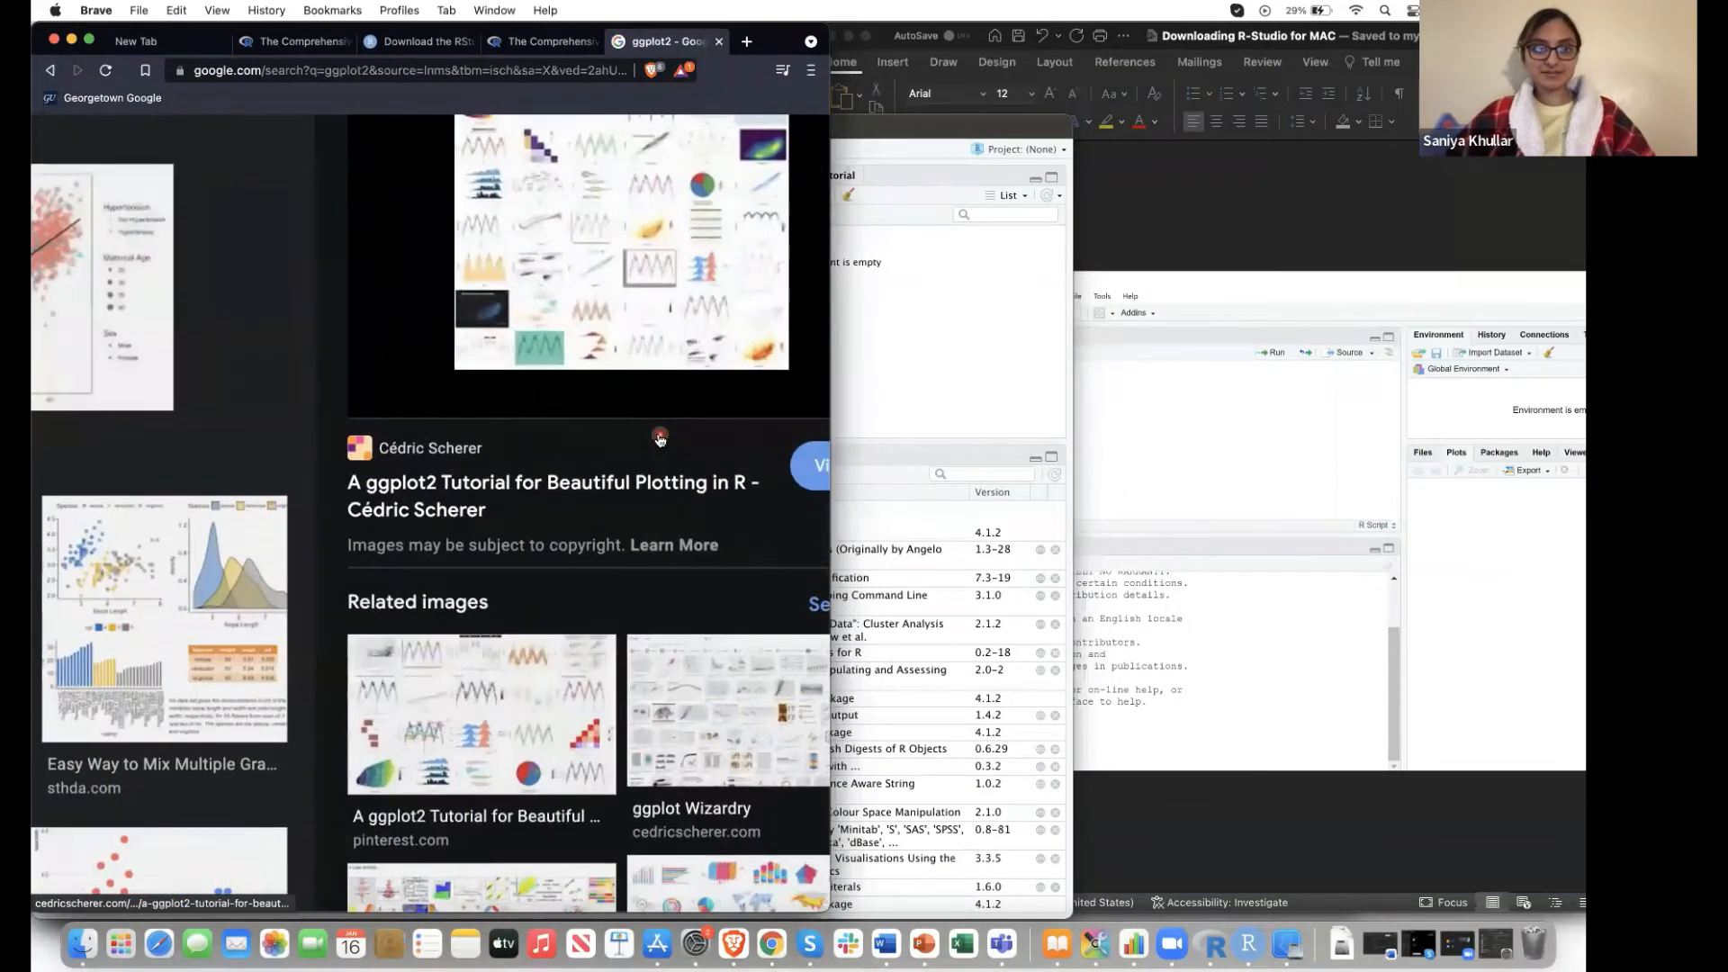
{"action": "scroll", "coordinate": [659, 438], "scroll_direction": "up", "scroll_amount": 4}
{"action": "scroll", "coordinate": [660, 438], "scroll_direction": "right", "scroll_amount": 2}
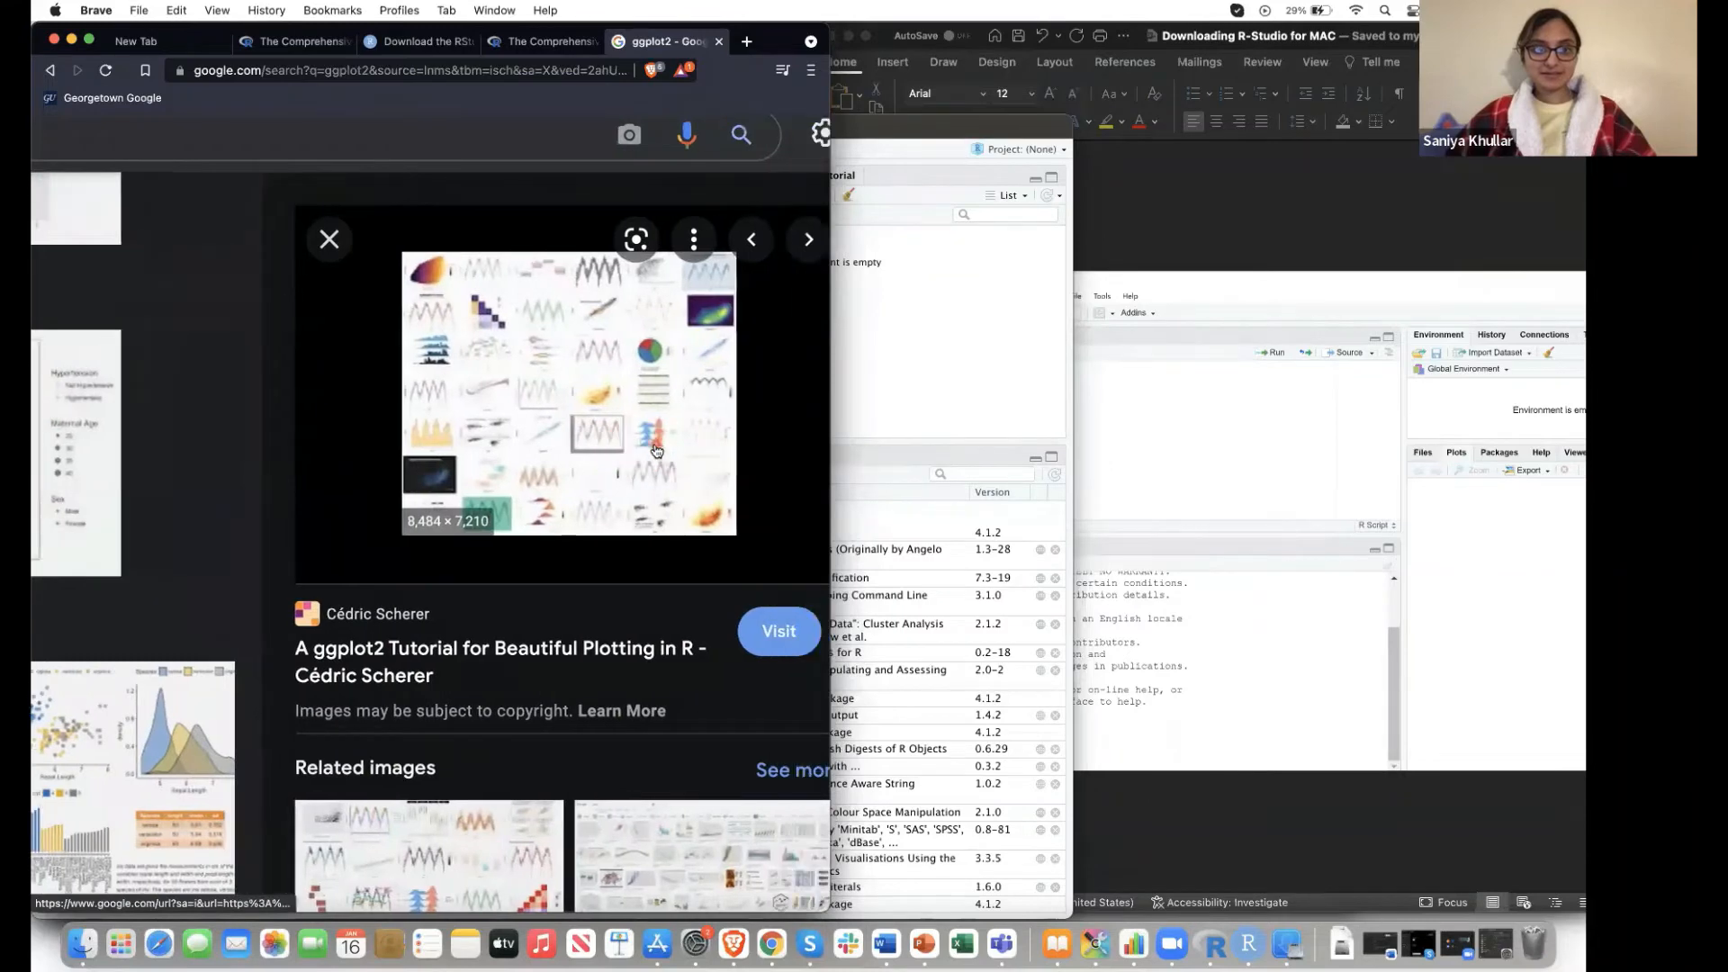
{"action": "scroll", "coordinate": [656, 450], "scroll_direction": "down", "scroll_amount": 5}
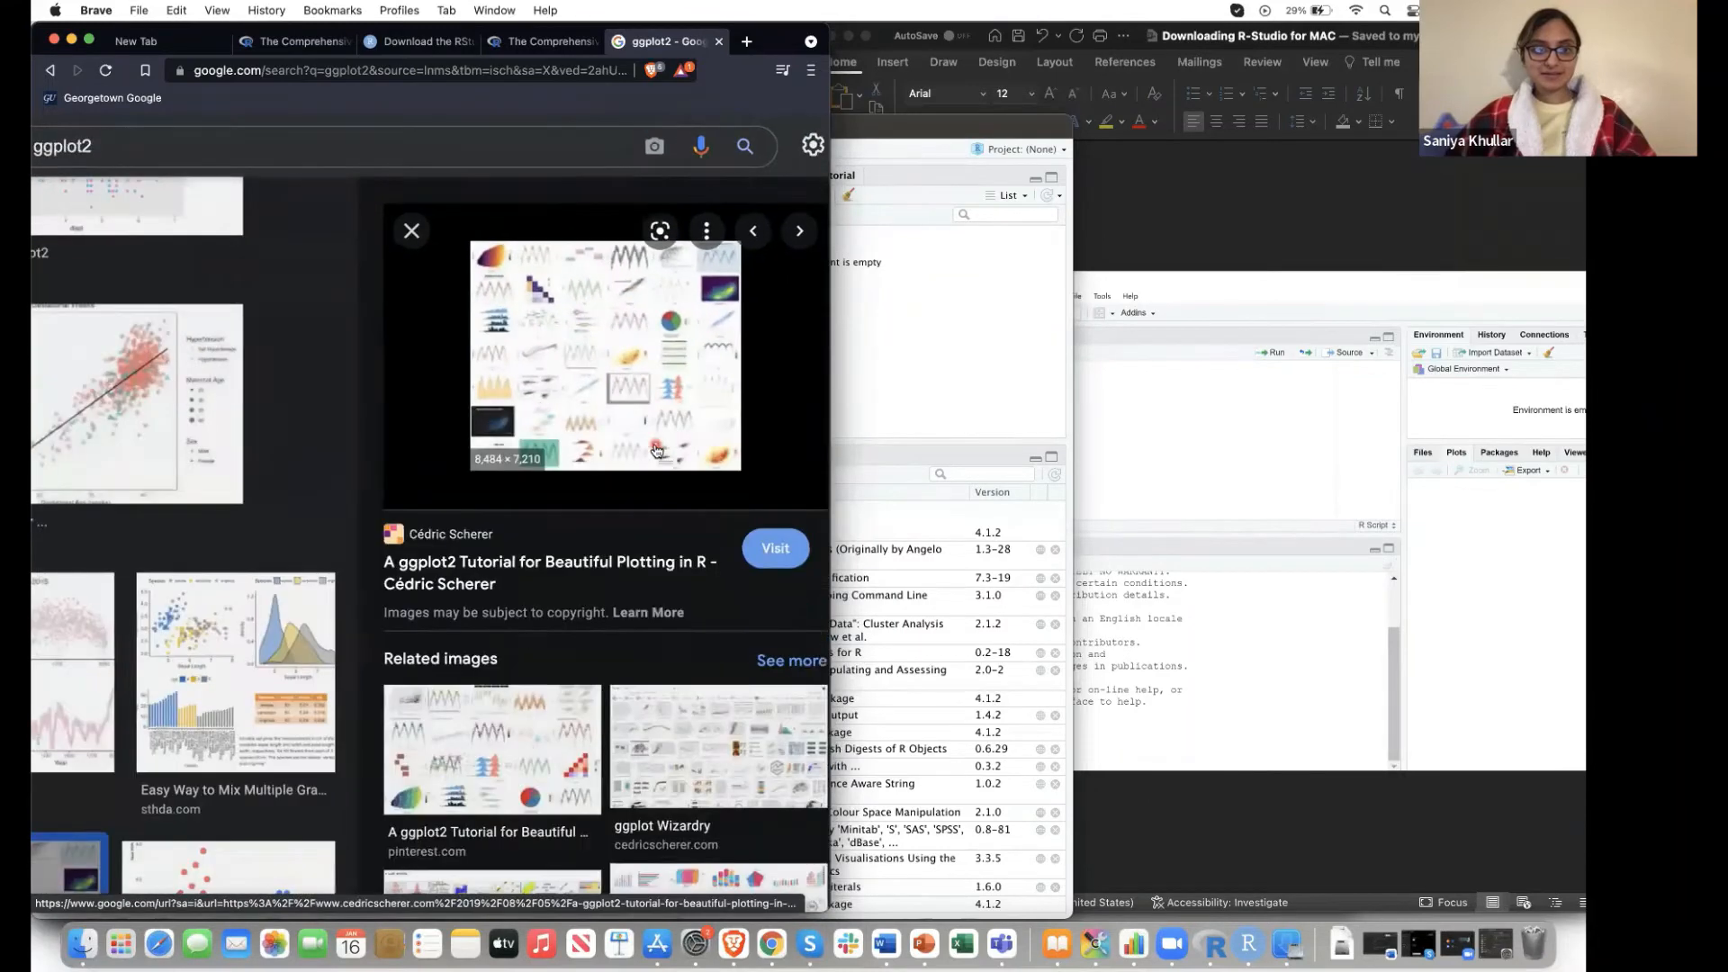
Switch back to RStudio and load the ggplot2 package from the System Library list
{"action": "left_click", "coordinate": [70, 39]}
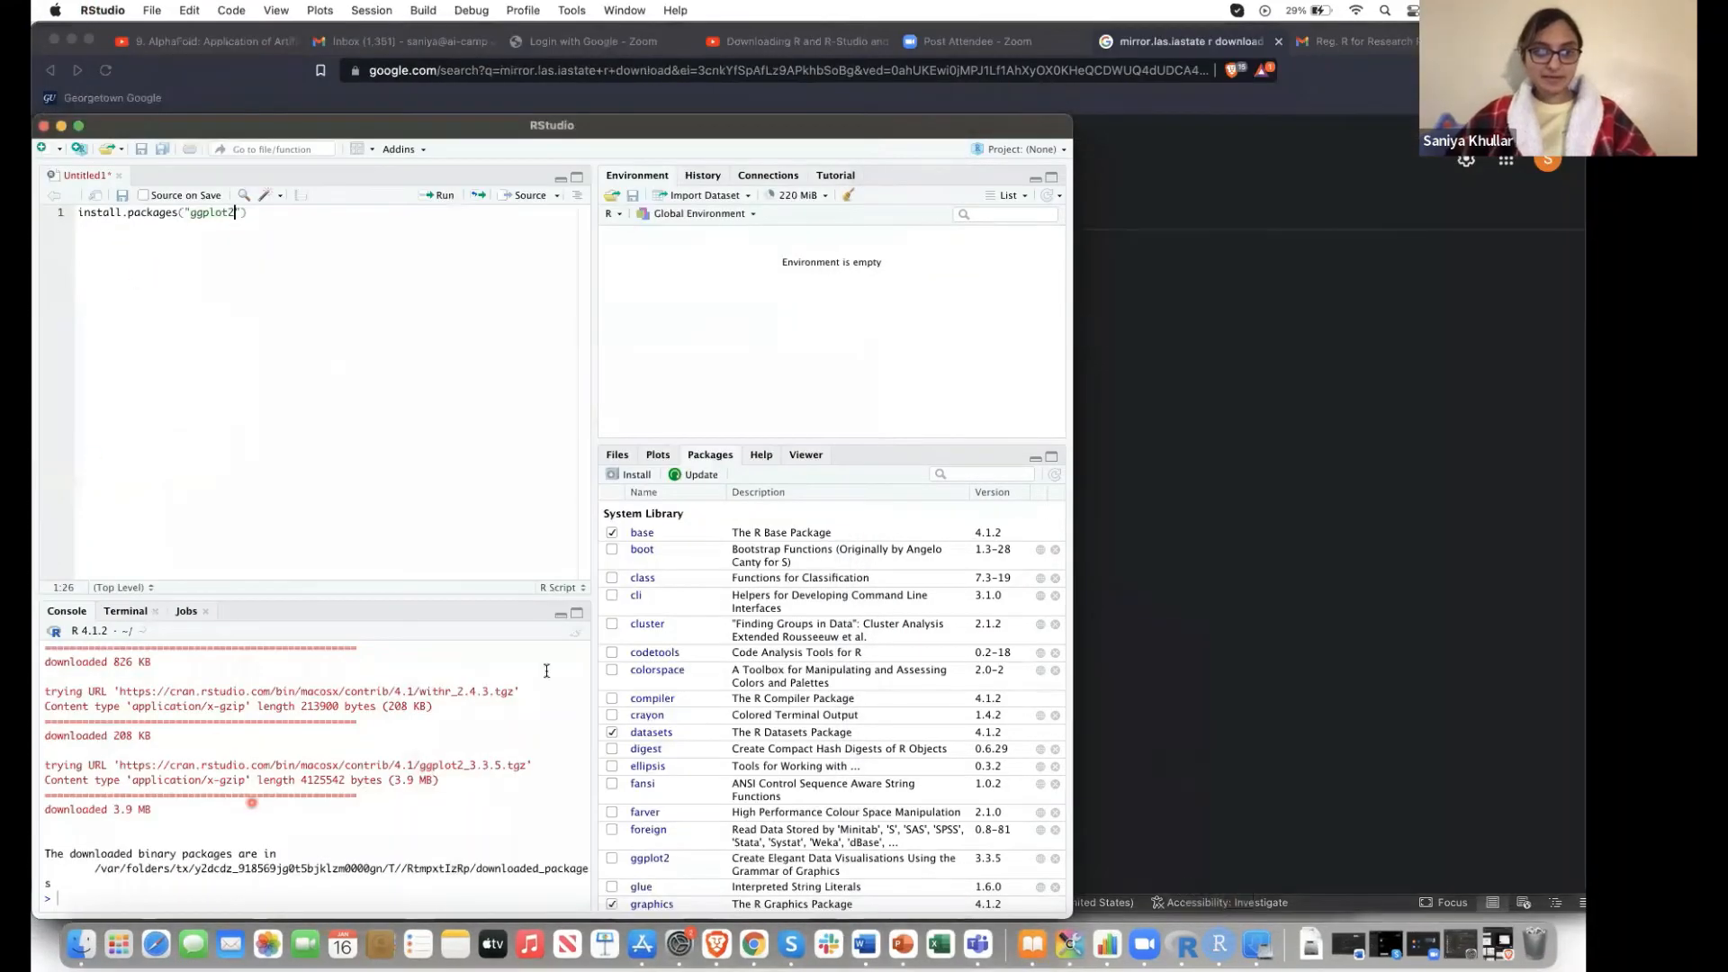
{"action": "left_click", "coordinate": [613, 858]}
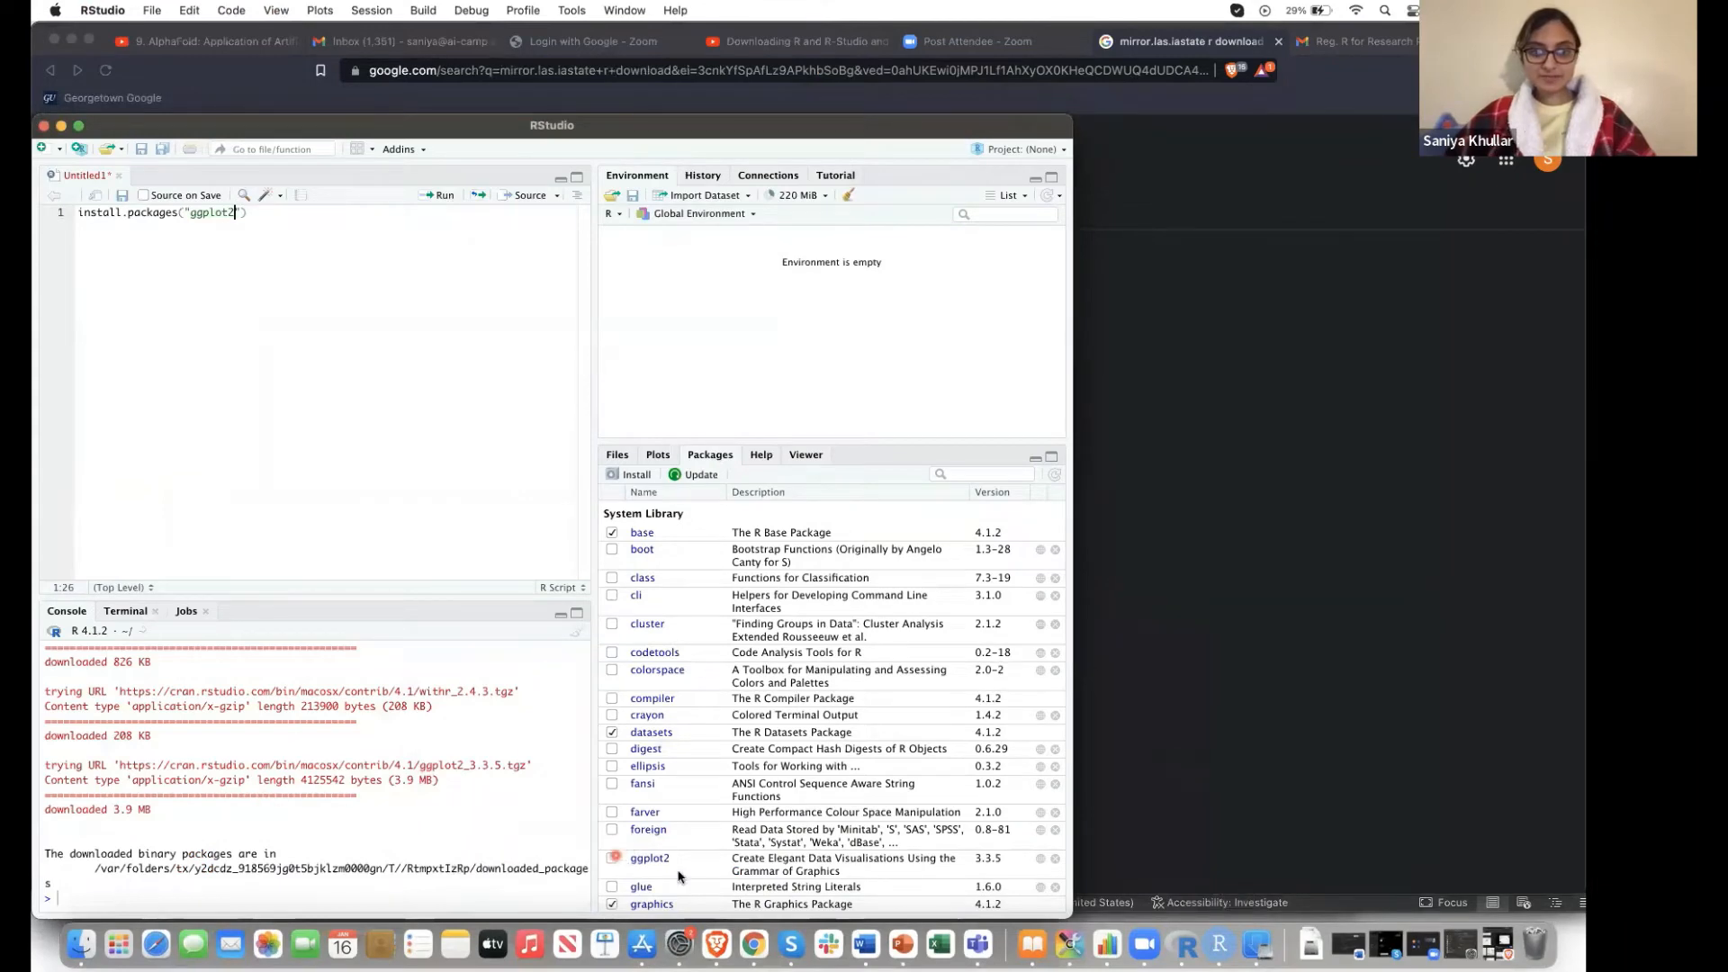
{"action": "left_click", "coordinate": [613, 858]}
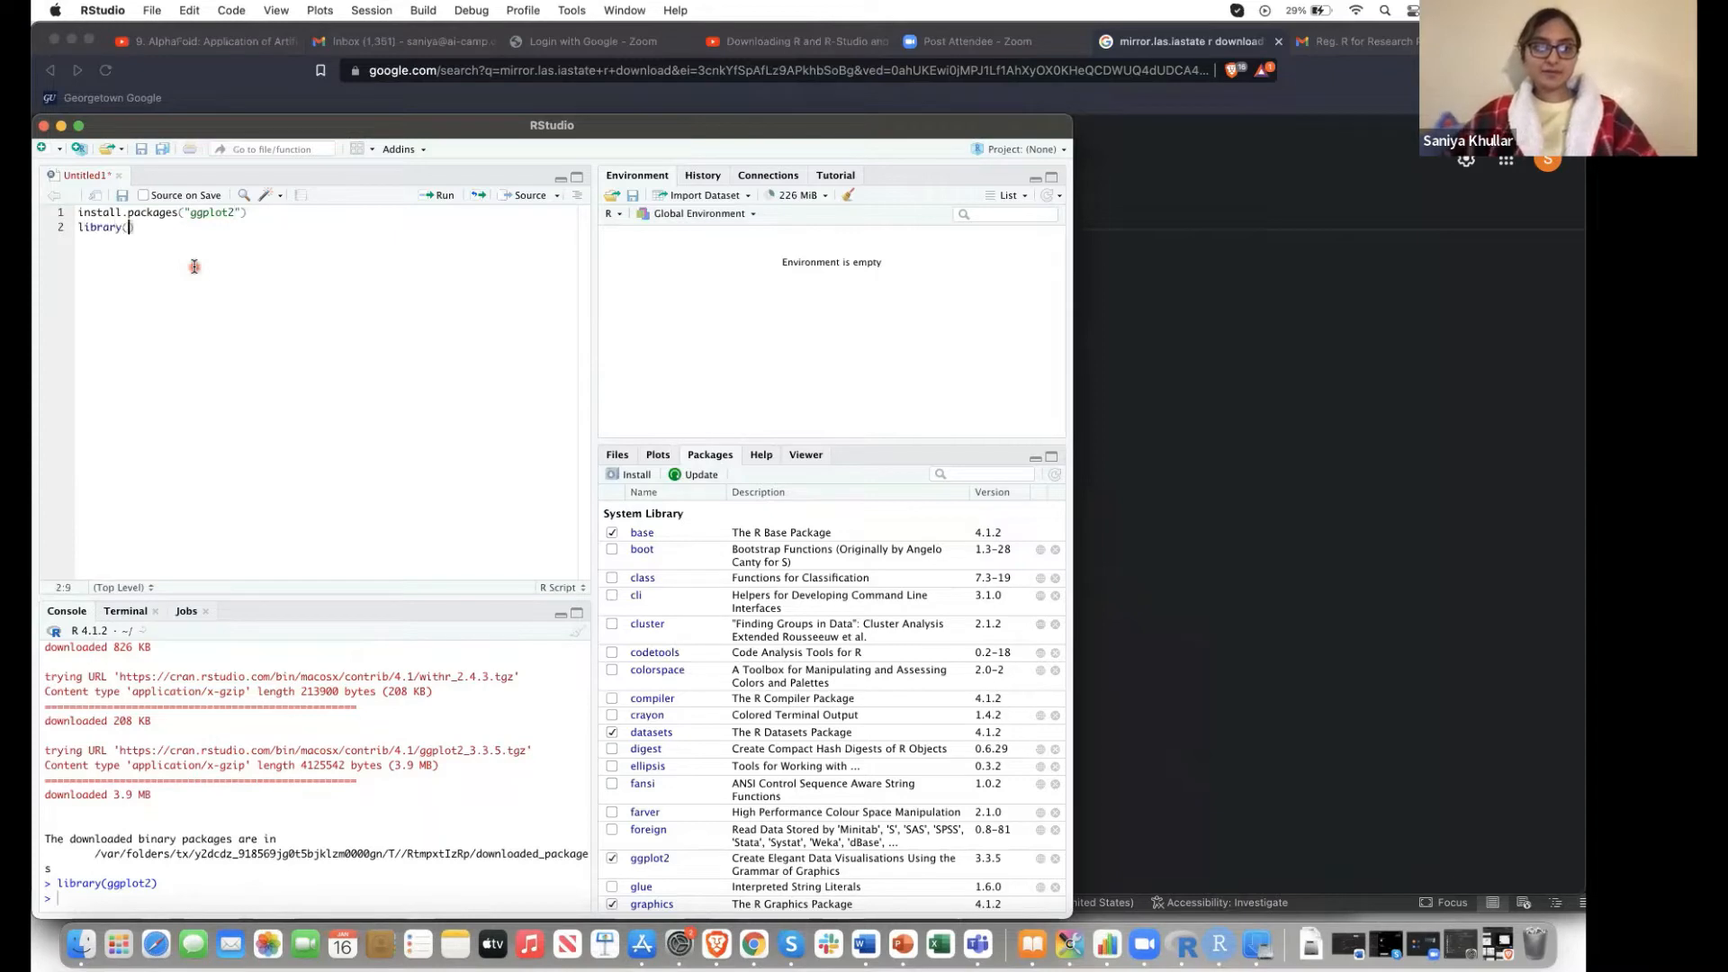
Complete line 2 as library("ggplot2") and write print(":) This is our first R script! YAY!") on line 3 of the script
{"action": "type", "text": "\"ggplot2"}
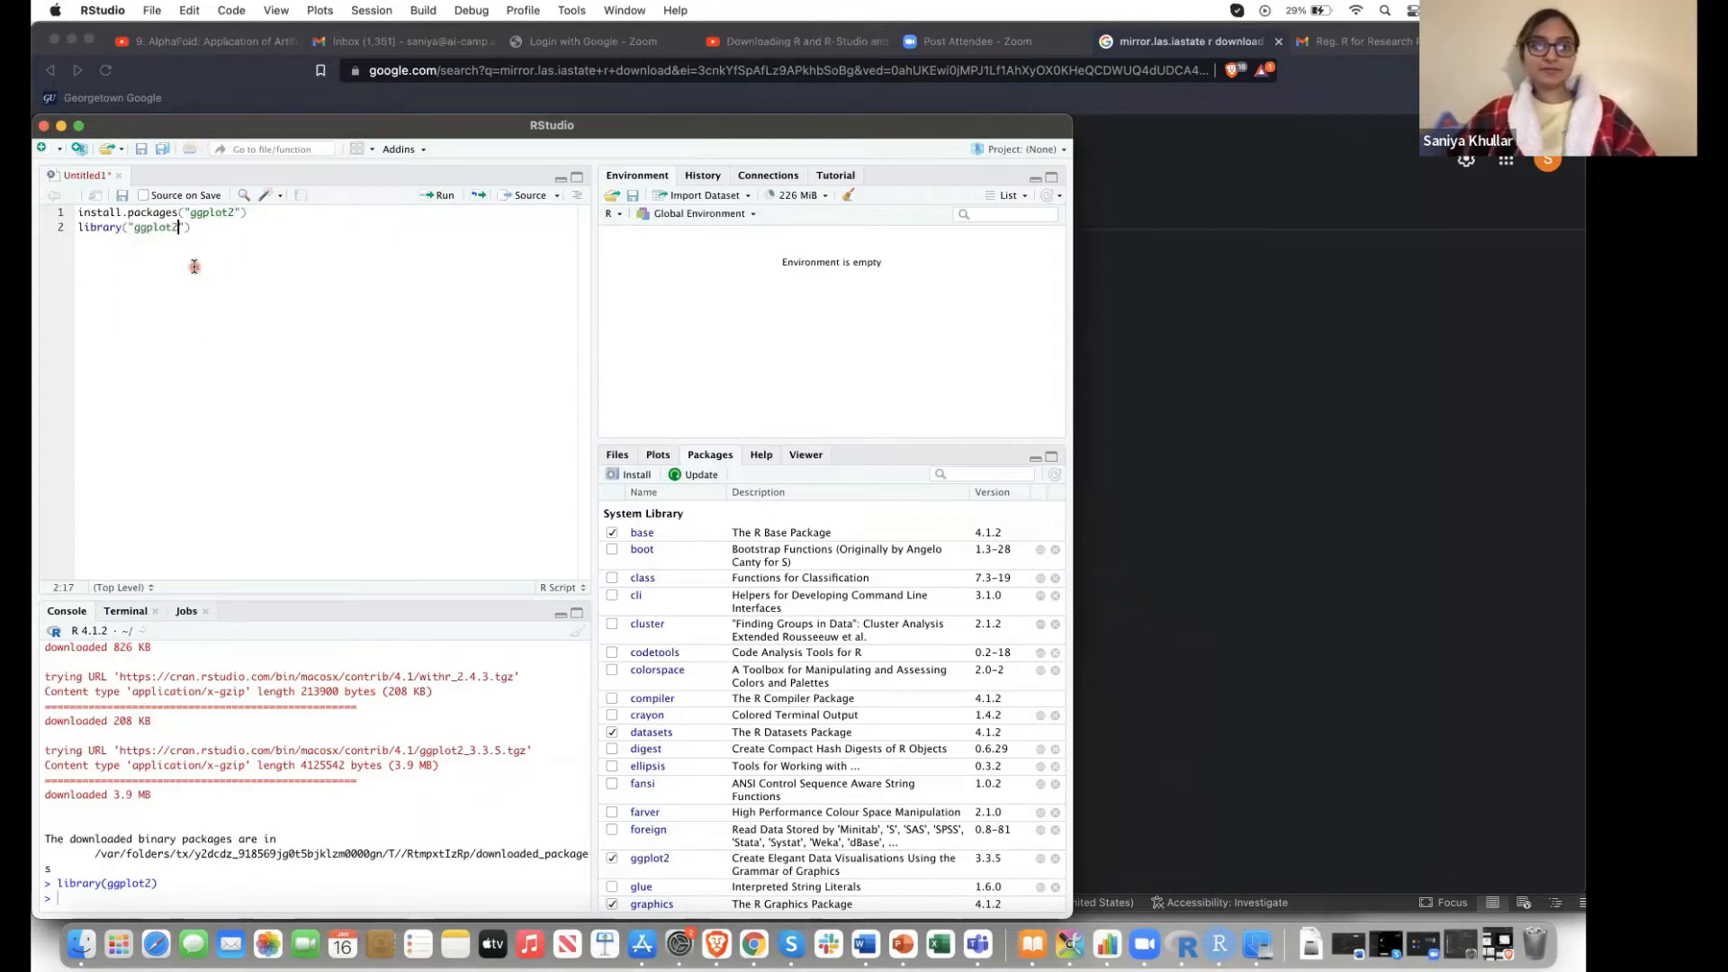
{"action": "key", "text": "Return"}
{"action": "type", "text": "print("}
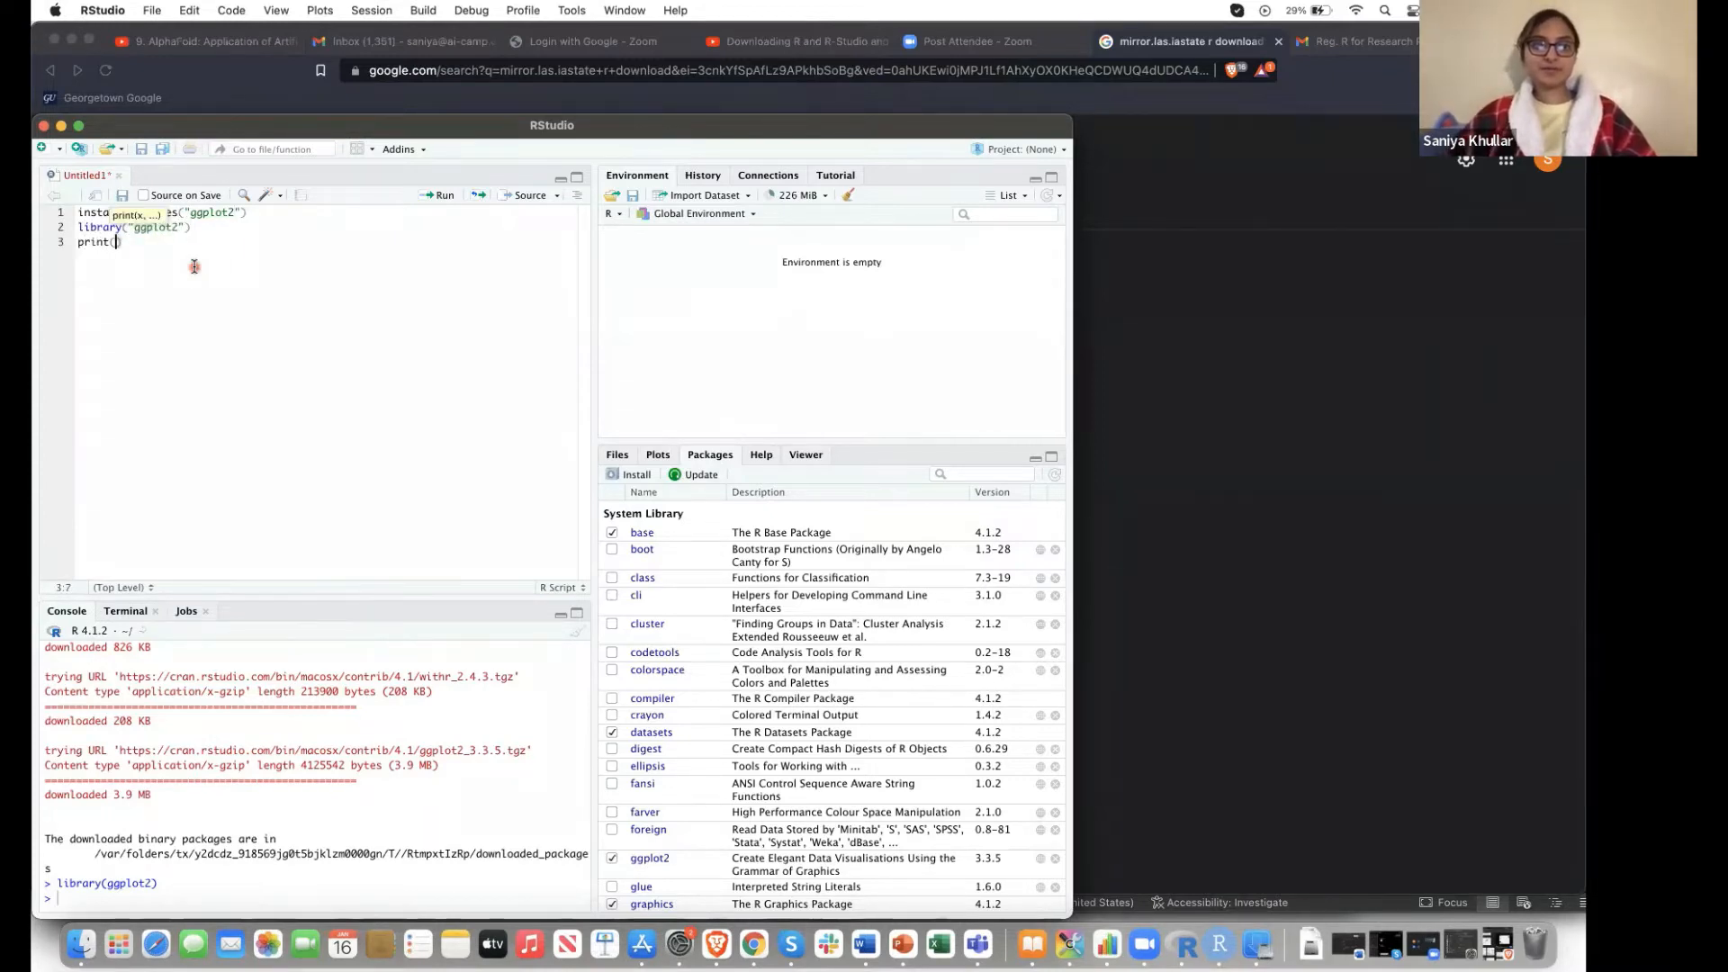
{"action": "type", "text": "\":) This is ou"}
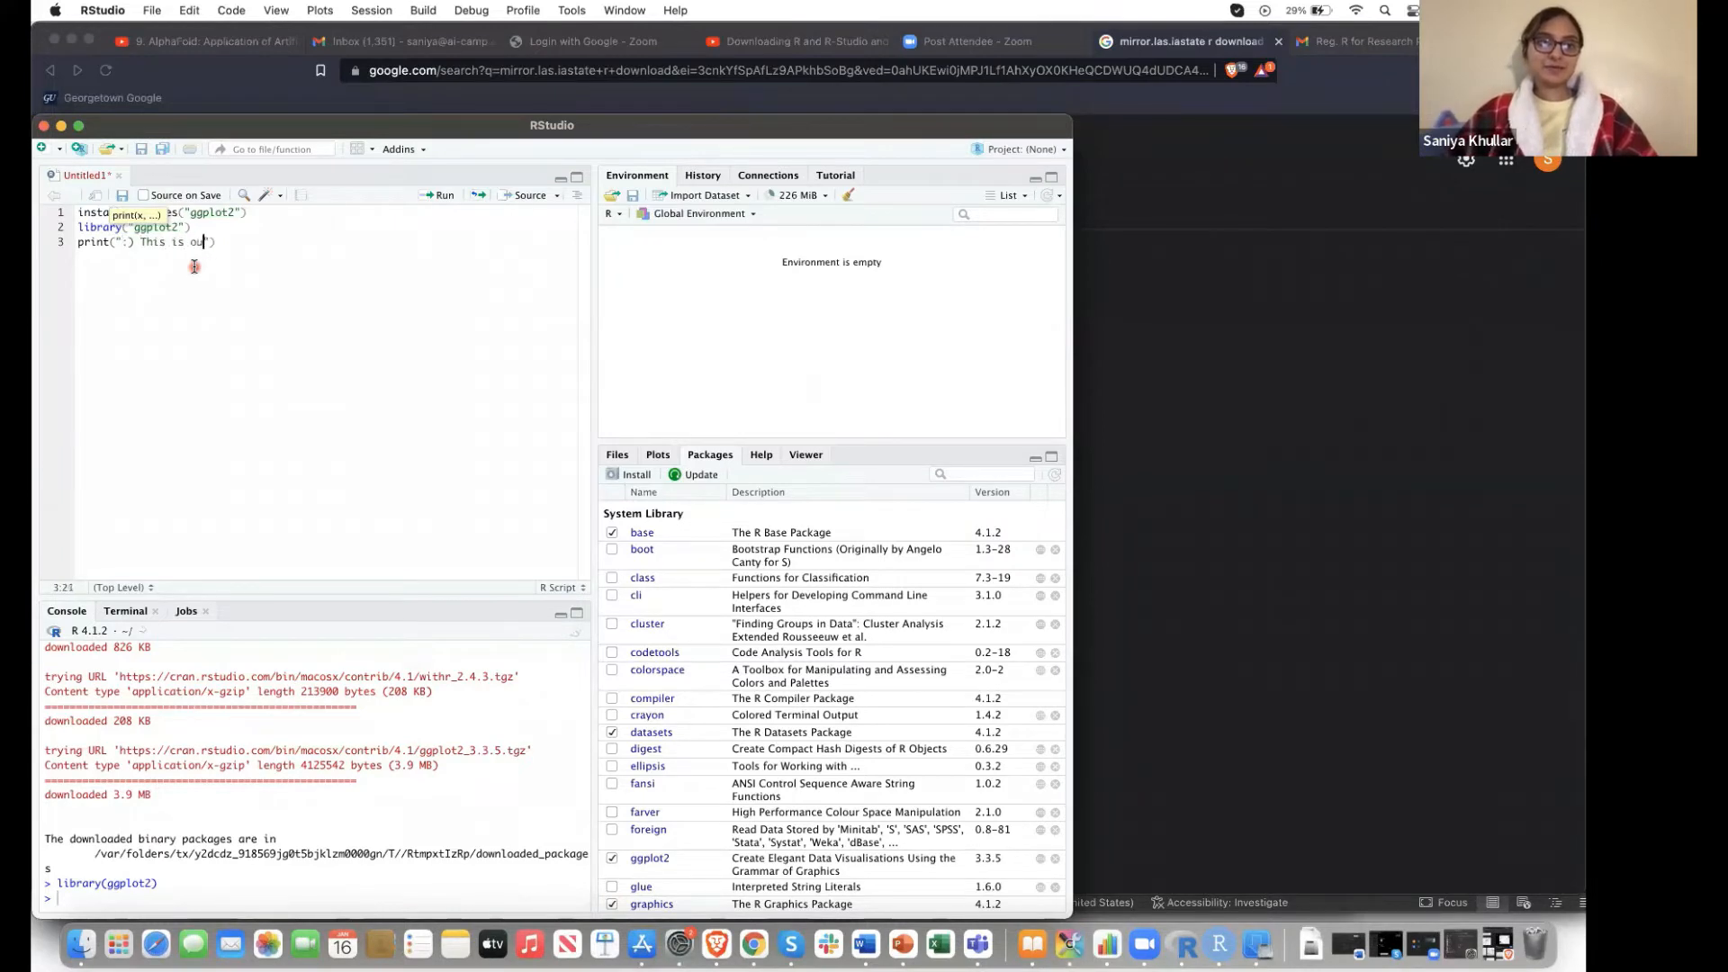
{"action": "type", "text": "r first R sc"}
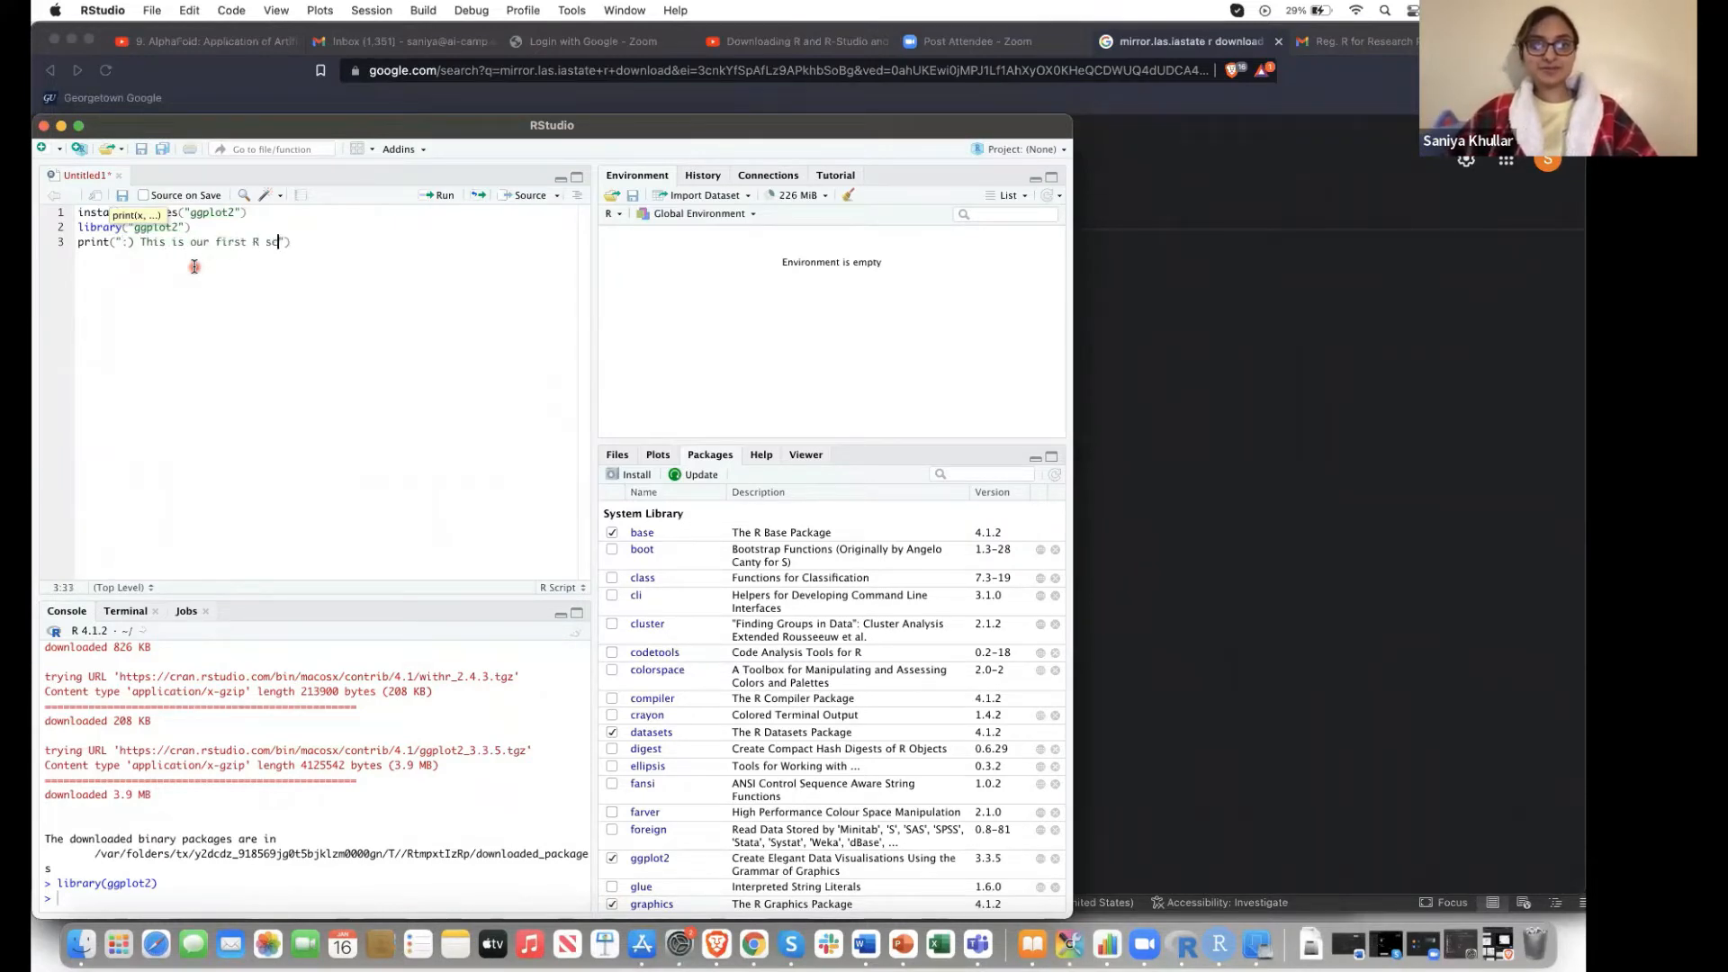
{"action": "type", "text": "ript! YAY!"}
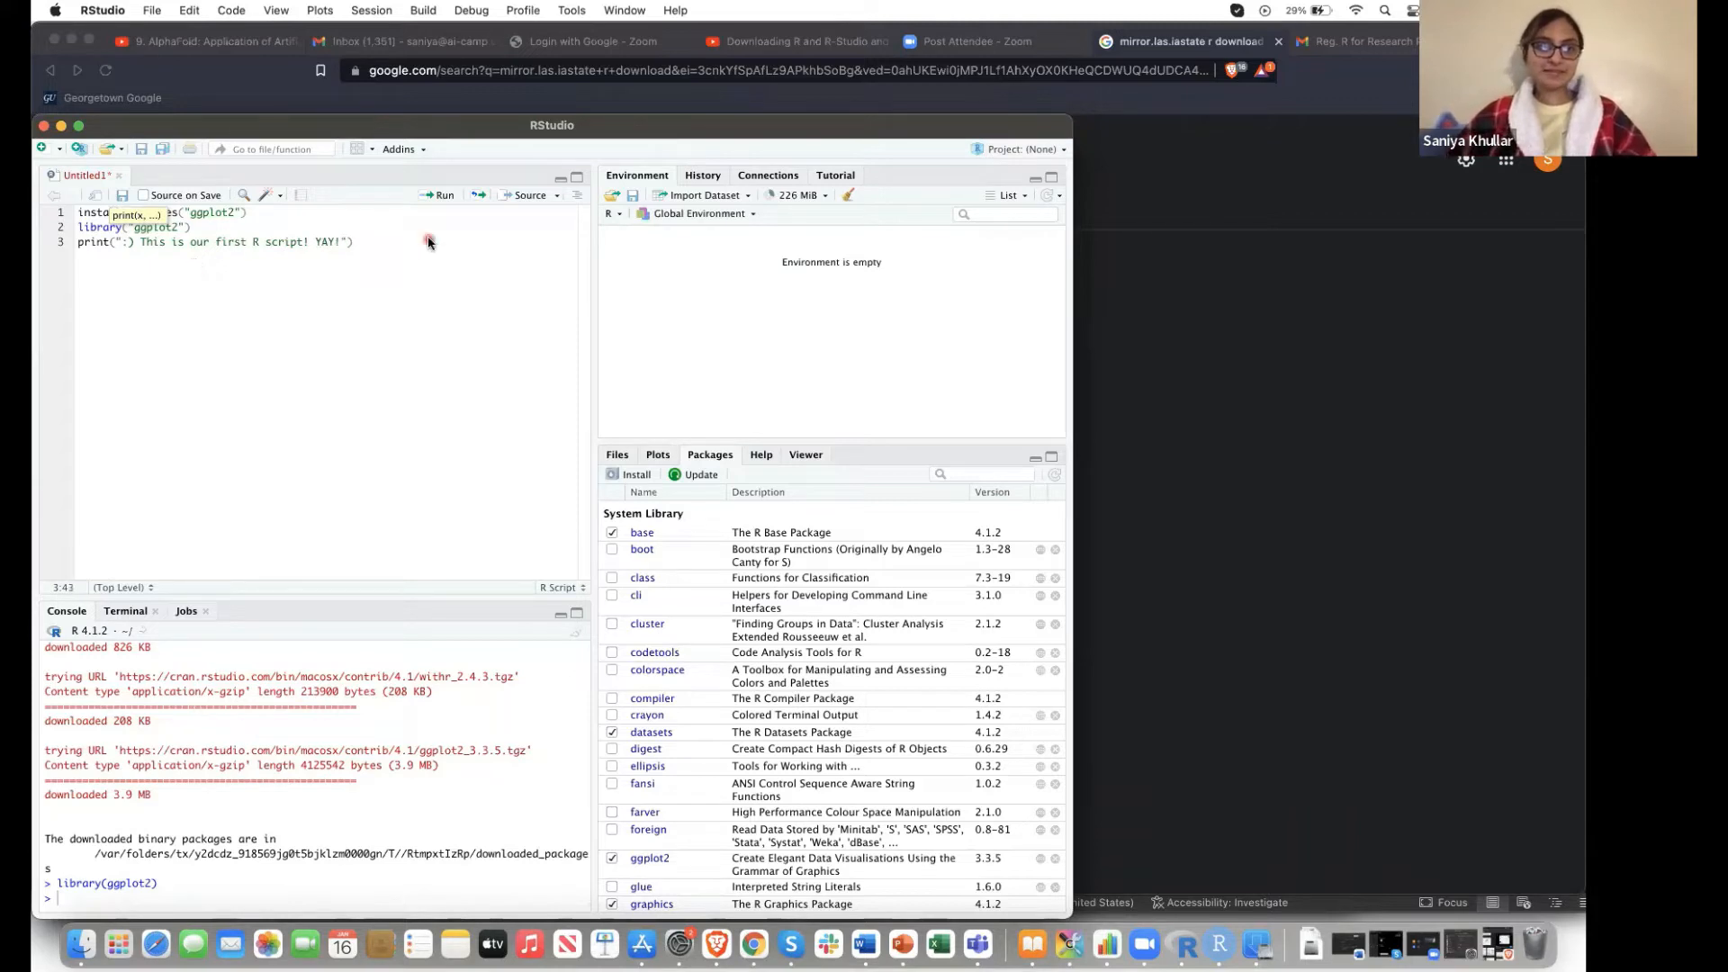
Save the script in the home folder, naming it with the owner's first name followed by sFirstR
{"action": "key", "text": "super+s"}
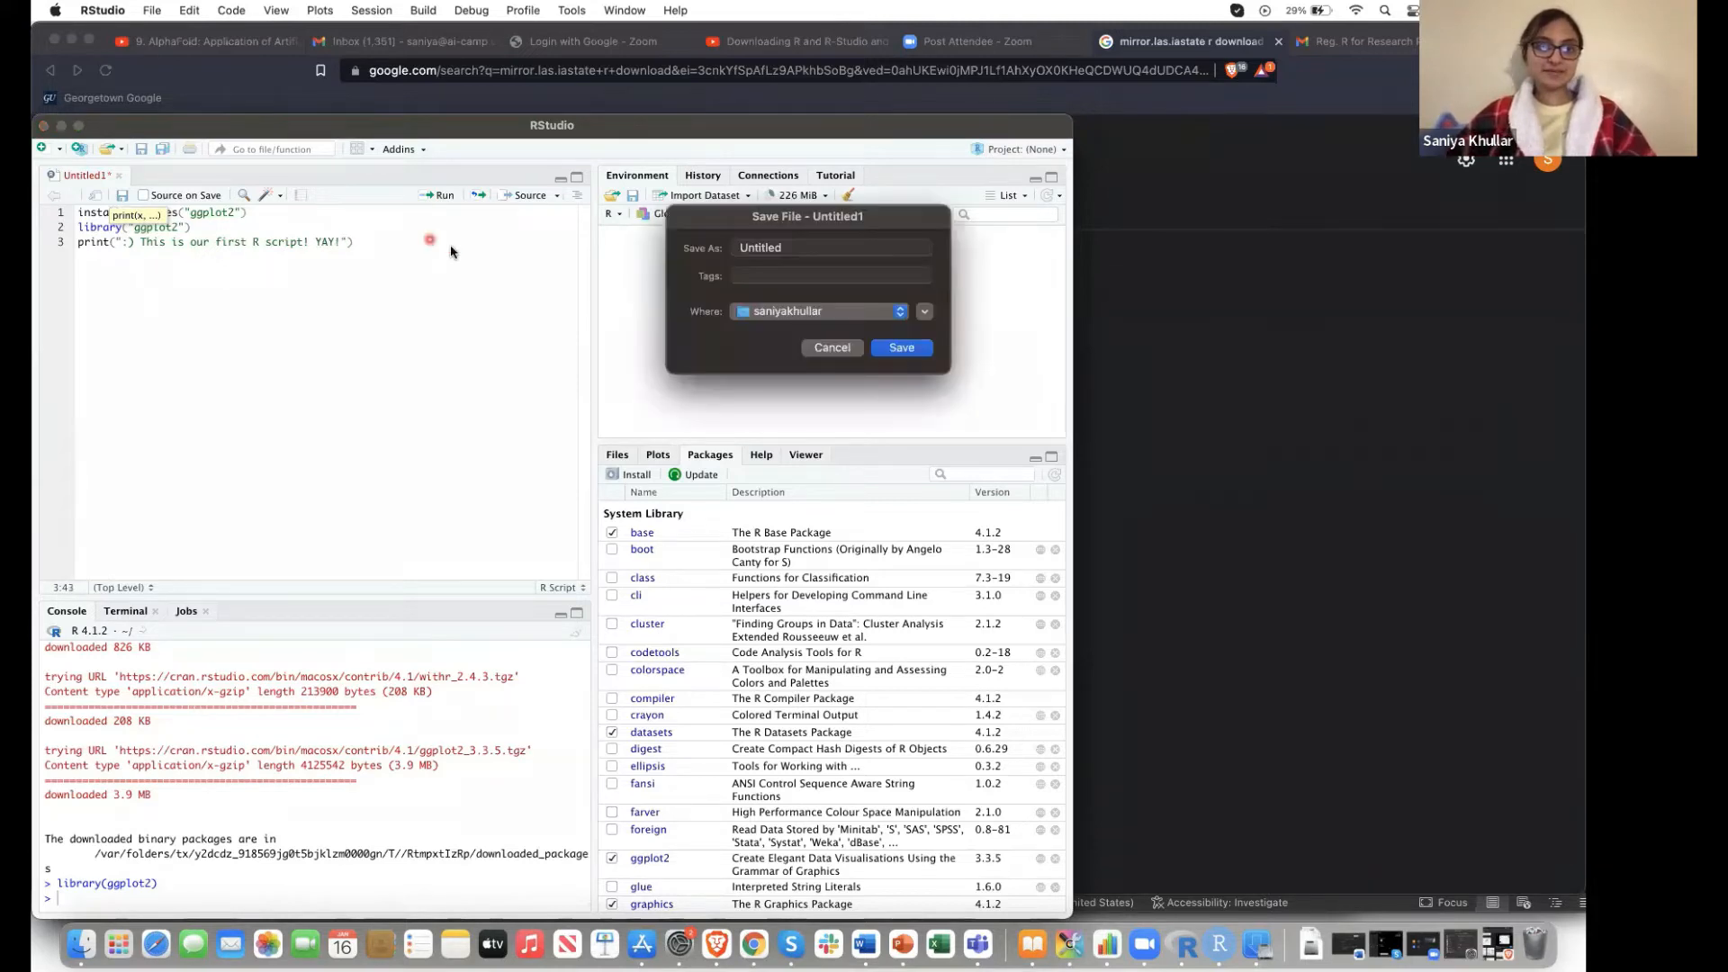
{"action": "left_click", "coordinate": [758, 248]}
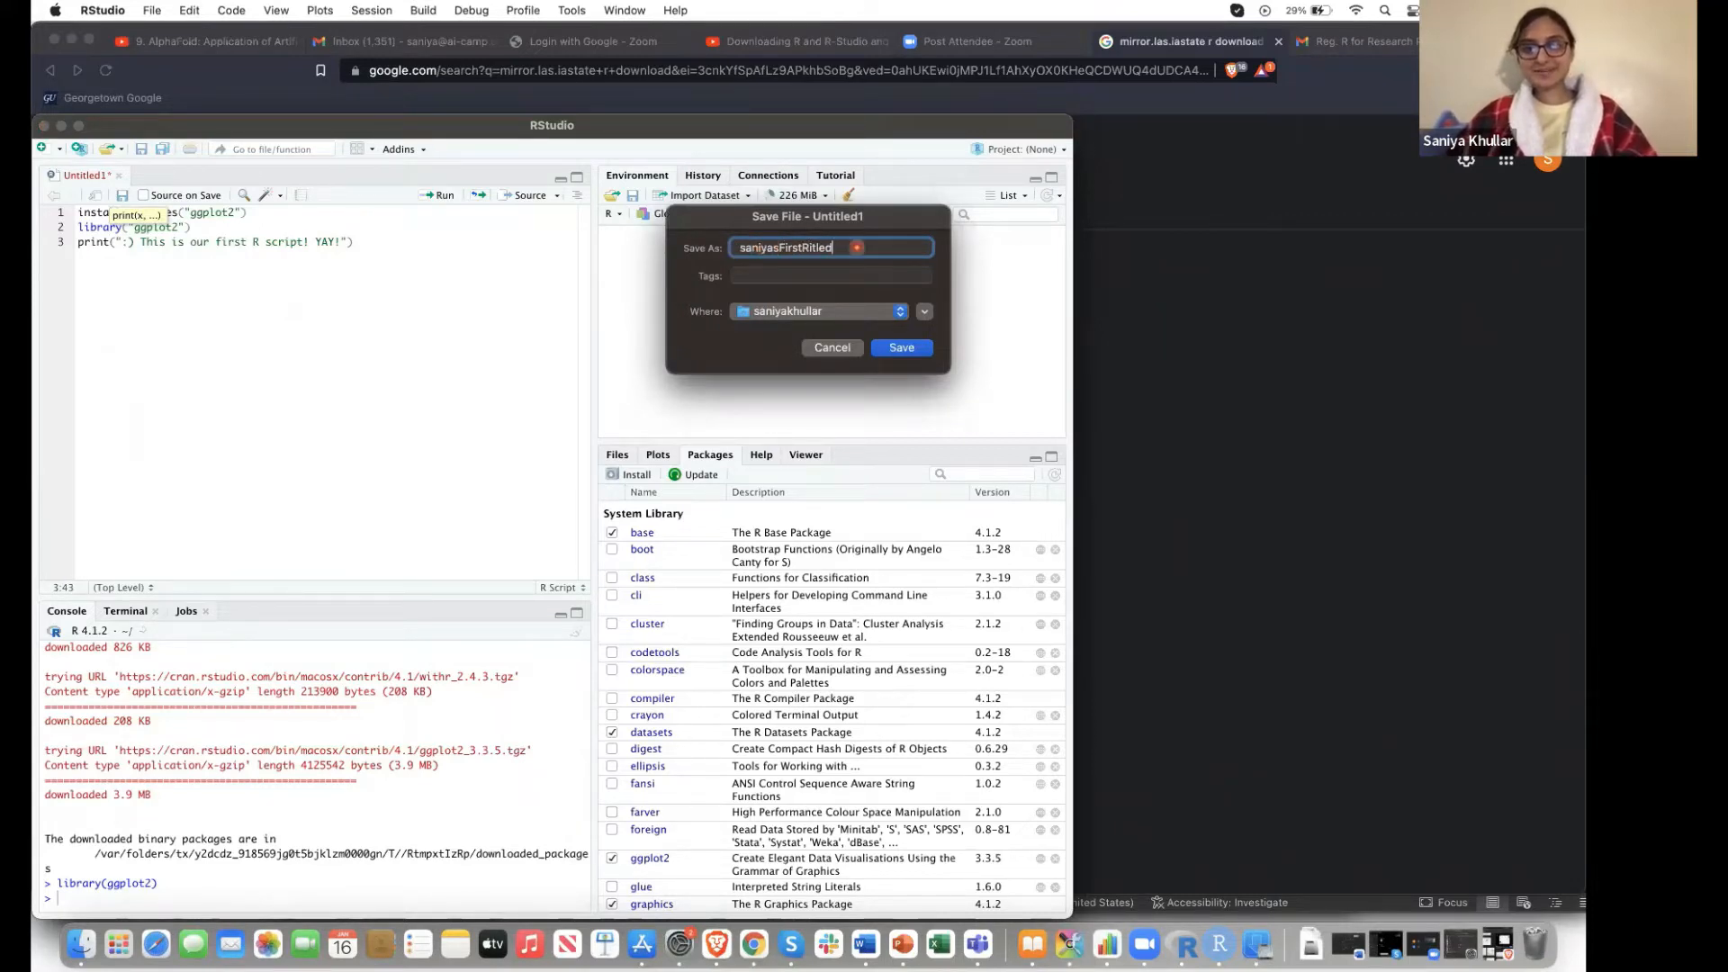
{"action": "key", "text": "Return"}
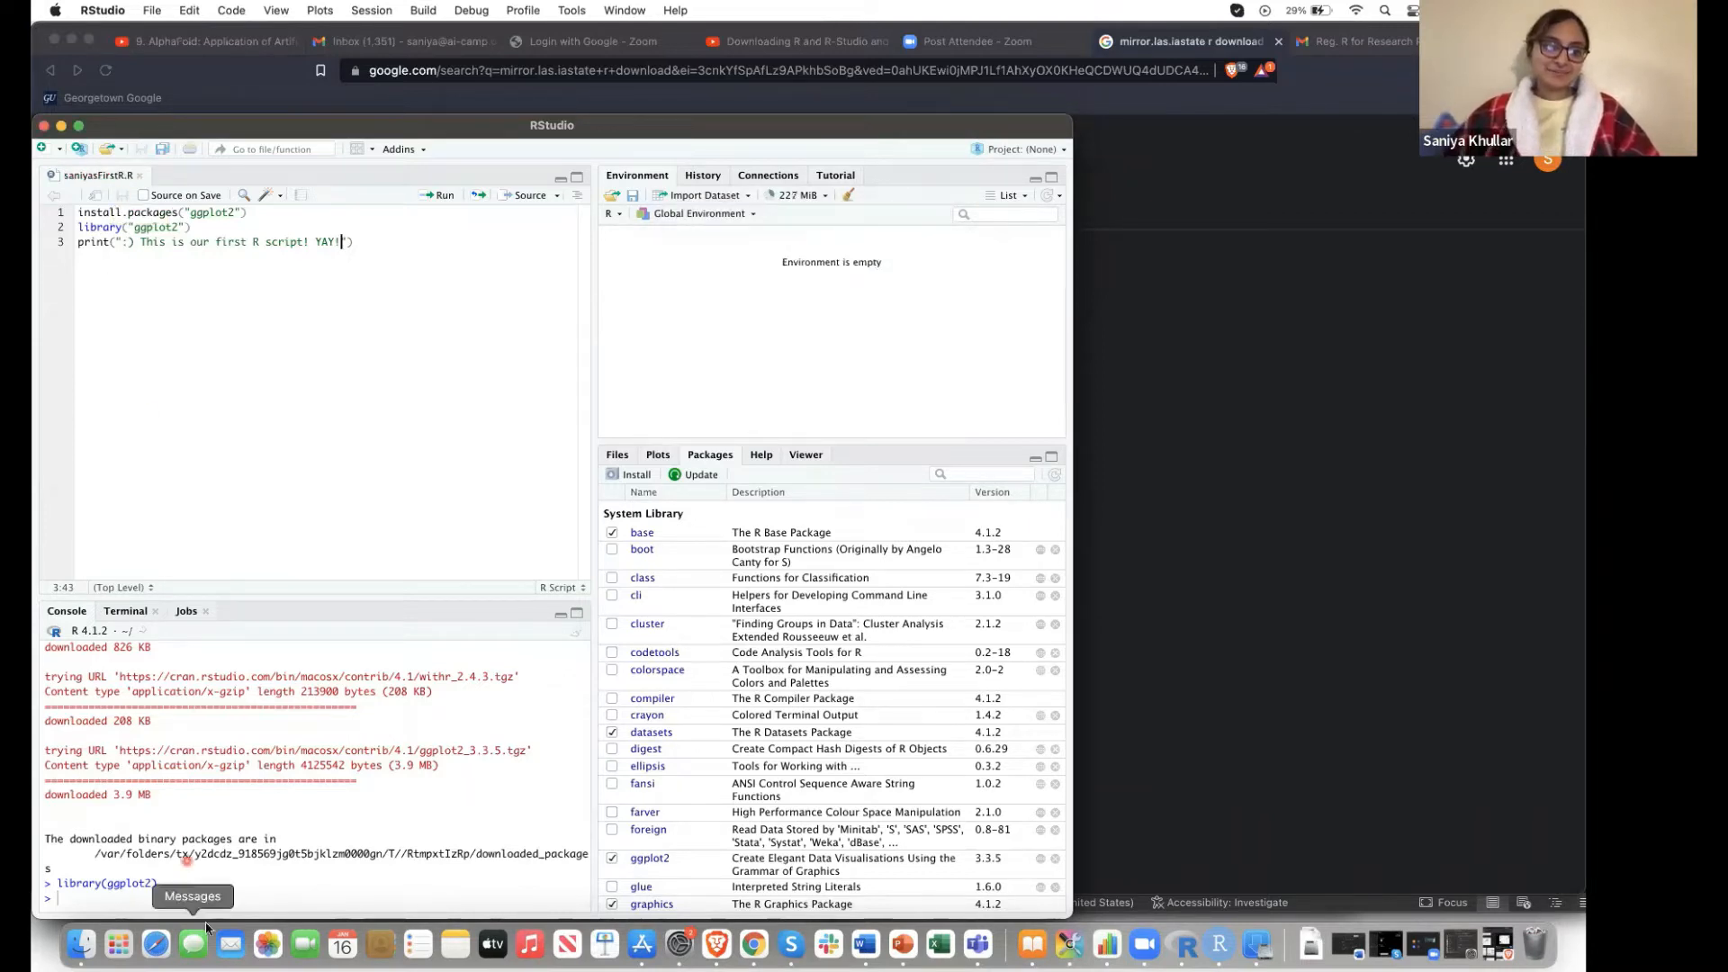
Select the whole print statement on line 3 of the script and run it
{"action": "left_click", "coordinate": [371, 255]}
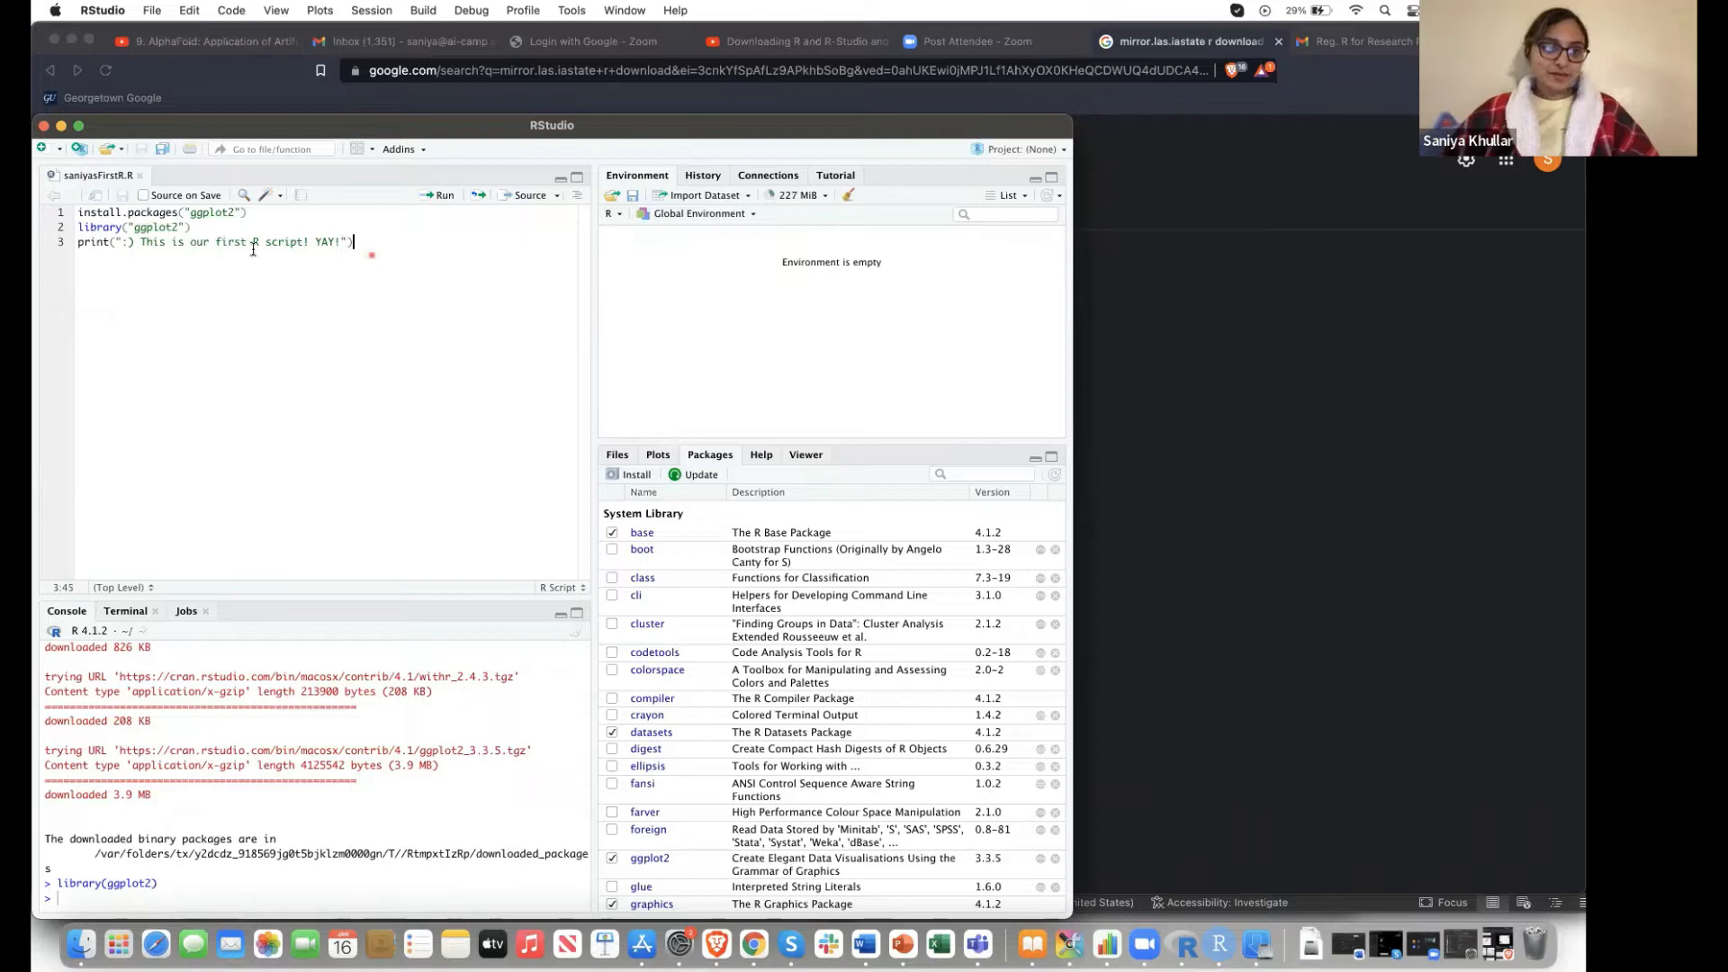
{"action": "left_click", "coordinate": [59, 243]}
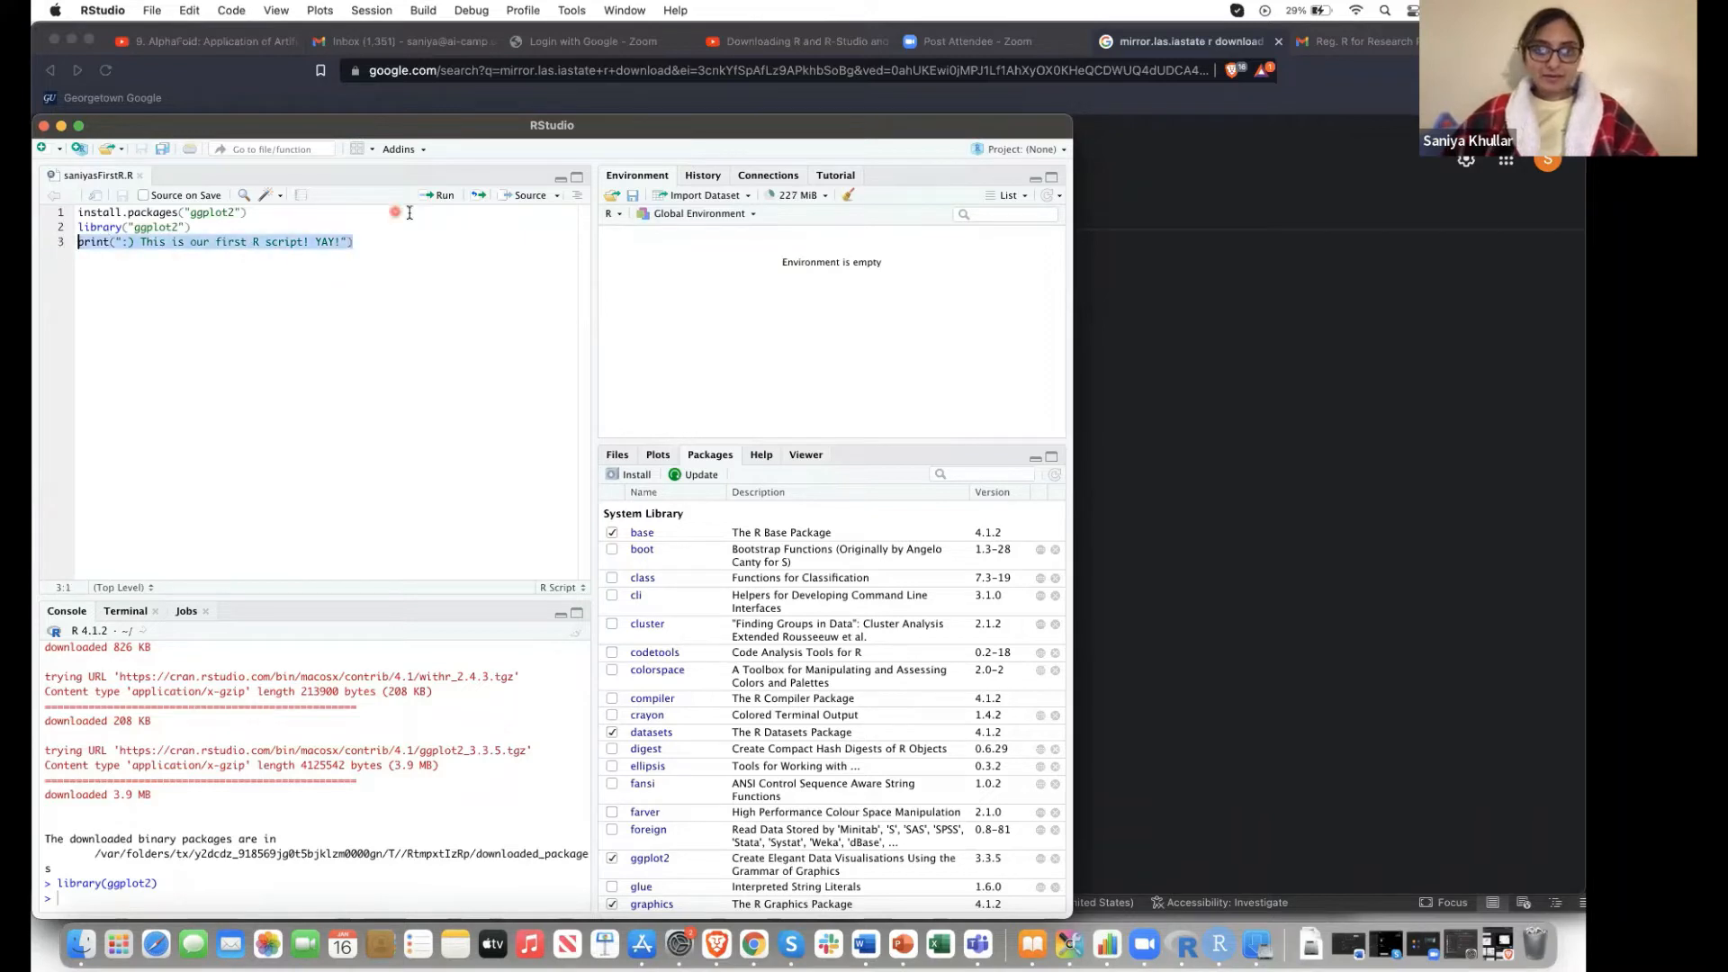
{"action": "left_click", "coordinate": [444, 195]}
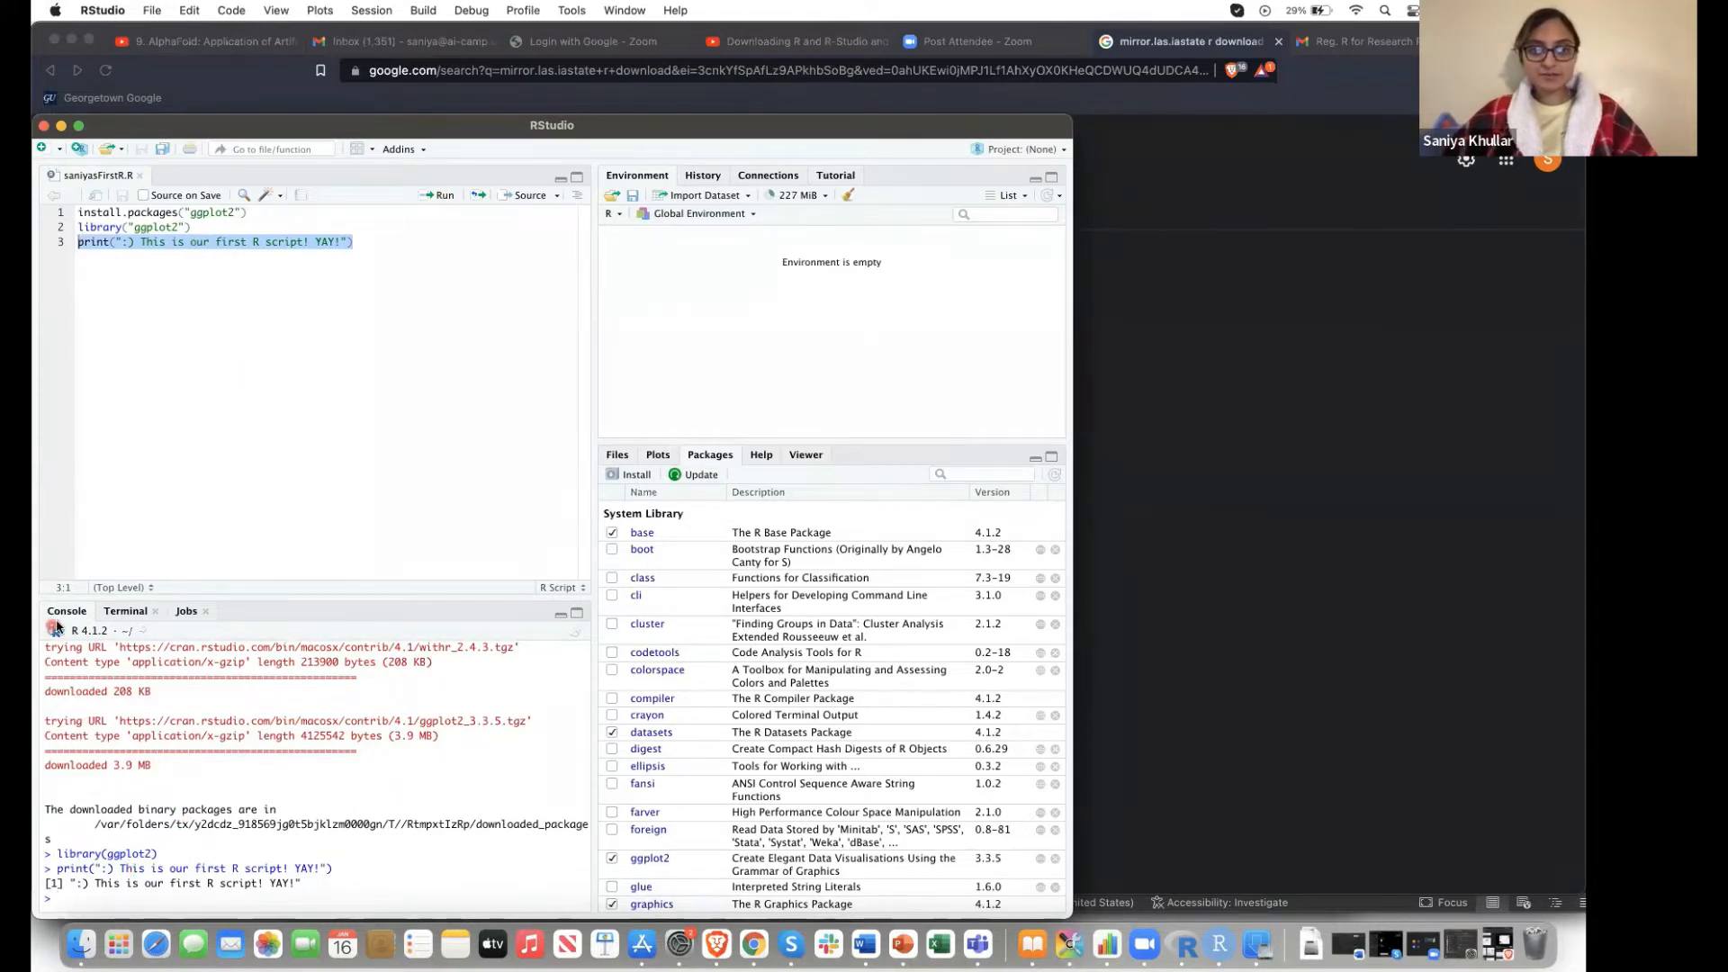
Switch to the standalone R Console and move its window beside RStudio so both are visible
{"action": "left_click", "coordinate": [1186, 952]}
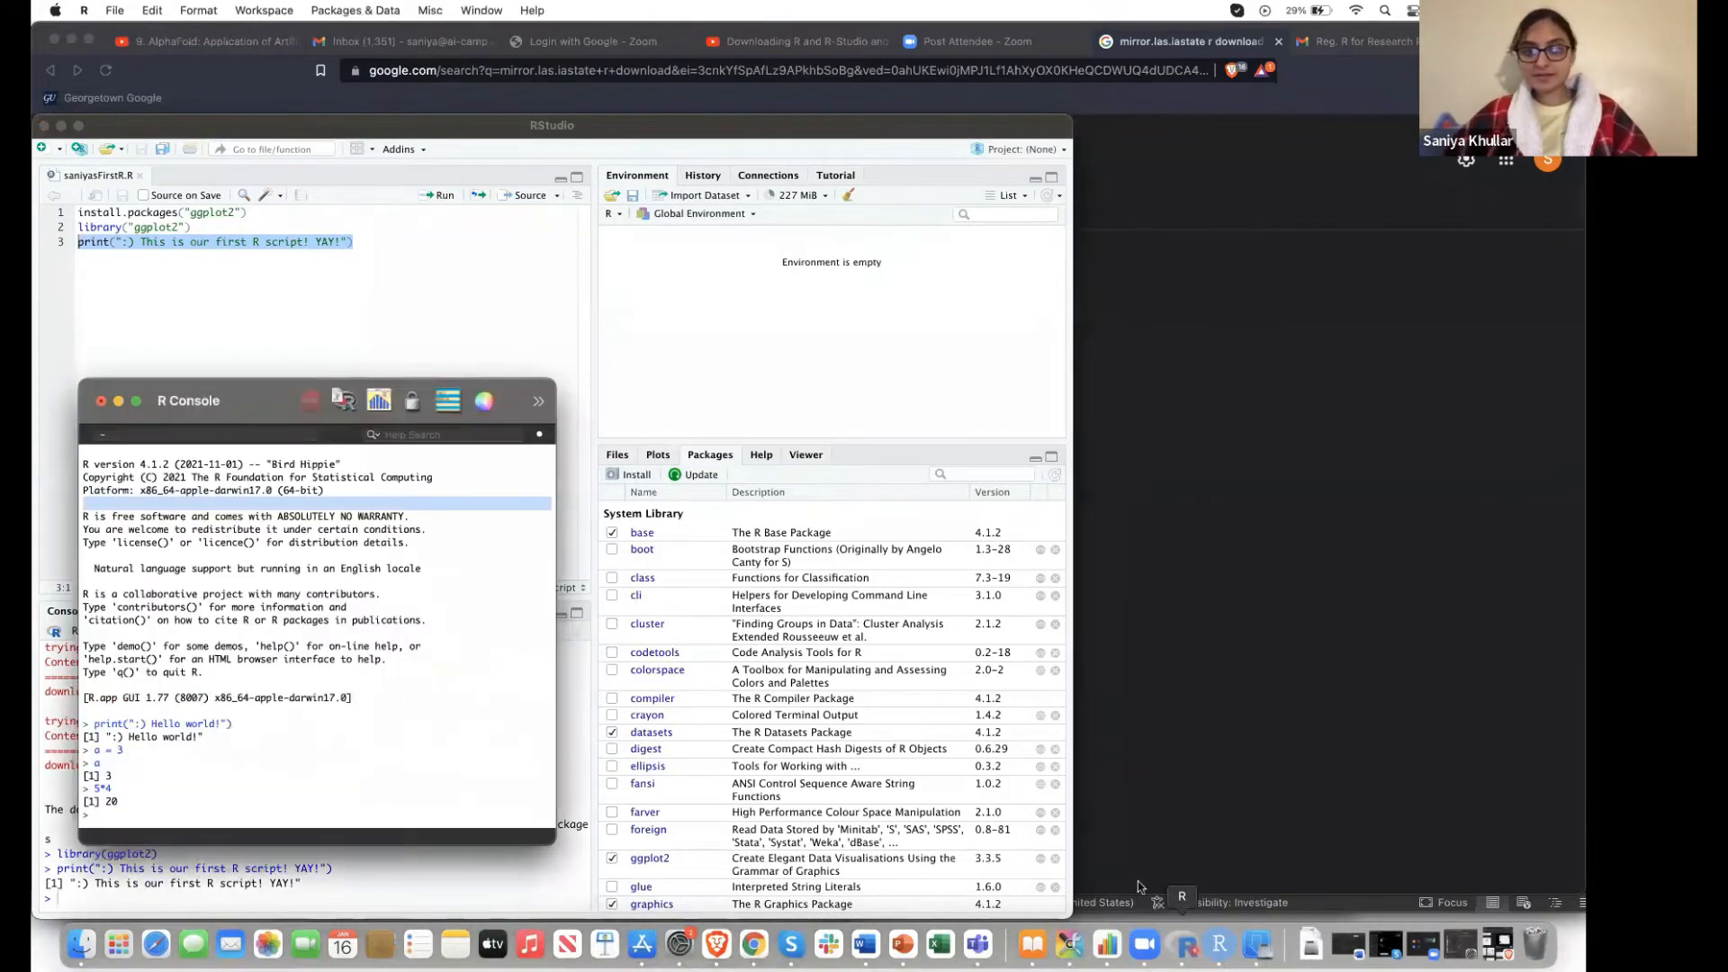
{"action": "left_click_drag", "start_coordinate": [259, 389], "coordinate": [1241, 375]}
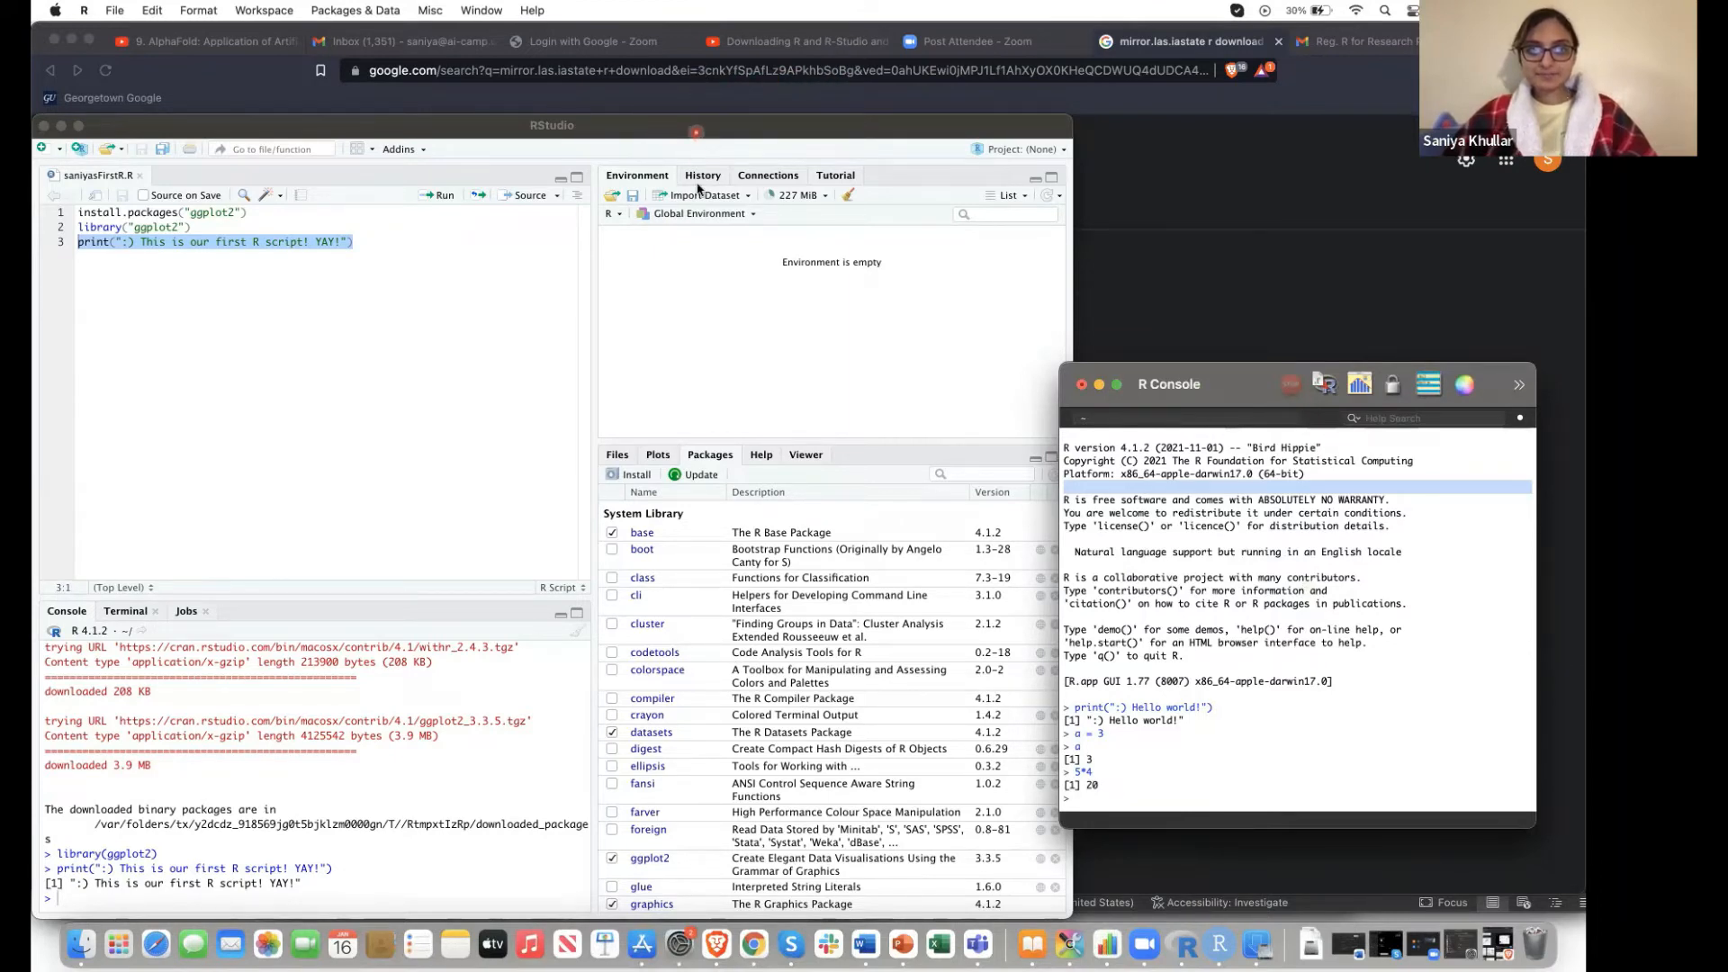
Annotate the shared Zoom screen with arrows from the R and RStudio dock icons to their windows, and circle the R Console title and RStudio's console
{"action": "left_click", "coordinate": [1298, 956]}
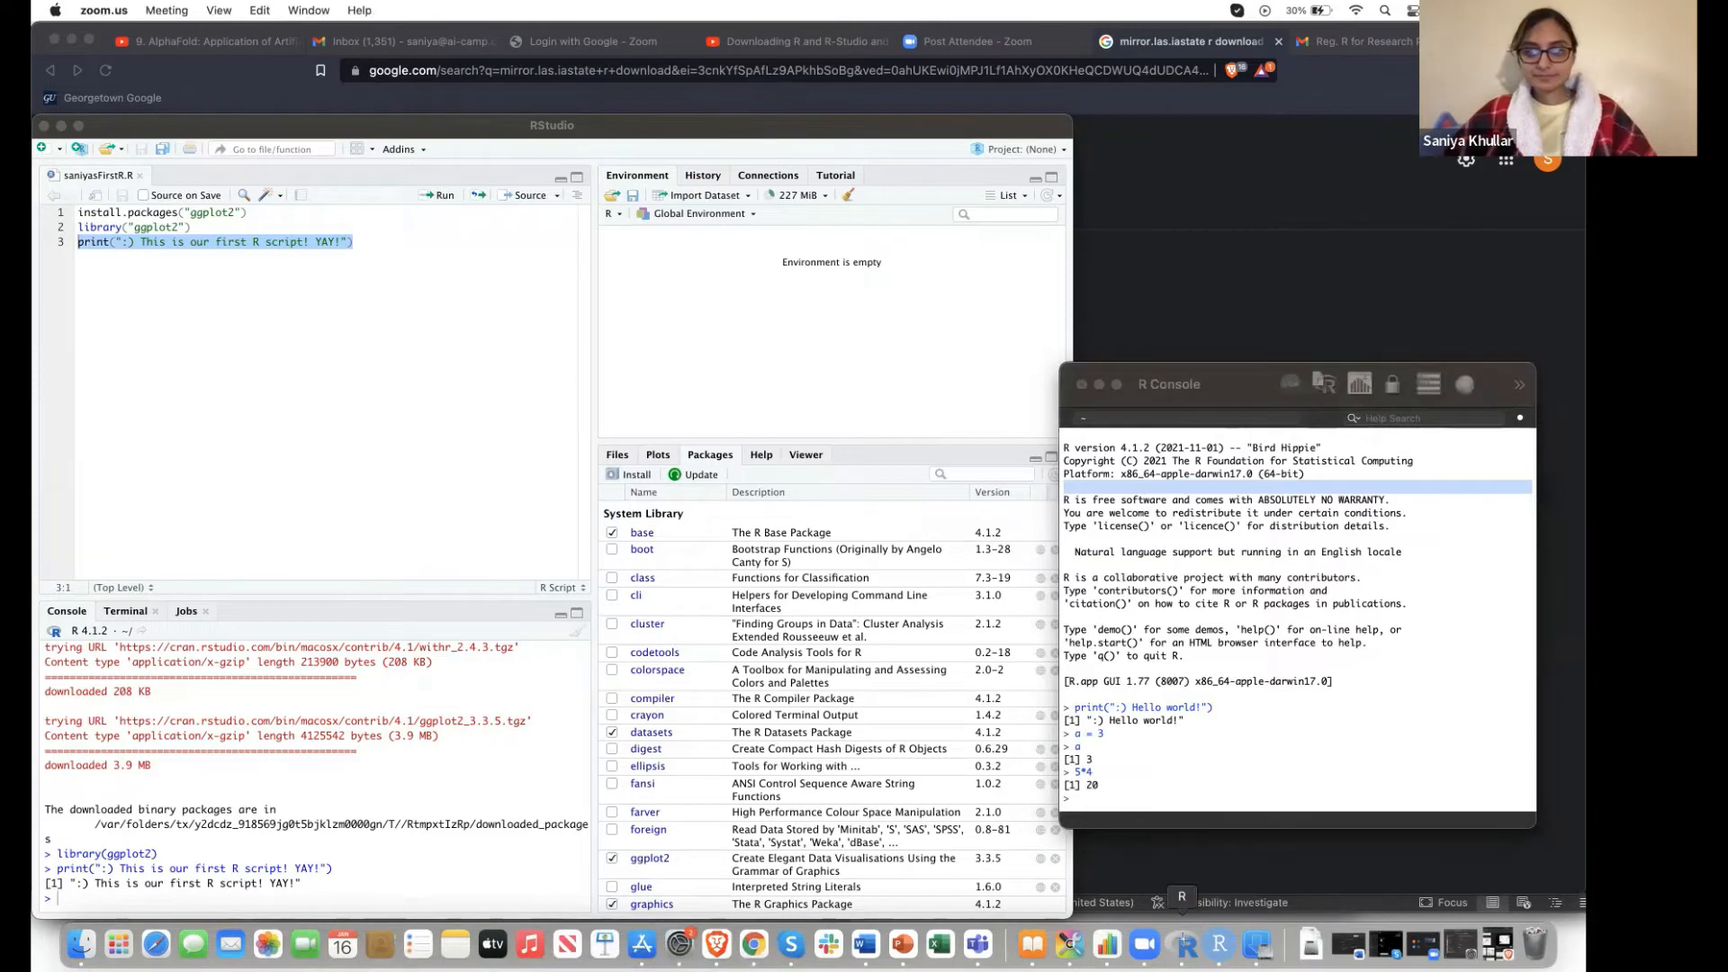
{"action": "mouse_move", "coordinate": [1179, 936]}
{"action": "left_mouse_down"}
{"action": "mouse_move", "coordinate": [1174, 804]}
{"action": "mouse_move", "coordinate": [1156, 814]}
{"action": "left_mouse_up"}
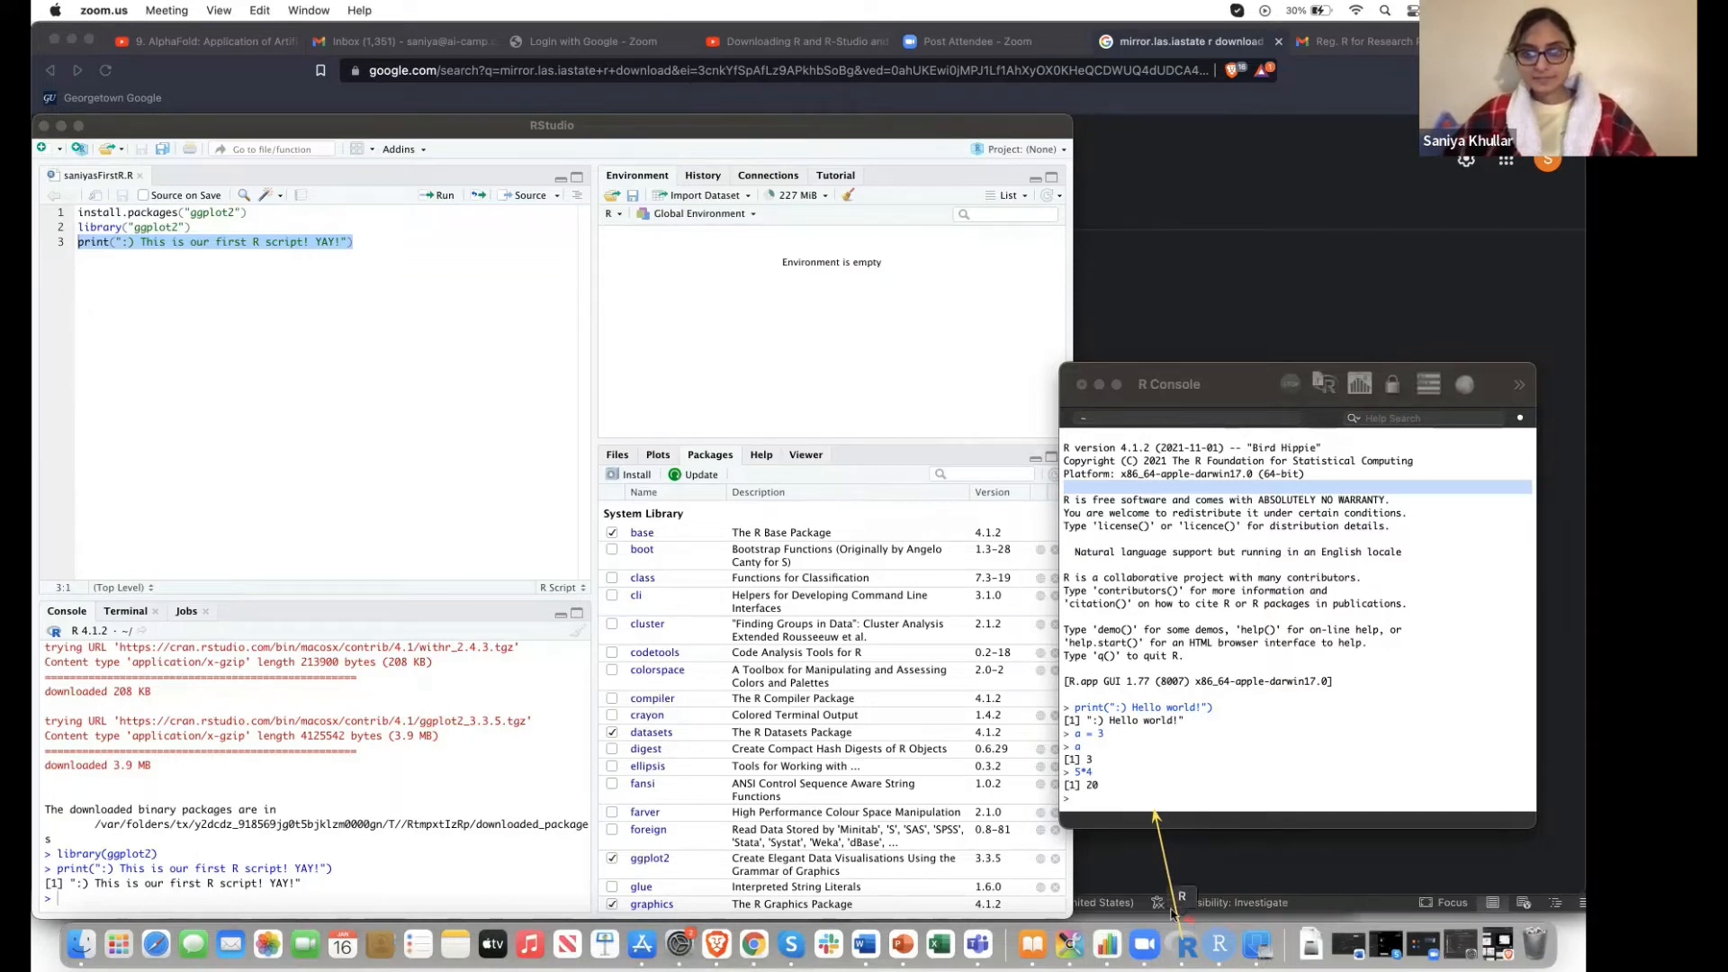
{"action": "left_click_drag", "start_coordinate": [781, 851], "coordinate": [751, 850]}
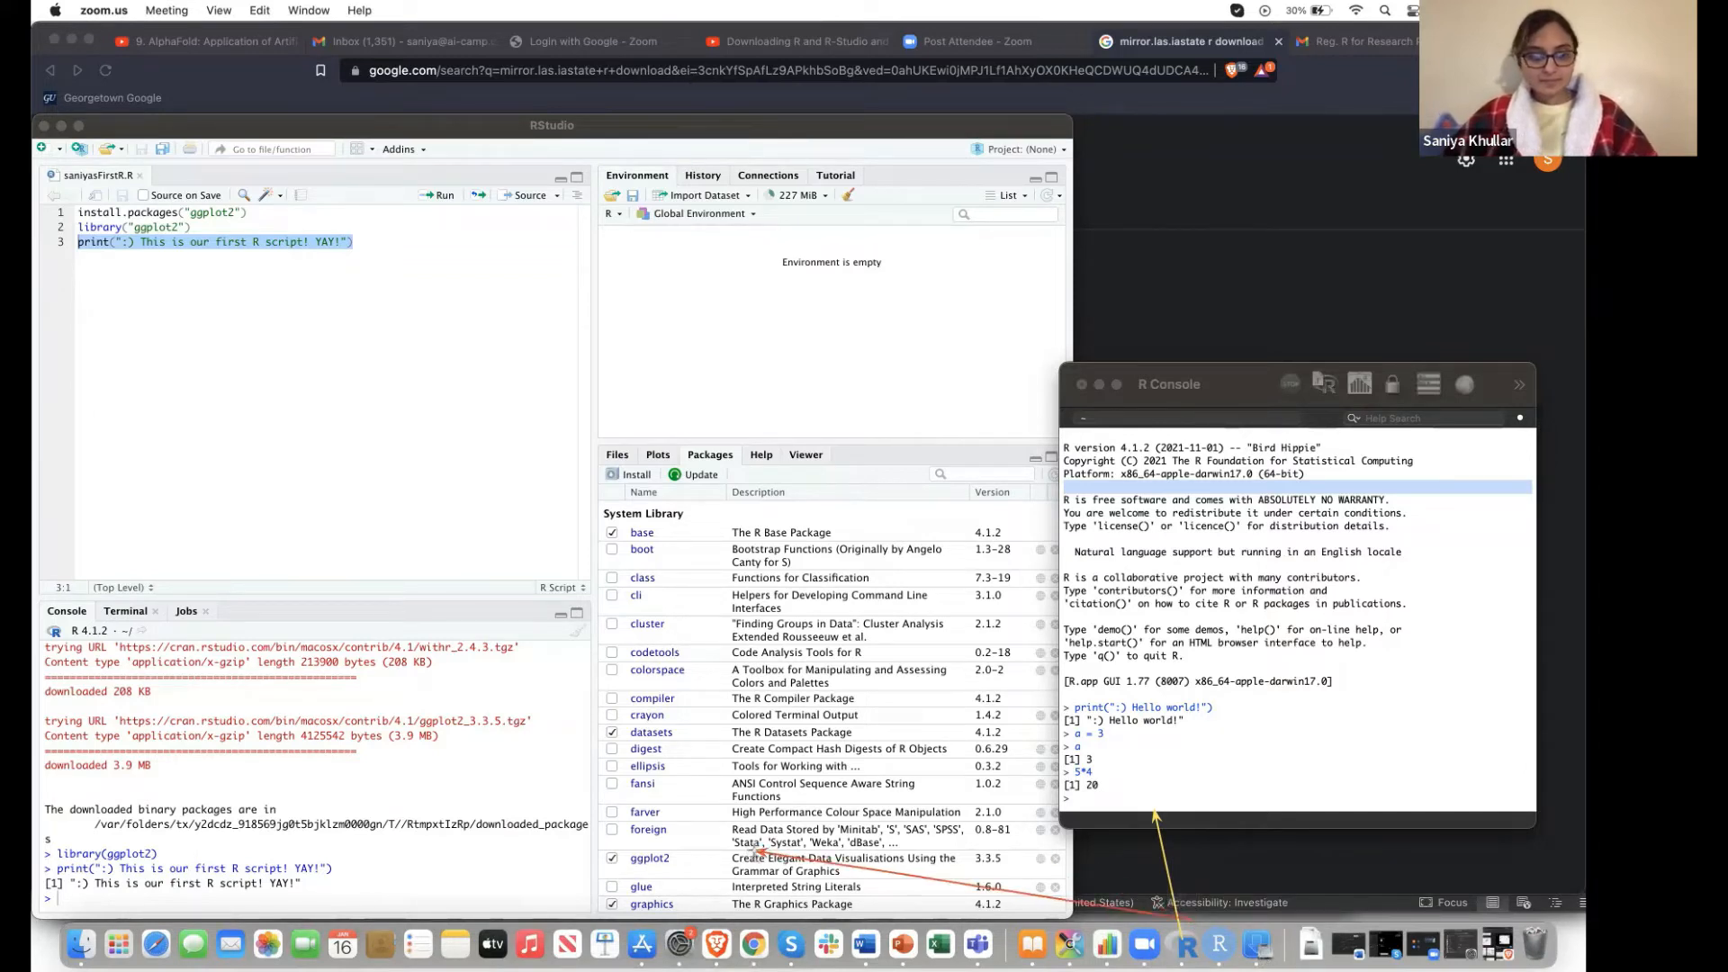
{"action": "key", "text": "super+z"}
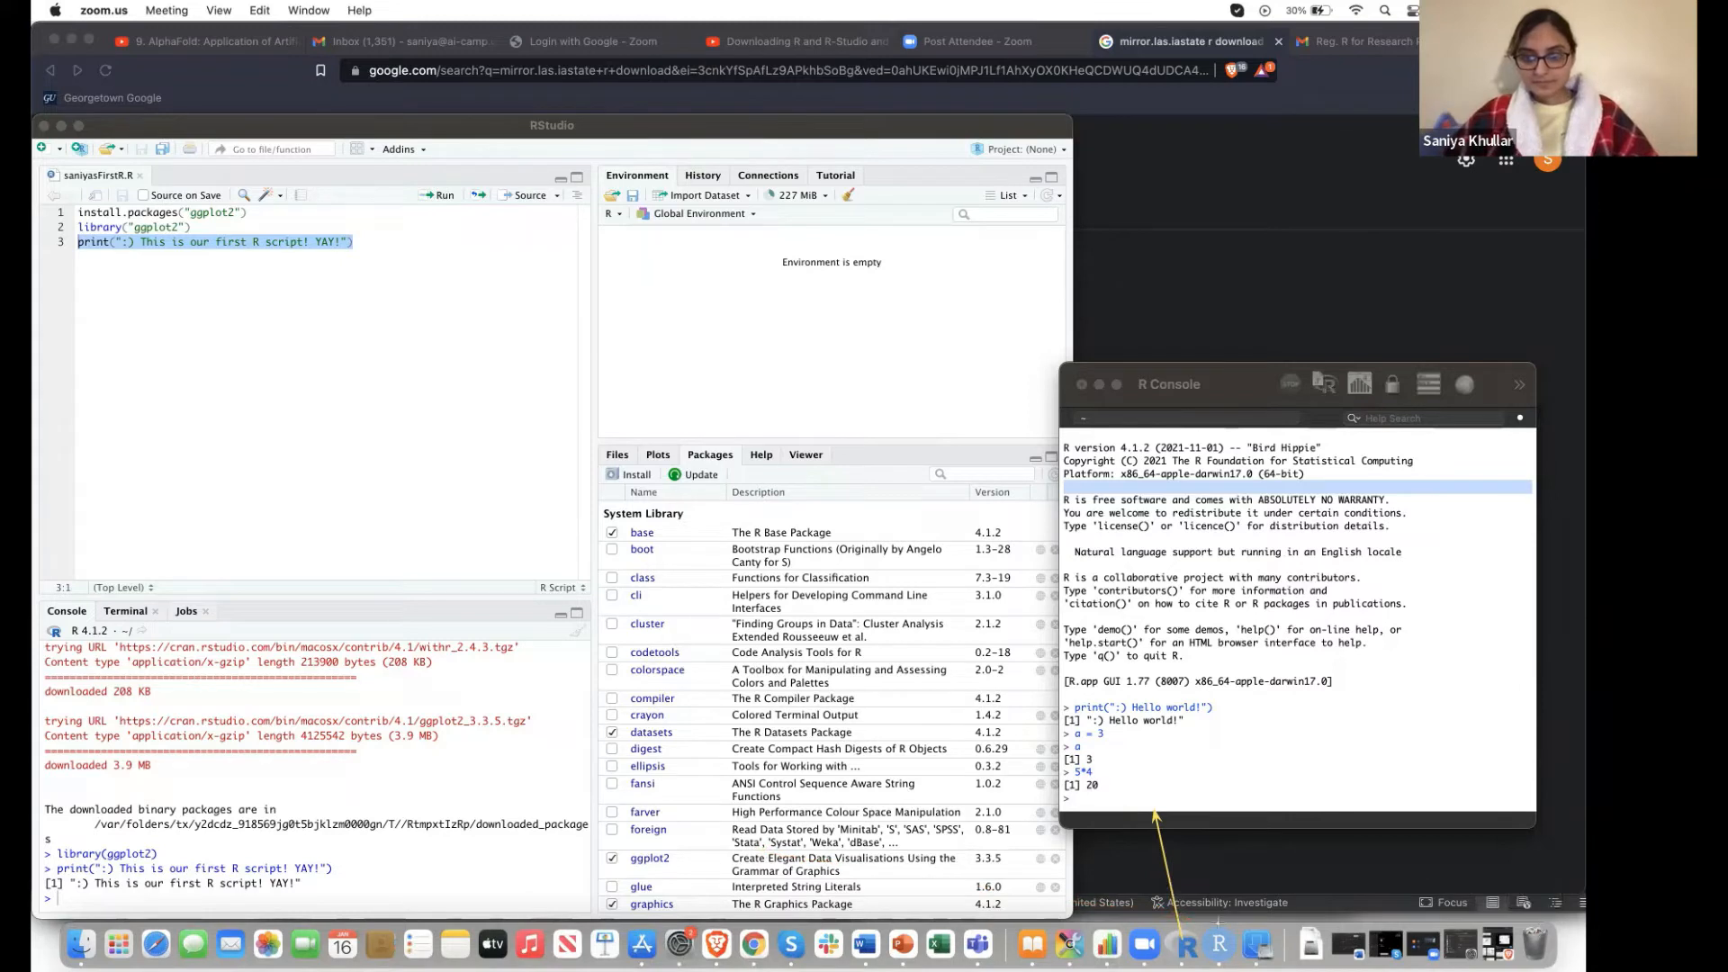
{"action": "mouse_move", "coordinate": [1219, 919]}
{"action": "left_mouse_down"}
{"action": "mouse_move", "coordinate": [1084, 839]}
{"action": "mouse_move", "coordinate": [674, 813]}
{"action": "mouse_move", "coordinate": [541, 761]}
{"action": "mouse_move", "coordinate": [317, 406]}
{"action": "mouse_move", "coordinate": [232, 137]}
{"action": "mouse_move", "coordinate": [623, 125]}
{"action": "mouse_move", "coordinate": [585, 131]}
{"action": "left_mouse_up"}
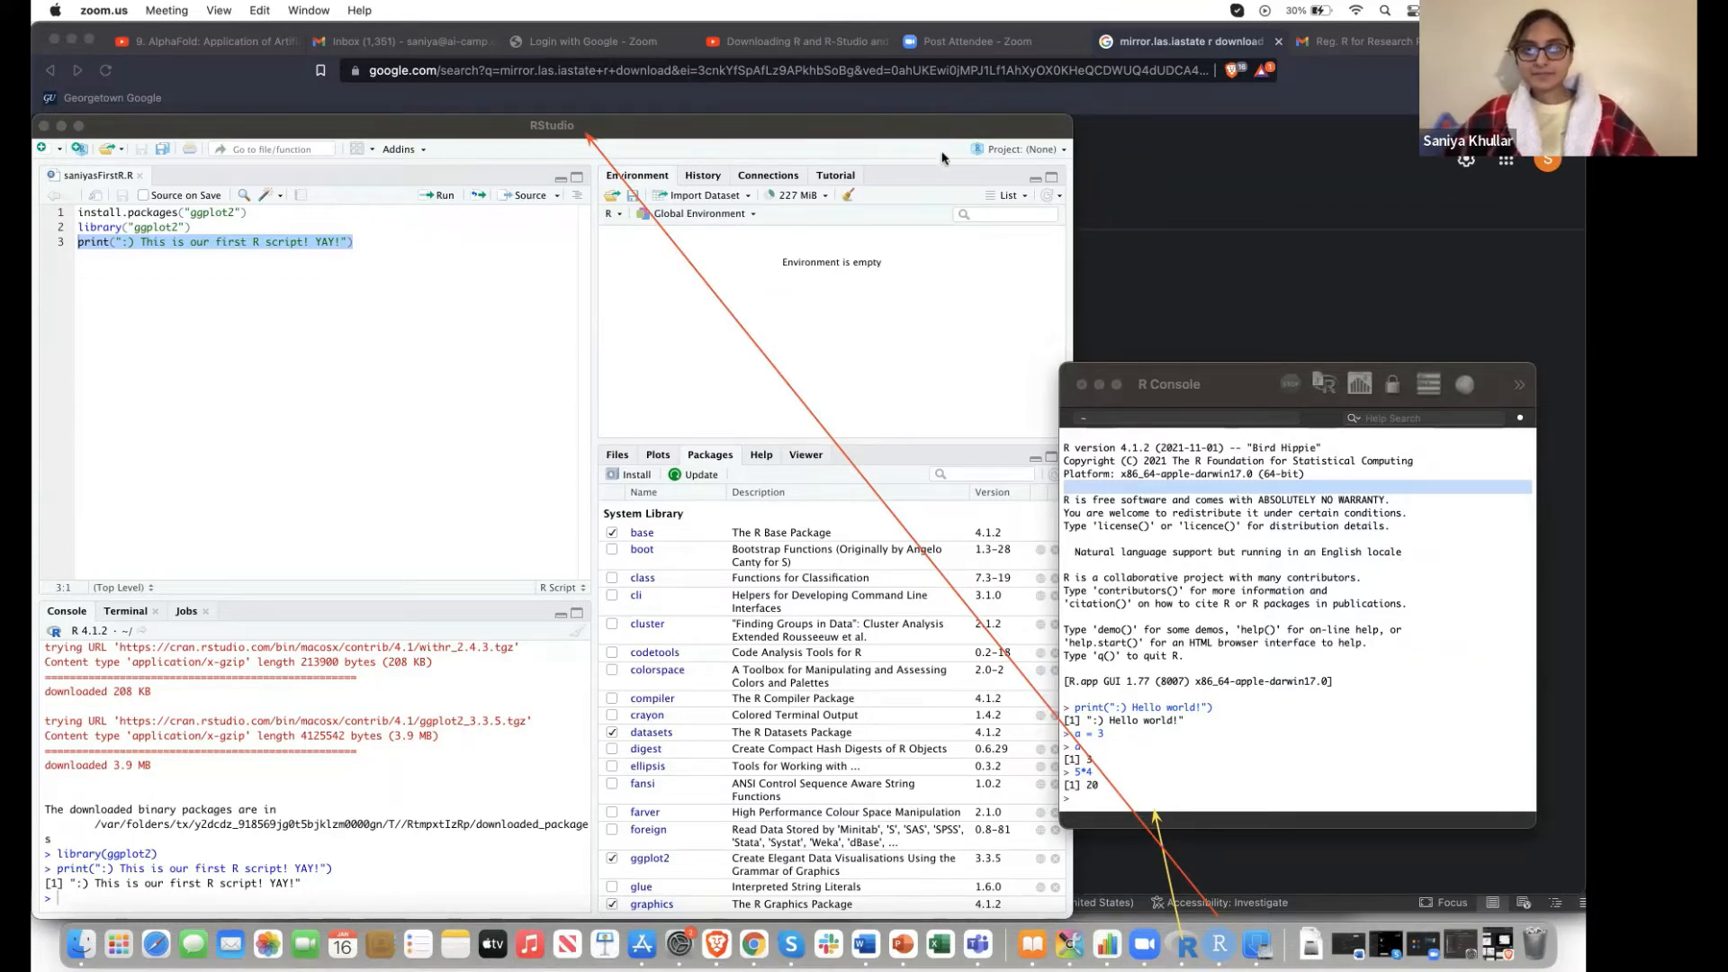
{"action": "mouse_move", "coordinate": [1182, 398]}
{"action": "left_mouse_down"}
{"action": "mouse_move", "coordinate": [1216, 385]}
{"action": "mouse_move", "coordinate": [1158, 351]}
{"action": "mouse_move", "coordinate": [1076, 373]}
{"action": "mouse_move", "coordinate": [1108, 401]}
{"action": "mouse_move", "coordinate": [1202, 394]}
{"action": "left_mouse_up"}
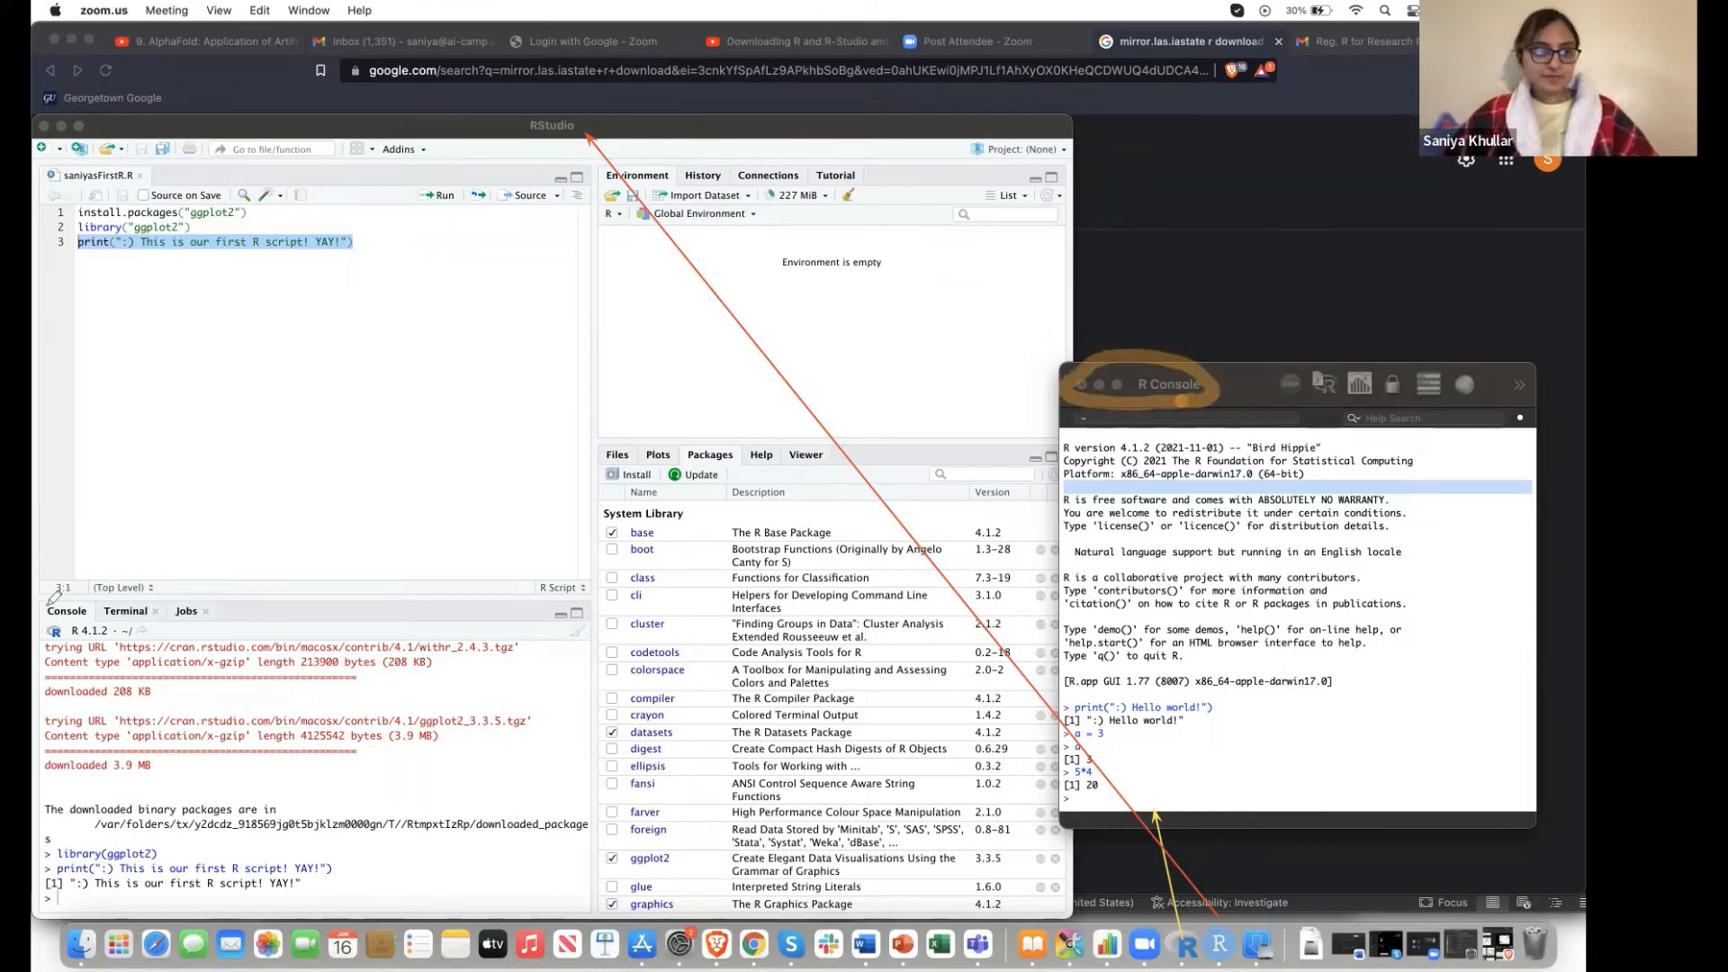
{"action": "mouse_move", "coordinate": [54, 597]}
{"action": "left_mouse_down"}
{"action": "mouse_move", "coordinate": [93, 611]}
{"action": "mouse_move", "coordinate": [47, 621]}
{"action": "mouse_move", "coordinate": [44, 826]}
{"action": "mouse_move", "coordinate": [56, 861]}
{"action": "mouse_move", "coordinate": [151, 900]}
{"action": "mouse_move", "coordinate": [536, 878]}
{"action": "mouse_move", "coordinate": [603, 803]}
{"action": "mouse_move", "coordinate": [511, 613]}
{"action": "mouse_move", "coordinate": [382, 565]}
{"action": "mouse_move", "coordinate": [80, 594]}
{"action": "left_mouse_up"}
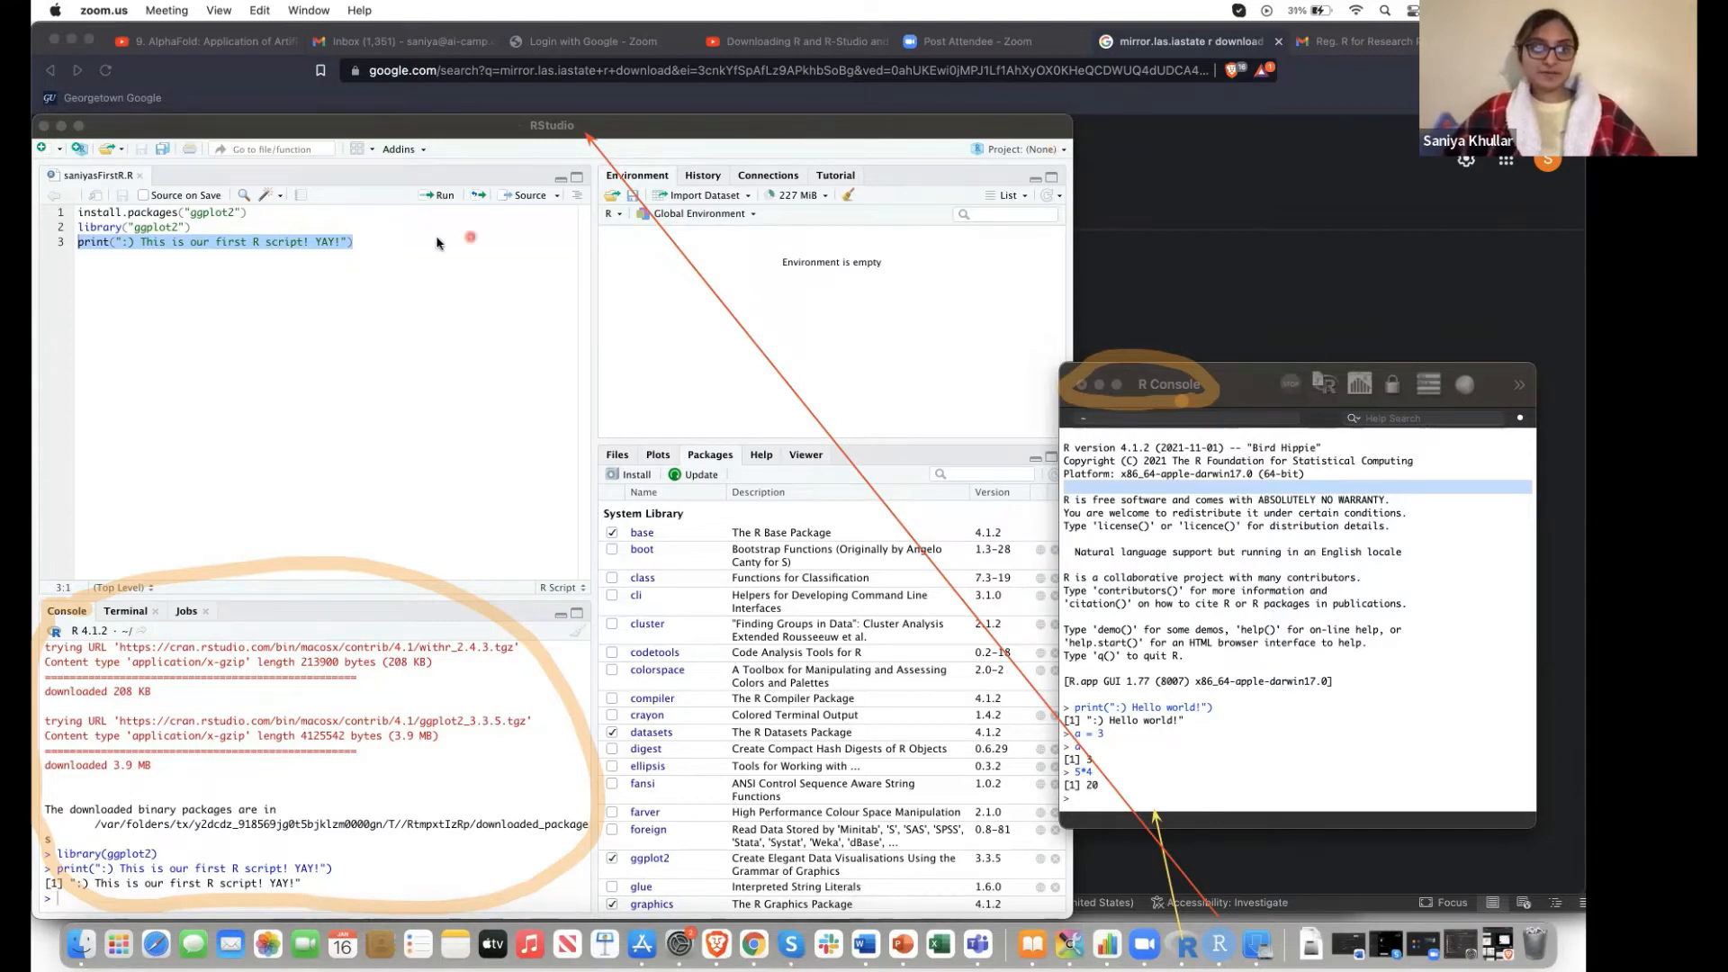
Add x = c(1, 2, 3, 4, 5) on line 4 and y = c(-3, 4, 0.8, 1.9, 7) on line 5 of the RStudio script
{"action": "left_click", "coordinate": [383, 243]}
{"action": "key", "text": "Return"}
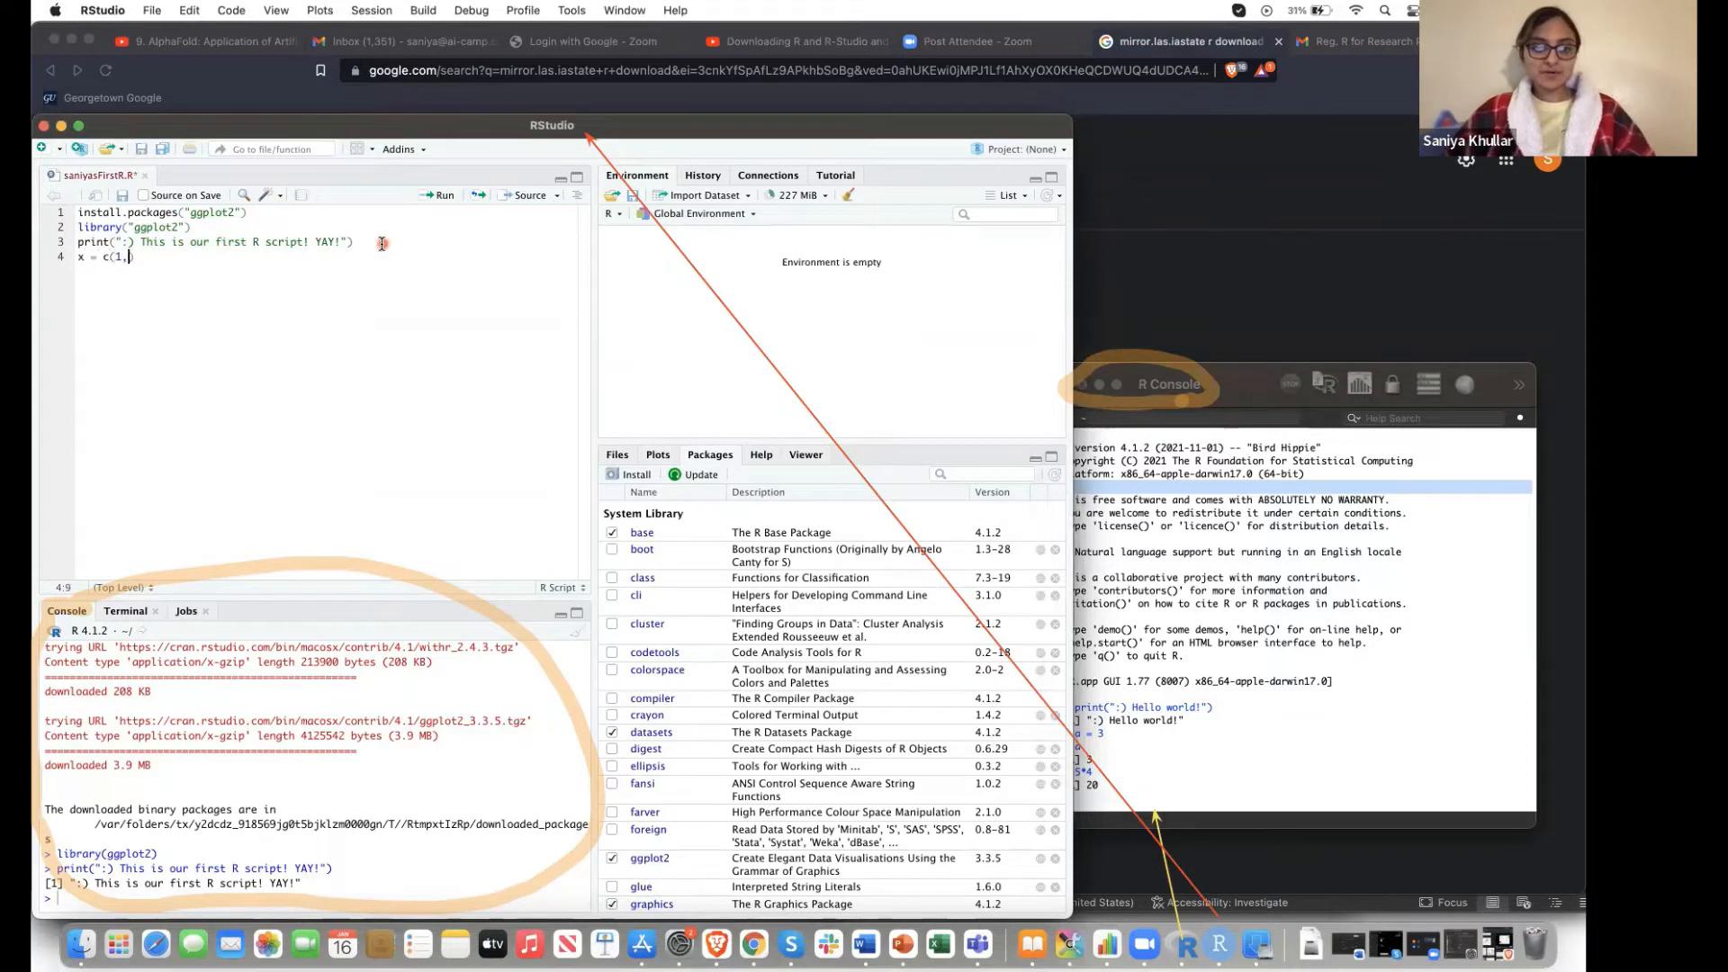
{"action": "type", "text": "x = c(1, 2, 3, 4, 5"}
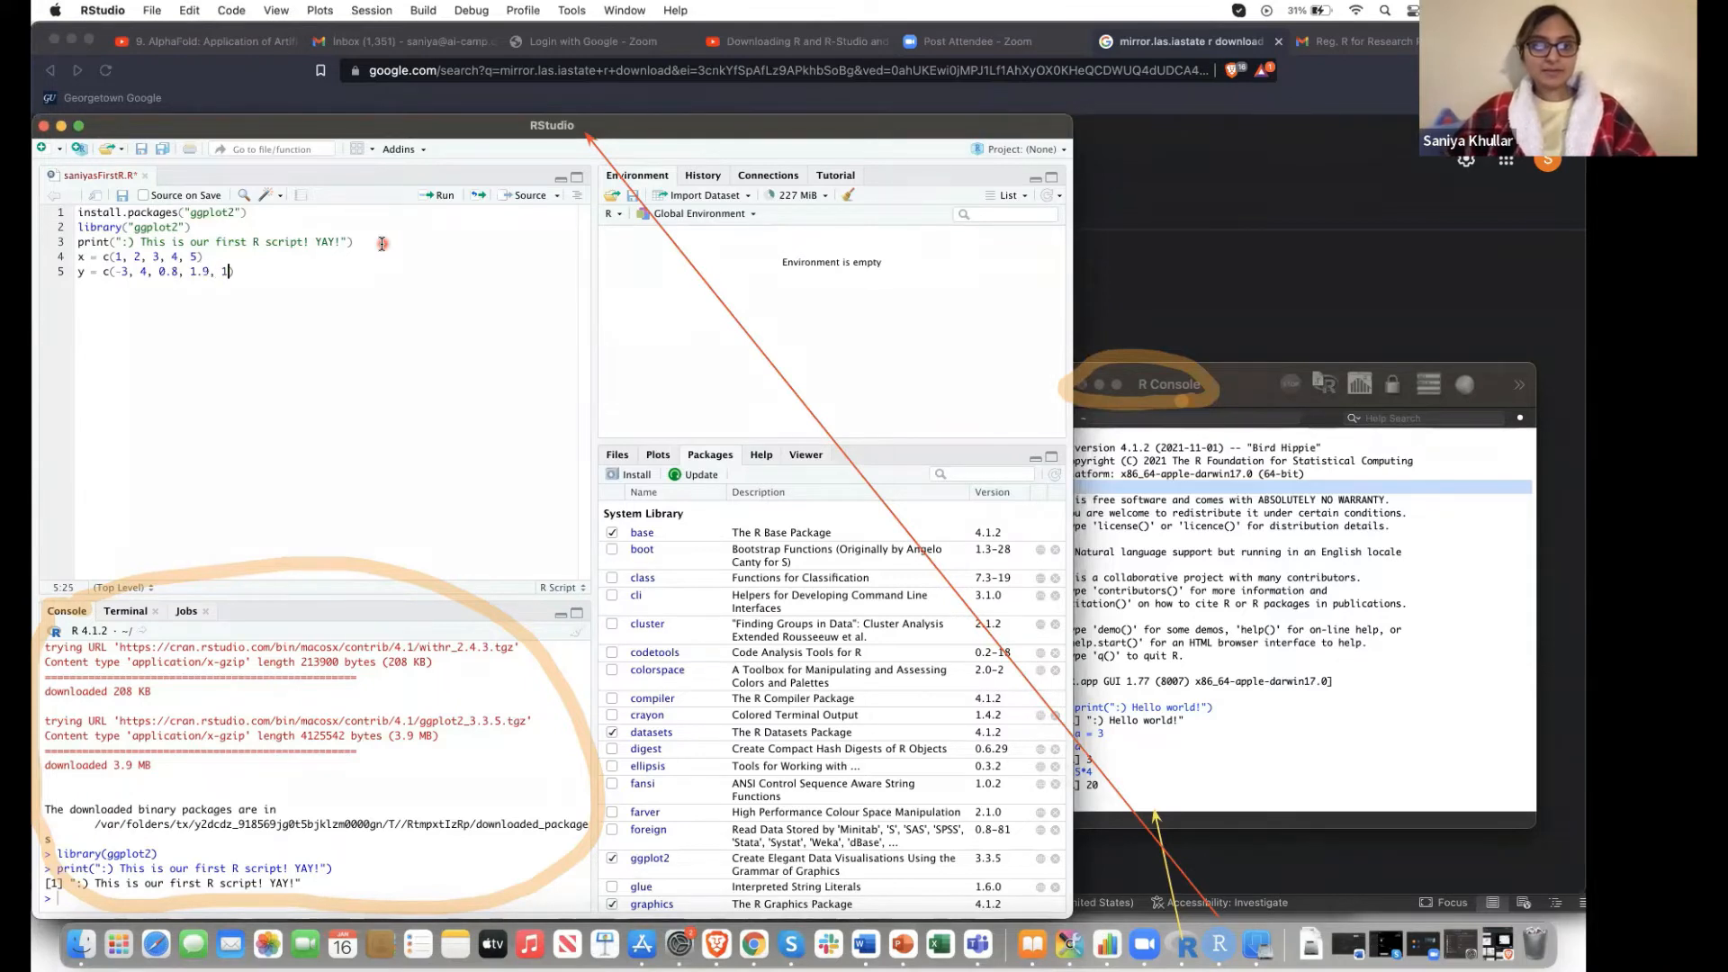
{"action": "type", "text": "7"}
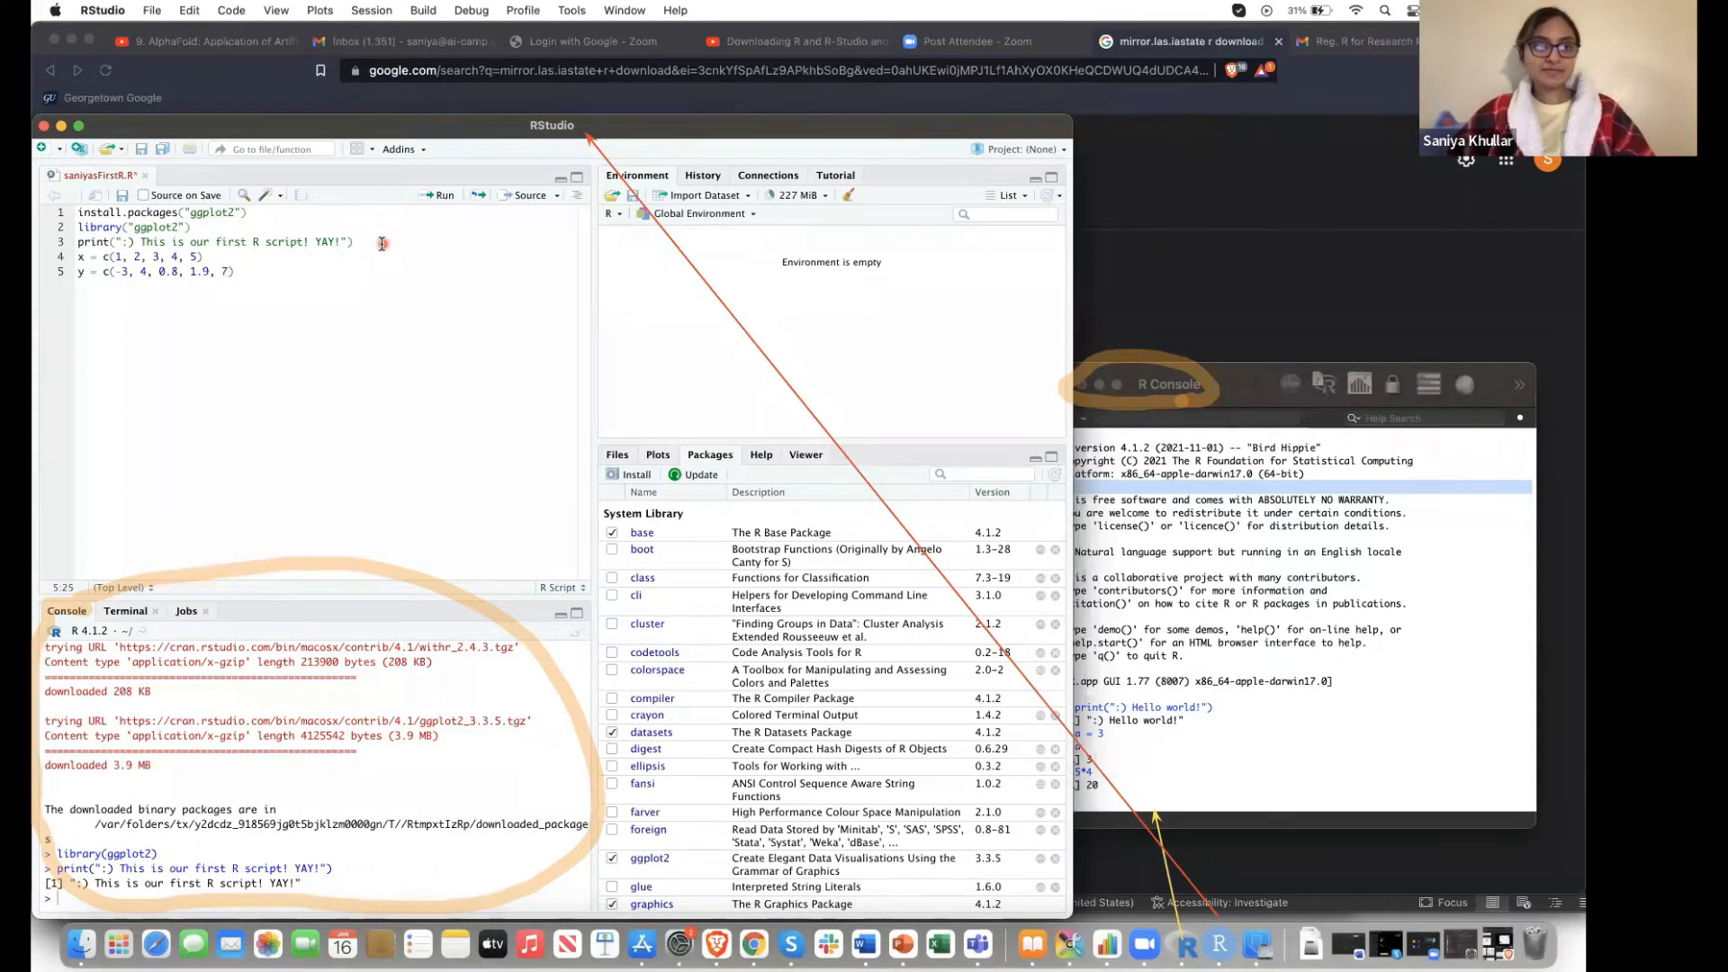
Run line 4 of the script to assign the vector x
{"action": "left_click", "coordinate": [232, 255]}
{"action": "key", "text": "super+Return"}
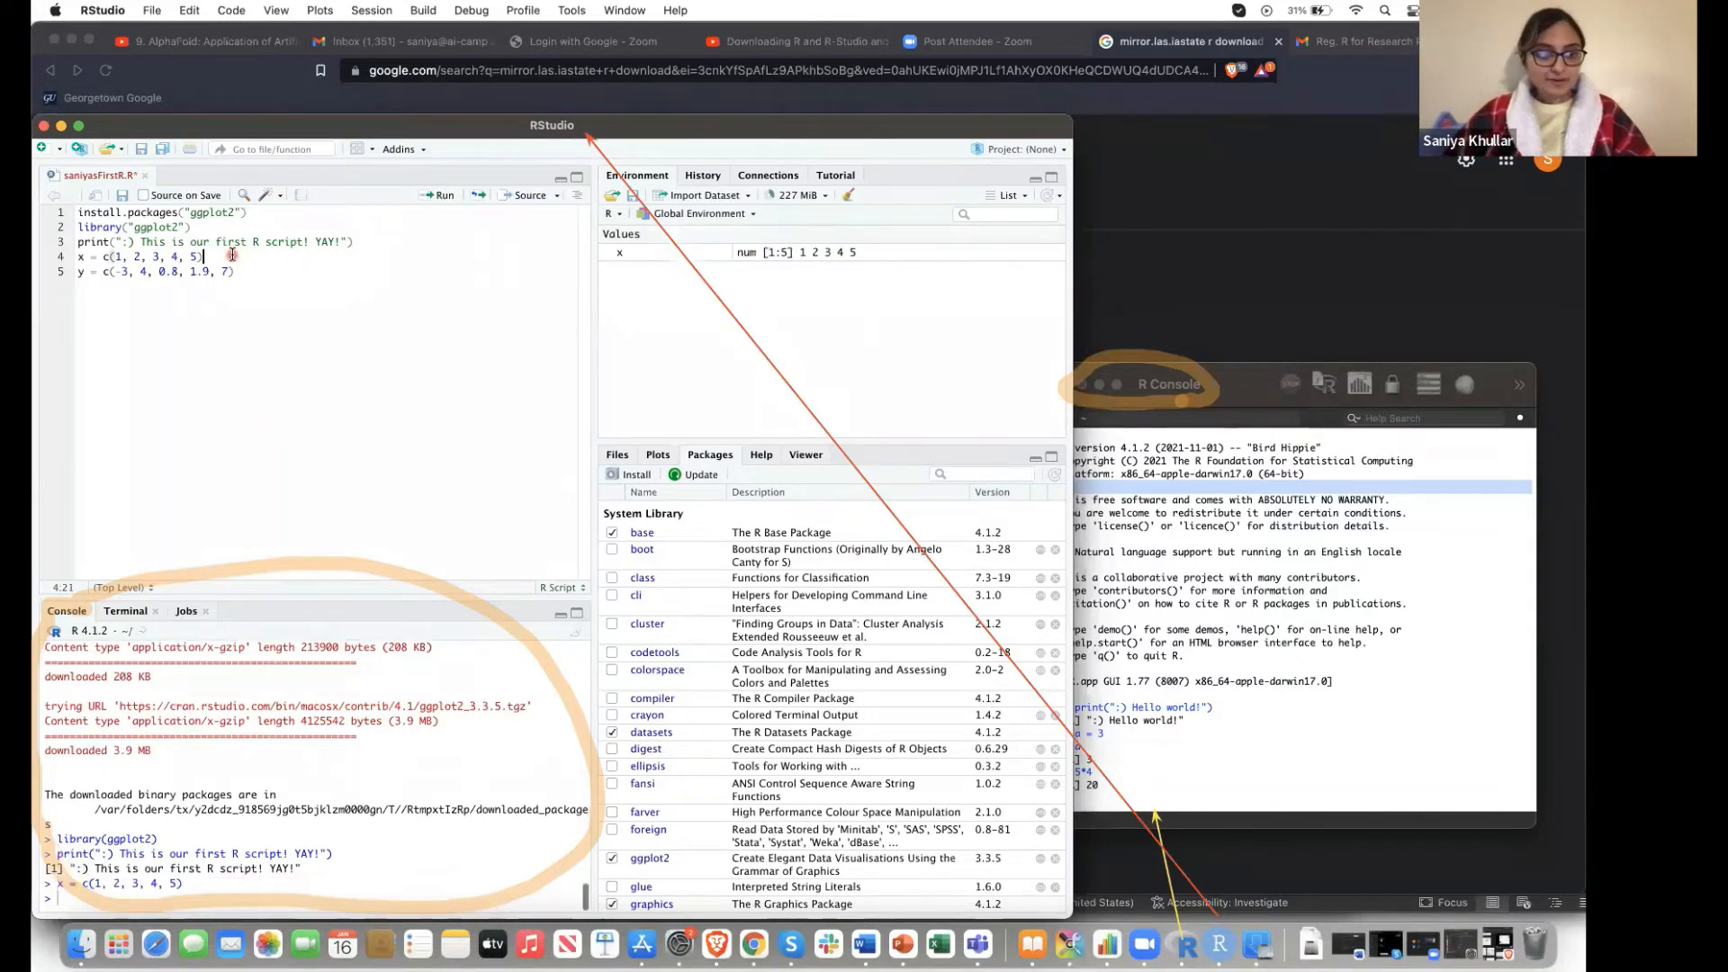
{"action": "key", "text": "super+Return"}
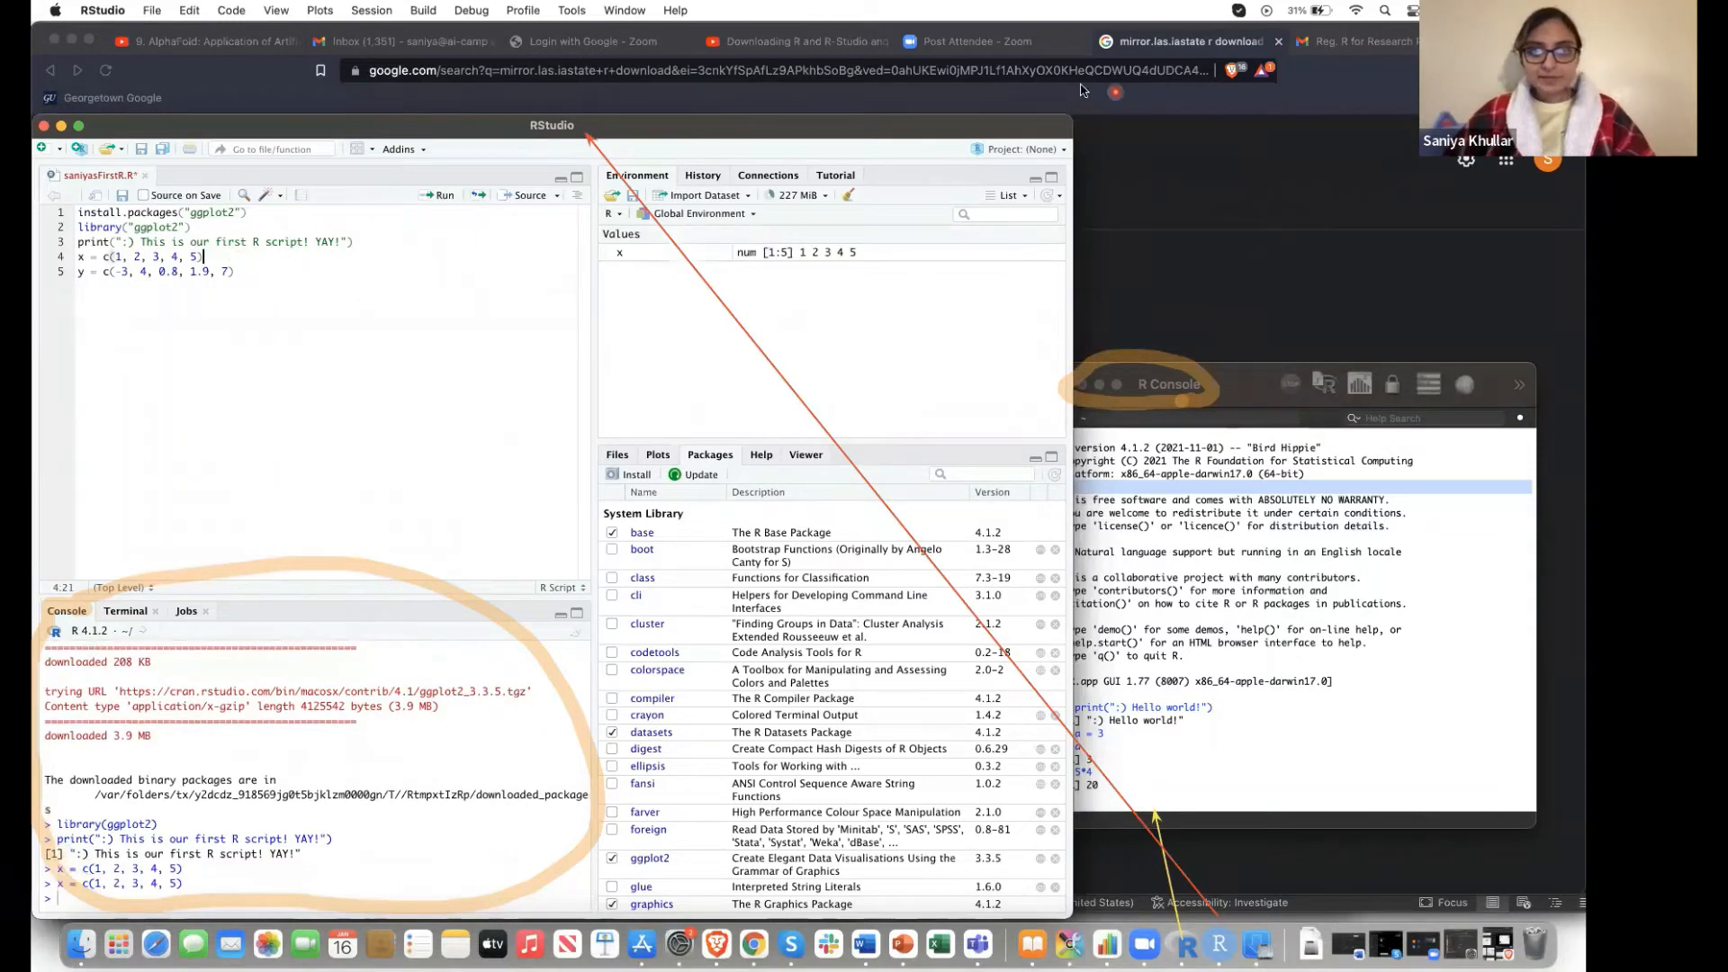
Return from the standalone R Console to the RStudio console and evaluate x and y there
{"action": "left_click", "coordinate": [1187, 771]}
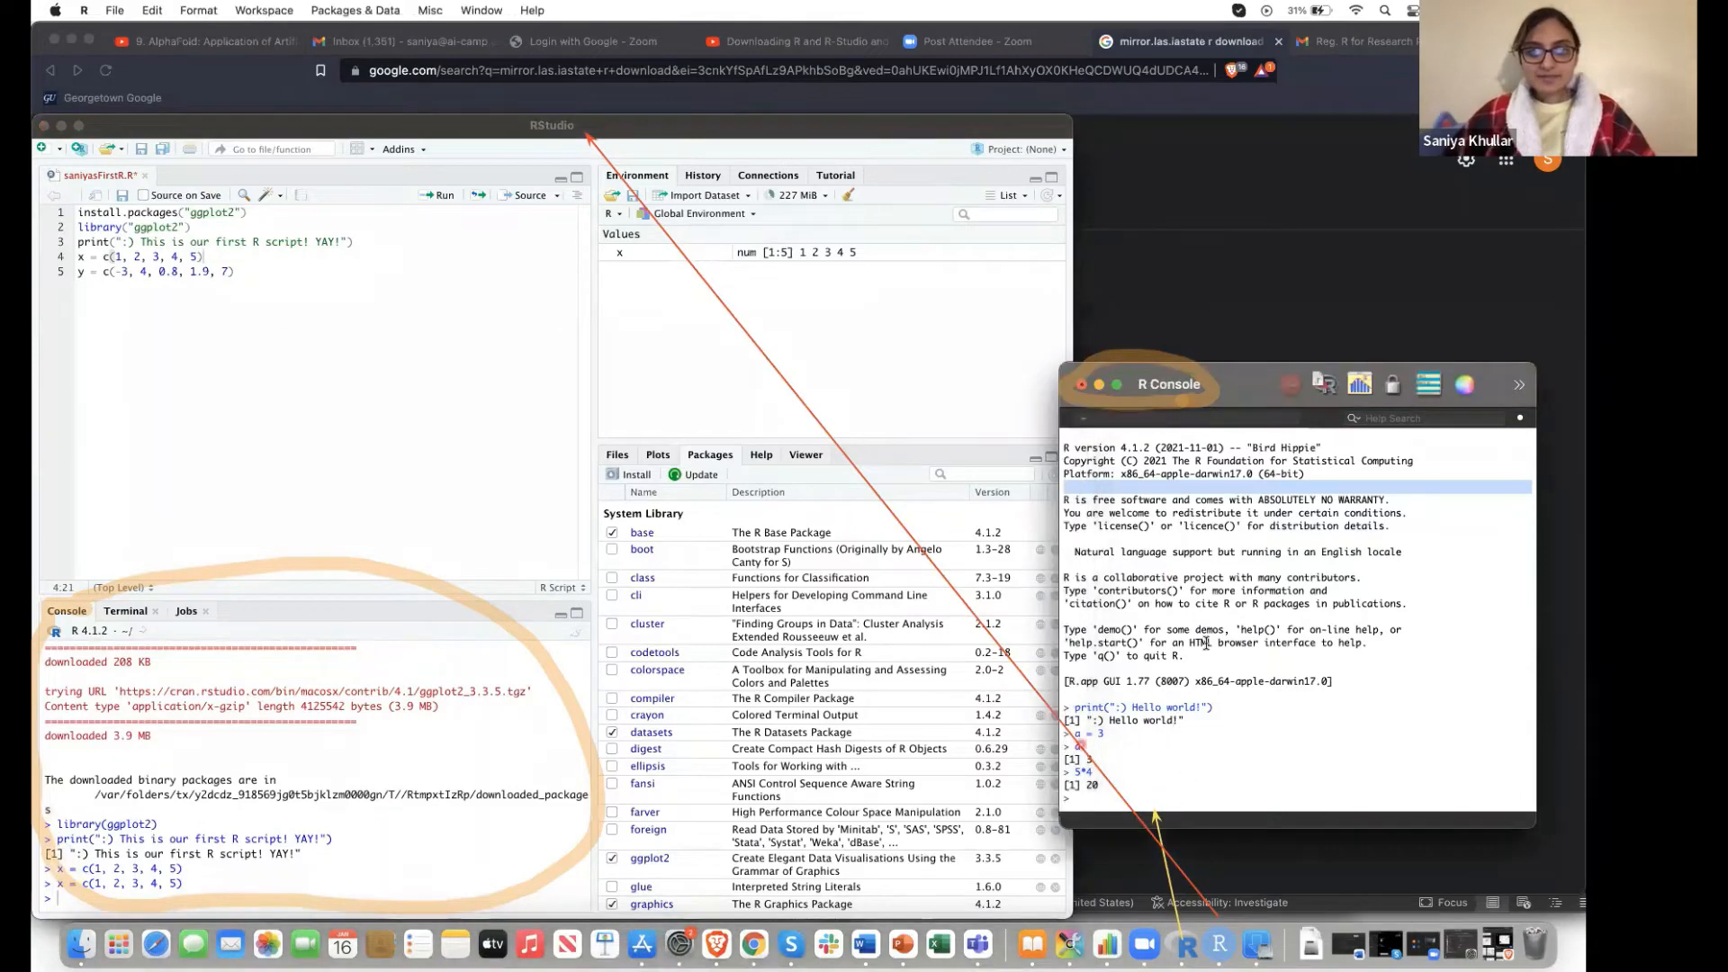
{"action": "left_click", "coordinate": [154, 885]}
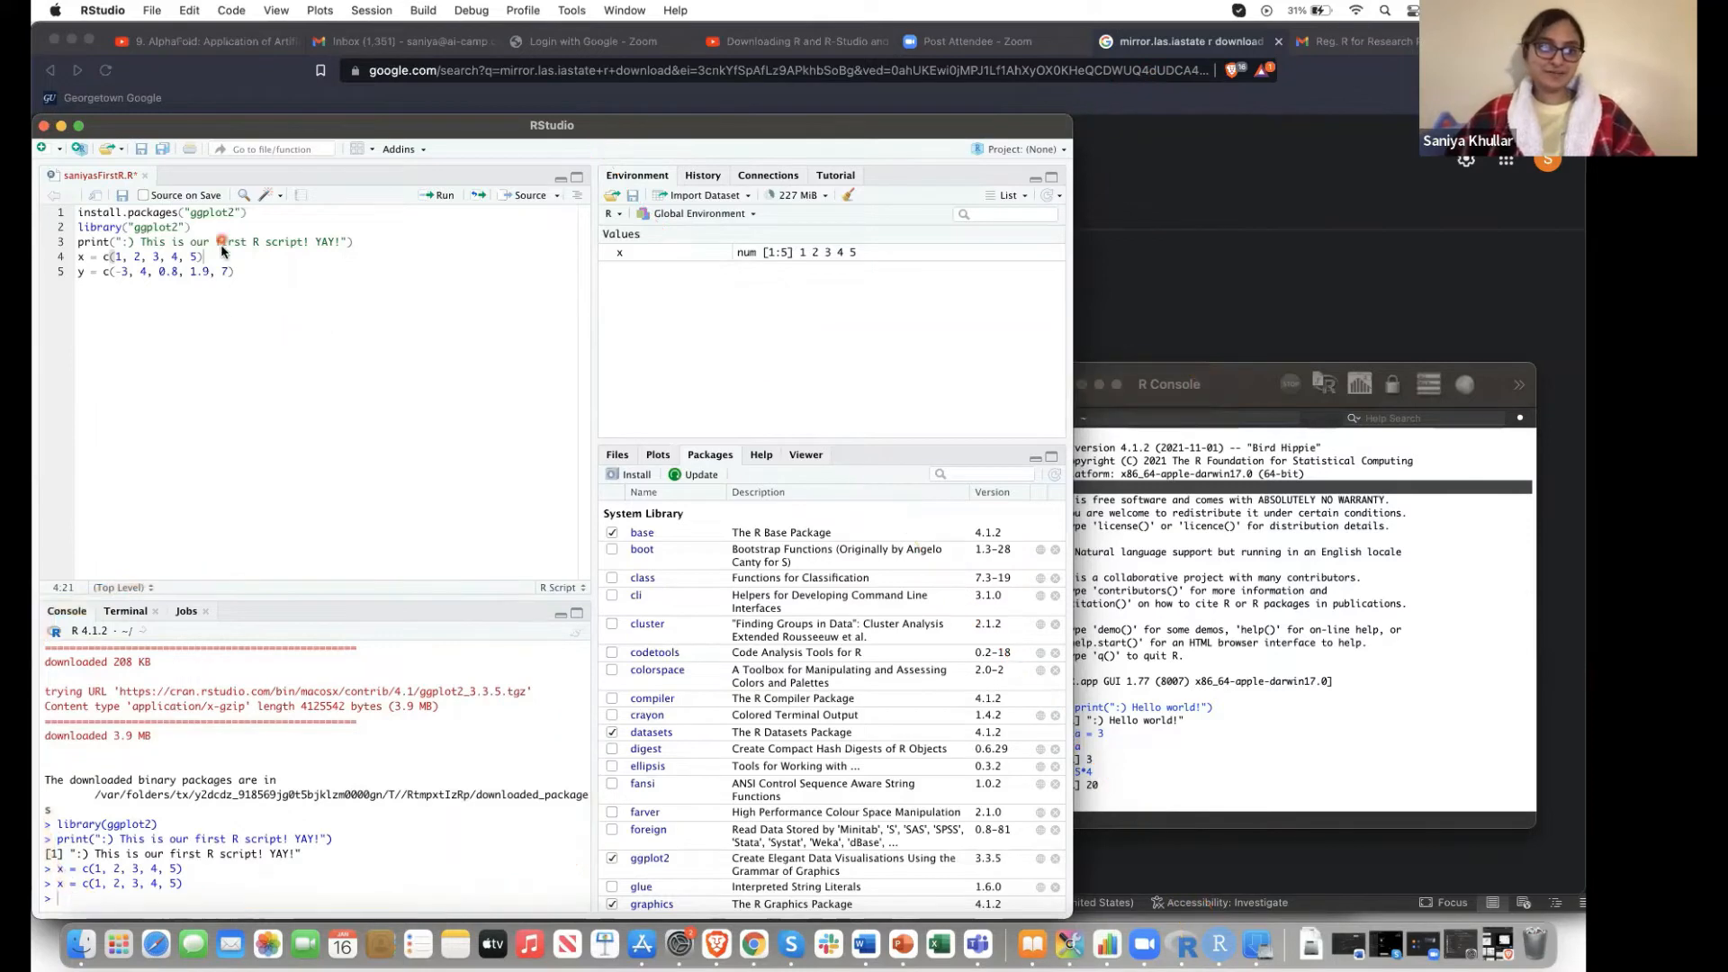
{"action": "left_click", "coordinate": [90, 258]}
{"action": "left_click", "coordinate": [151, 782]}
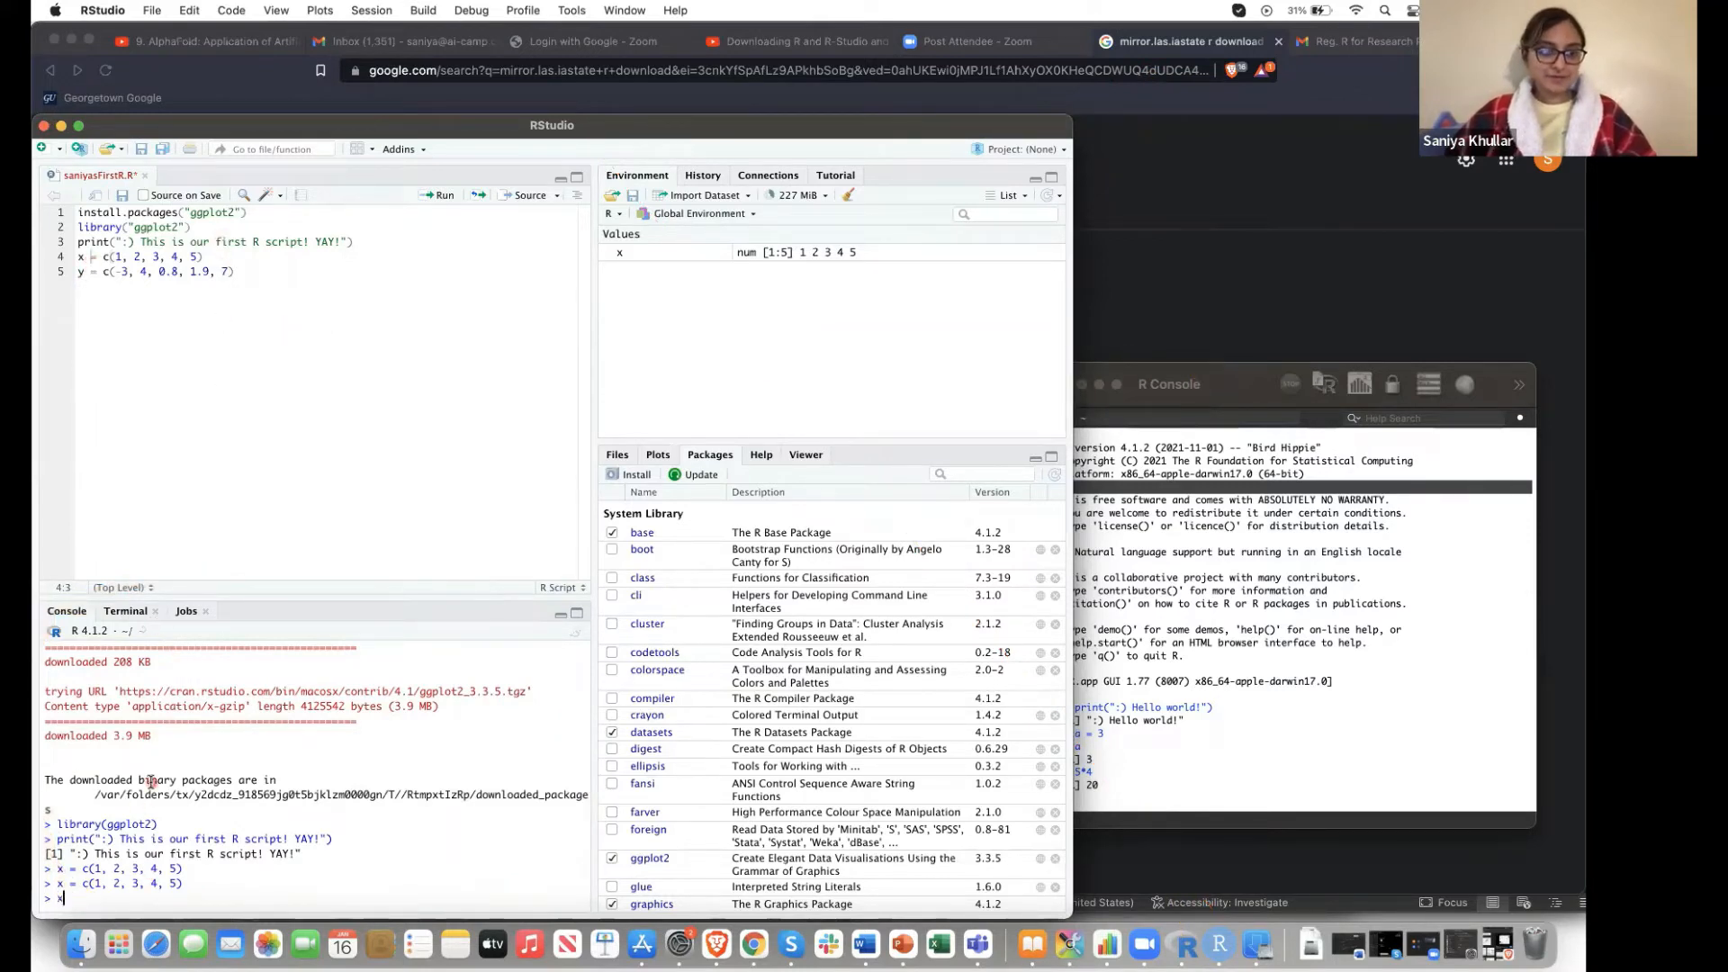
{"action": "type", "text": "x"}
{"action": "key", "text": "Return"}
{"action": "type", "text": "y"}
{"action": "key", "text": "Return"}
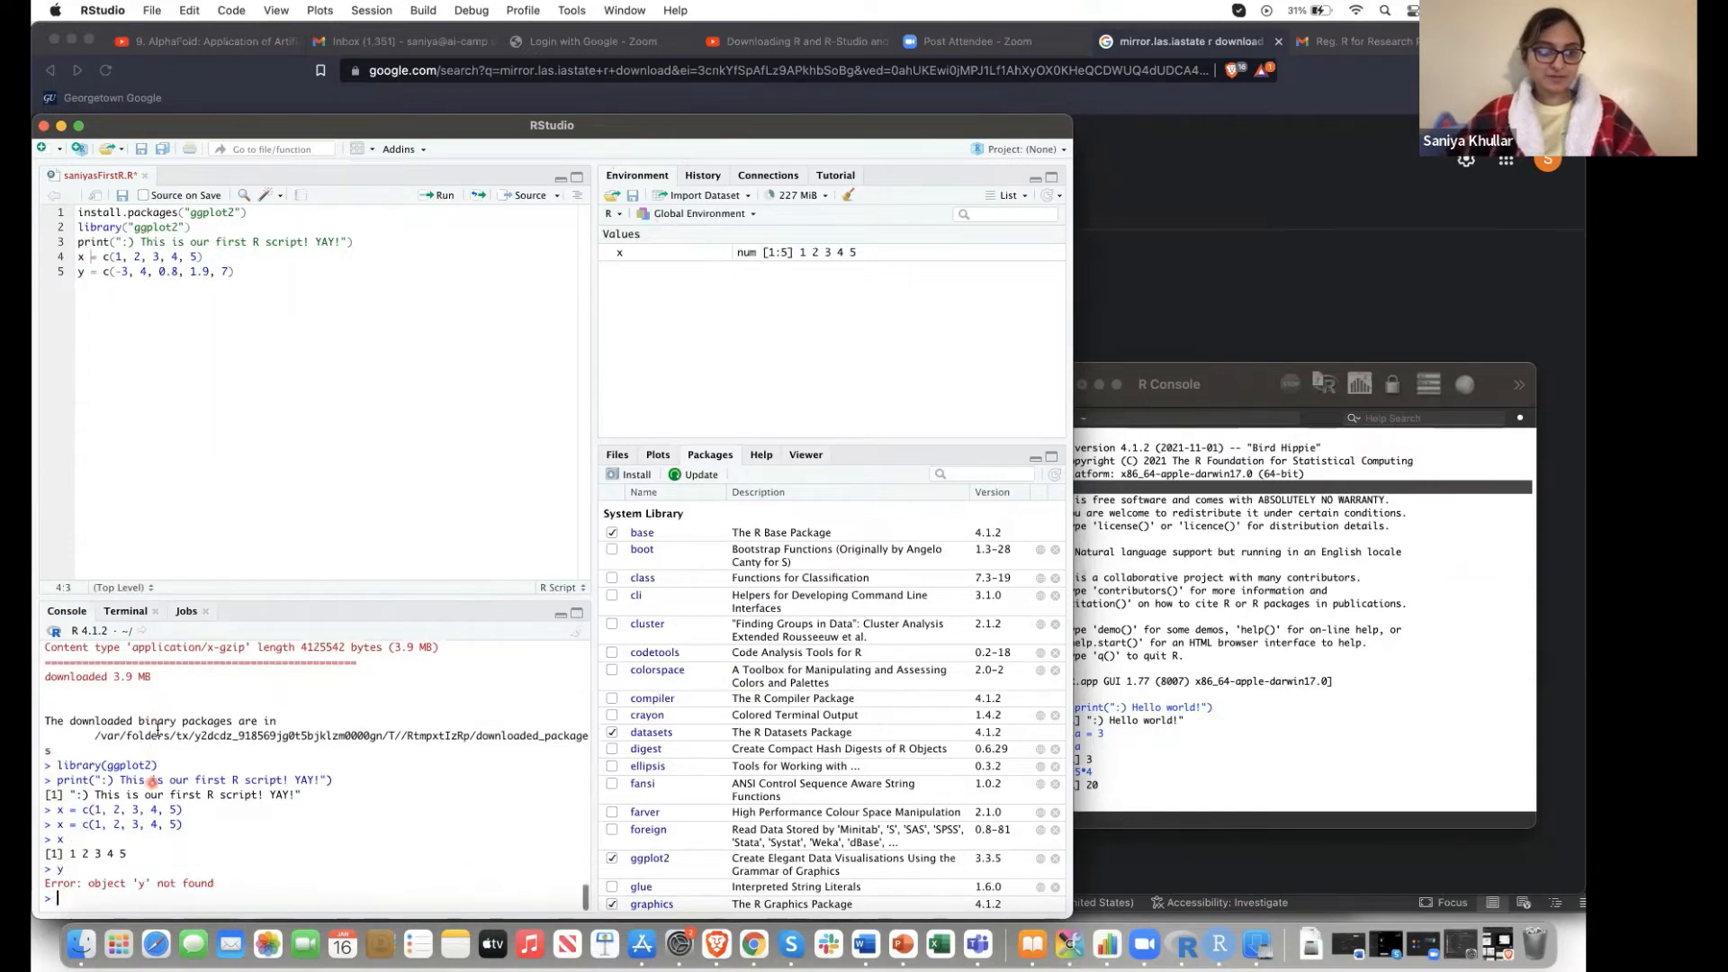
Run line 5 of the script to assign the vector y, and print y in the console
{"action": "left_click", "coordinate": [137, 271]}
{"action": "left_click", "coordinate": [441, 195]}
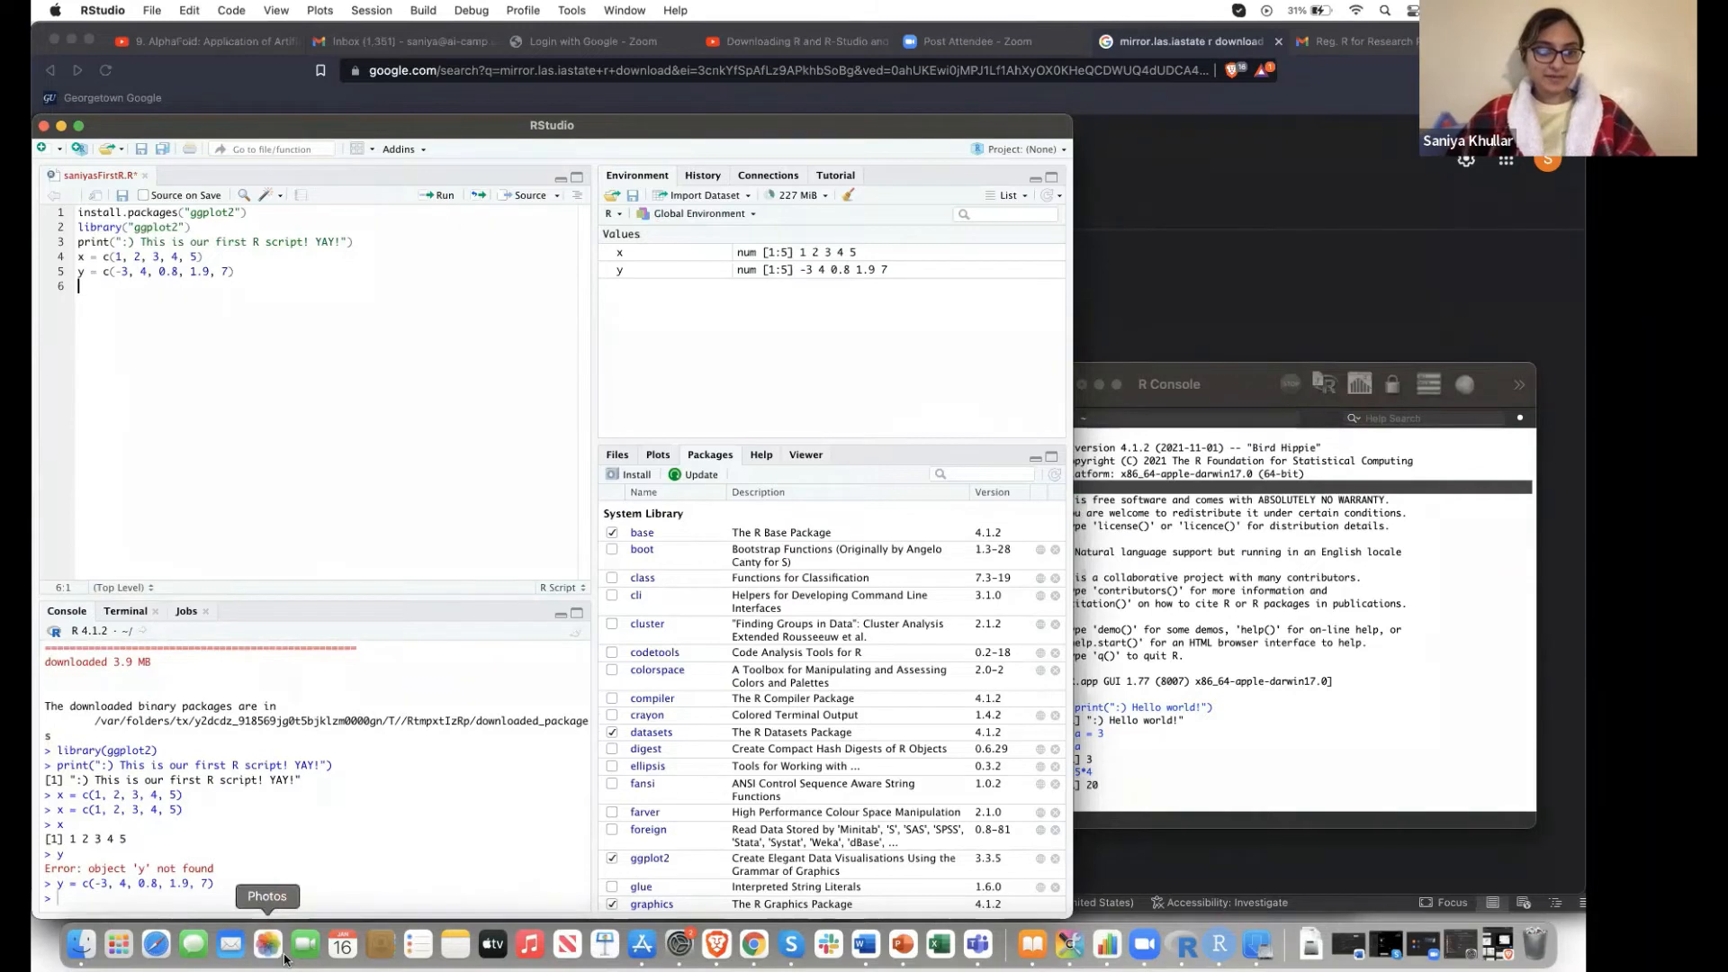
{"action": "left_click", "coordinate": [284, 959]}
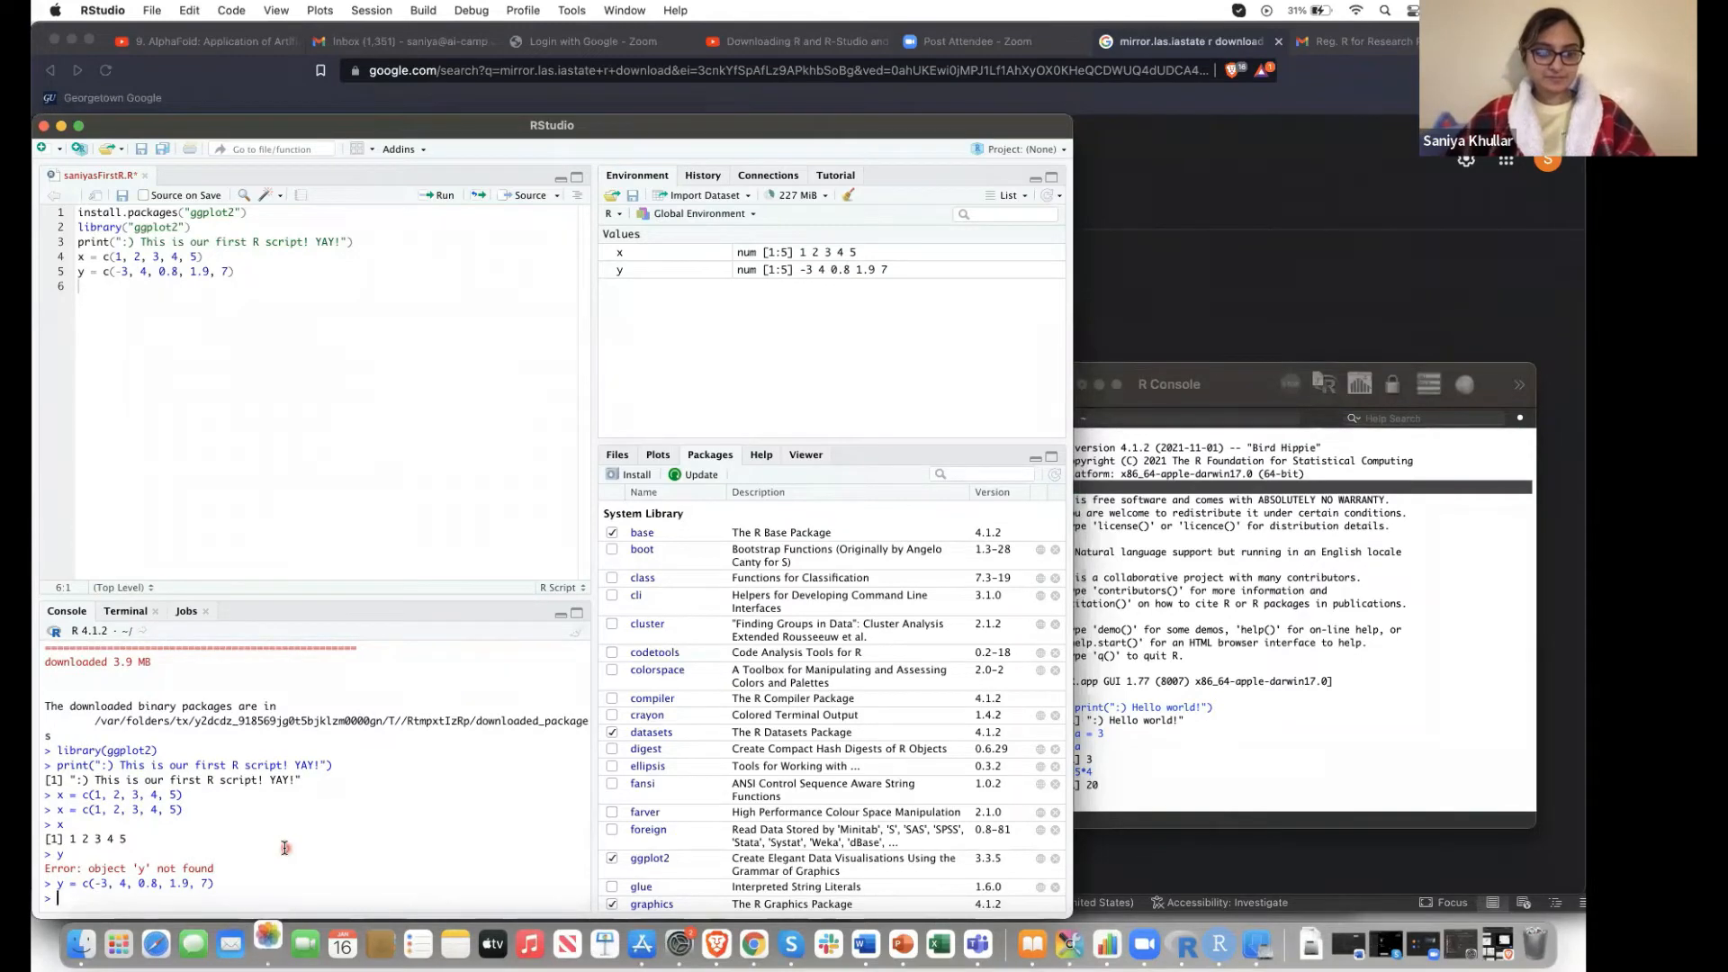
{"action": "type", "text": "y"}
{"action": "key", "text": "Return"}
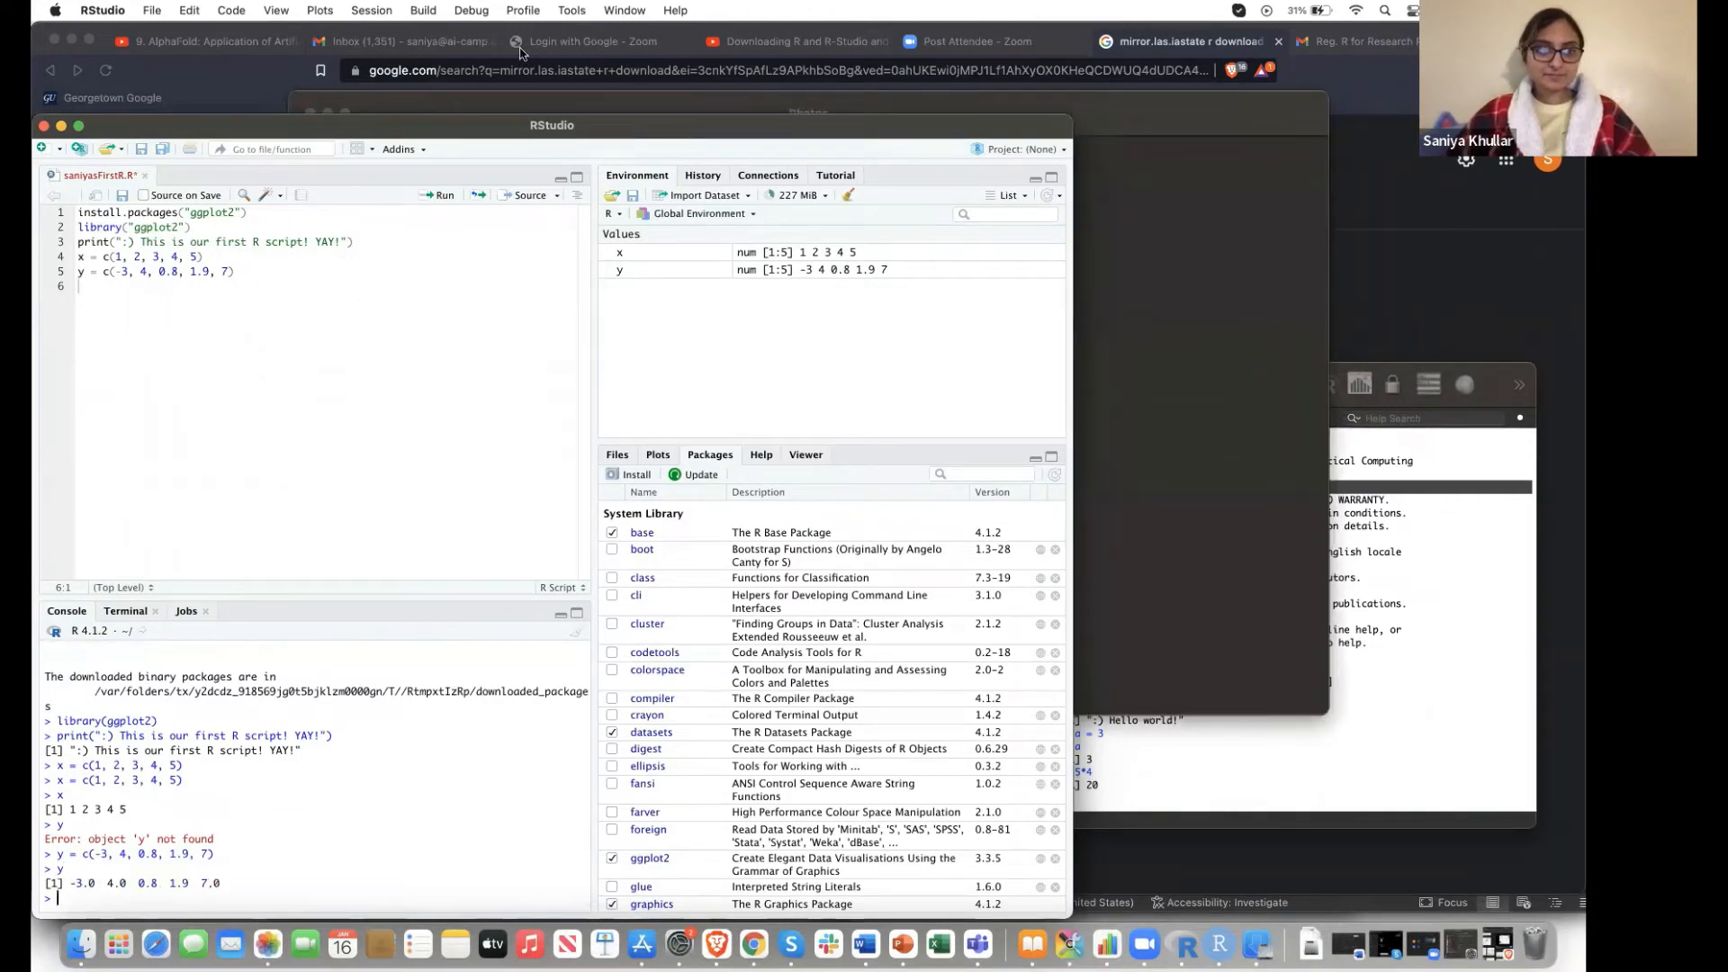
{"action": "left_click", "coordinate": [328, 112]}
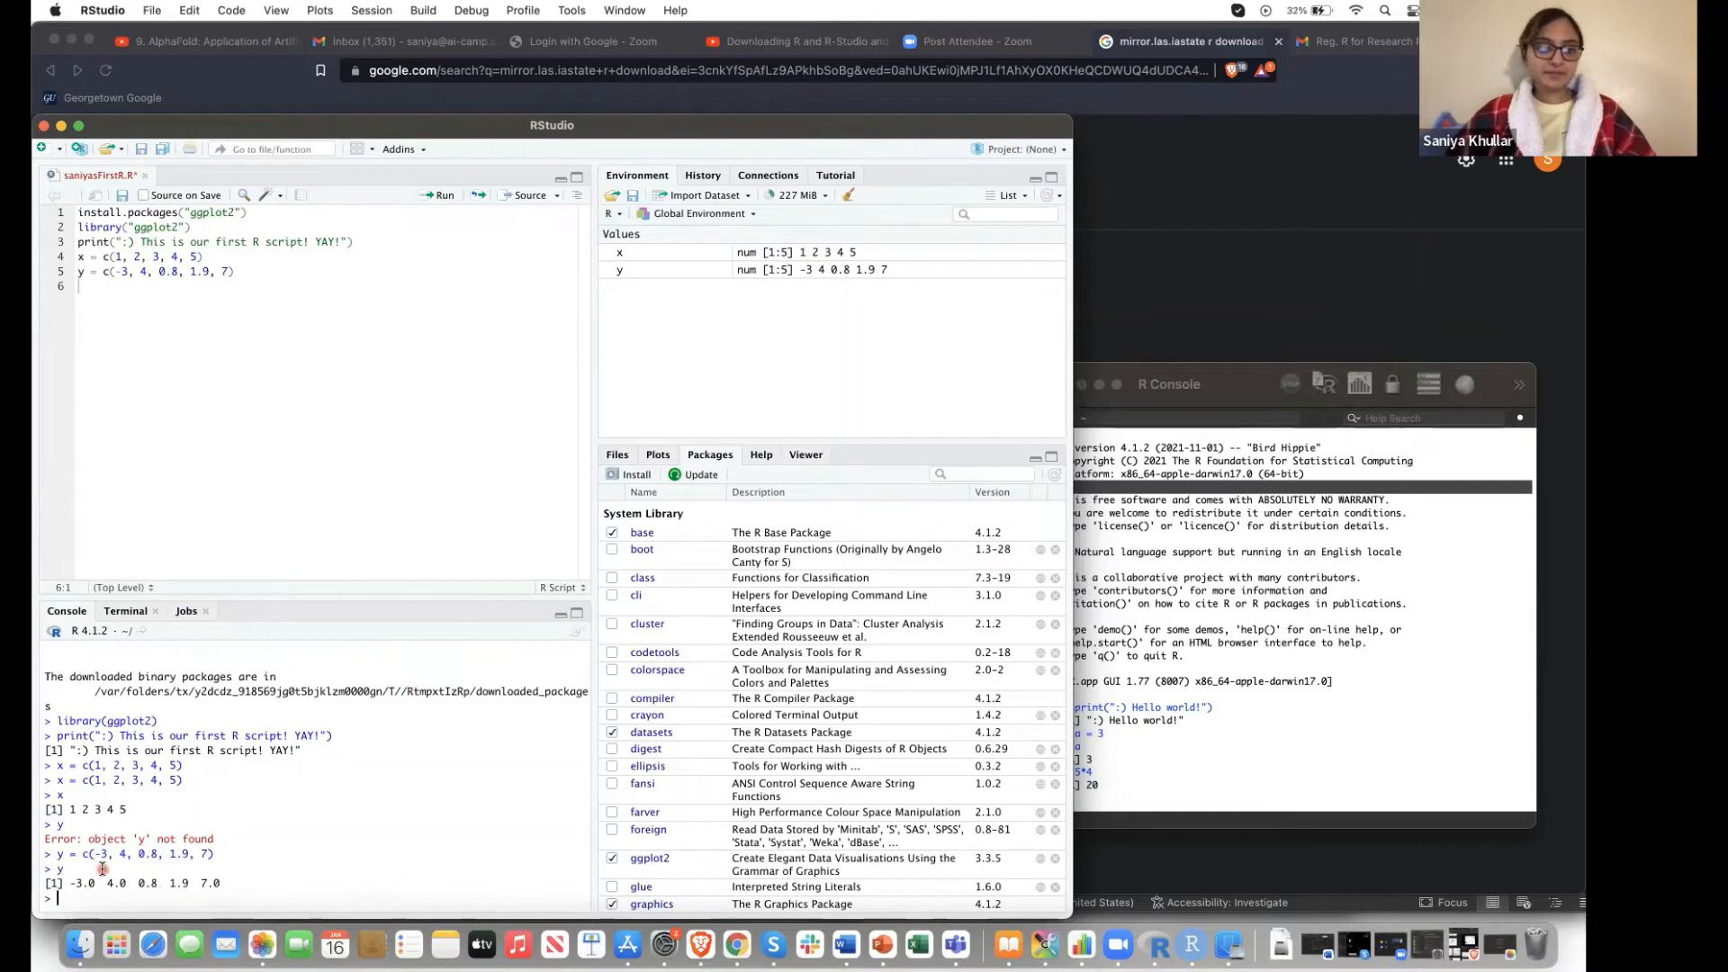
Print x and y once more in the RStudio console
{"action": "key", "text": "Return"}
{"action": "type", "text": "y"}
{"action": "key", "text": "Return"}
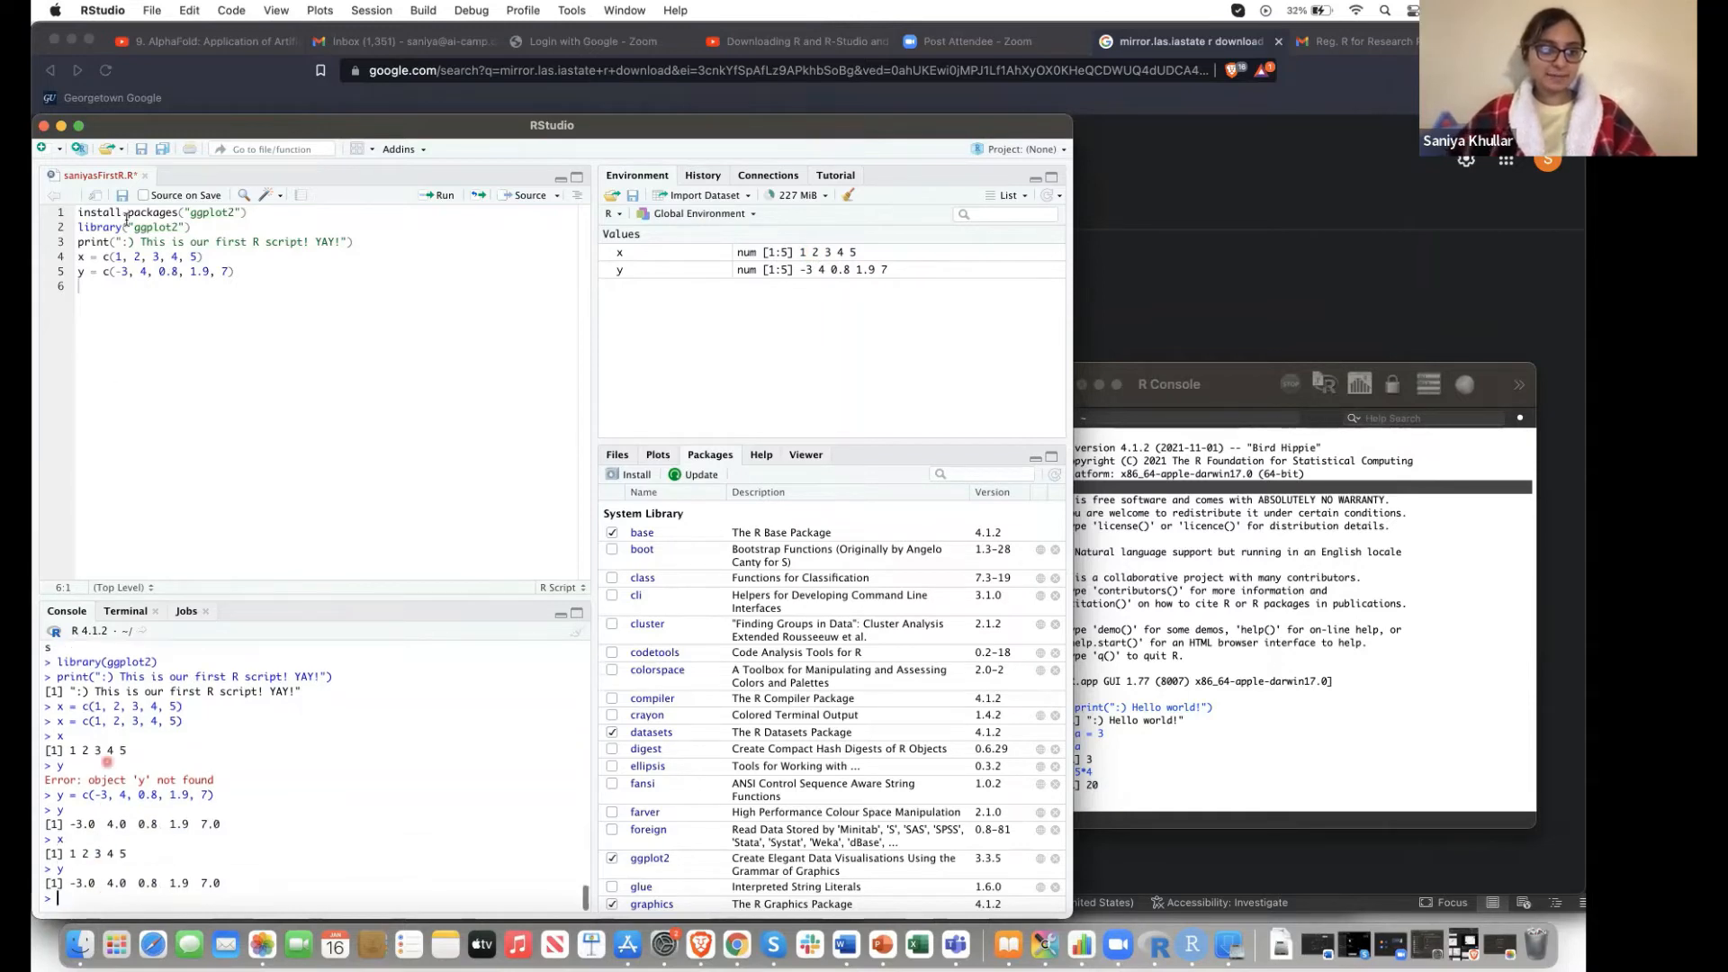
Add cbind(x,y) on line 6 of the script and run it
{"action": "type", "text": "nd("}
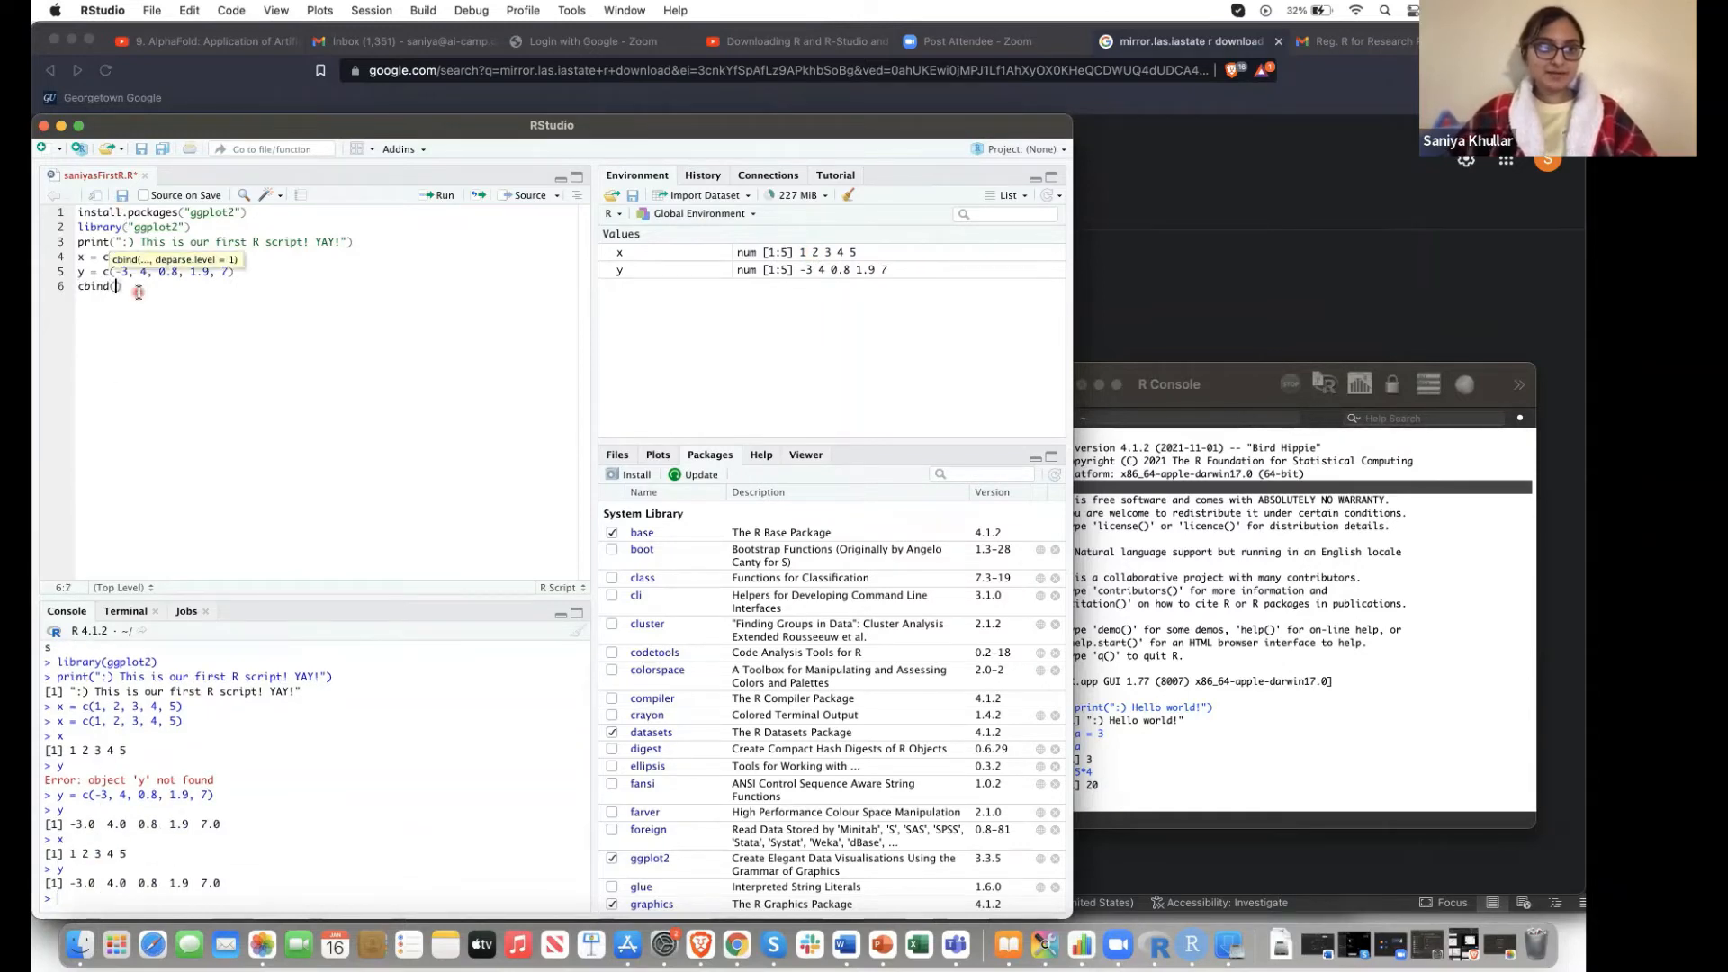
{"action": "type", "text": "x,y"}
{"action": "key", "text": "ctrl+Return"}
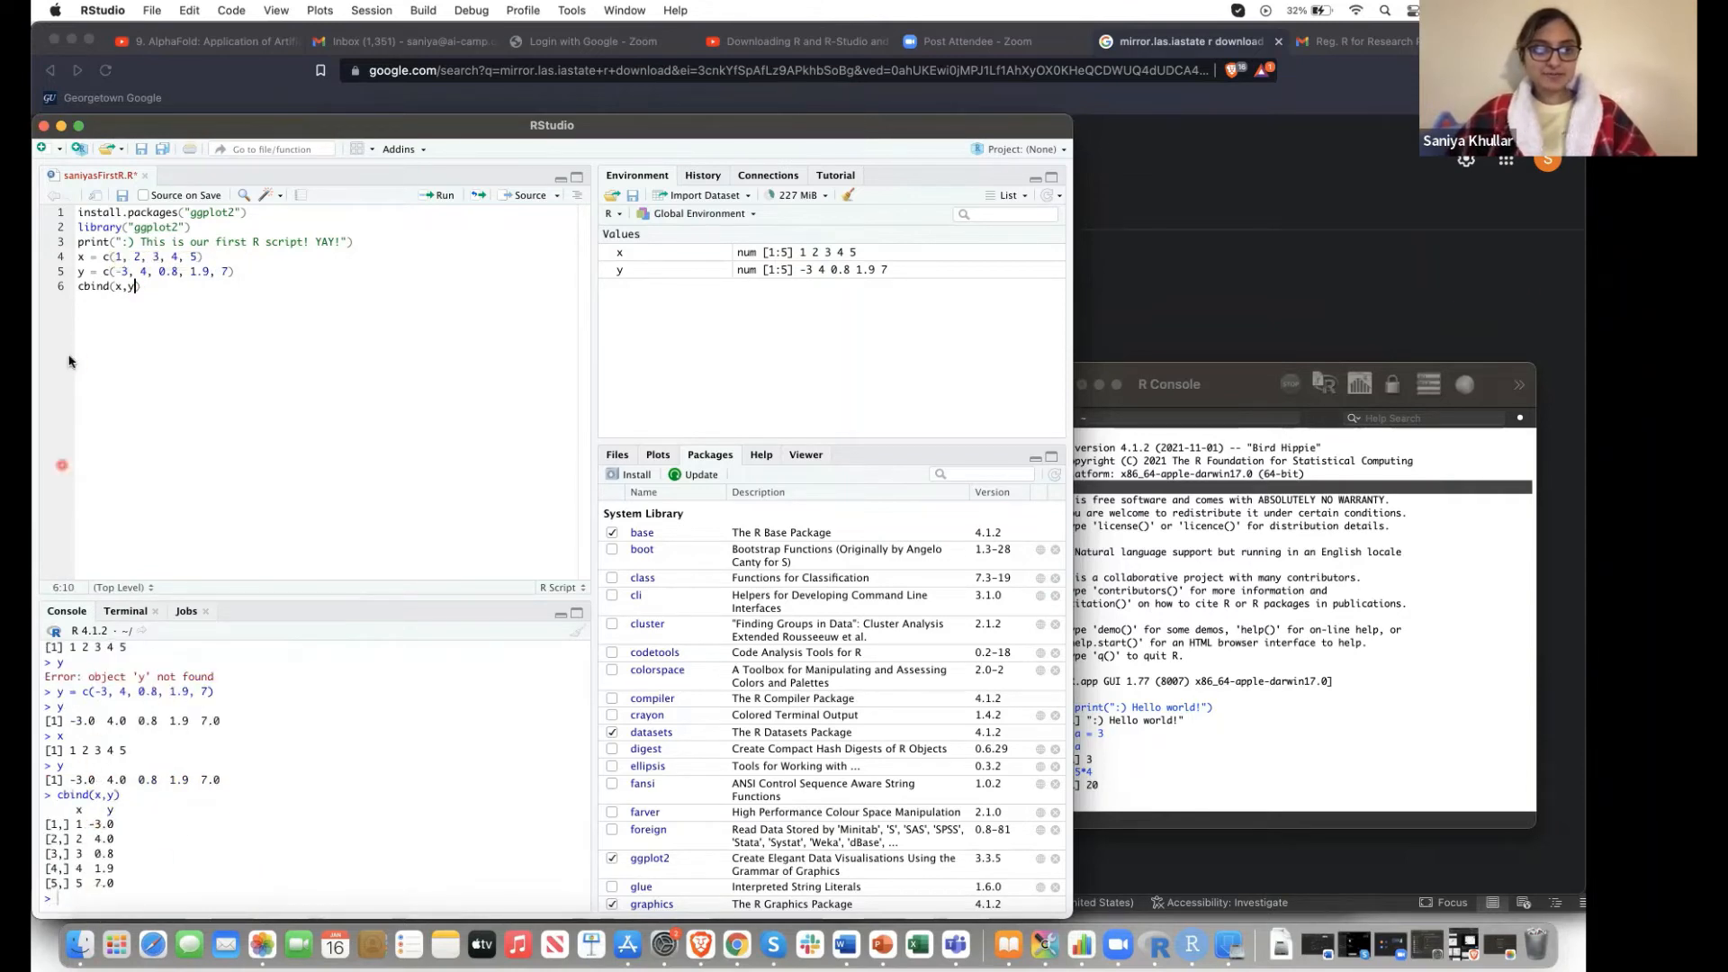
Assign the cbind(x,y) result on line 6 to df, append the comment "# dataframe :)", and run the line
{"action": "left_click", "coordinate": [82, 285]}
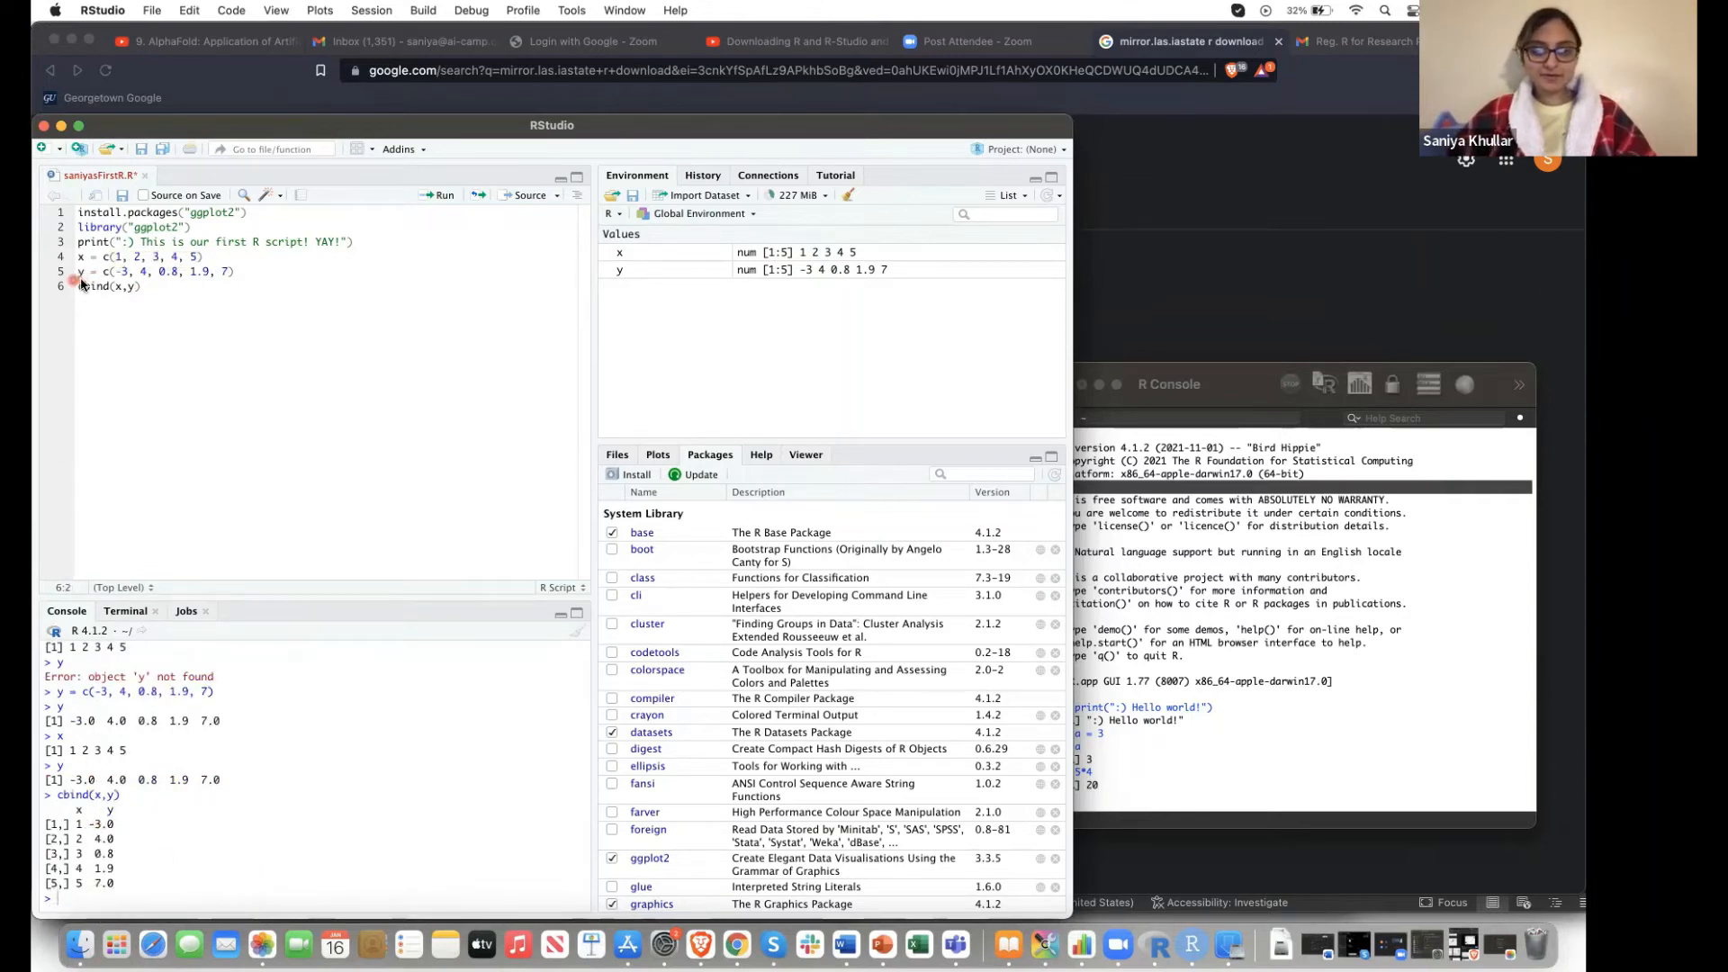
{"action": "type", "text": "df ="}
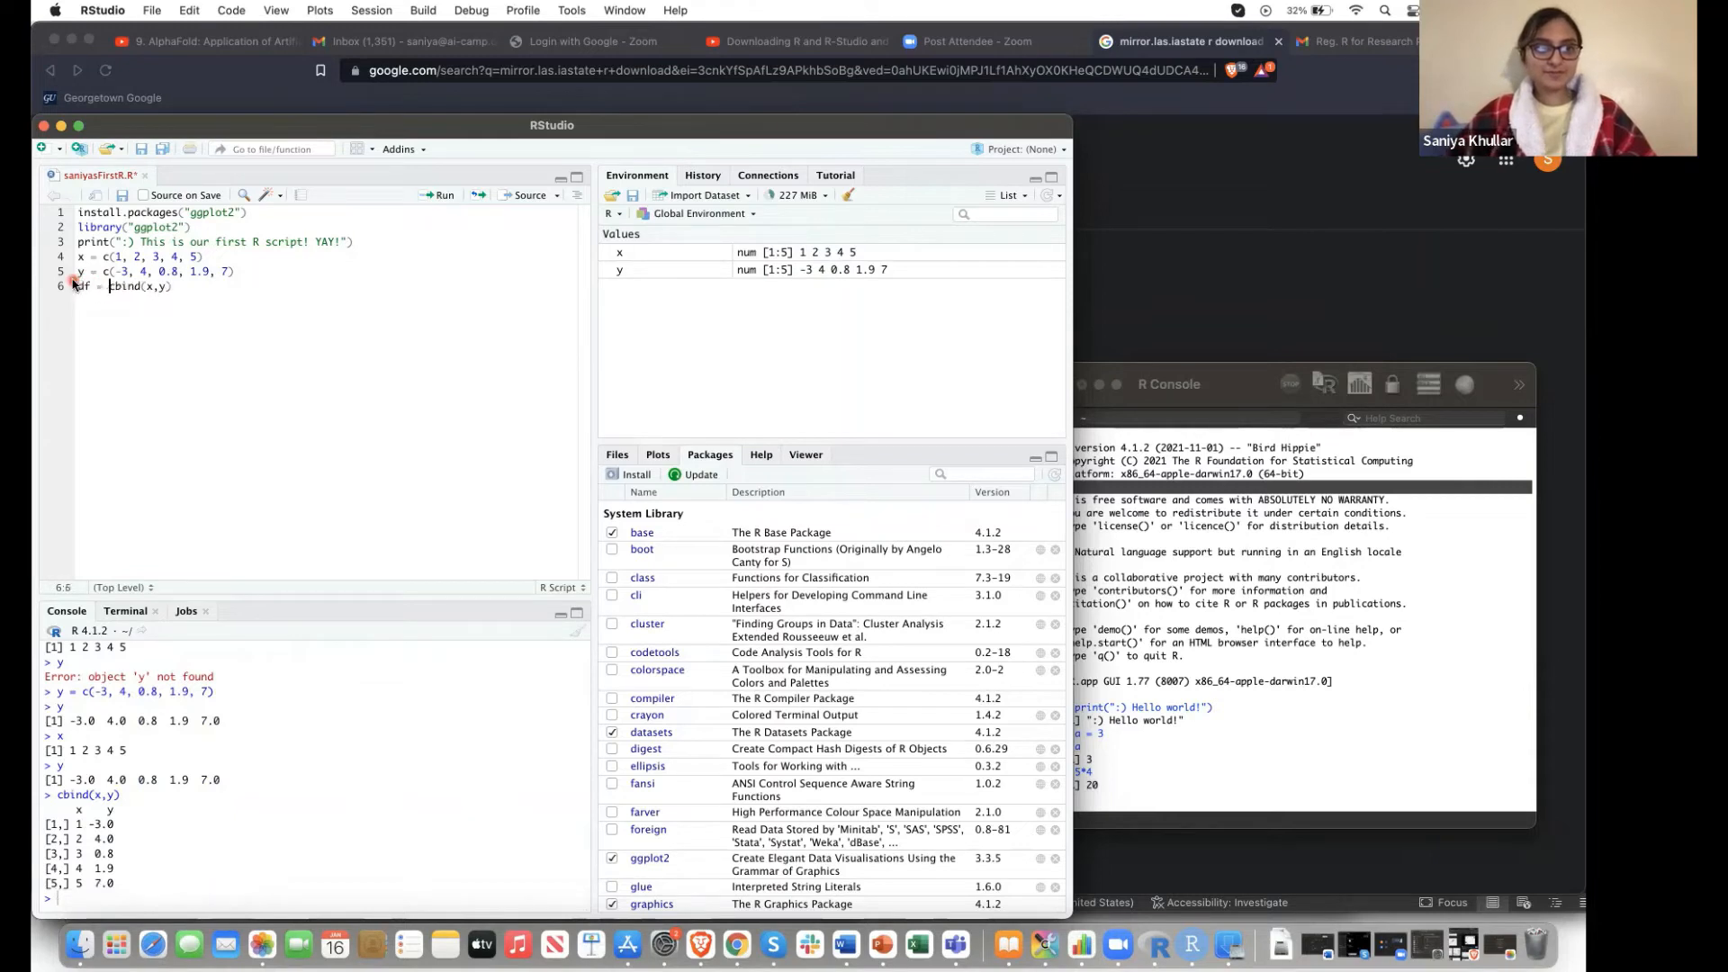
{"action": "key", "text": "Right"}
{"action": "key", "text": "Right"}
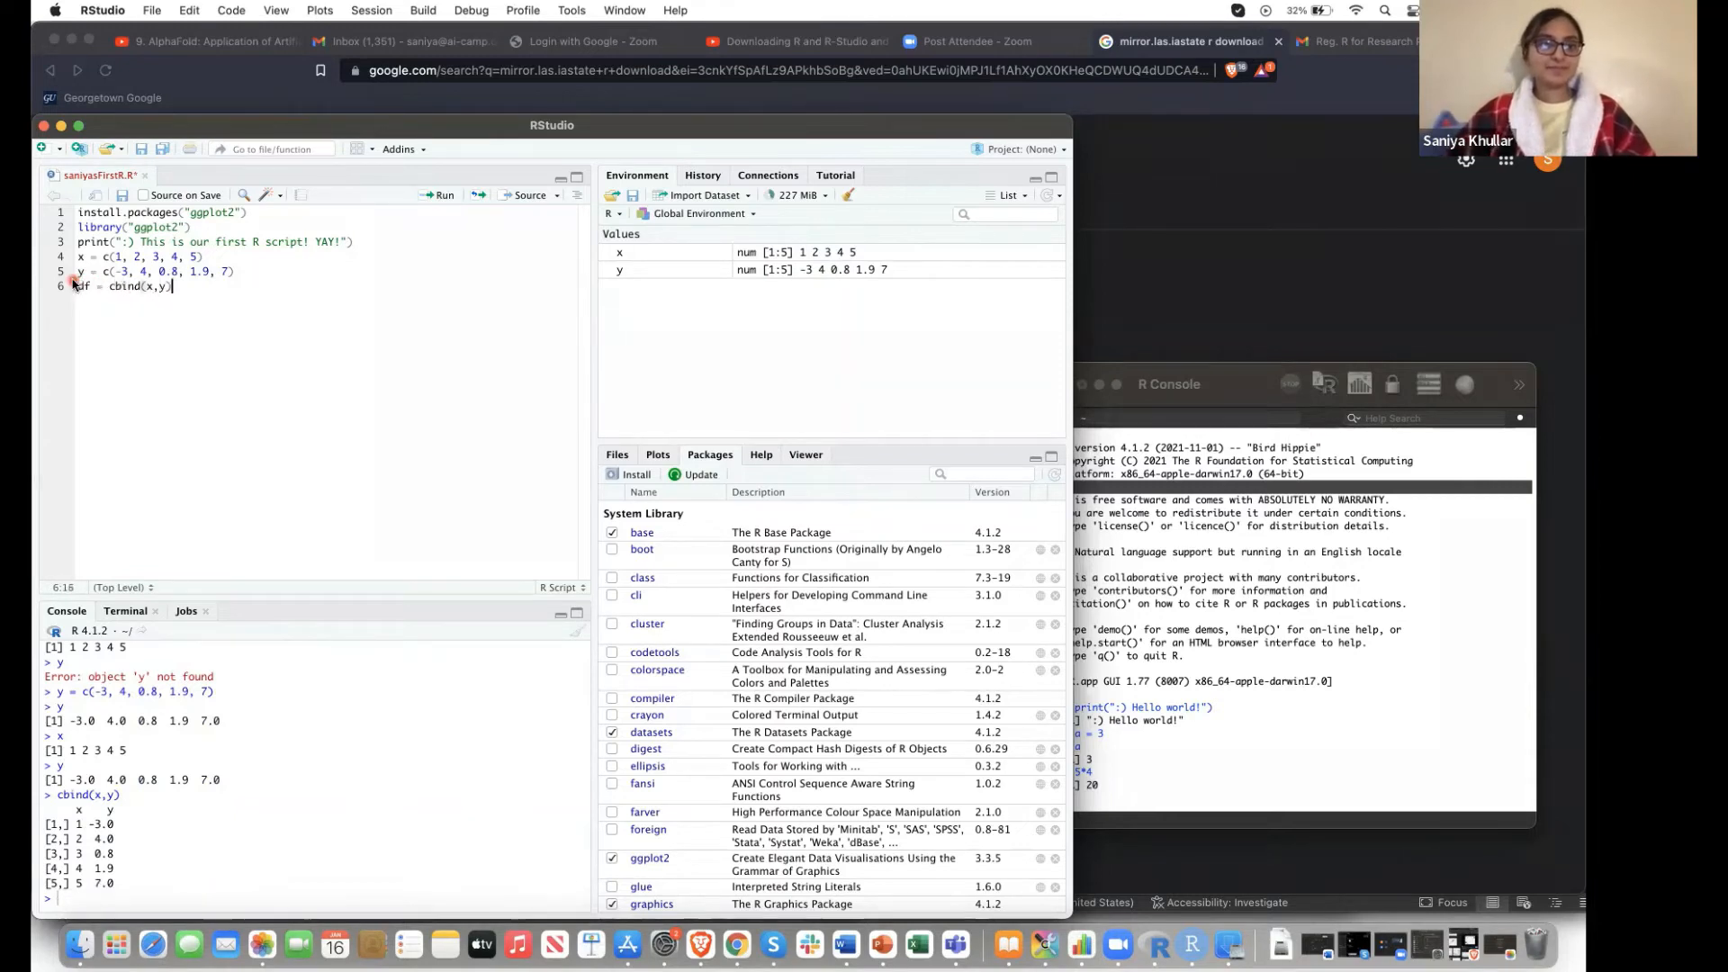
{"action": "type", "text": "# dataframe :)"}
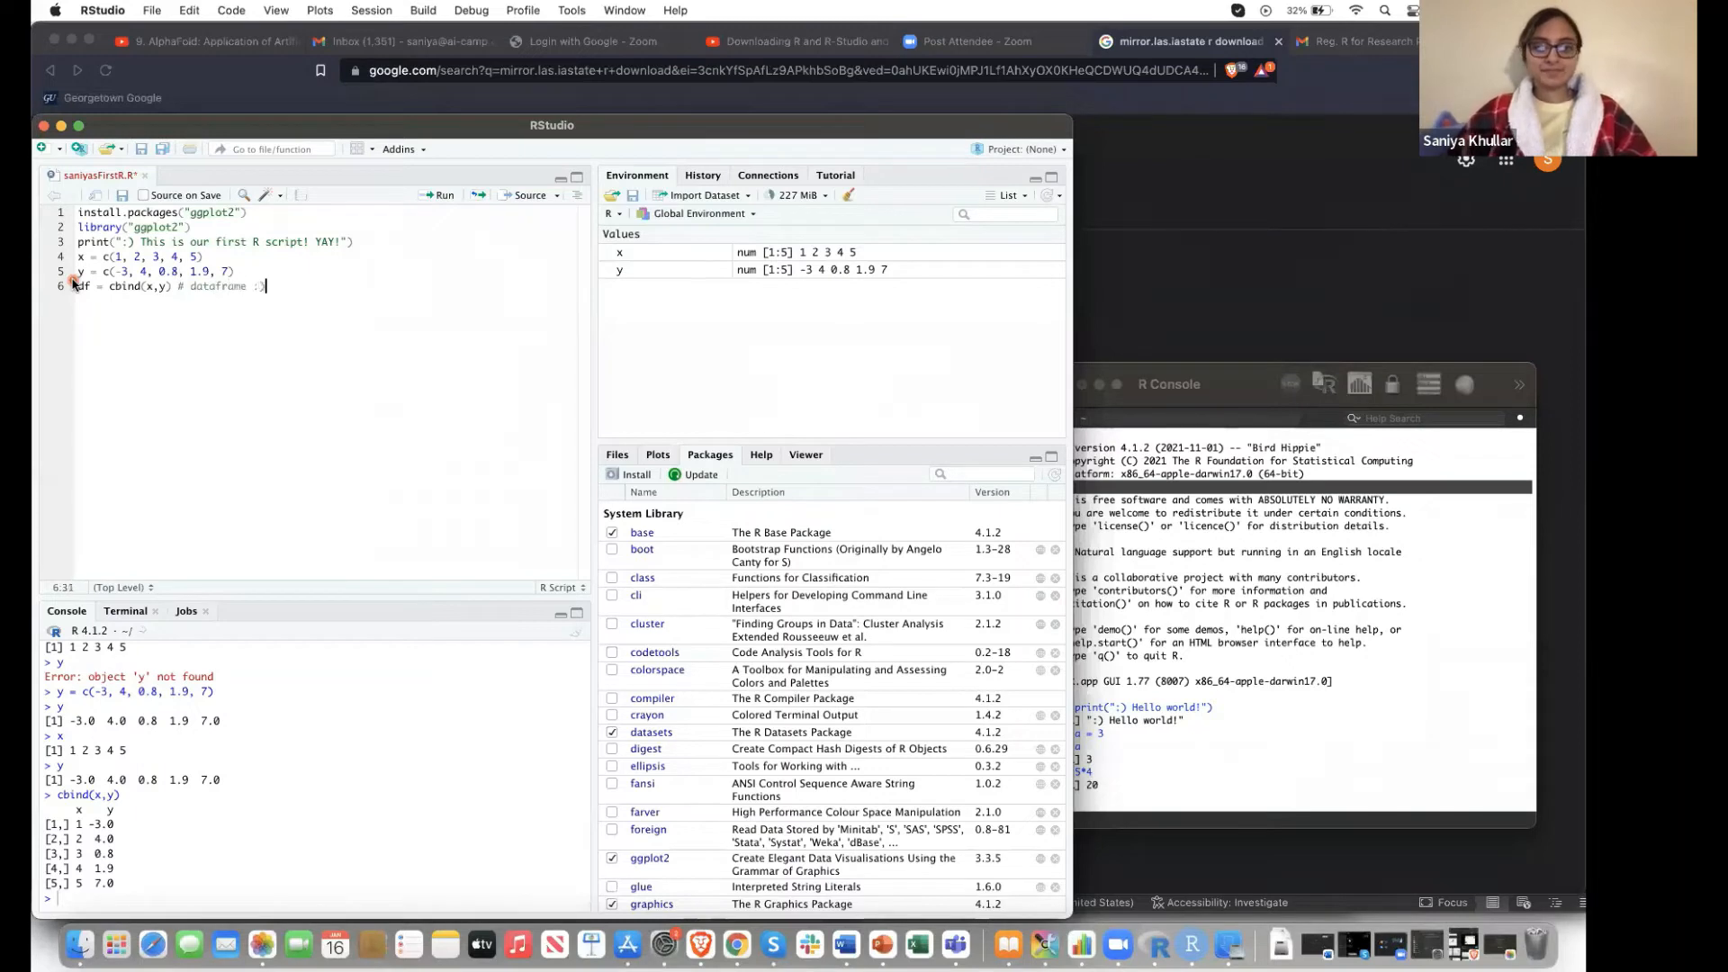
{"action": "key", "text": "super+Return"}
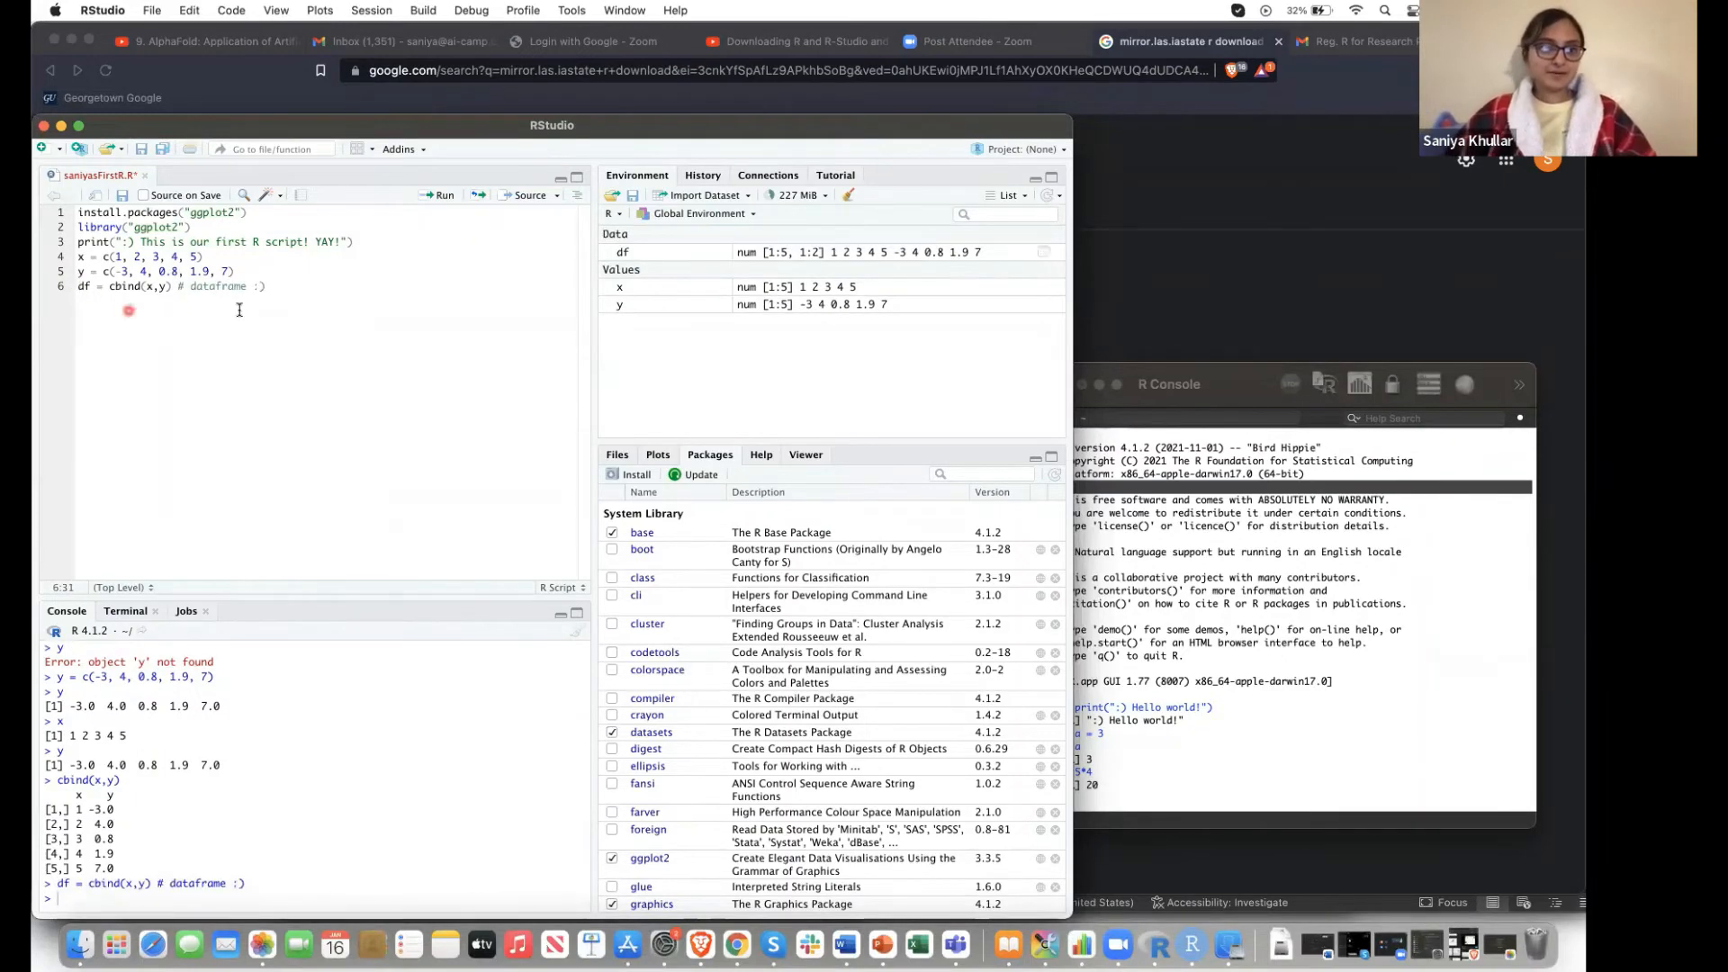
Add df on line 7 of the script and run it to print the combined data
{"action": "key", "text": "Return"}
{"action": "type", "text": "df"}
{"action": "key", "text": "super+Return"}
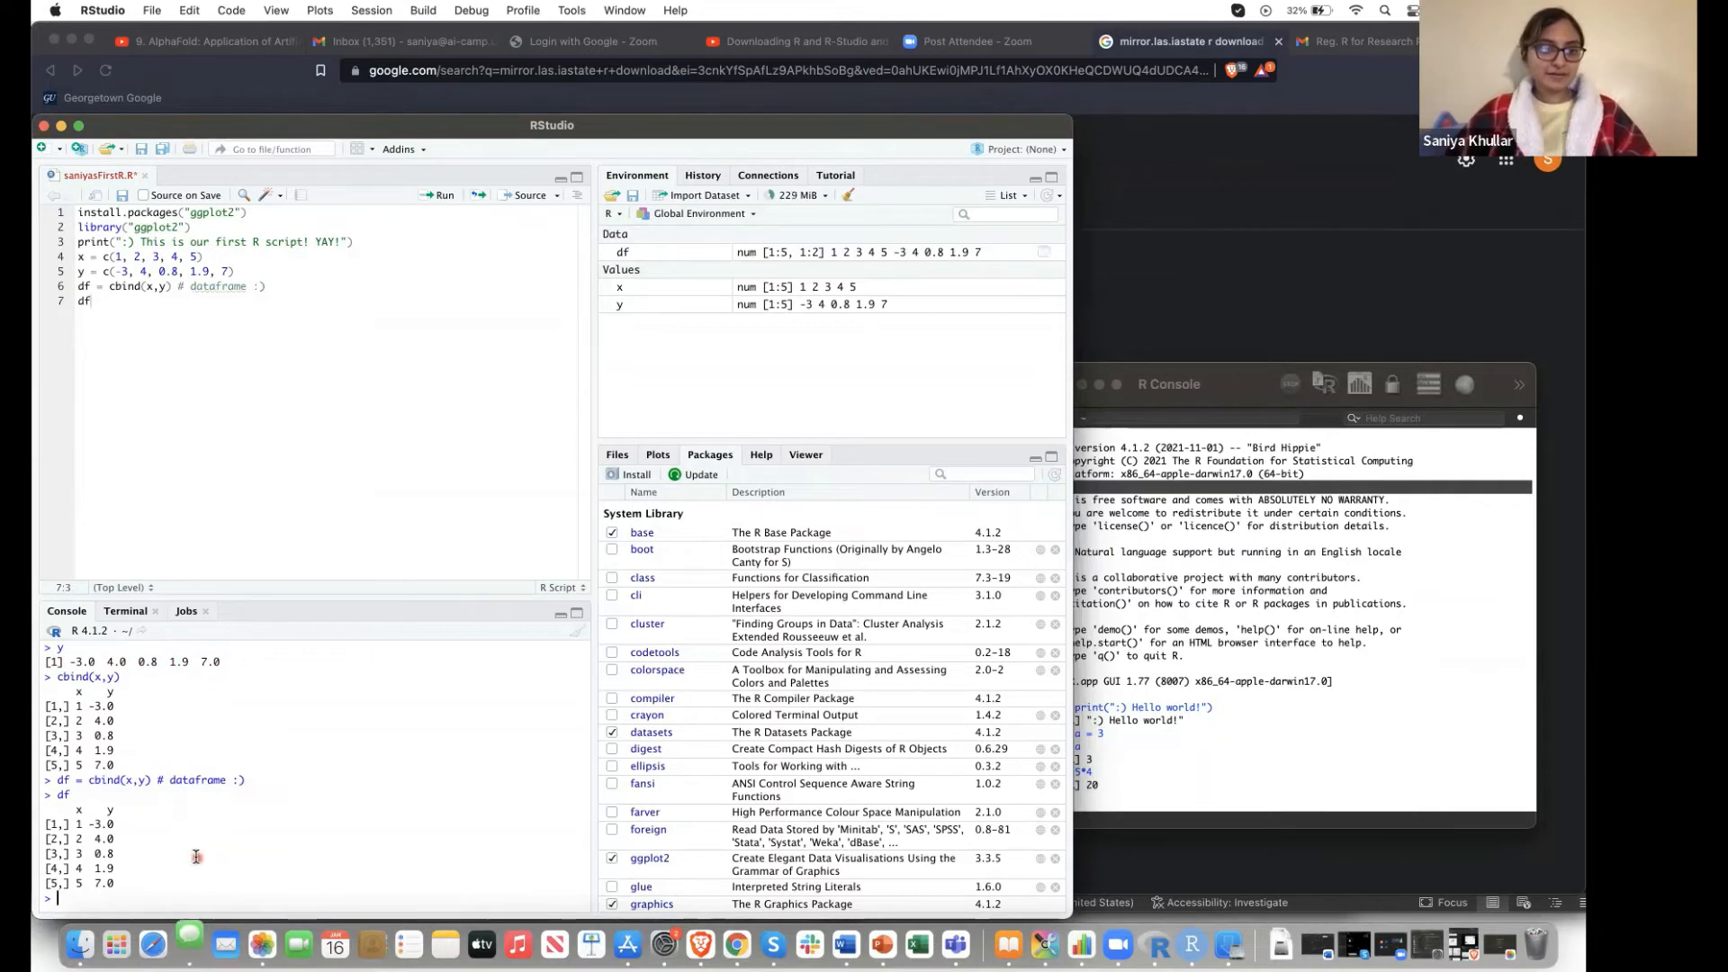
Leave line 8 of the script blank and start a plot call on line 9
{"action": "left_click", "coordinate": [157, 449]}
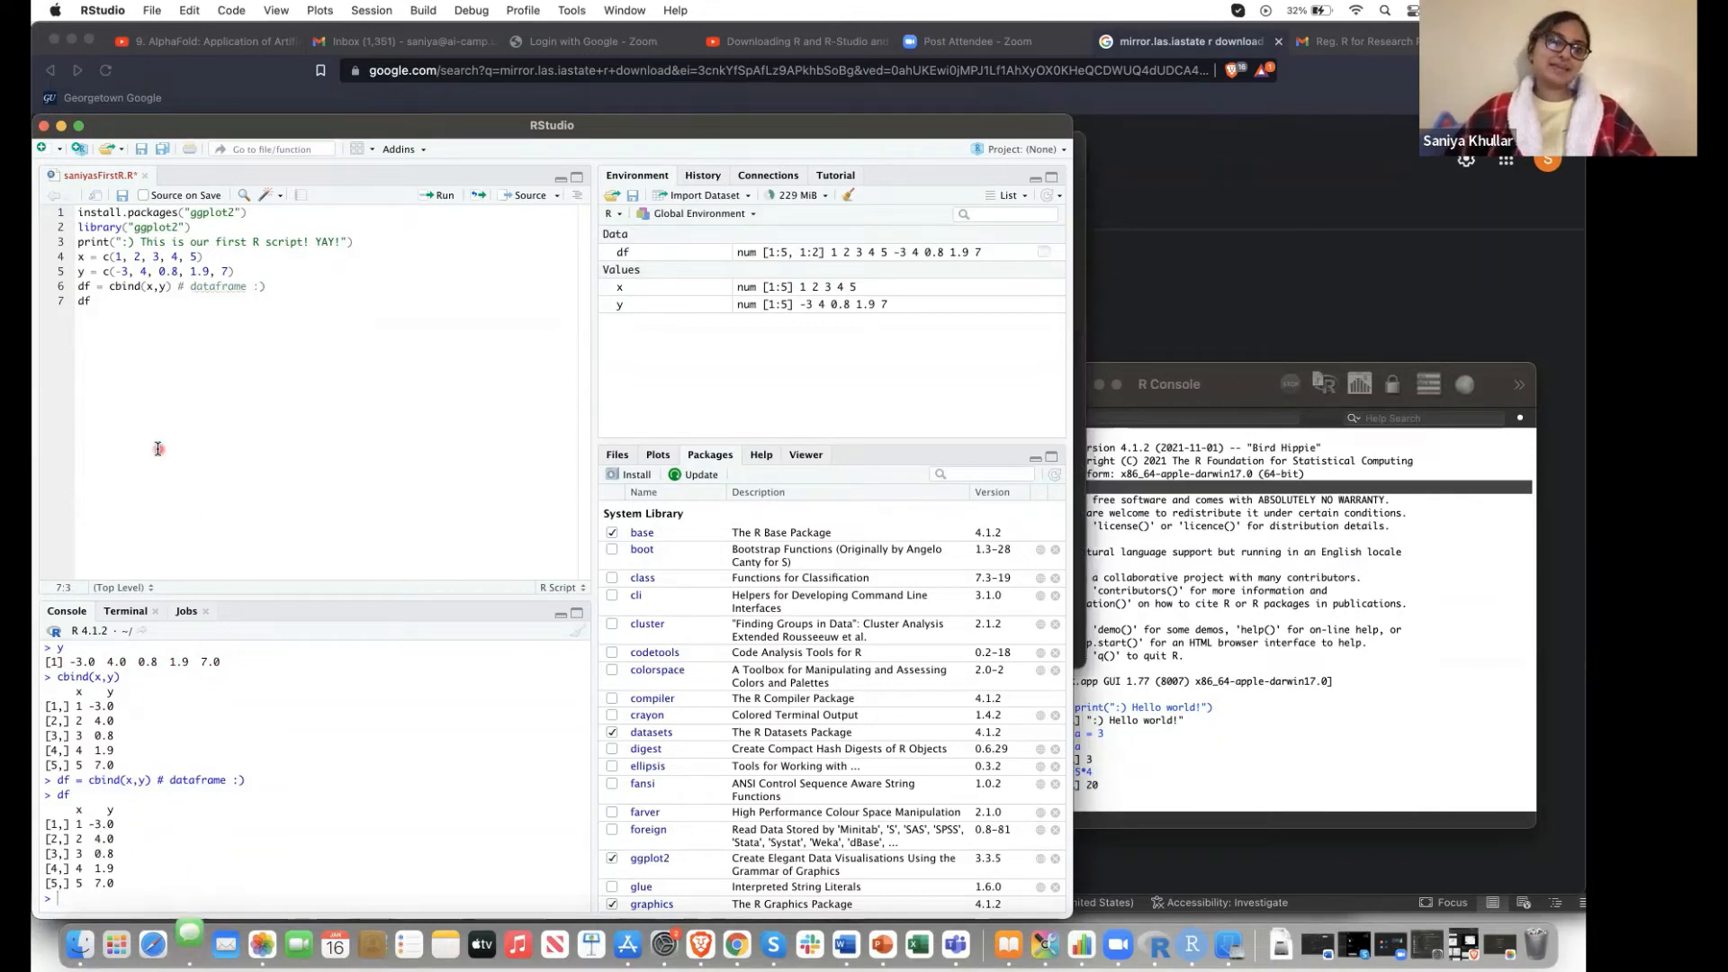
{"action": "key", "text": "Return"}
{"action": "type", "text": "plot"}
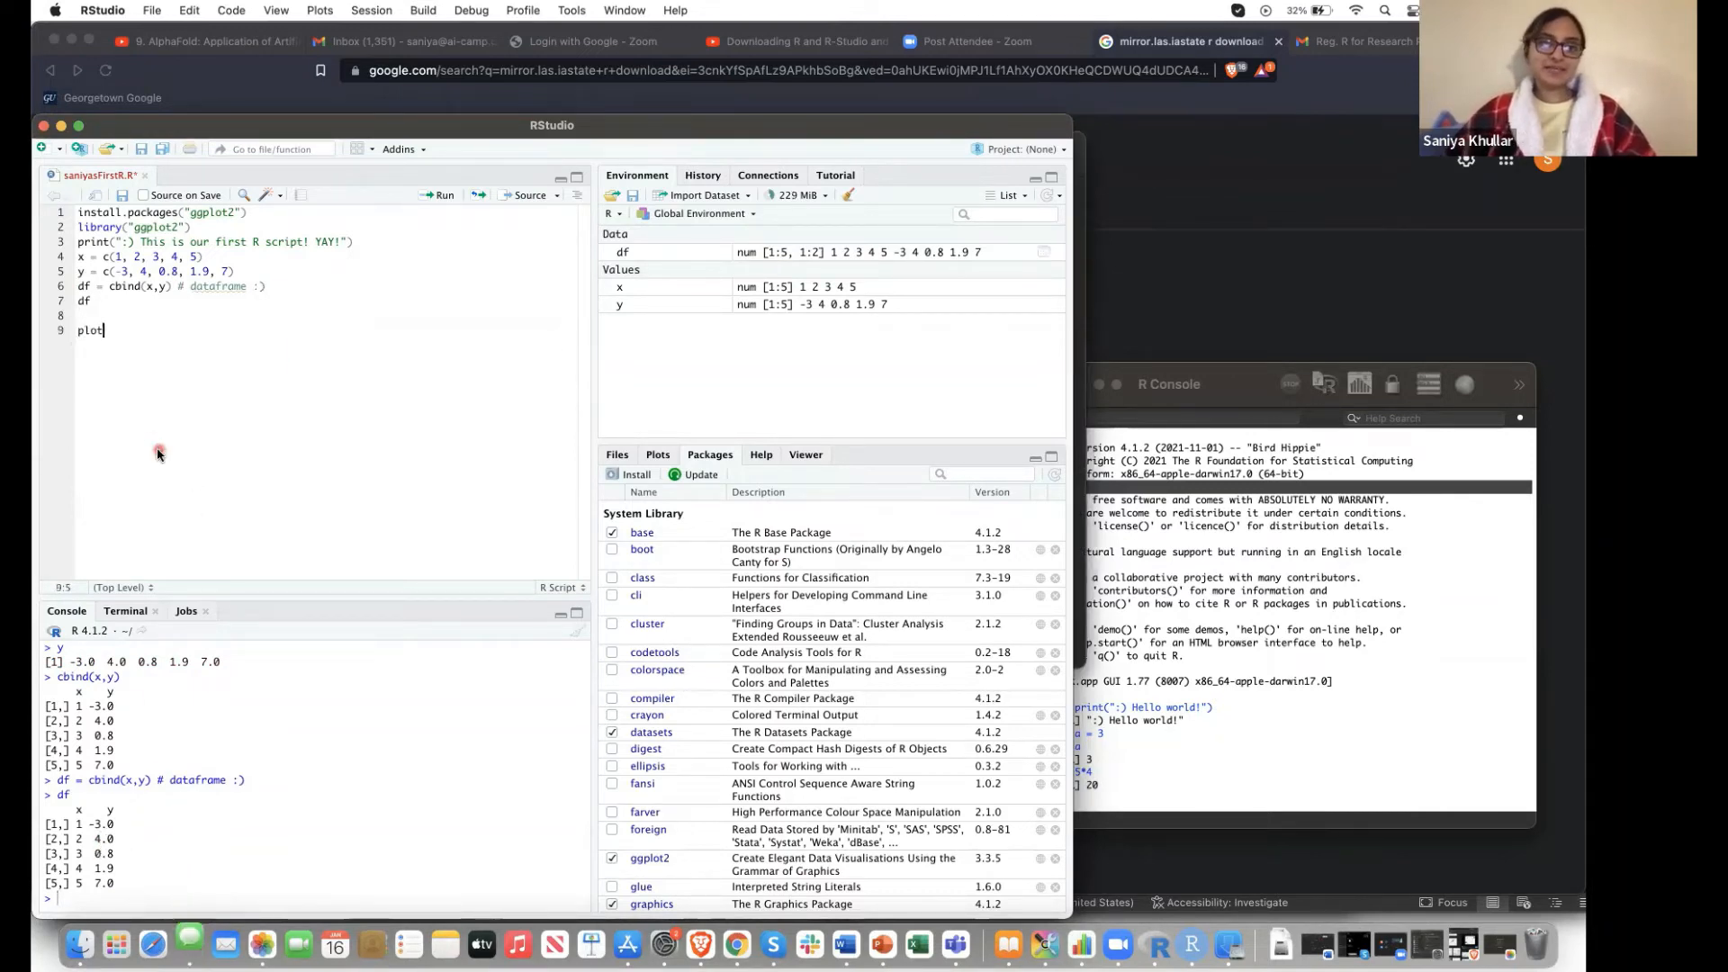
Look through RStudio's help resources and the list of installed packages, and bring up the empty plot area
{"action": "left_click", "coordinate": [771, 454]}
{"action": "left_click", "coordinate": [761, 456]}
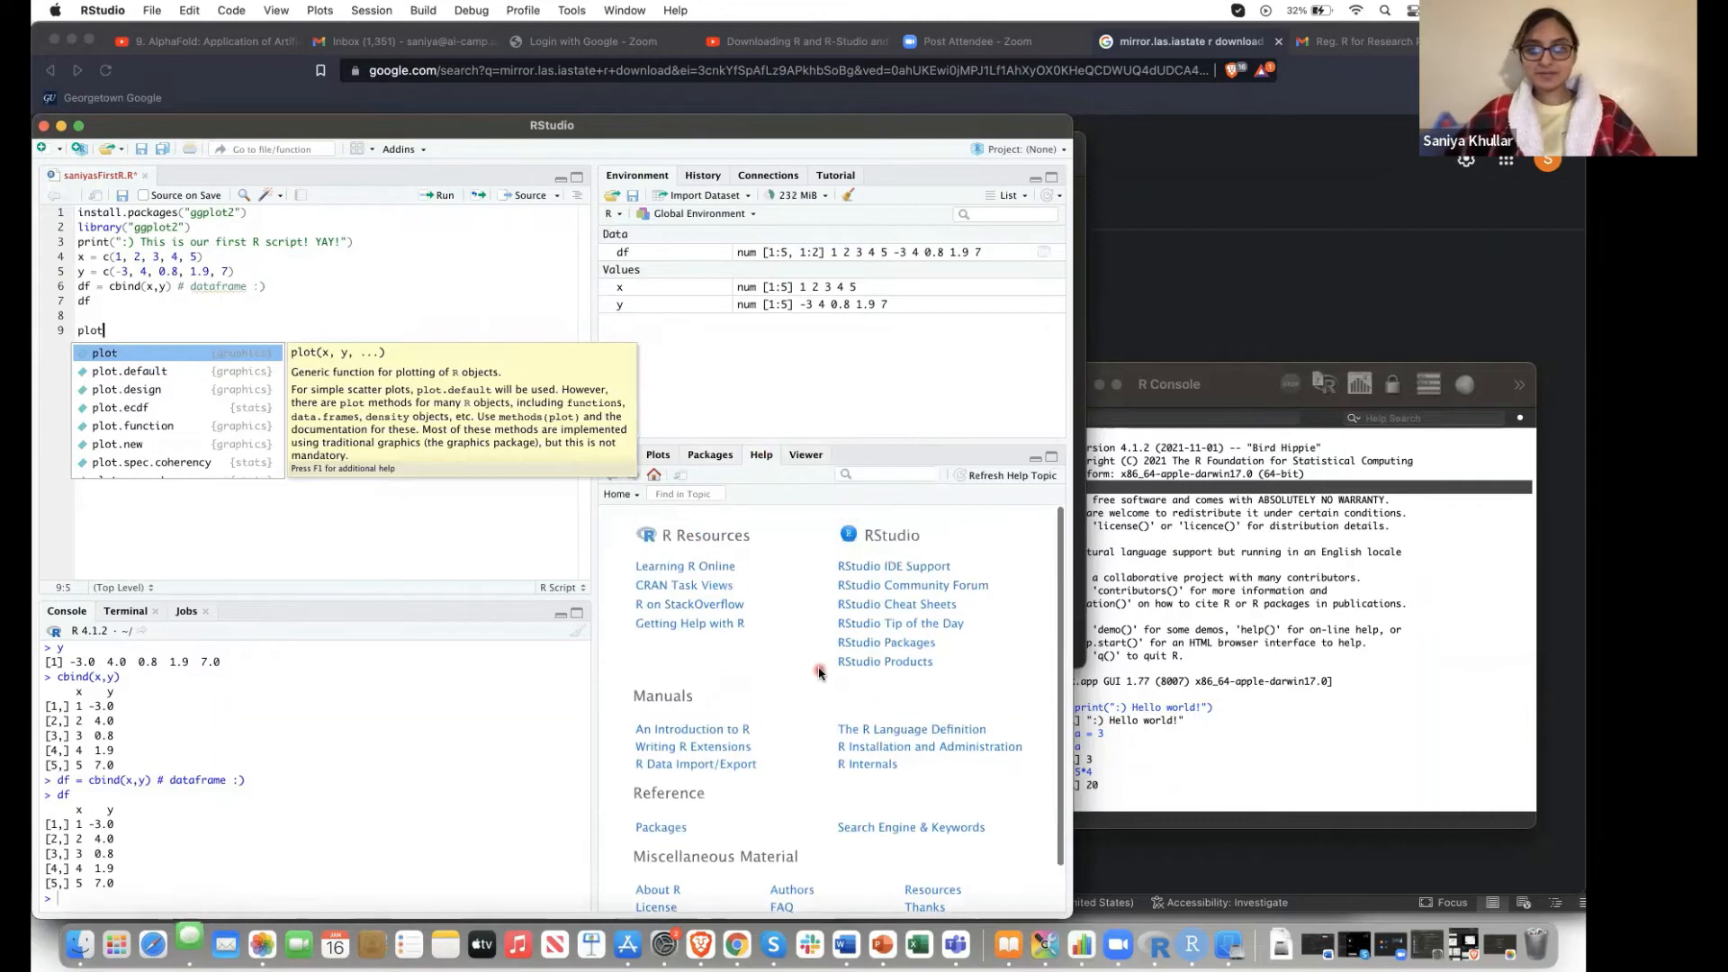
{"action": "scroll", "coordinate": [814, 648], "scroll_direction": "up", "scroll_amount": 2}
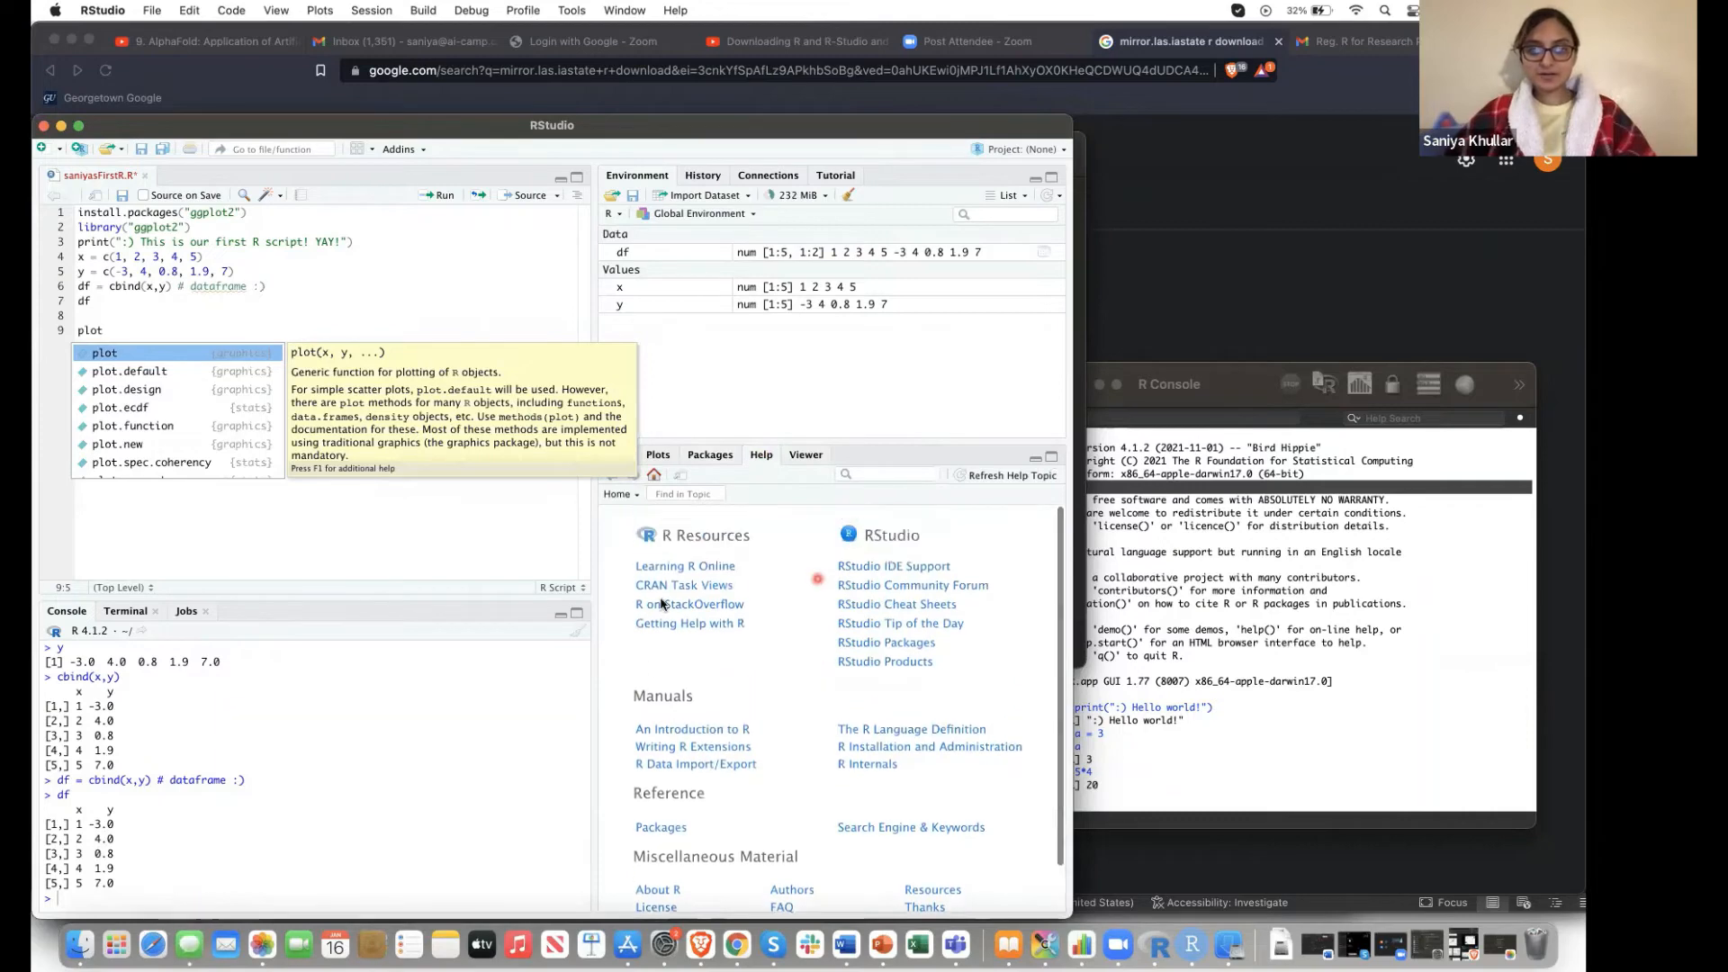
{"action": "left_click", "coordinate": [711, 455]}
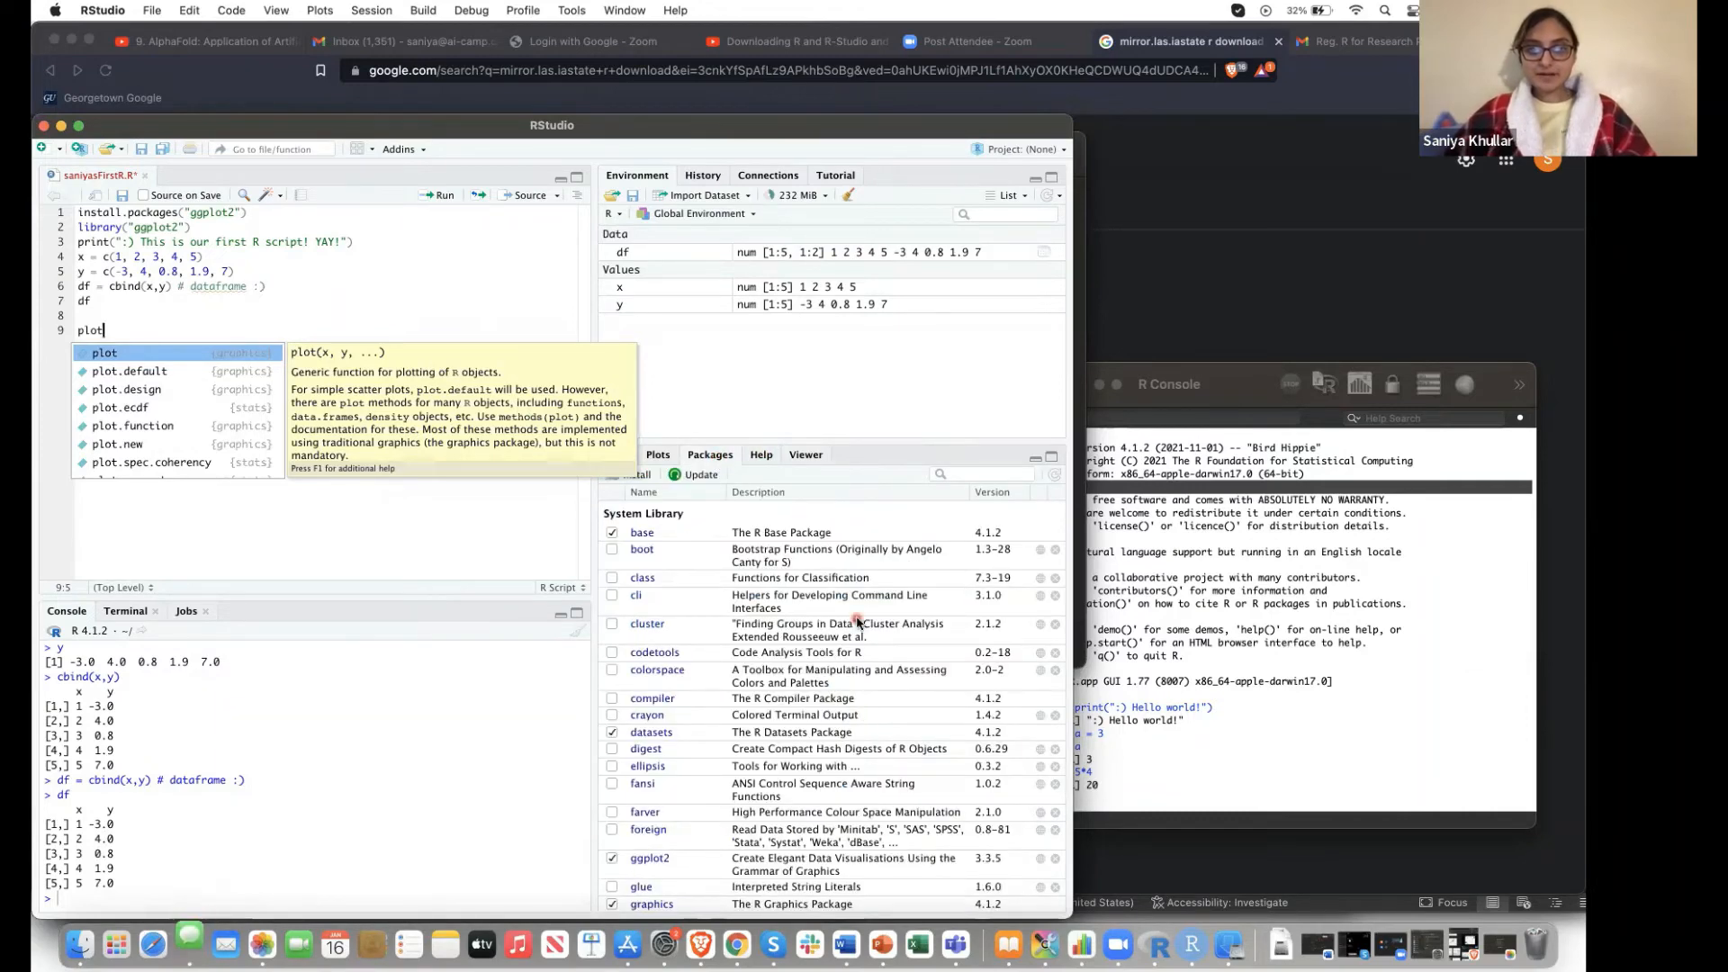
{"action": "scroll", "coordinate": [857, 621], "scroll_direction": "down", "scroll_amount": 15}
{"action": "scroll", "coordinate": [858, 621], "scroll_direction": "up", "scroll_amount": 10}
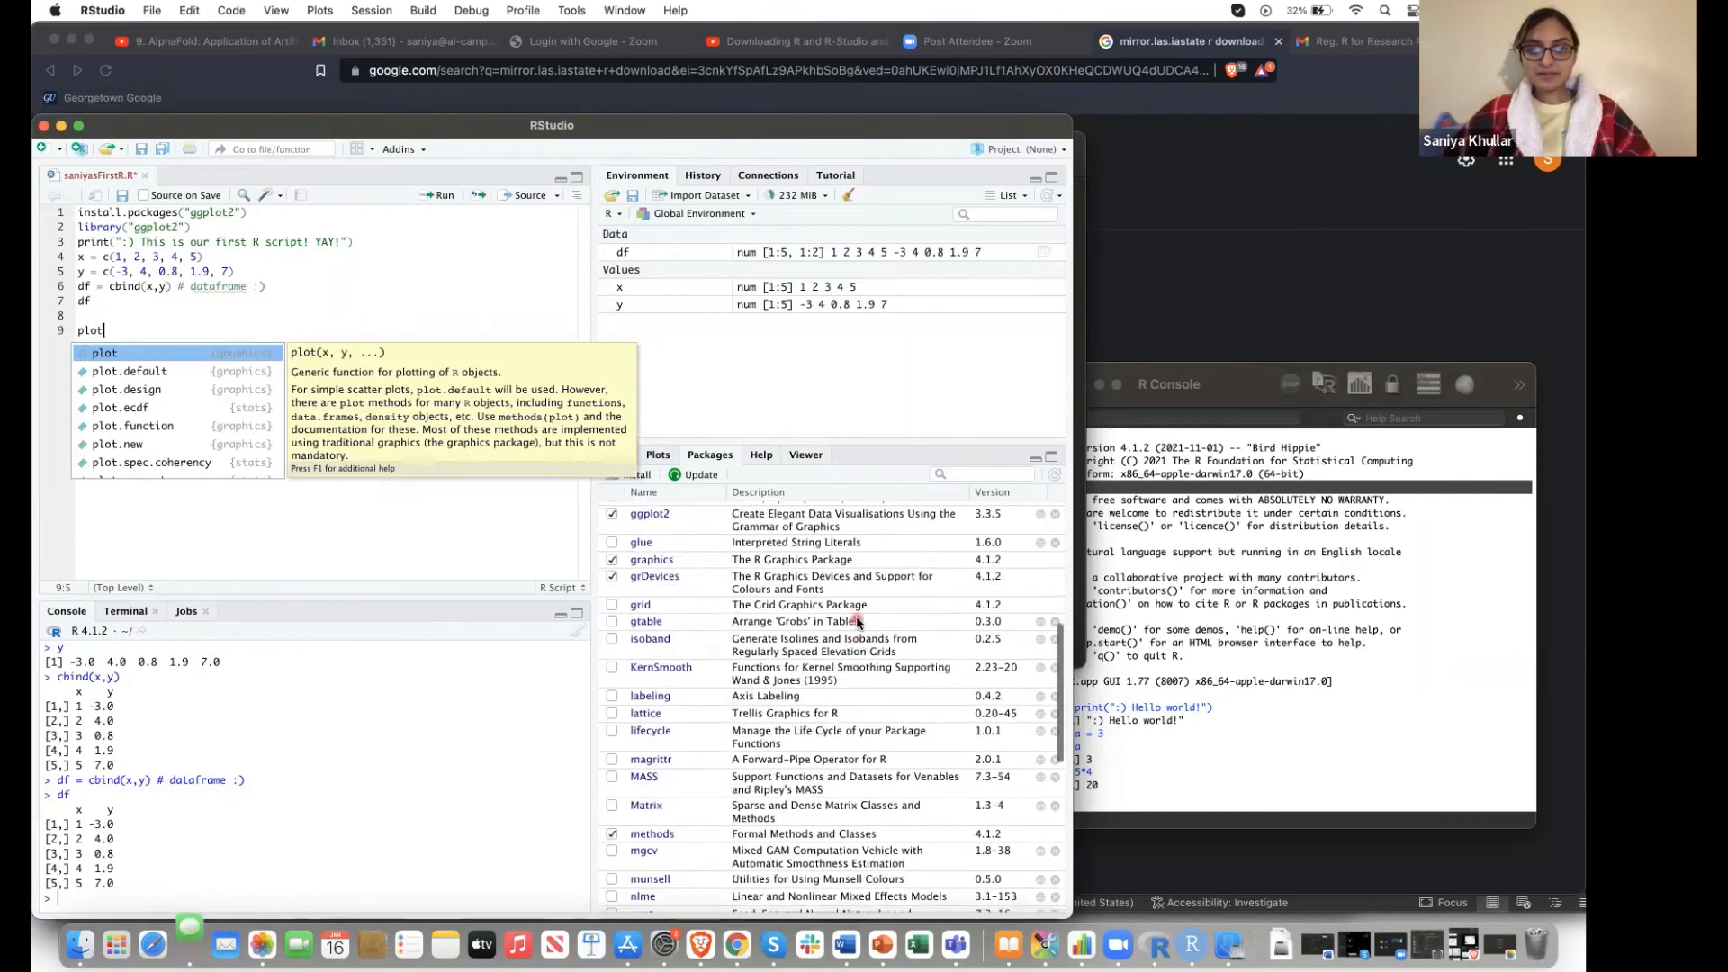
{"action": "left_click", "coordinate": [658, 456]}
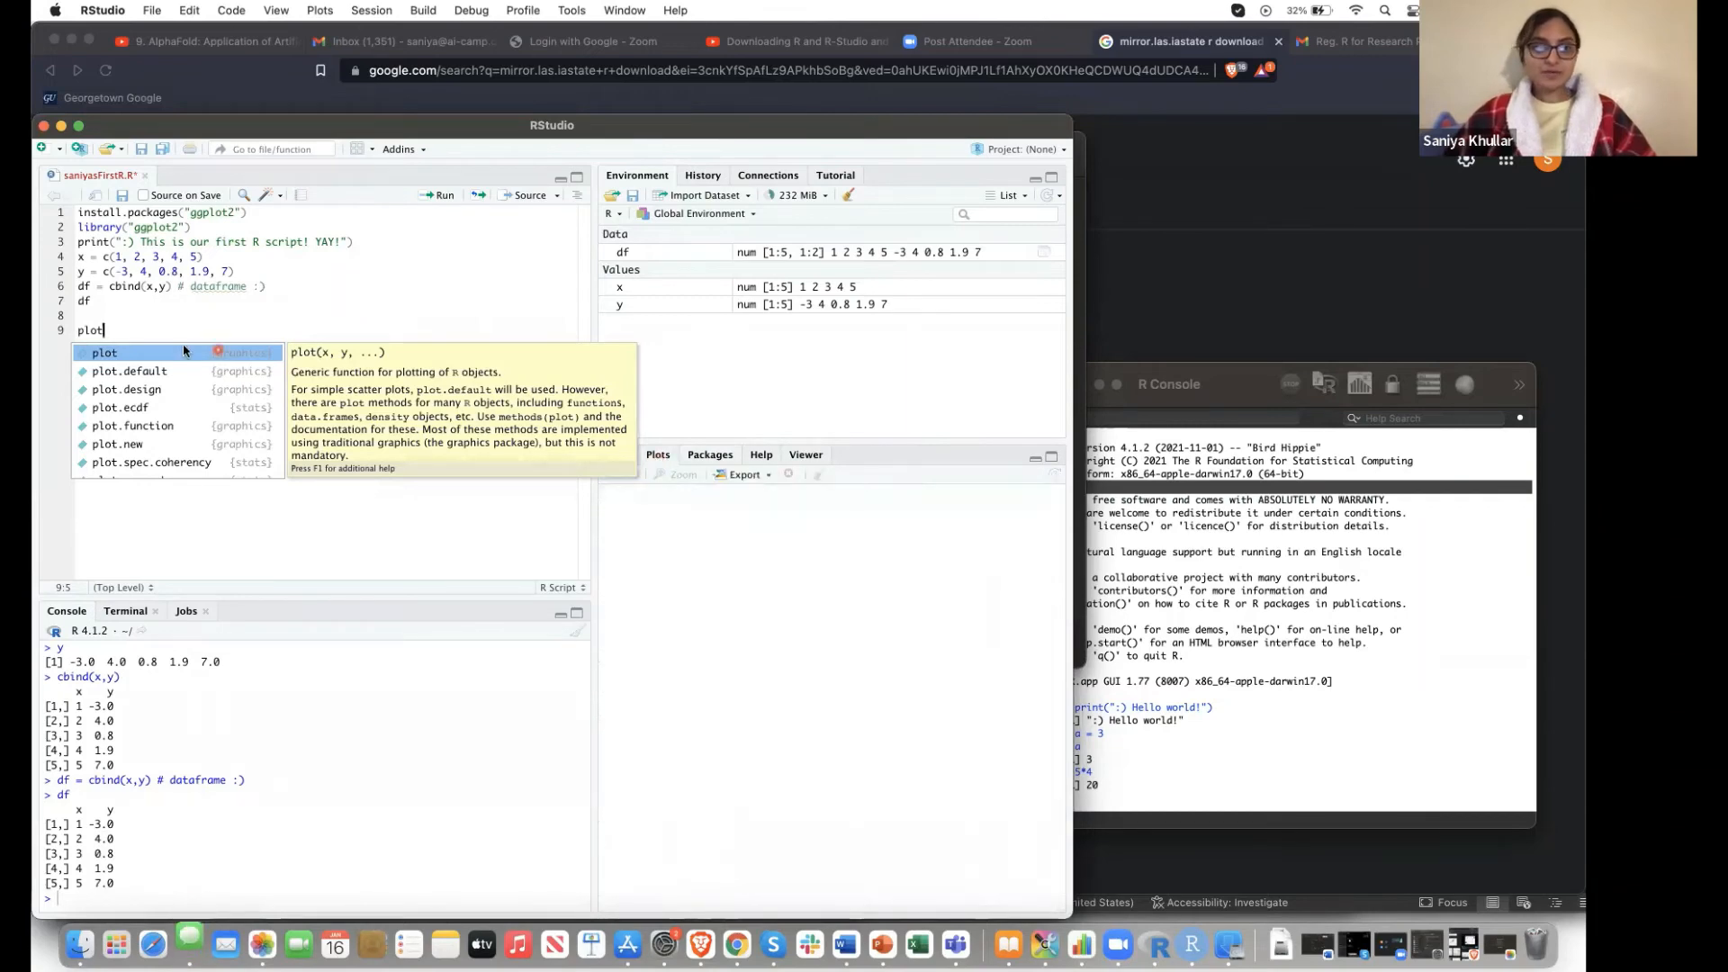
Complete line 9 as plot(x,y) and run it to draw the scatter plot
{"action": "type", "text": "(x"}
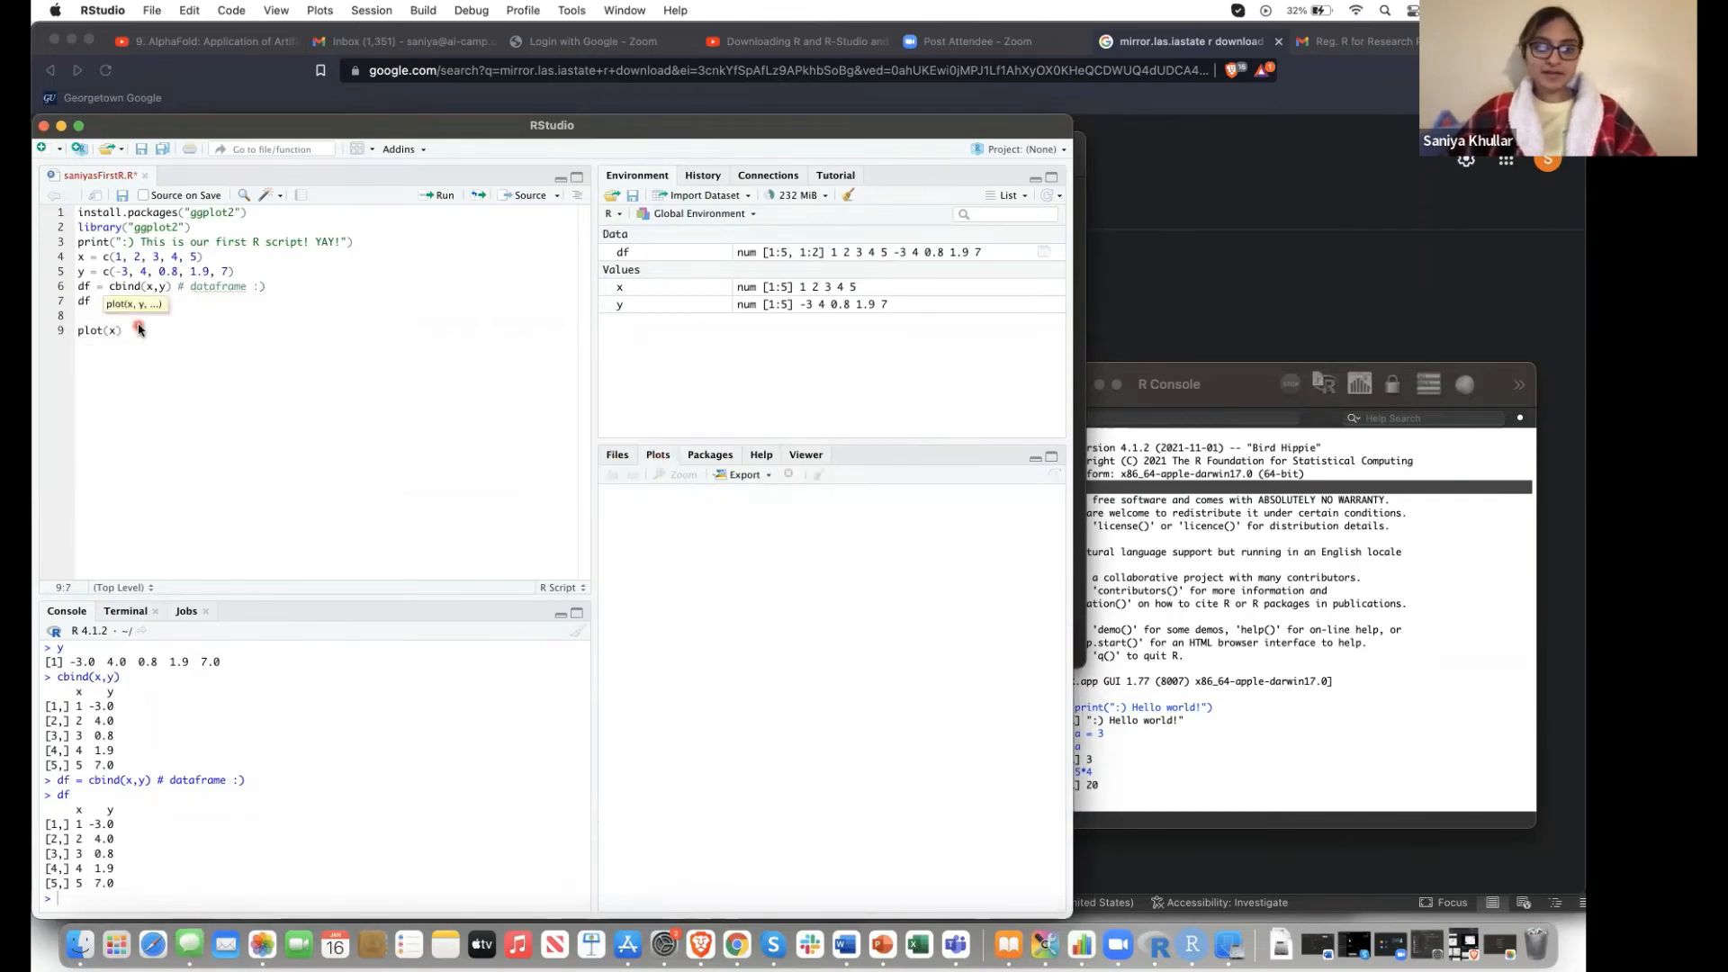
{"action": "key", "text": "BackSpace"}
{"action": "key", "text": "BackSpace"}
{"action": "type", "text": ",y"}
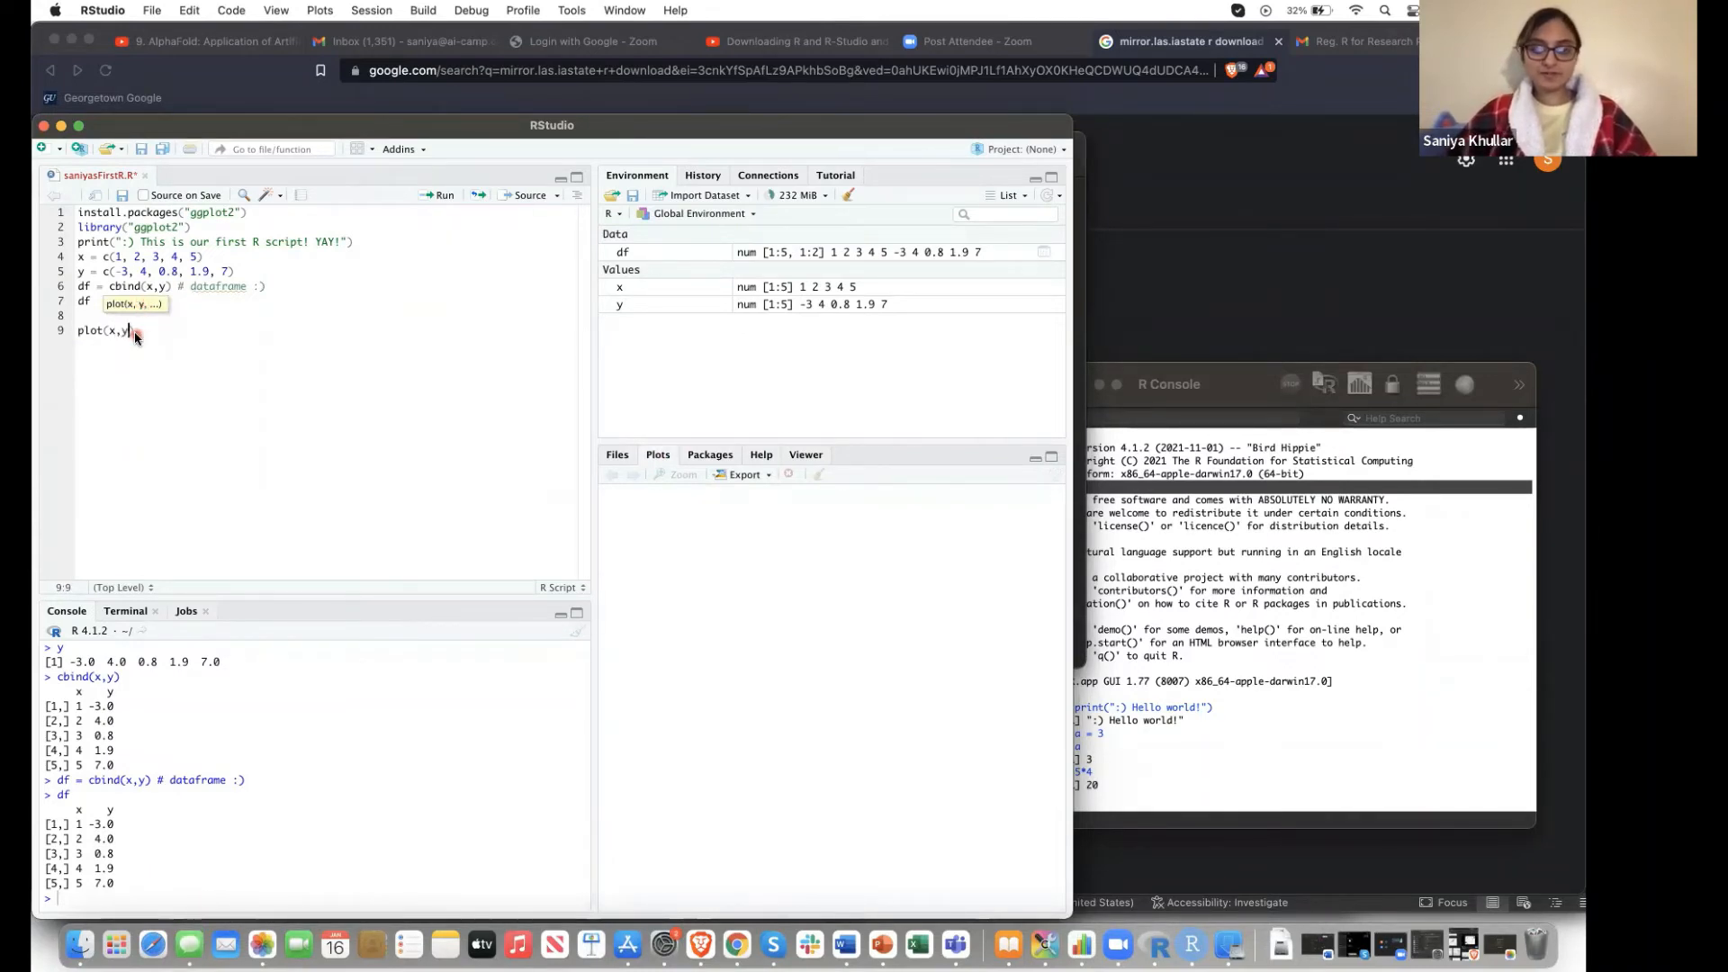
{"action": "key", "text": "super+Return"}
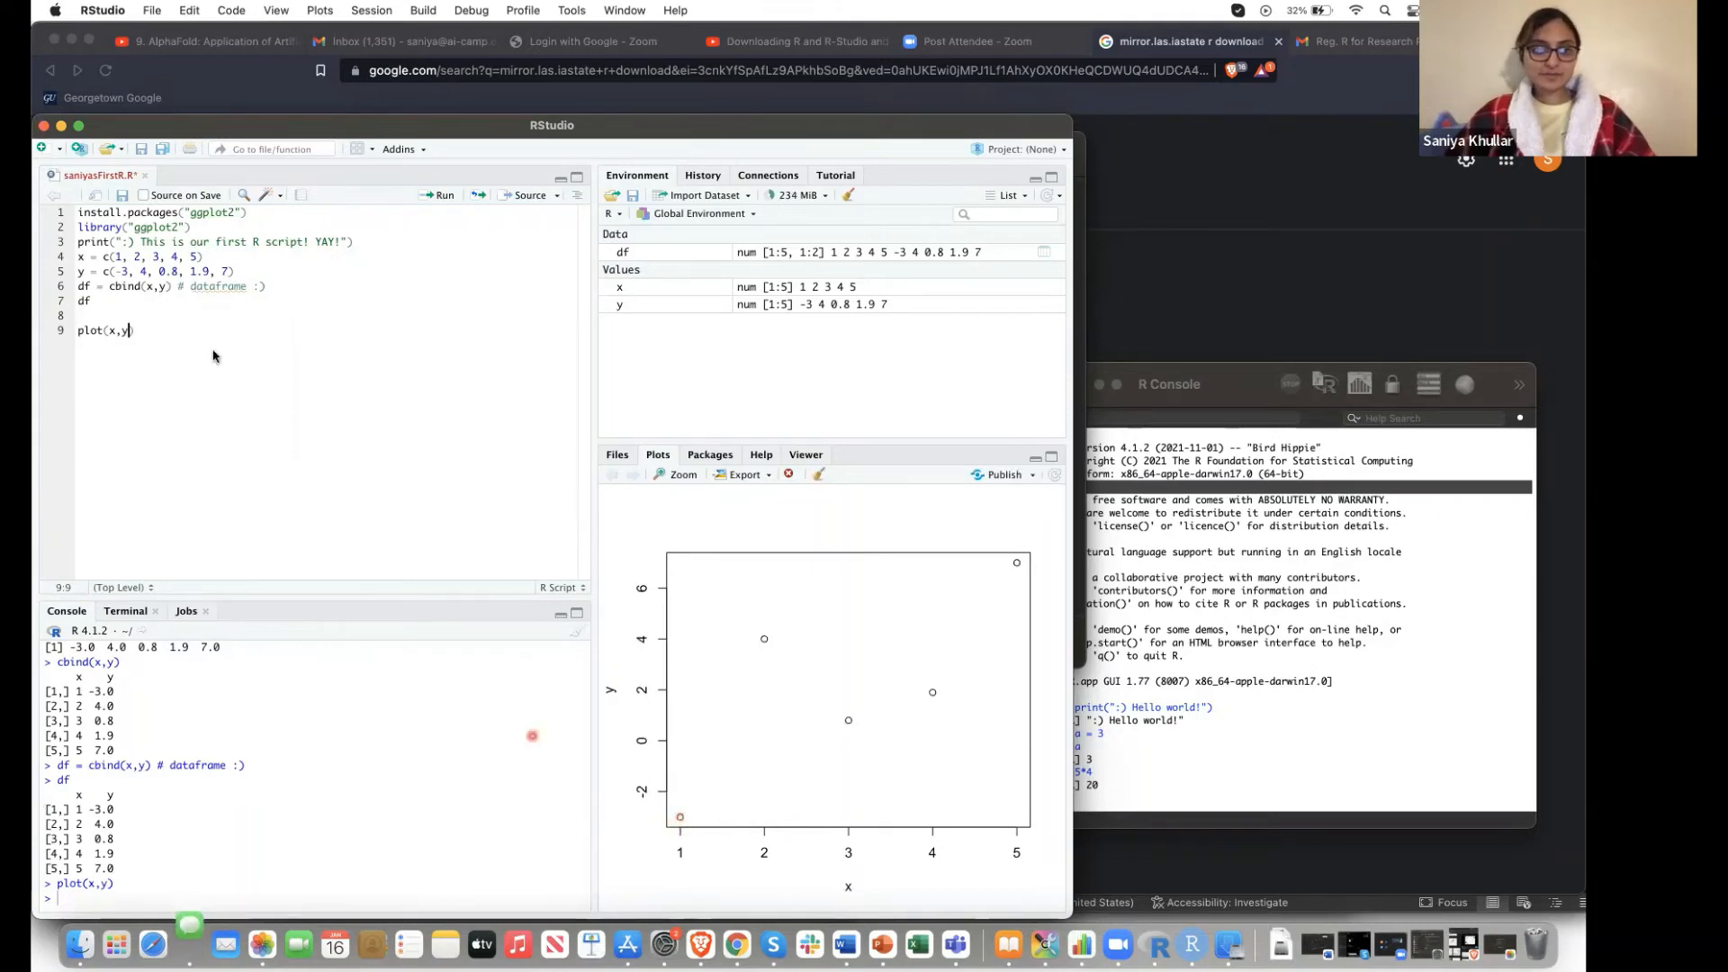
Add col = "red" and a main title of the presenter's first name plus "plotting x versus y :)" to the plot call, and rerun it
{"action": "type", "text": "col = \"red"}
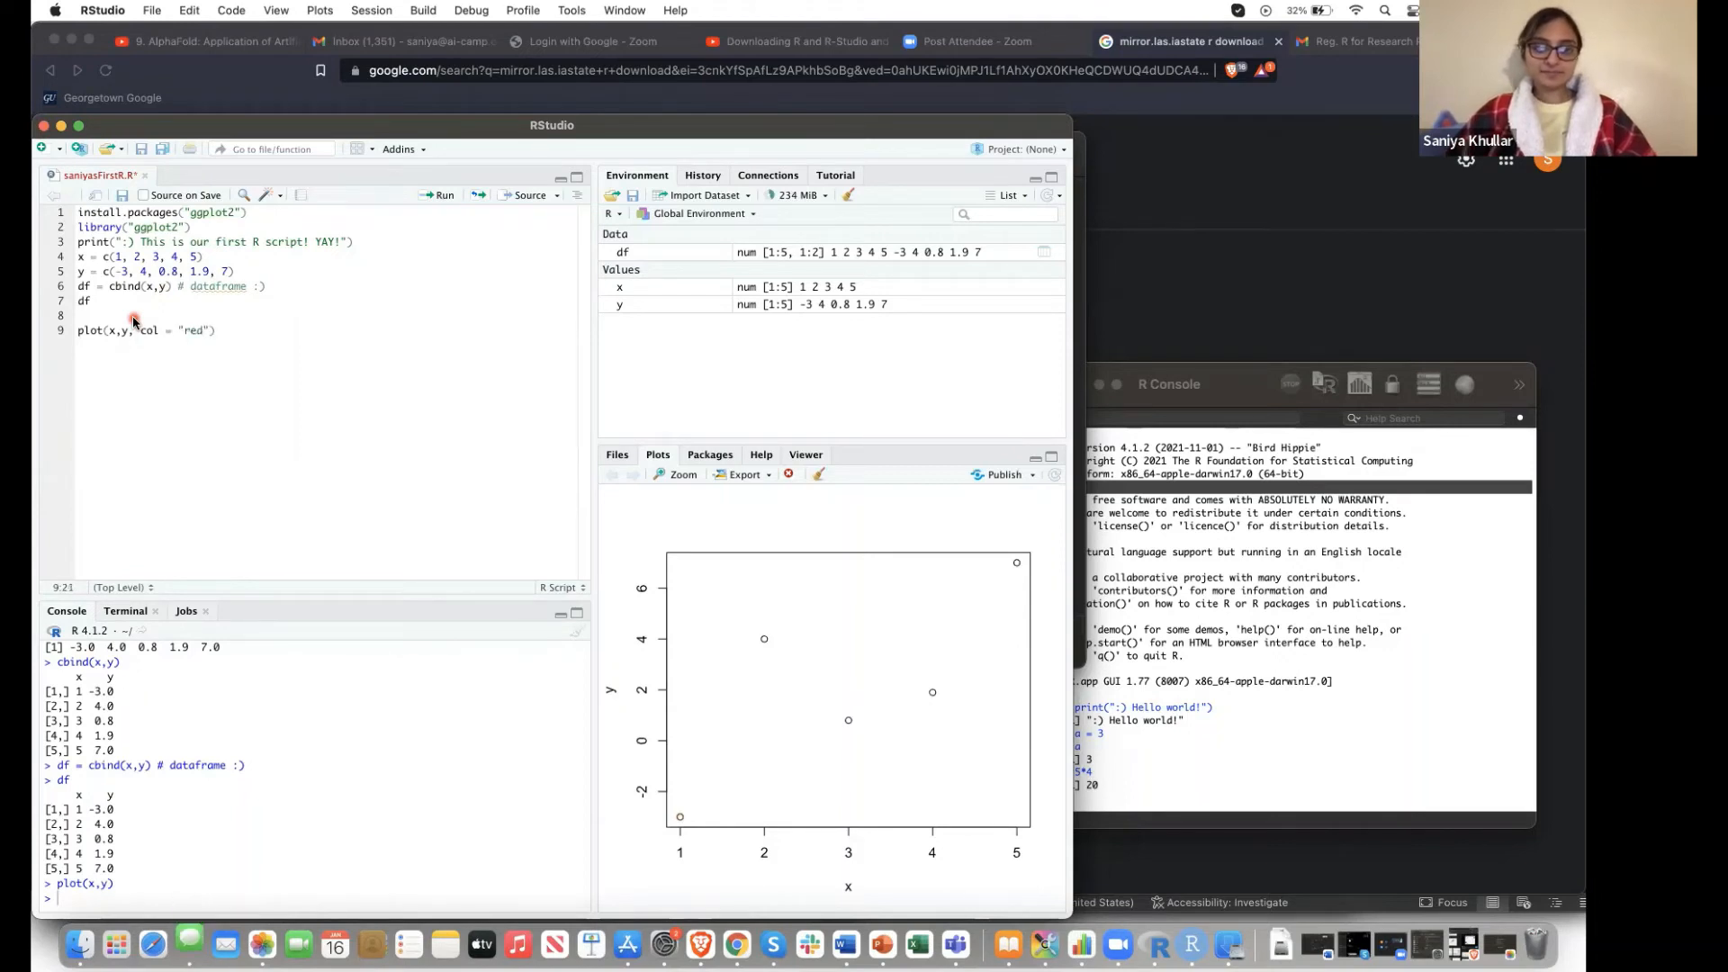
{"action": "type", "text": "\", main = \""}
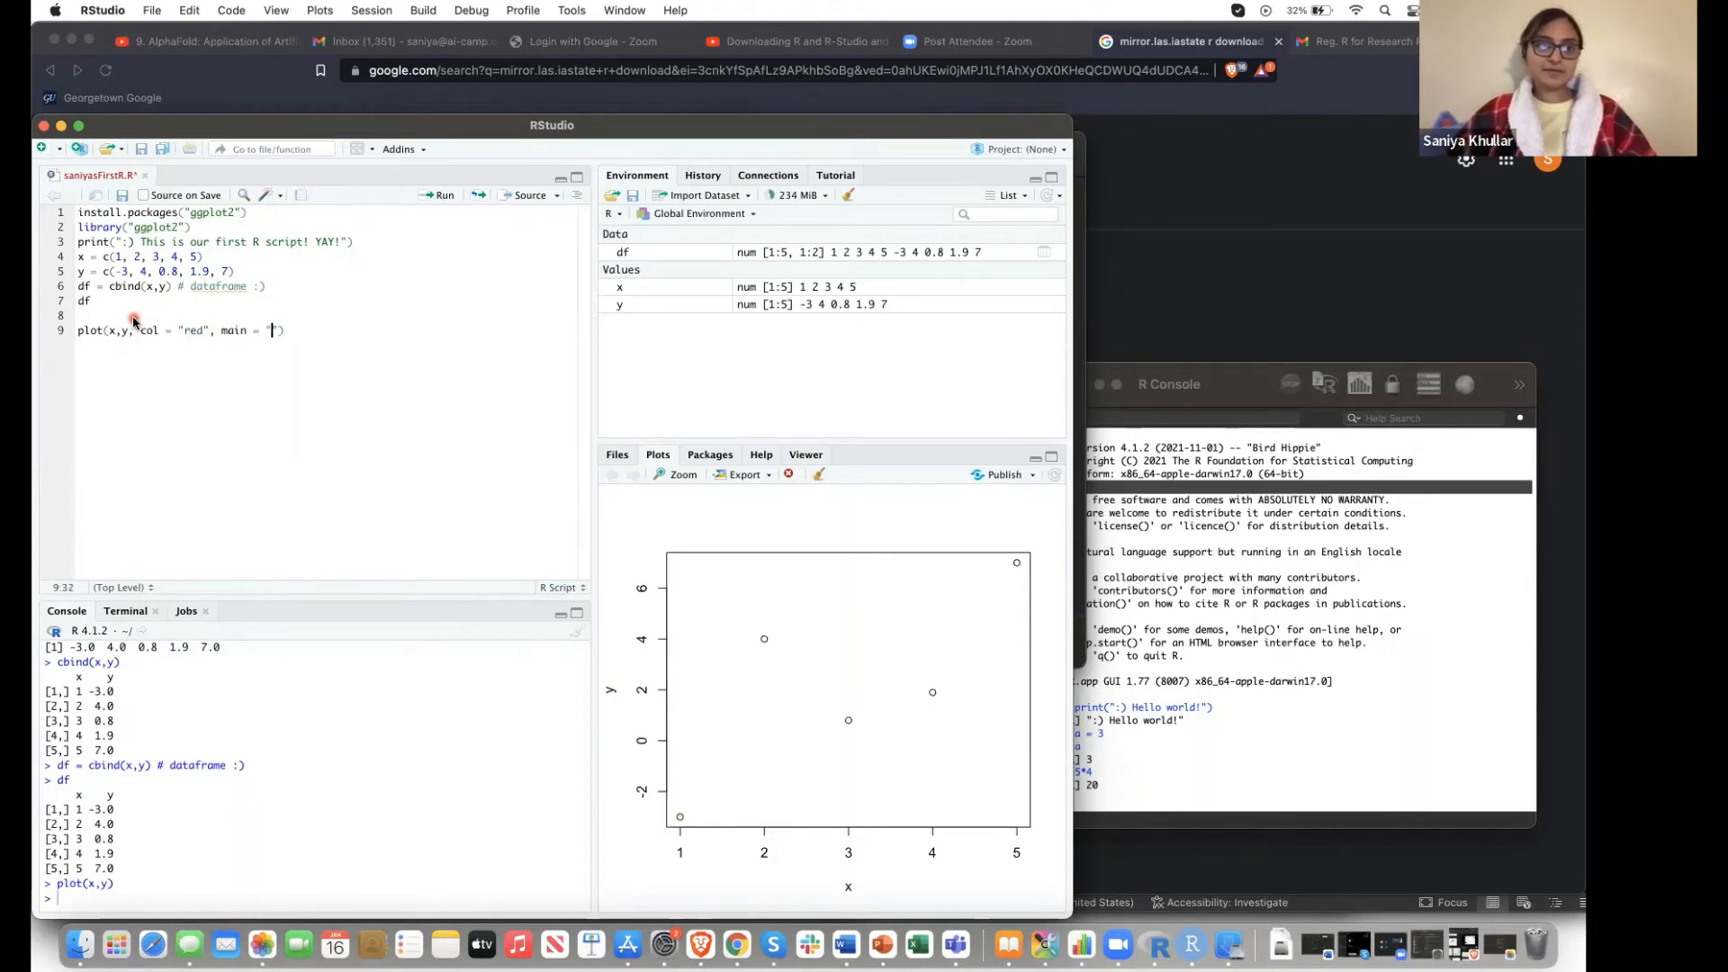
{"action": "type", "text": "Saniya "}
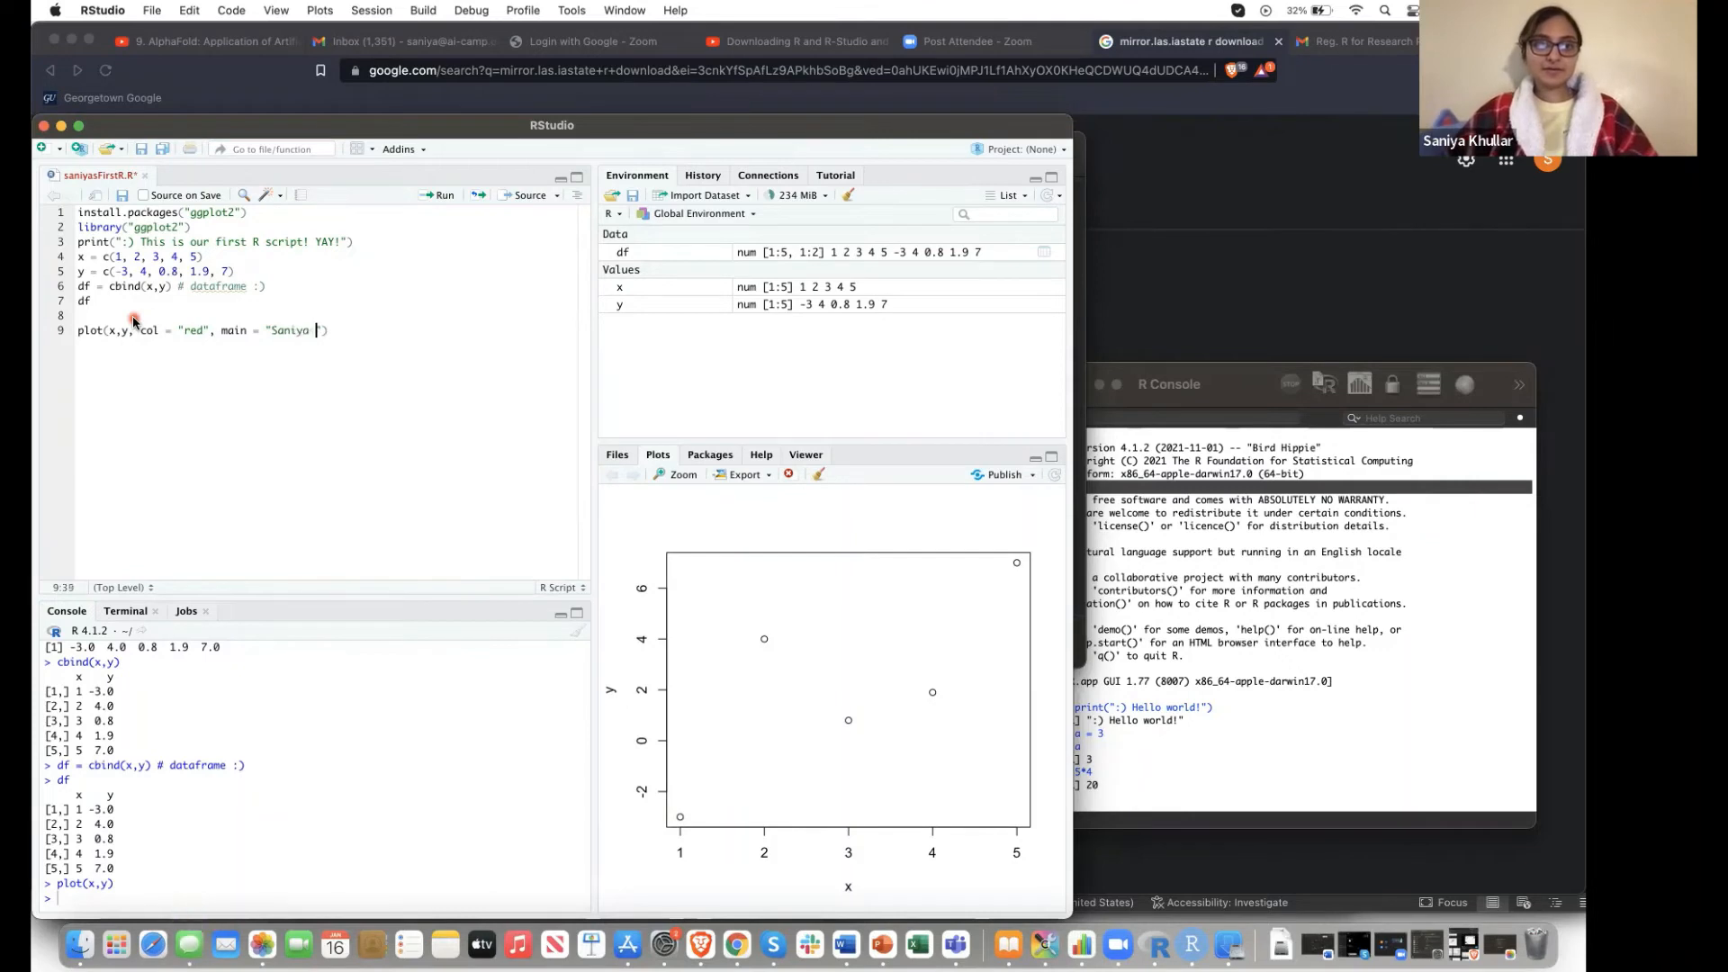
{"action": "type", "text": "plotting x versus y :)"}
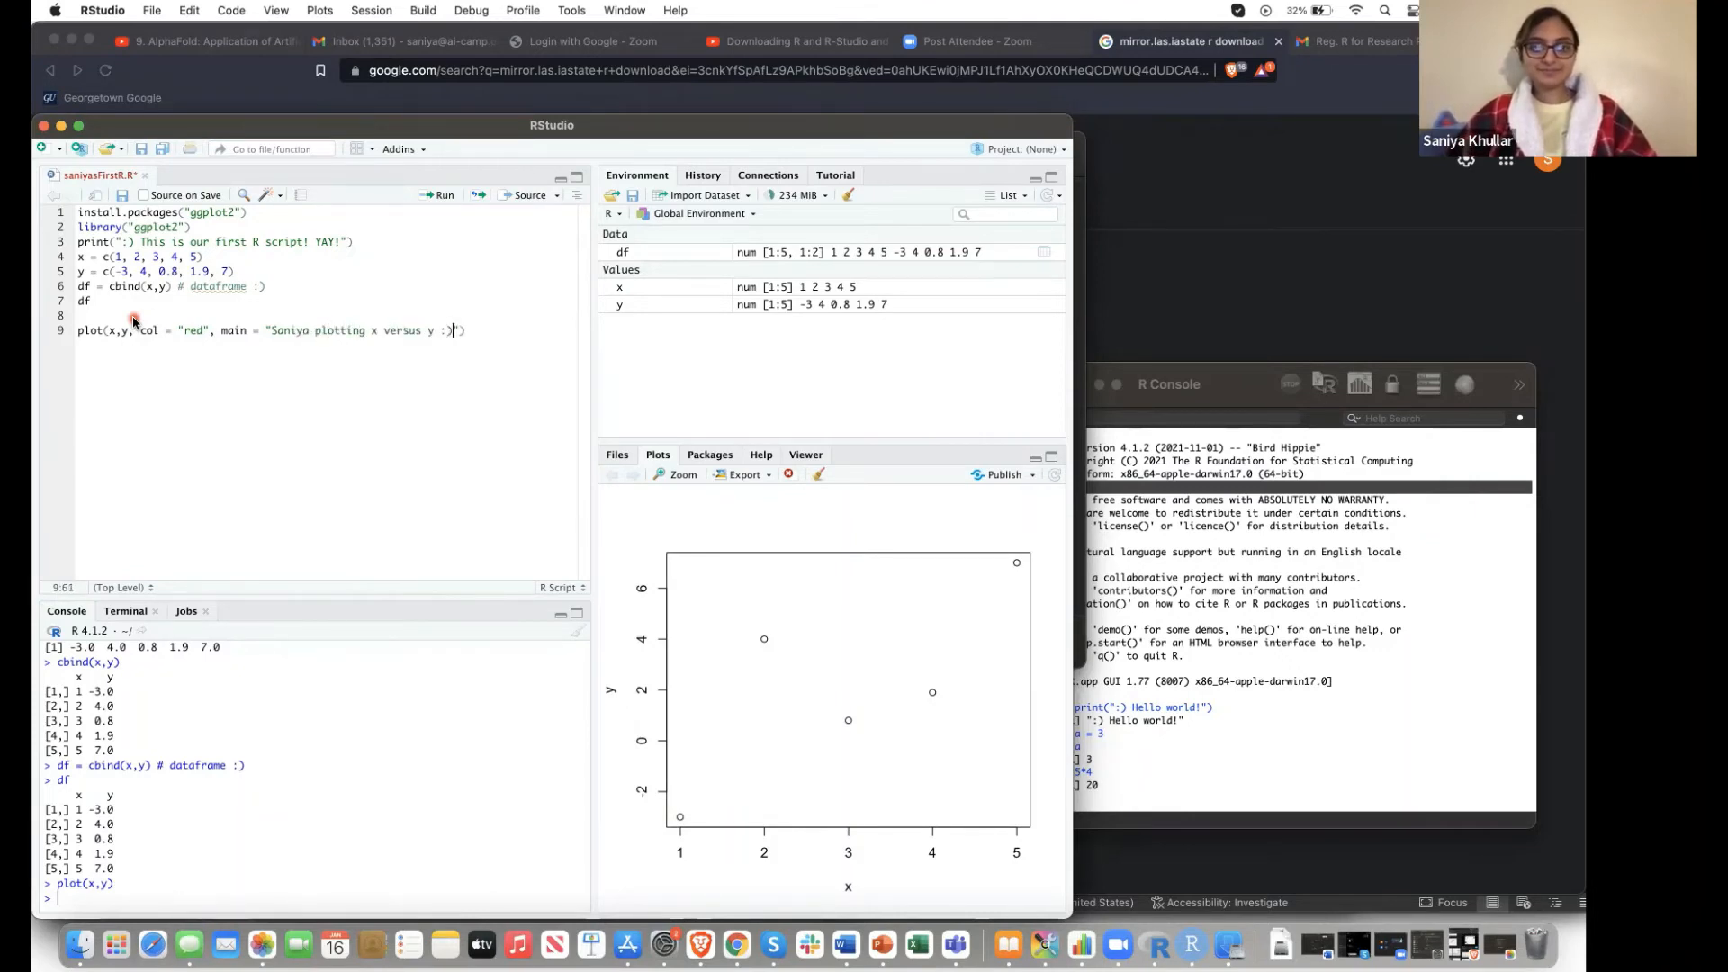
{"action": "key", "text": "super+Return"}
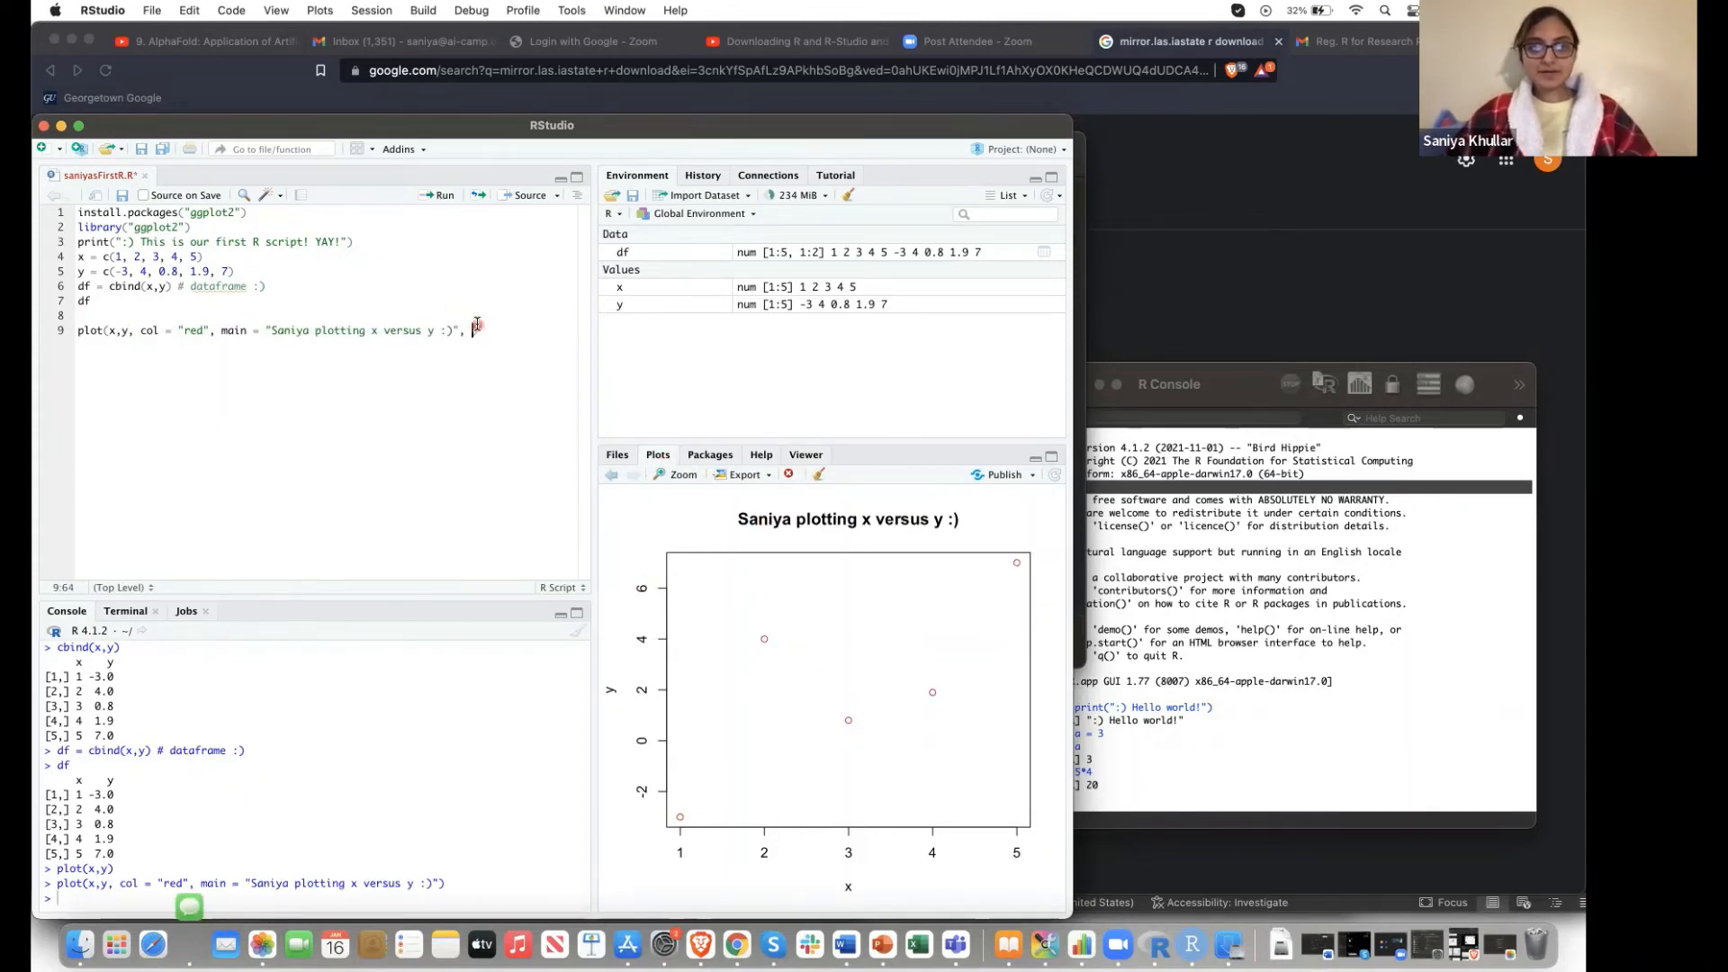
Add pch = 19 to the plot call on line 9 and run it to draw filled points
{"action": "type", "text": ", pch= 19"}
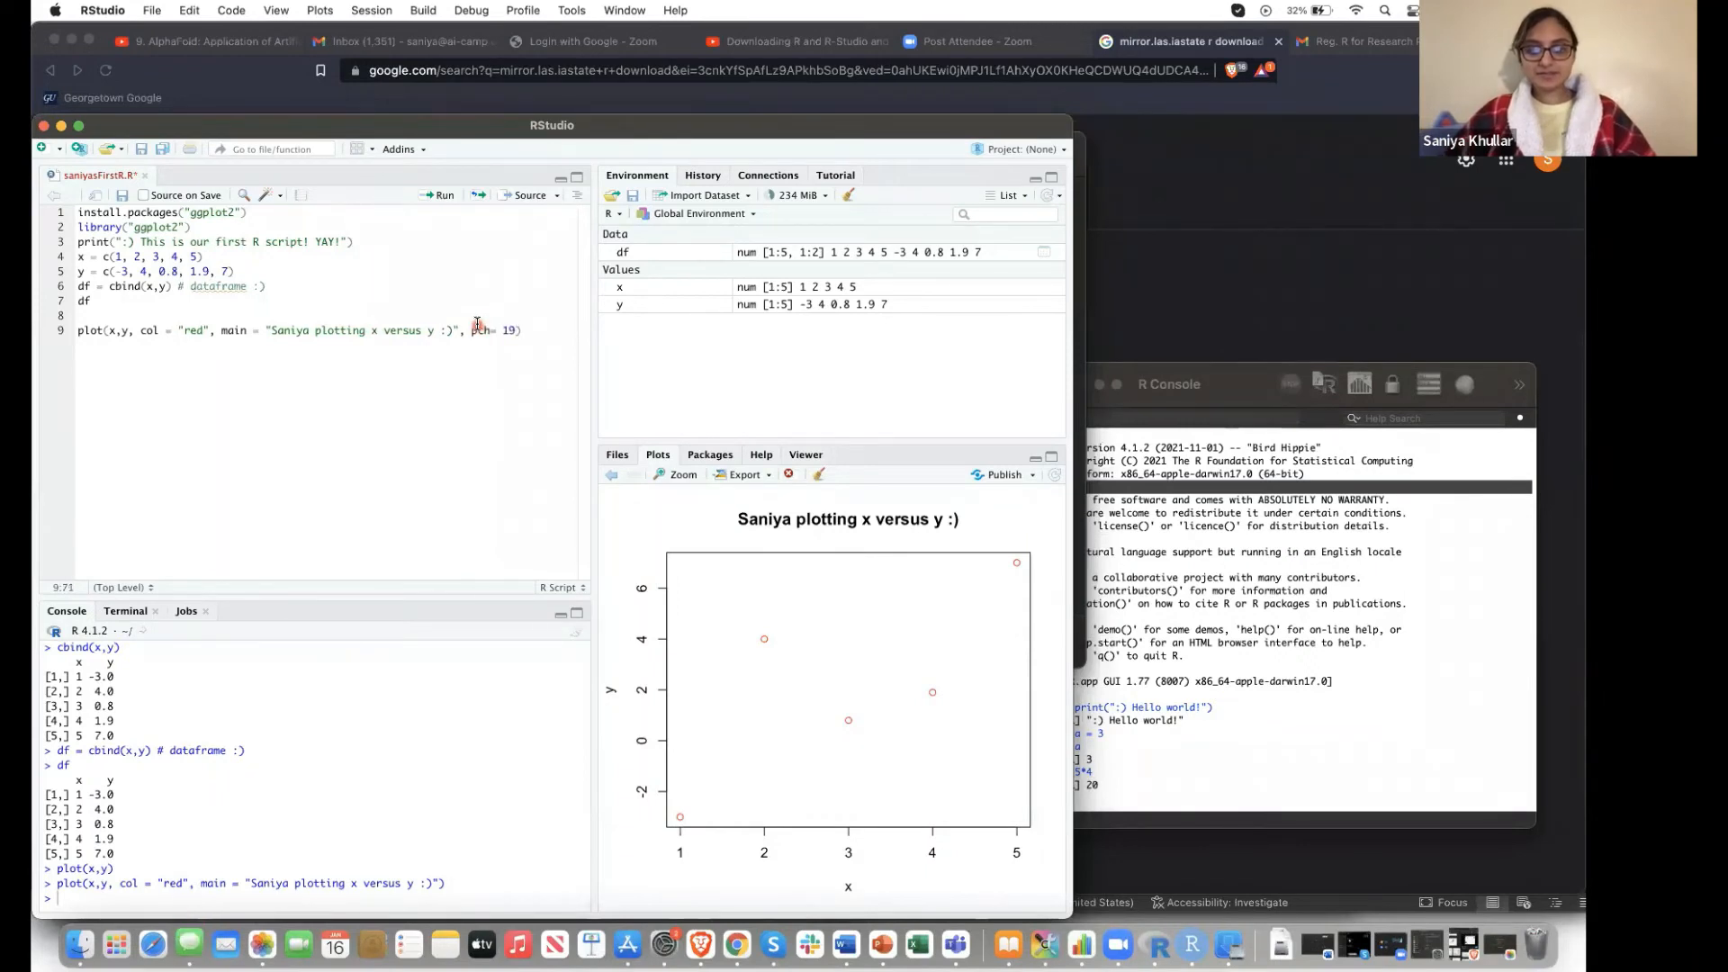
{"action": "key", "text": "super+Return"}
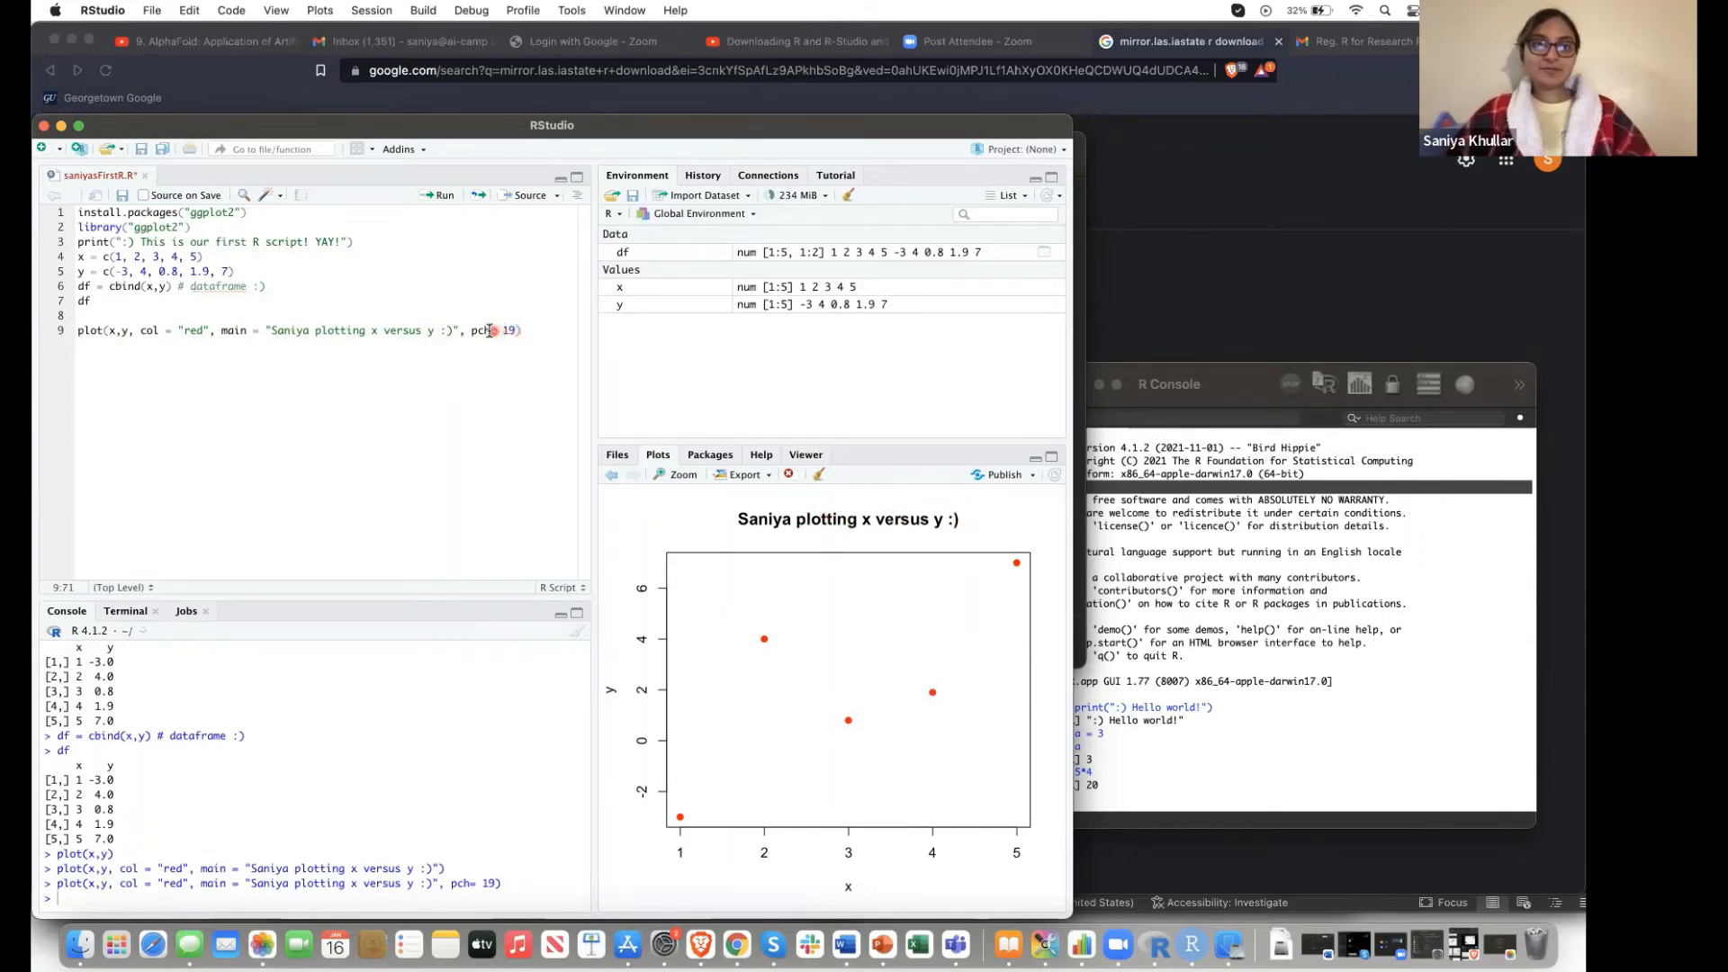
{"action": "double_click", "coordinate": [520, 331]}
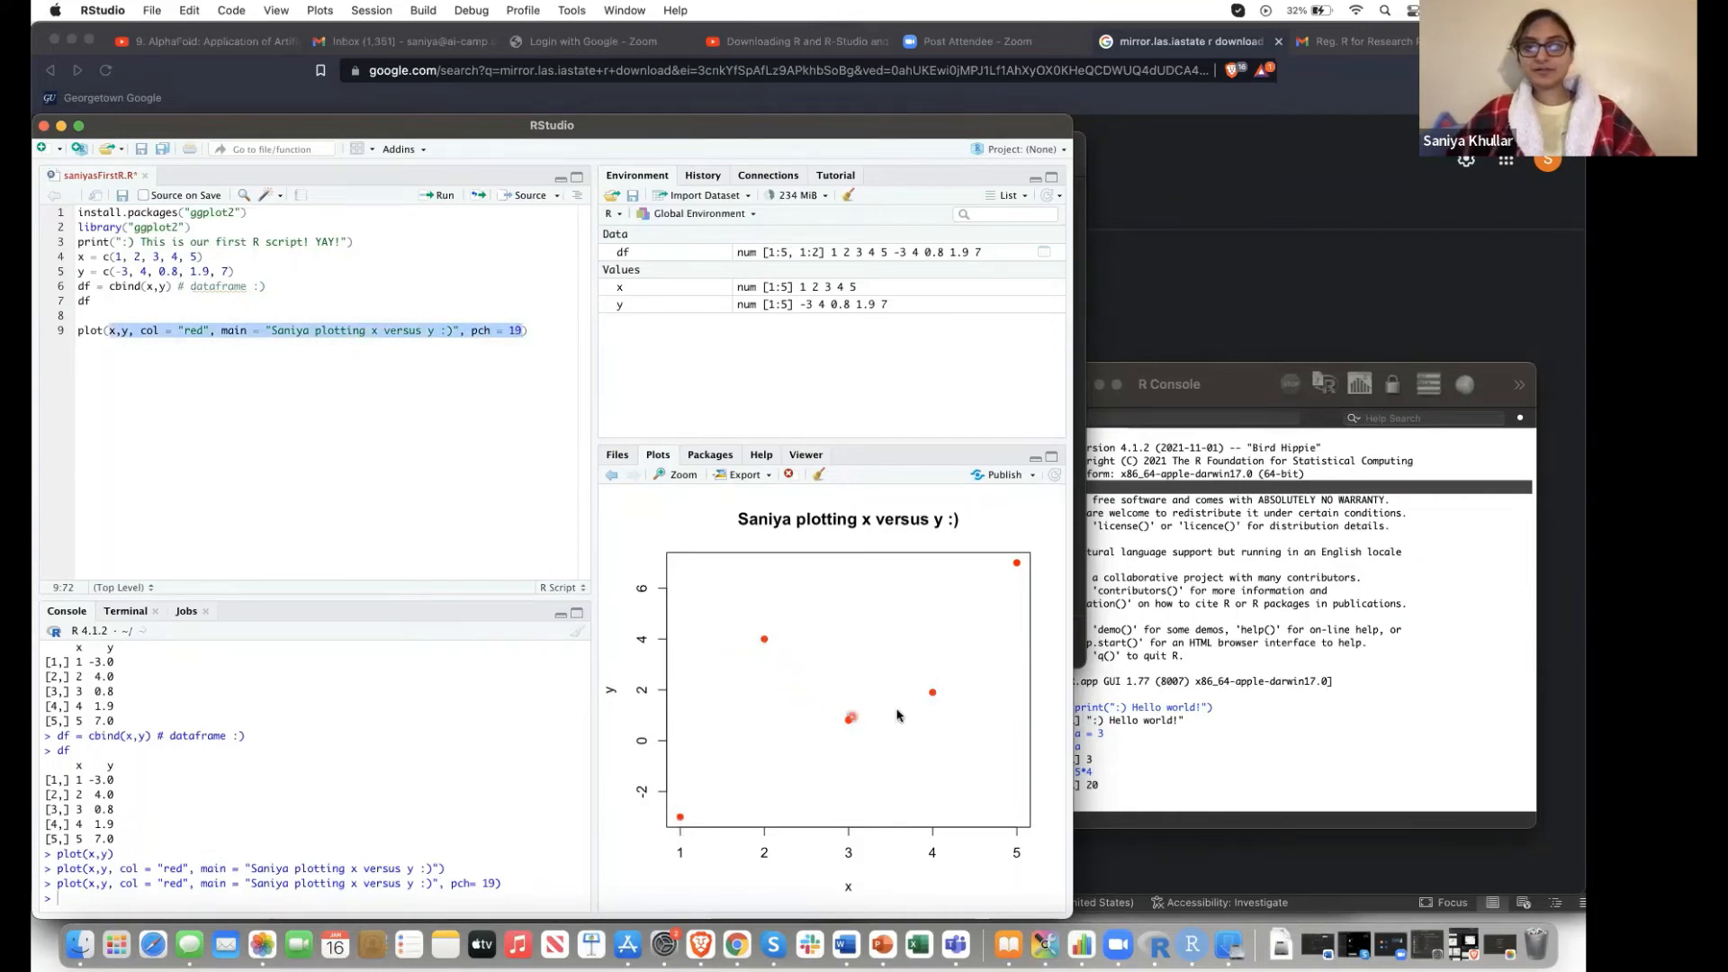
Set the point colour in the plot call on line 9 to "orange" and rerun the line
{"action": "left_click", "coordinate": [374, 394]}
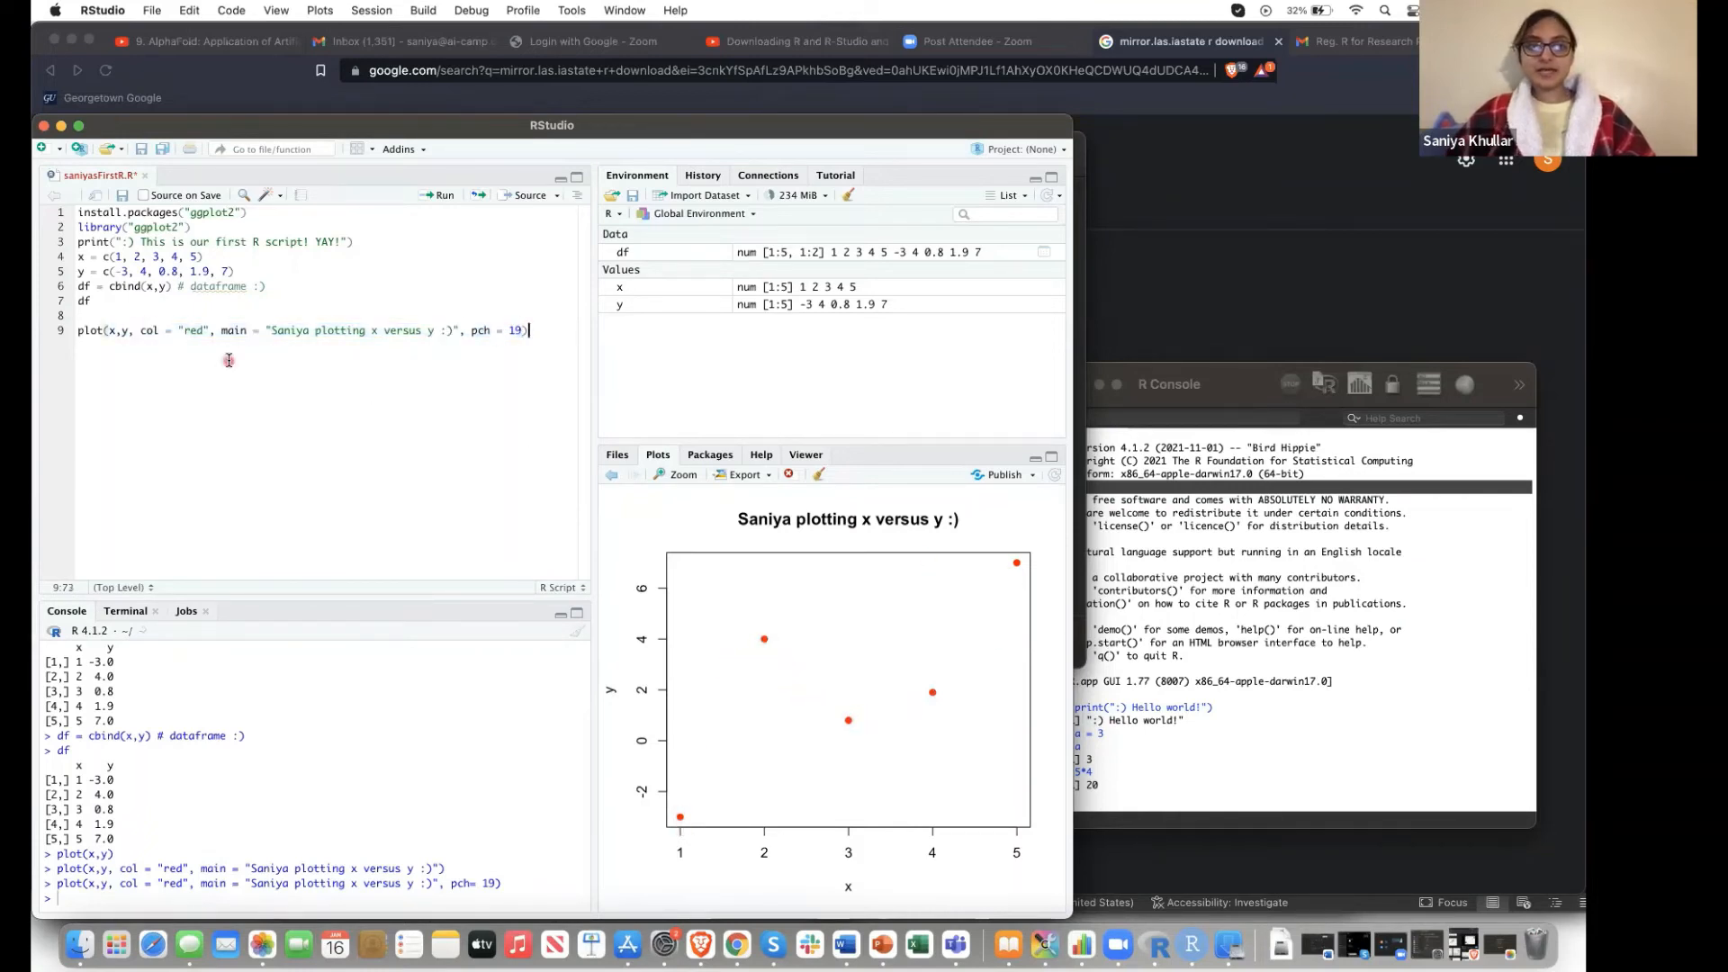
{"action": "double_click", "coordinate": [193, 329]}
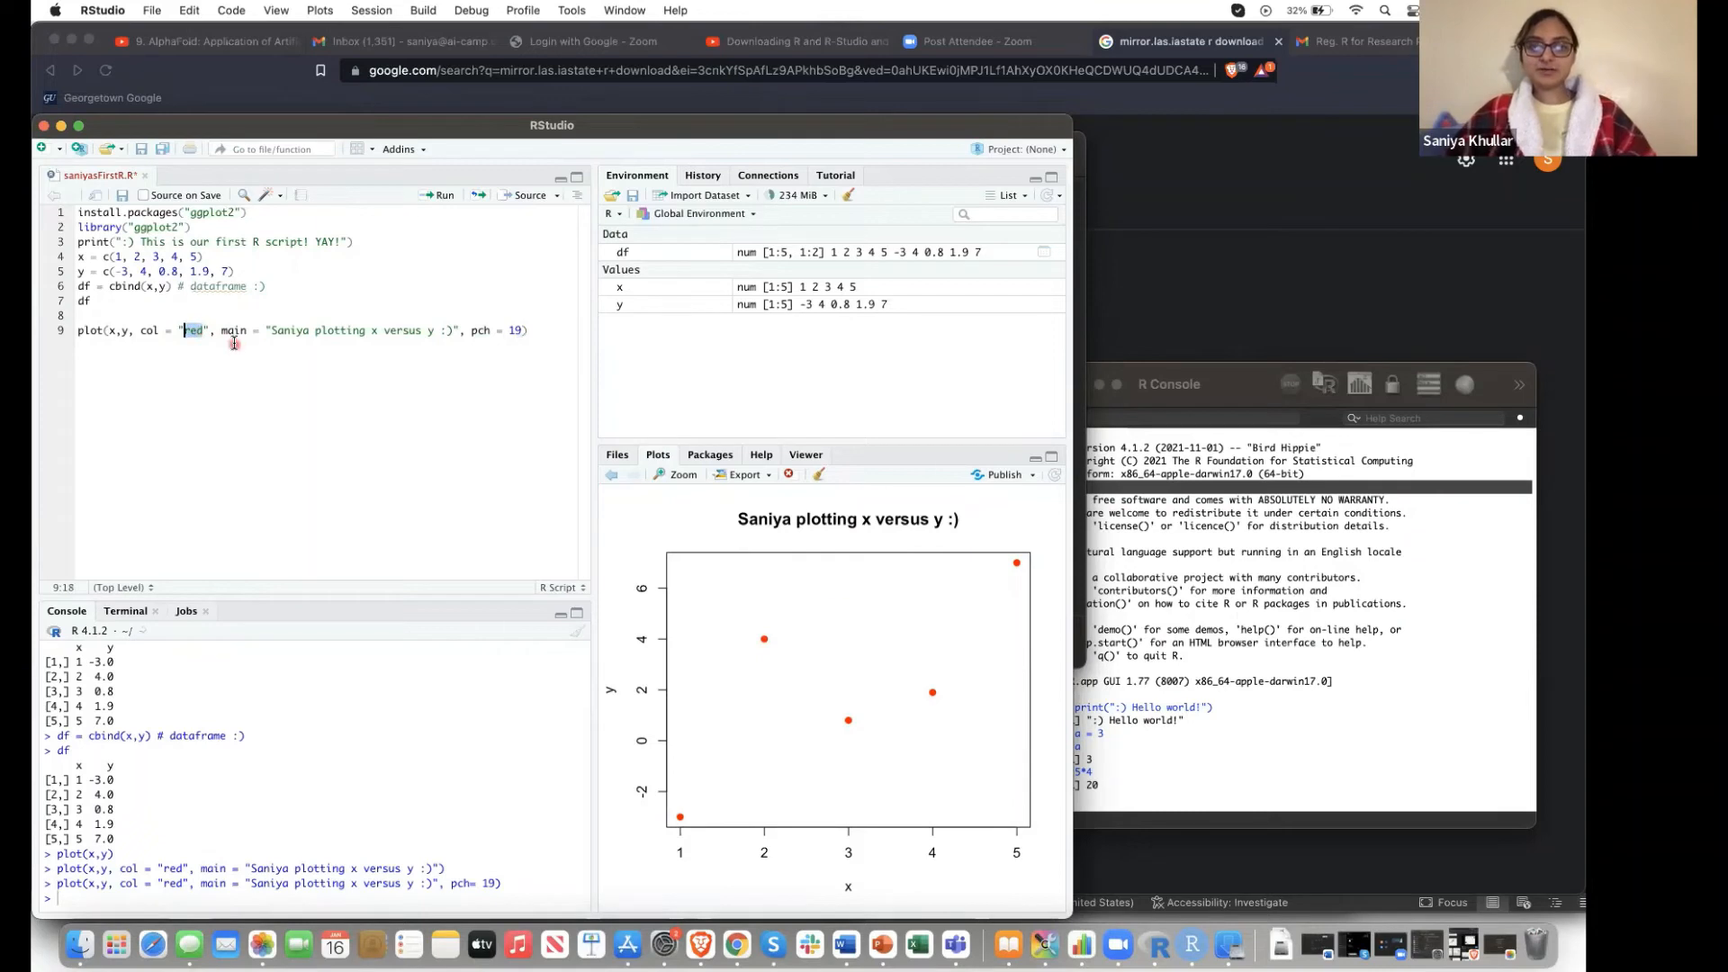
{"action": "type", "text": "orange"}
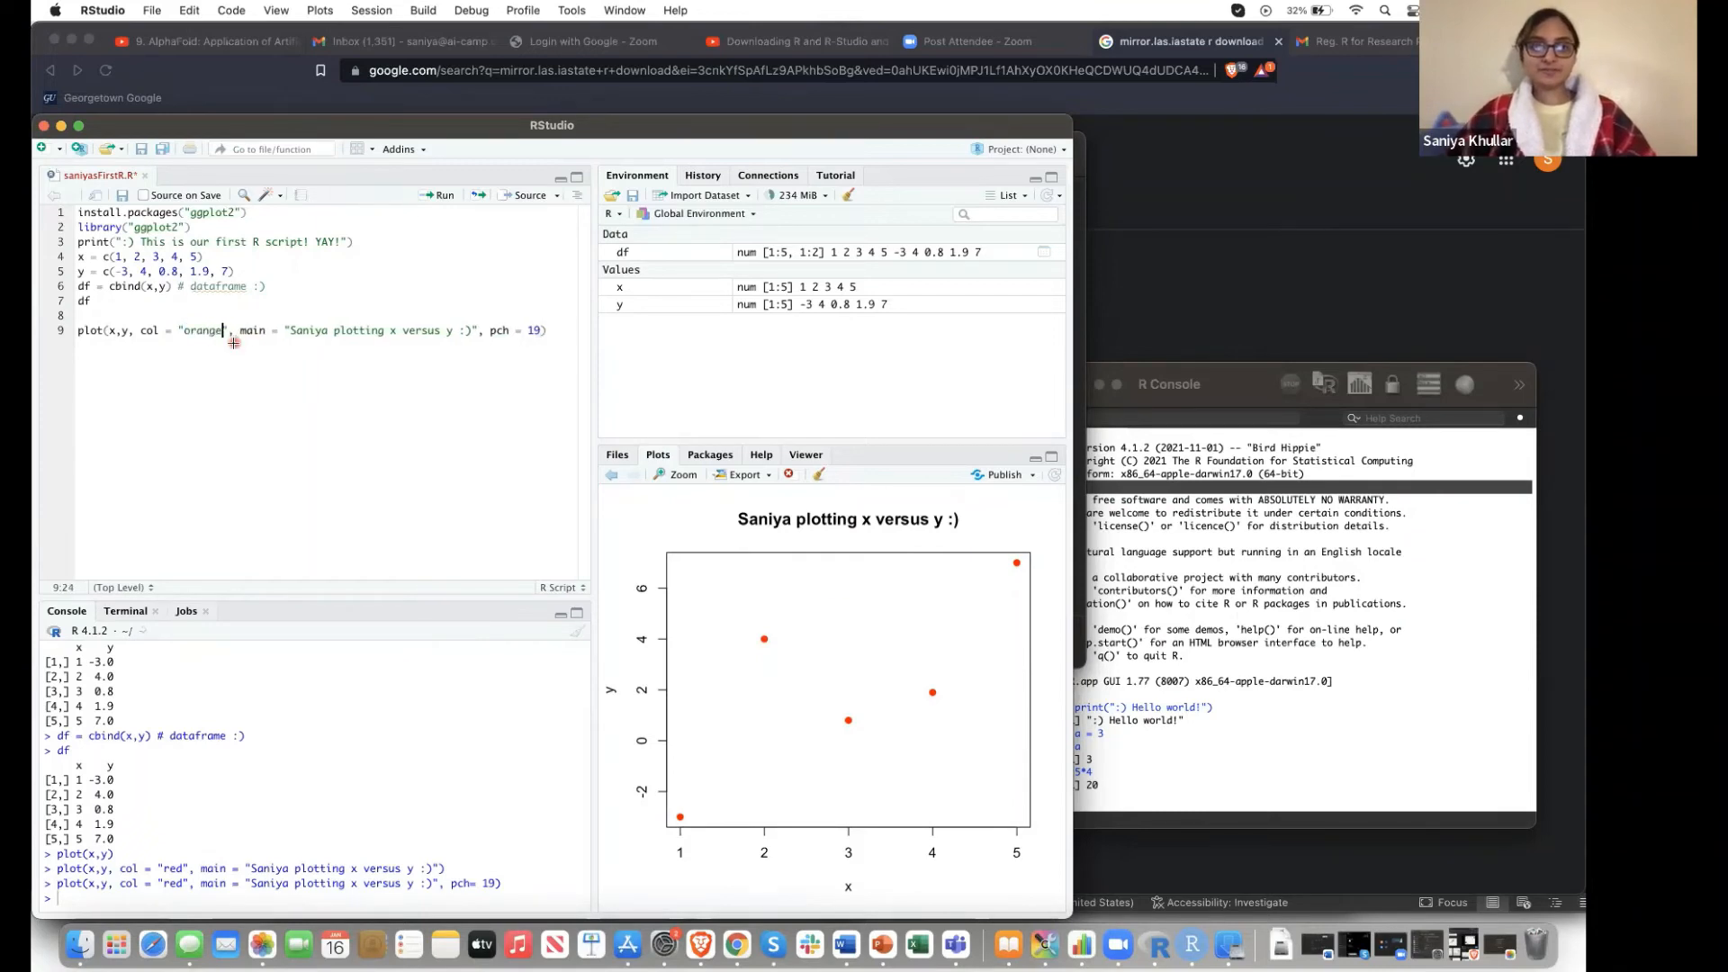
{"action": "key", "text": "super+Return"}
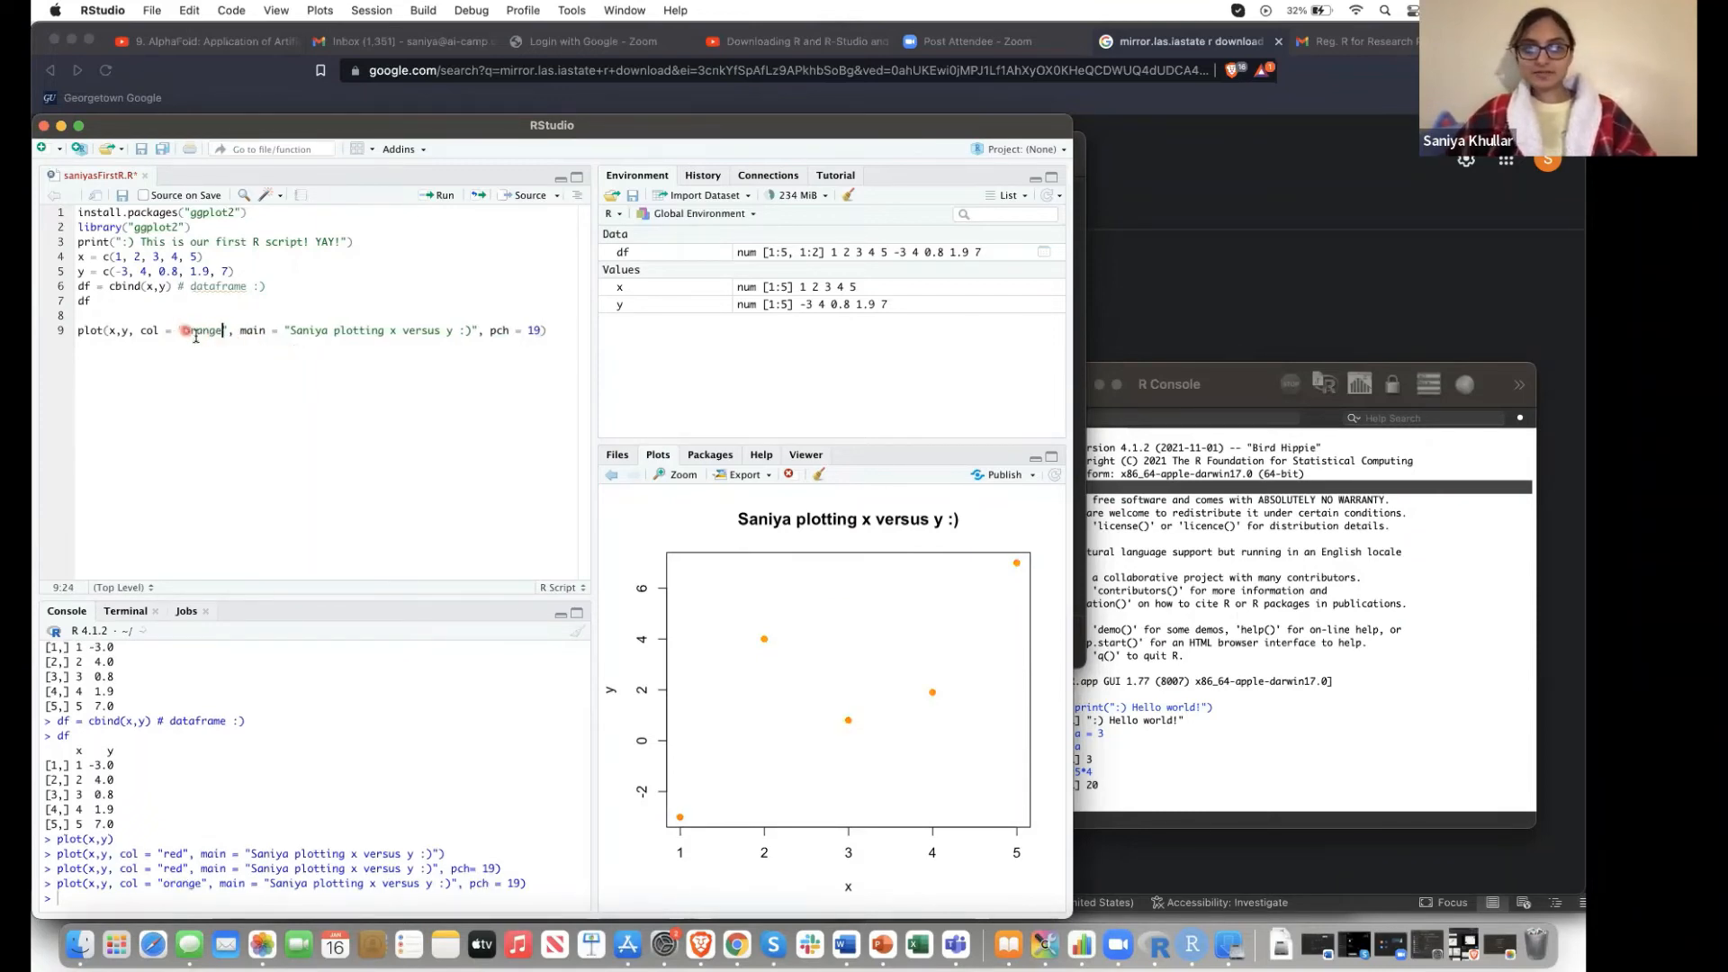
Set col to "purple" in the plot call on line 9 and run it to redraw the points
{"action": "double_click", "coordinate": [196, 333]}
{"action": "type", "text": "purple"}
{"action": "key", "text": "super+Return"}
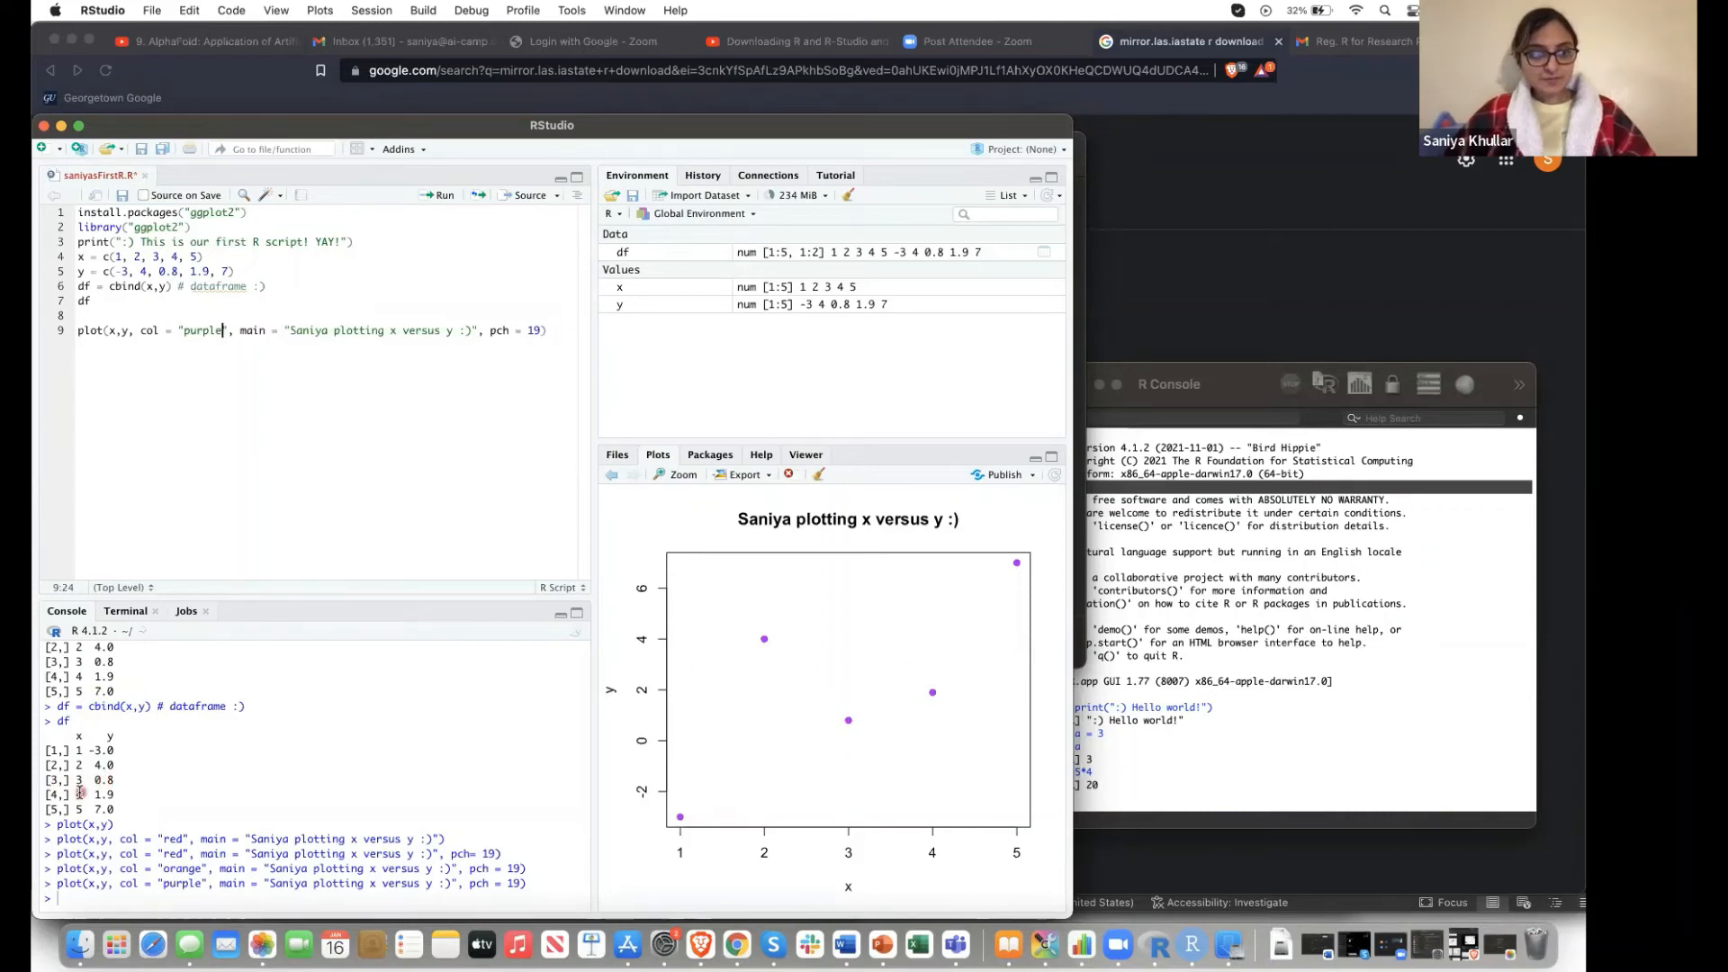
Compare the fourth and fifth rows of the printed df with the plotted points, and bring up the home folder's file list
{"action": "left_click_drag", "start_coordinate": [78, 794], "coordinate": [115, 795]}
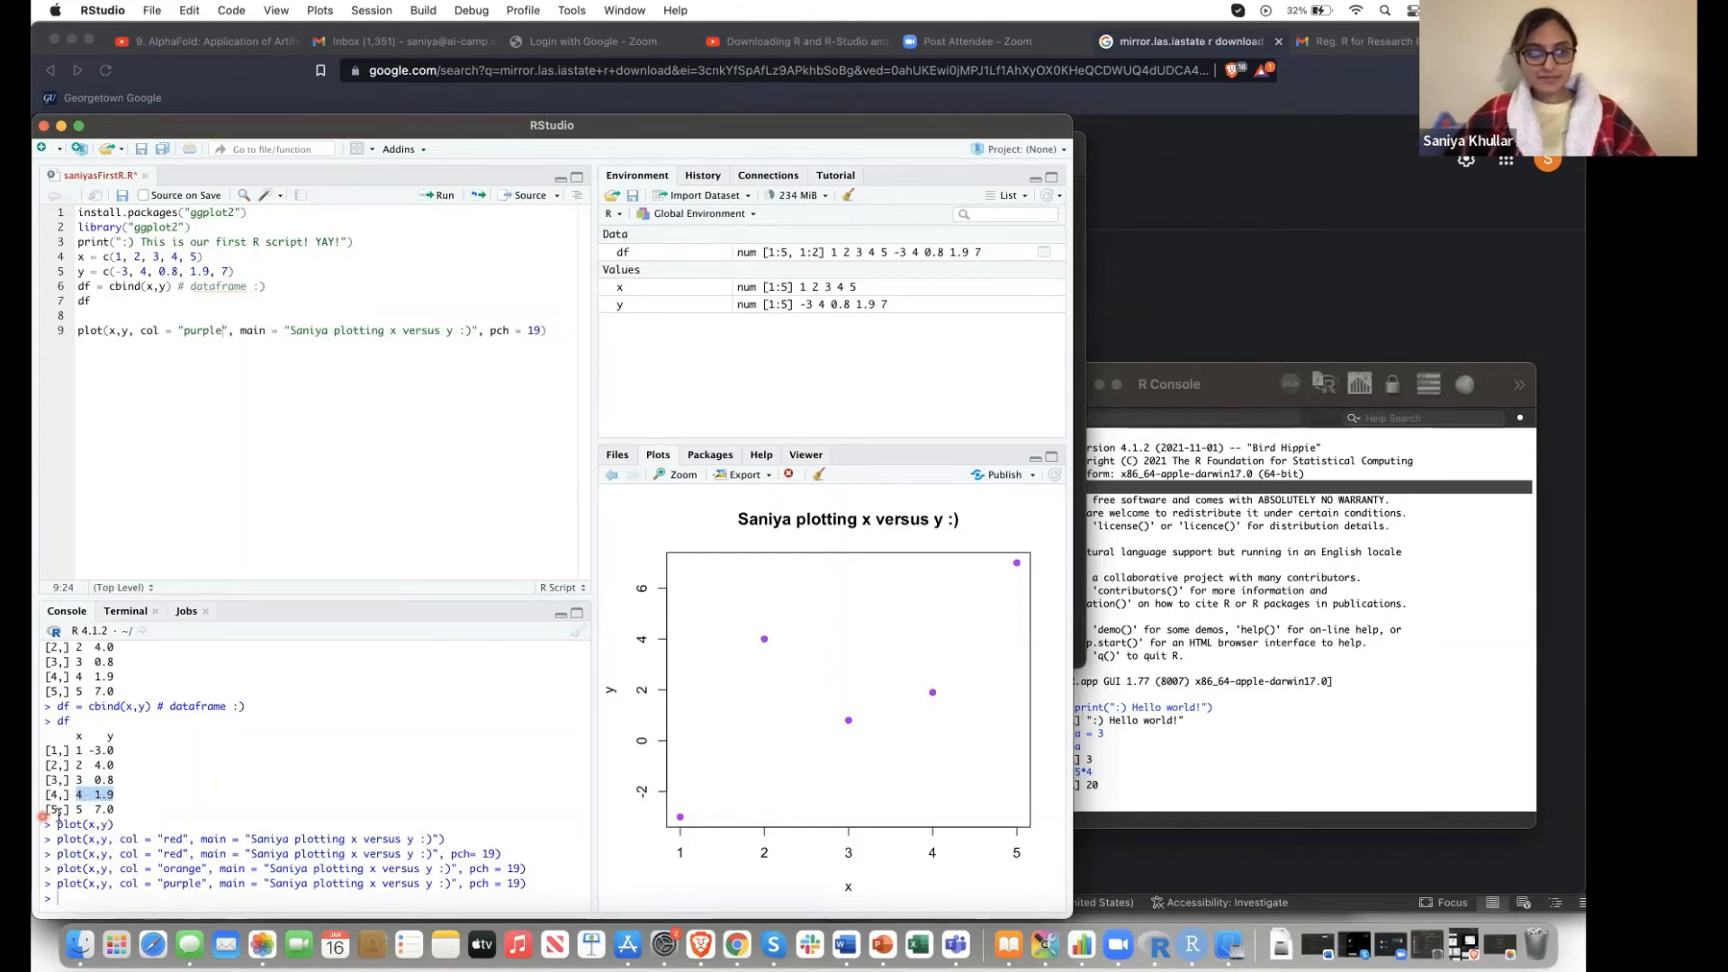
{"action": "left_click_drag", "start_coordinate": [76, 809], "coordinate": [140, 806]}
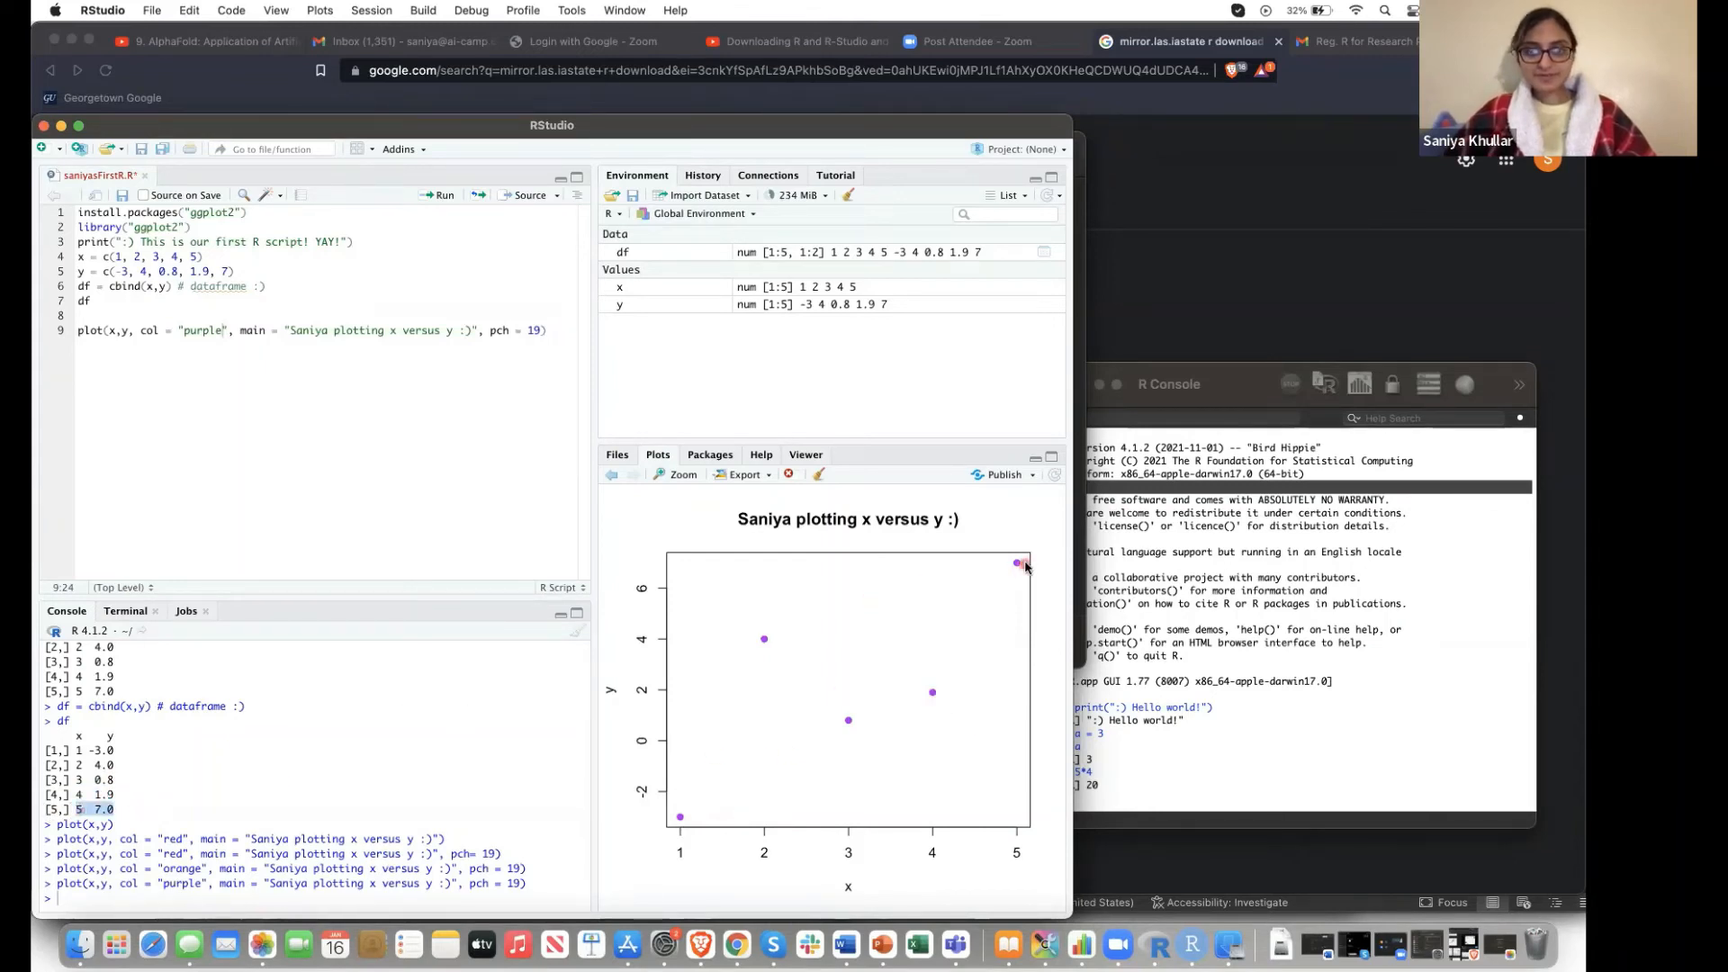
{"action": "left_click", "coordinate": [415, 436]}
{"action": "left_click", "coordinate": [618, 454]}
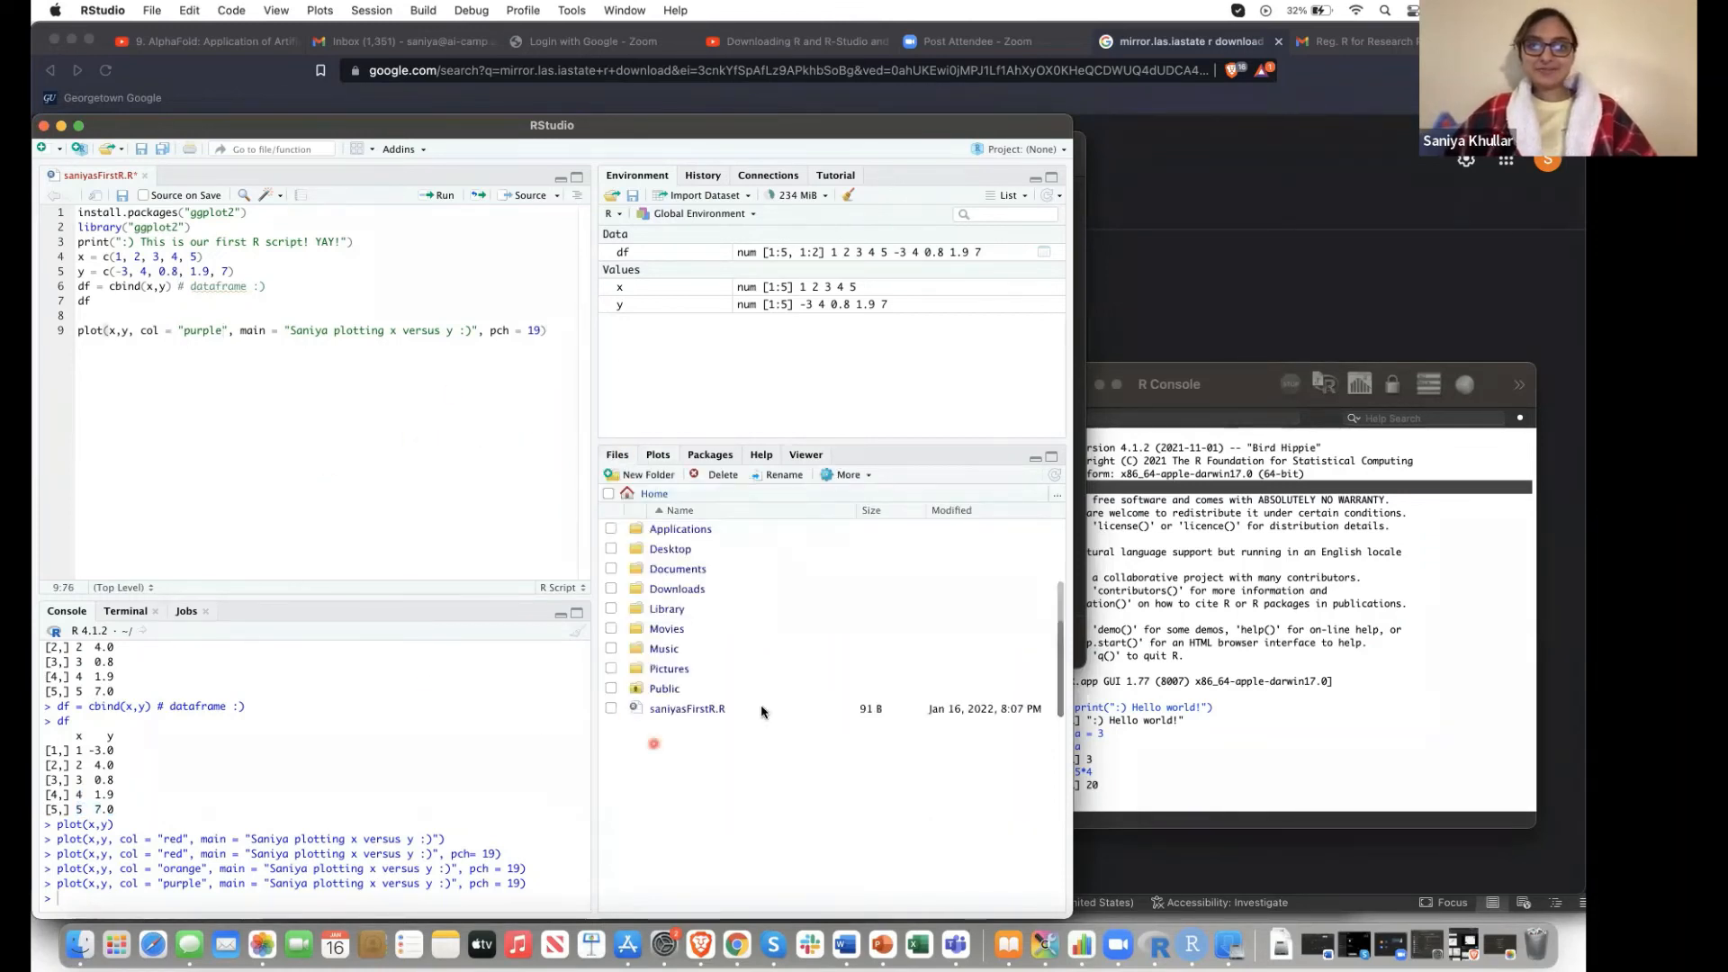